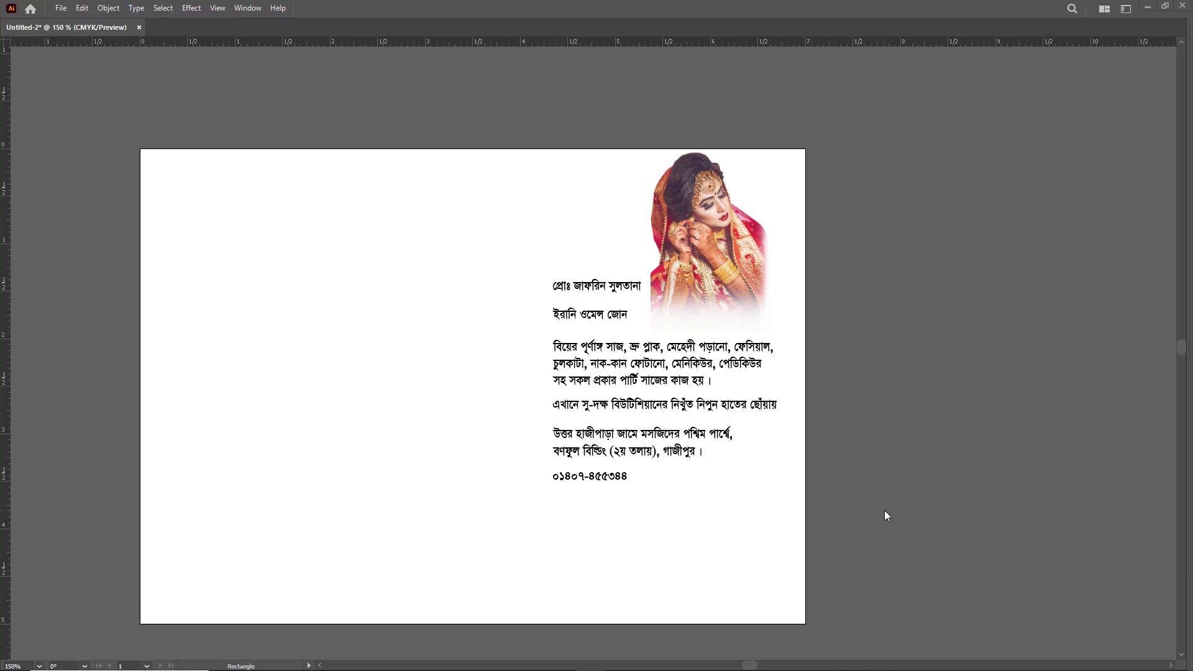
# - Show the hidden tools and panels, and close the floating Character and Color panels
pyautogui.press('Tab')
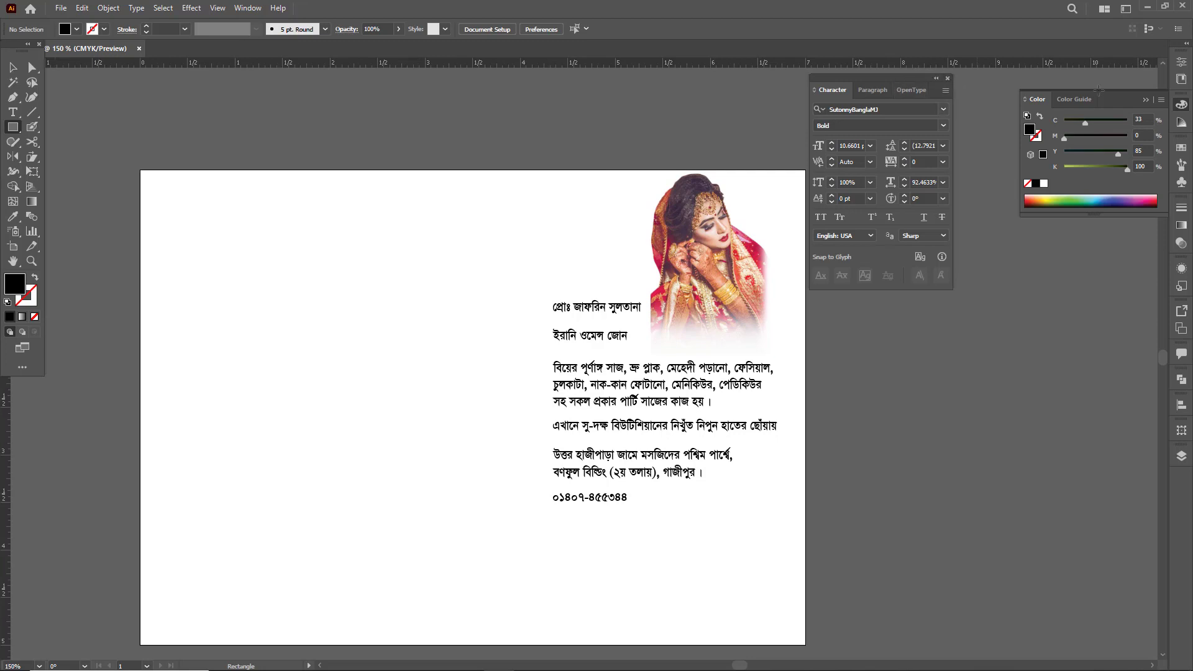
pyautogui.click(948, 78)
pyautogui.click(1157, 92)
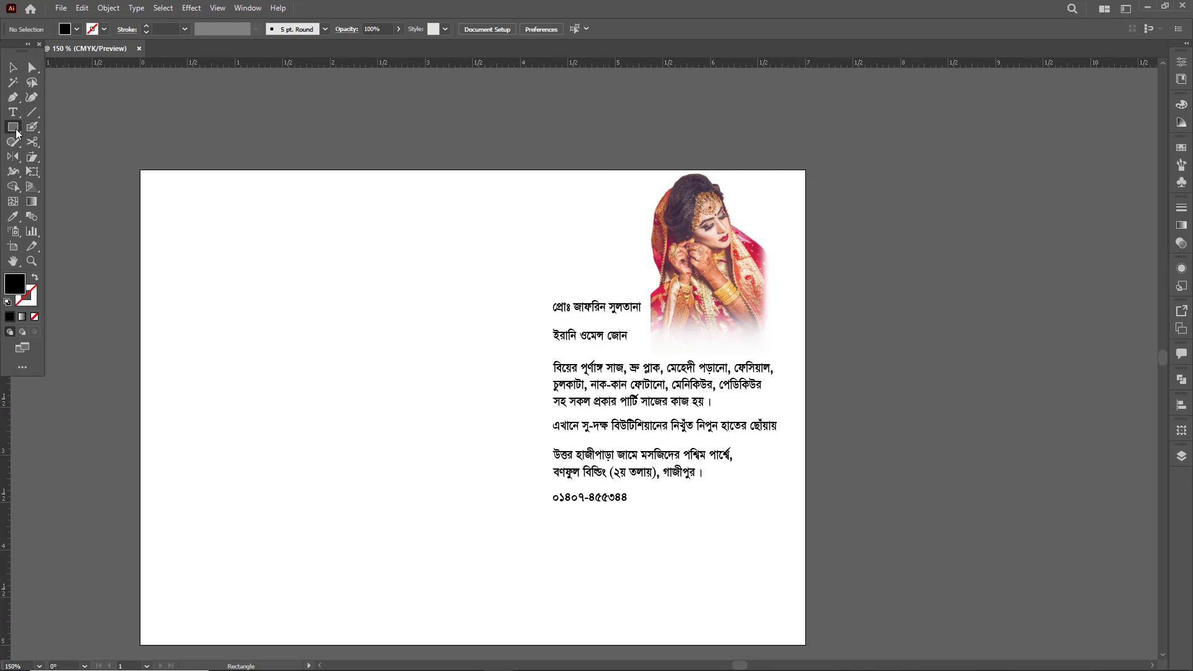
# - Create a 3.25 × 2 in rectangle and place it in the upper-left area of the artboard
pyautogui.click(348, 313)
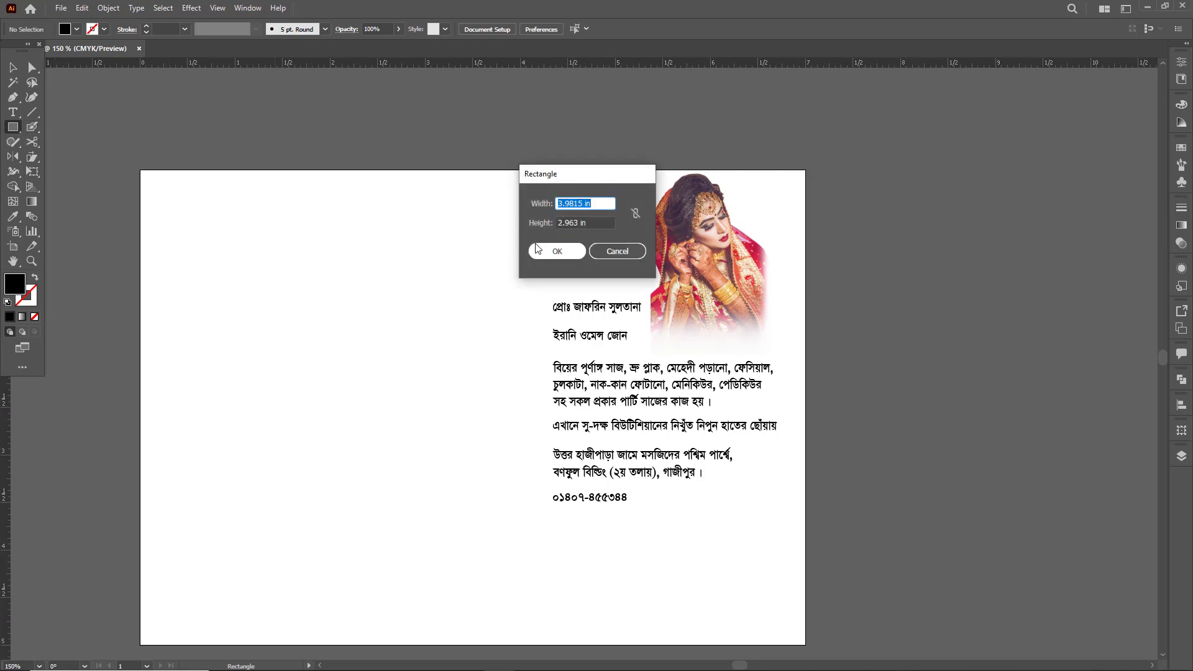
pyautogui.write('3.25')
pyautogui.press('Tab')
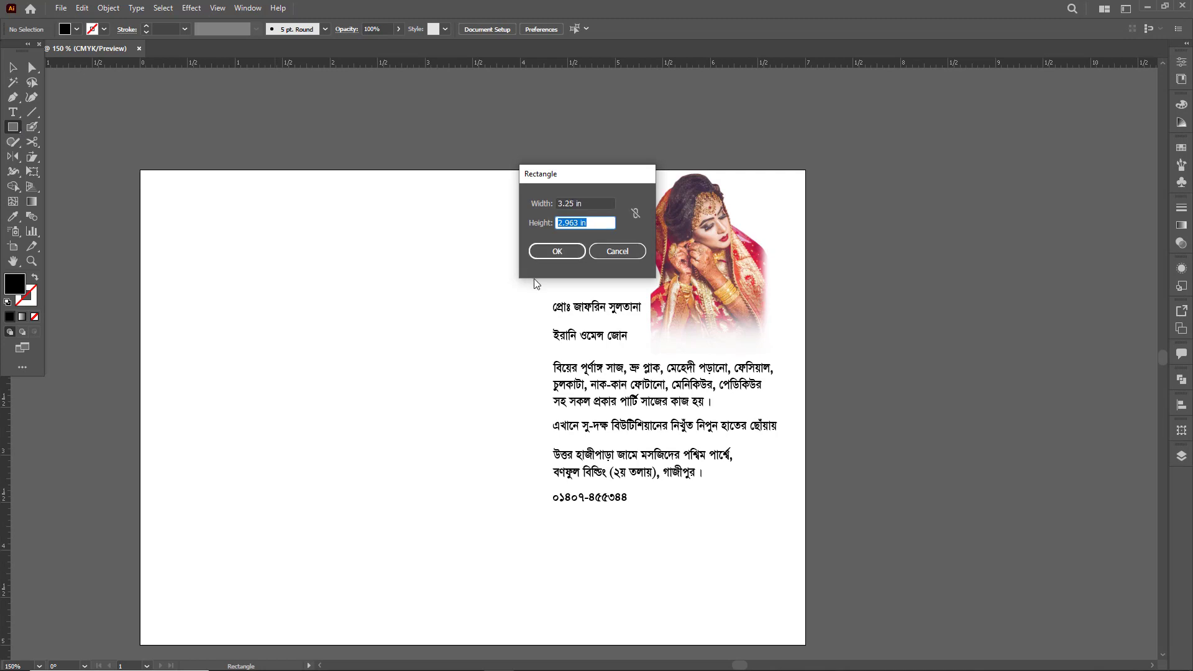
pyautogui.write('2')
pyautogui.click(563, 251)
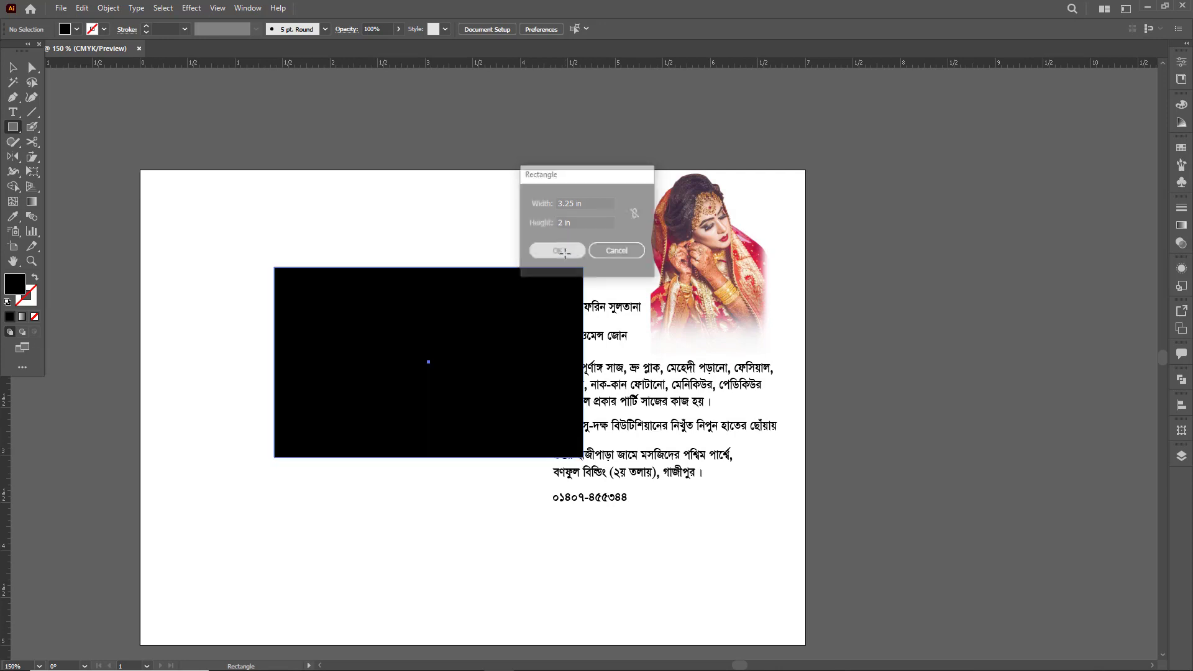
pyautogui.press('v')
pyautogui.moveTo(498, 346); pyautogui.dragTo(417, 286)
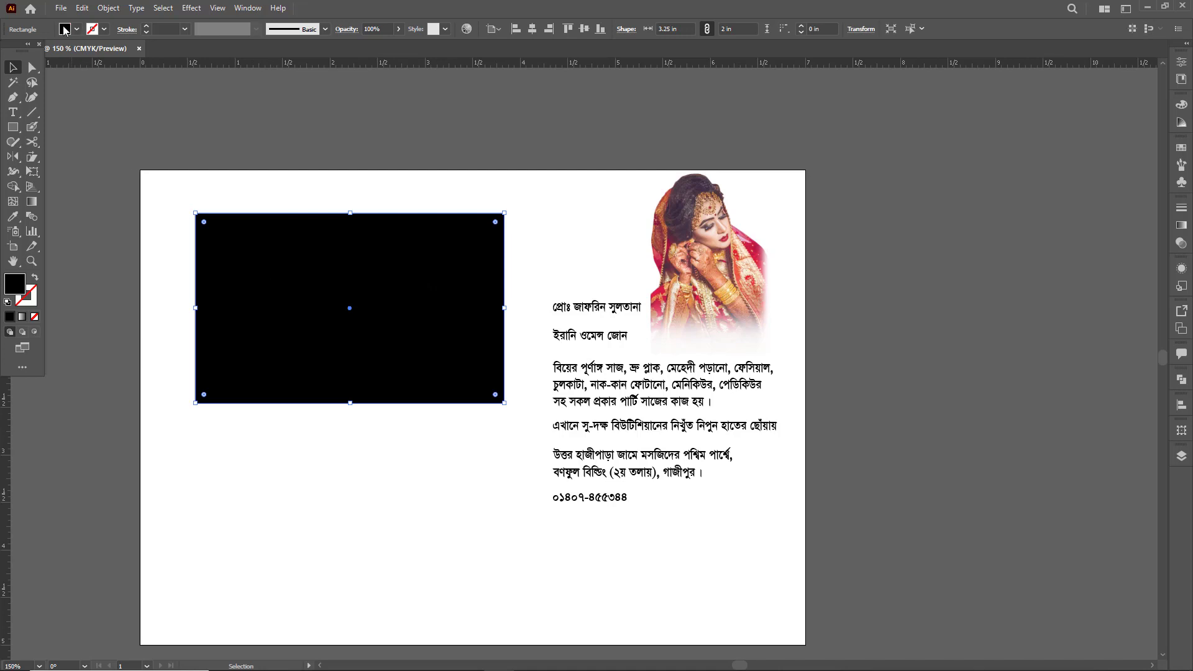
# - Remove the rectangle's fill and give it a black stroke
pyautogui.click(64, 29)
pyautogui.click(8, 49)
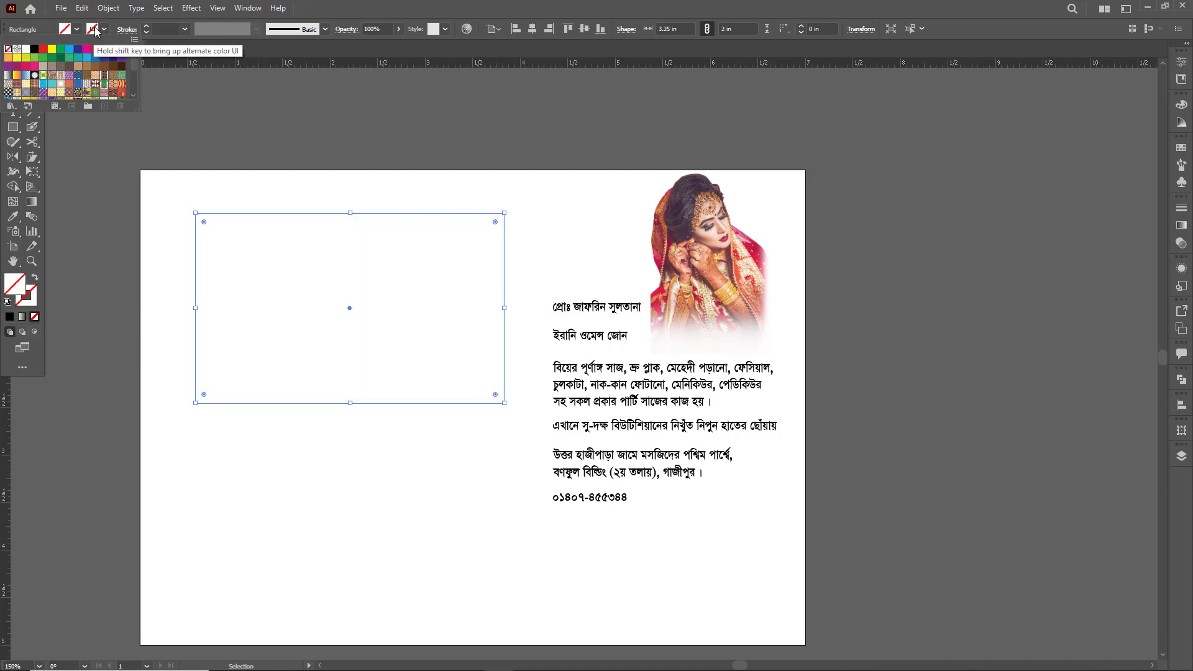
pyautogui.click(92, 29)
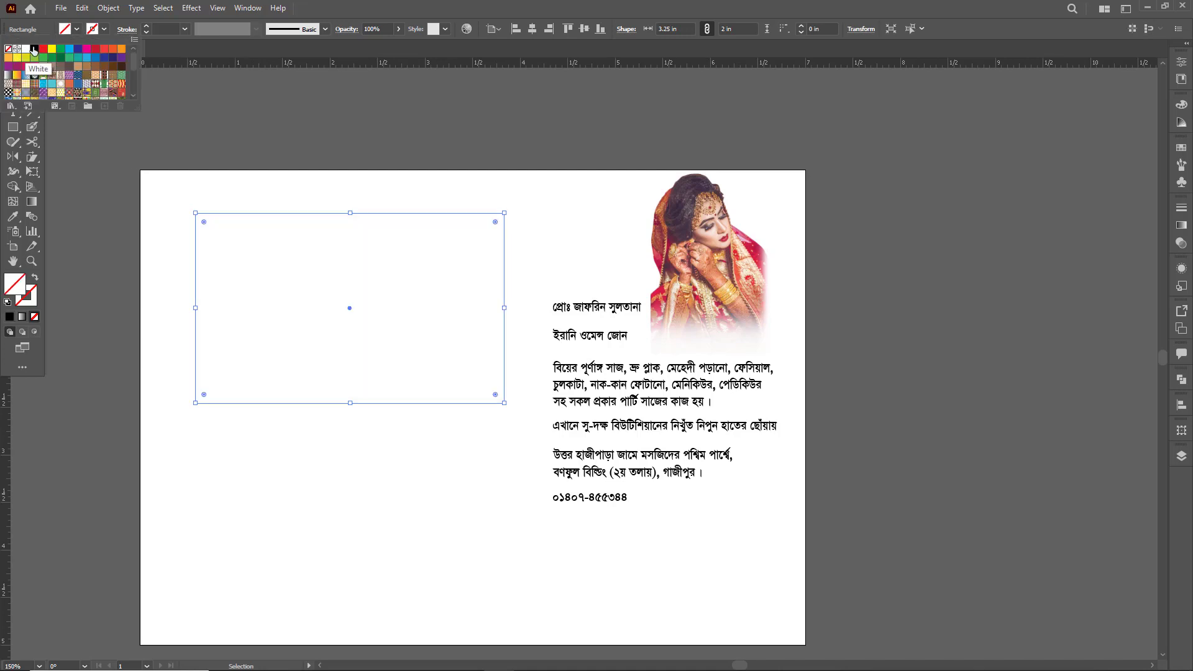
pyautogui.click(34, 49)
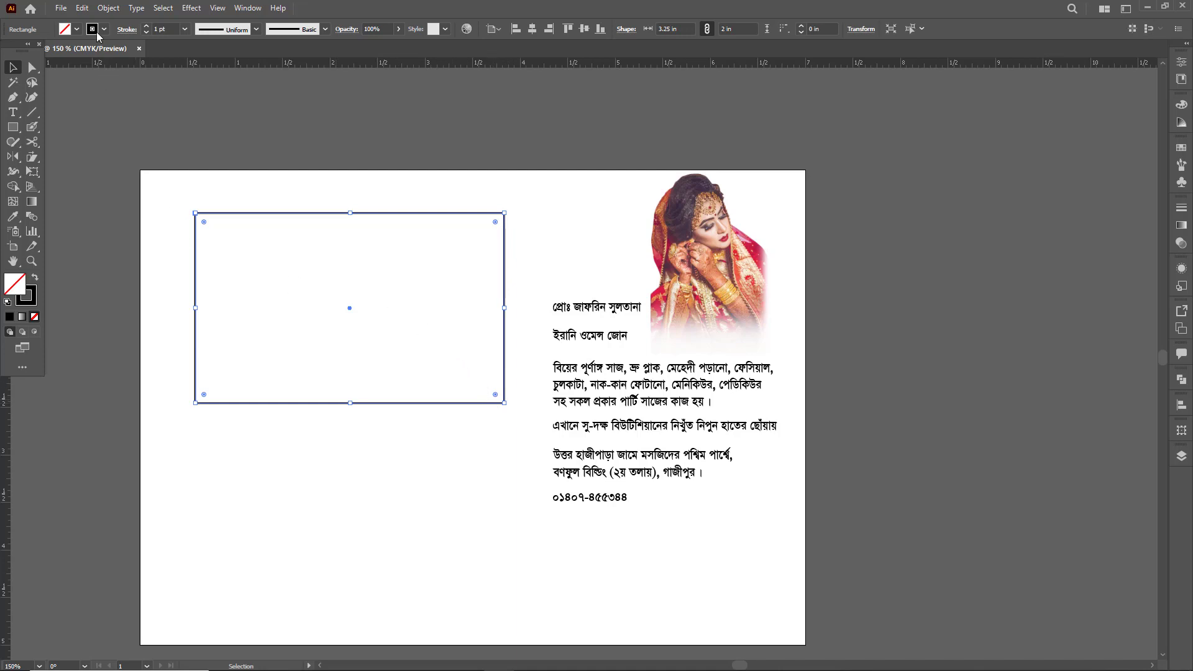
# - Offset the rectangle's path by -0.2 in with miter joins to create an inner margin frame
pyautogui.click(108, 7)
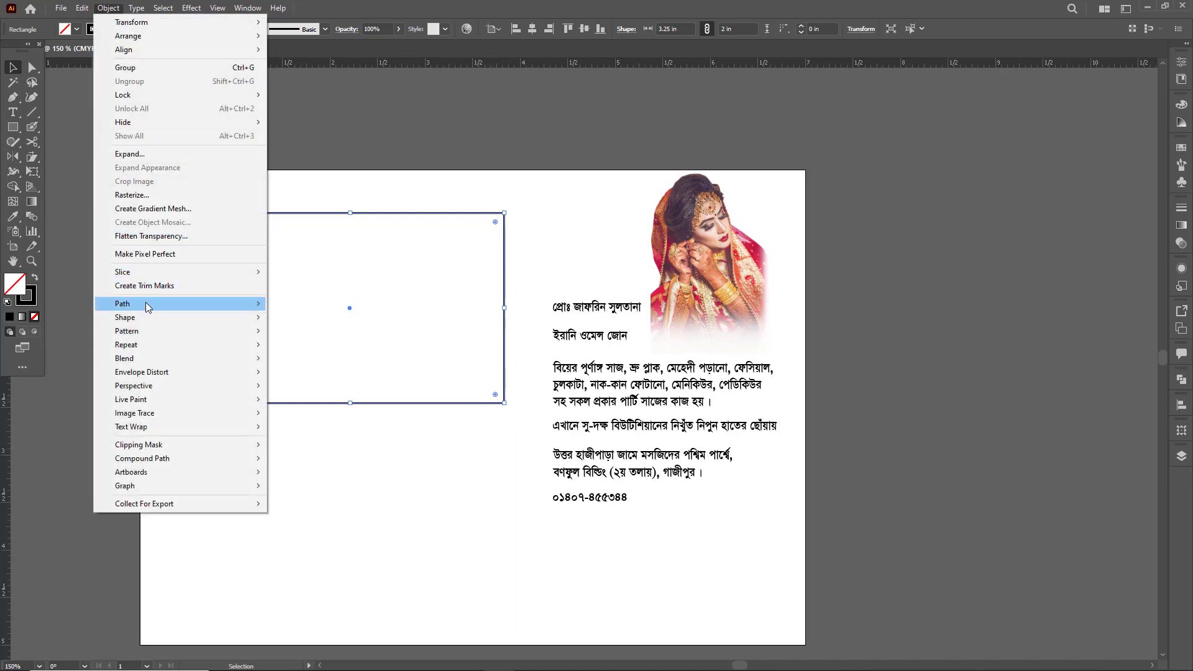
pyautogui.moveTo(149, 308)
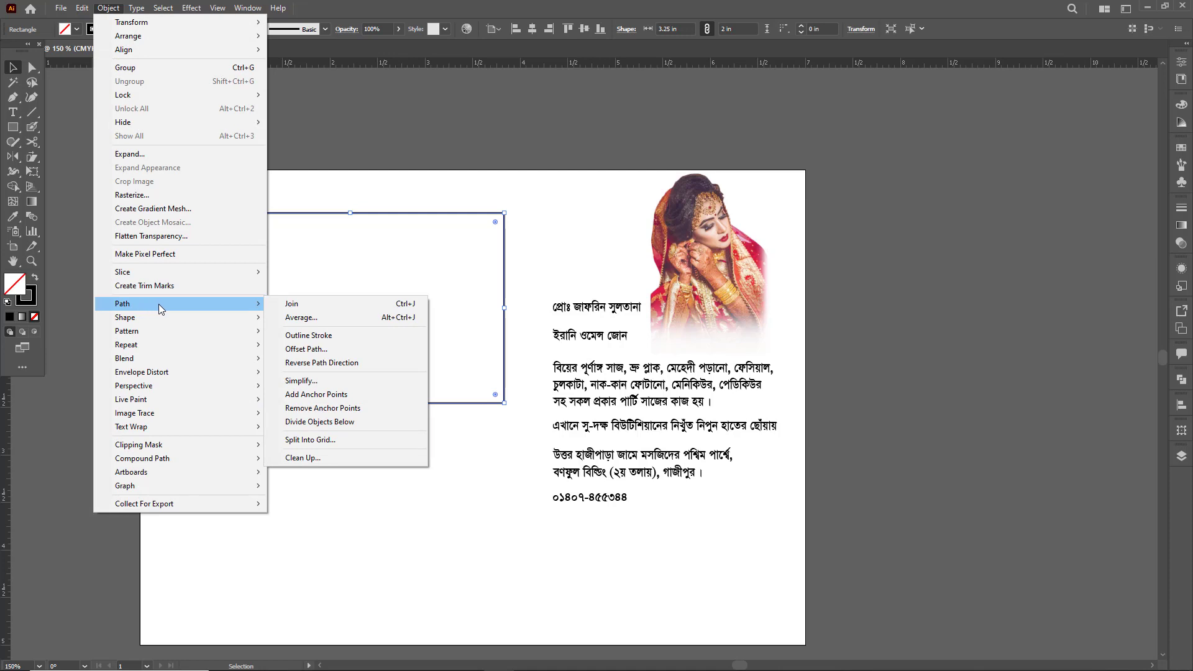
pyautogui.click(305, 350)
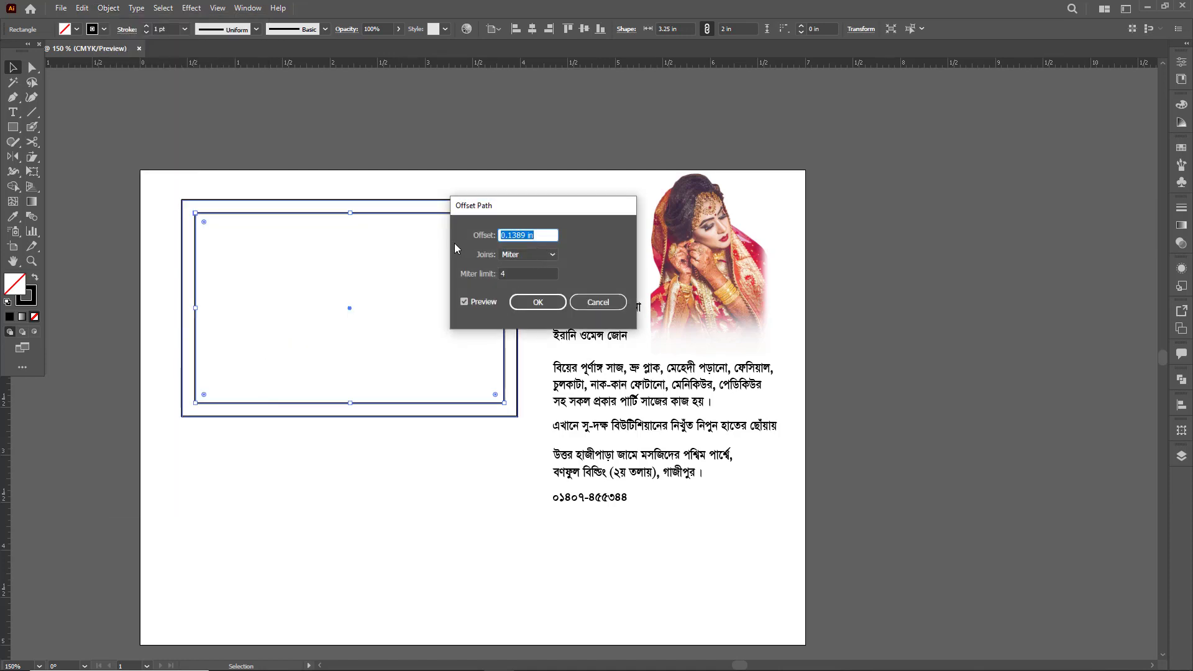
pyautogui.write('-.15')
pyautogui.click(479, 302)
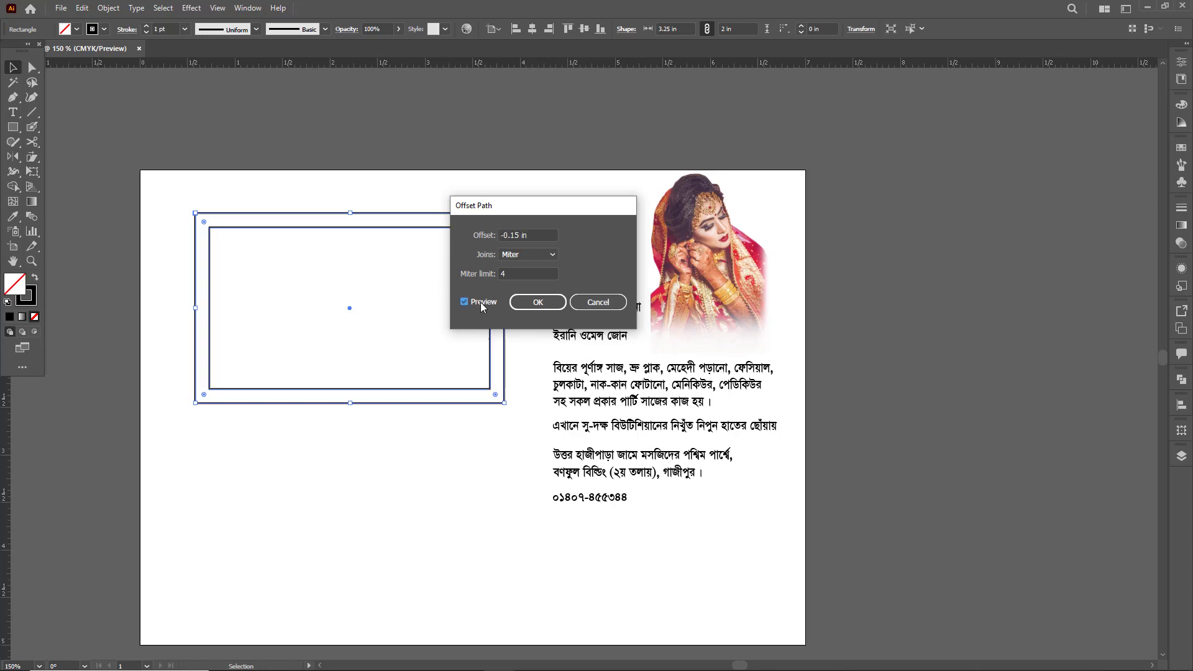
pyautogui.click(483, 303)
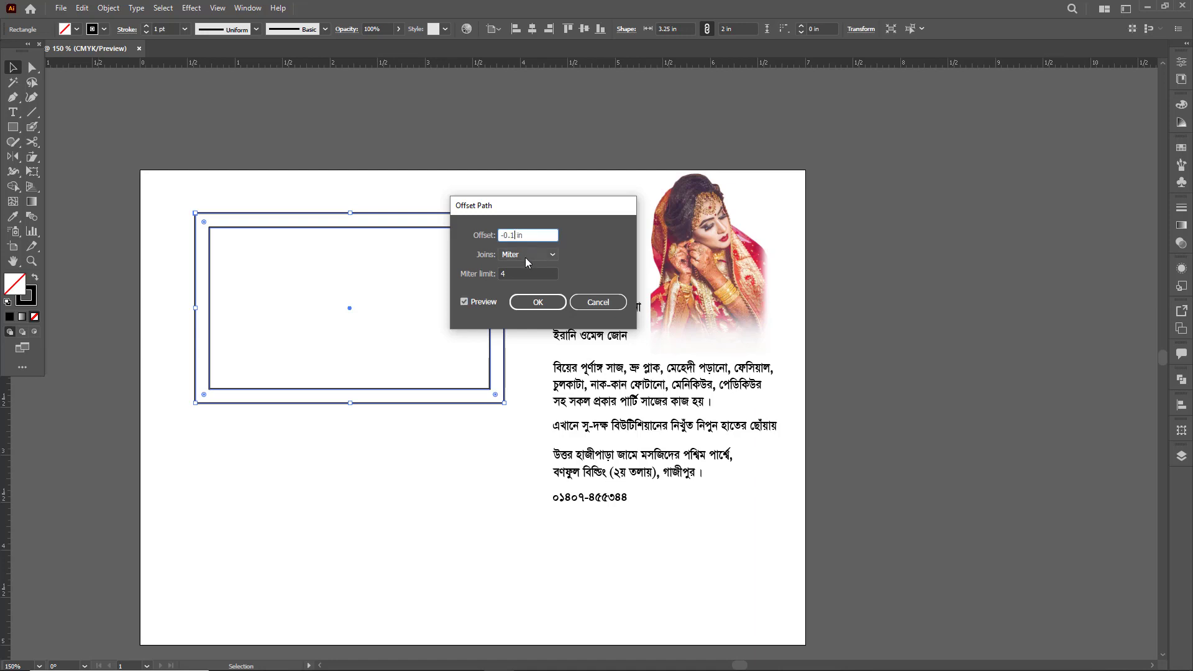
pyautogui.click(486, 301)
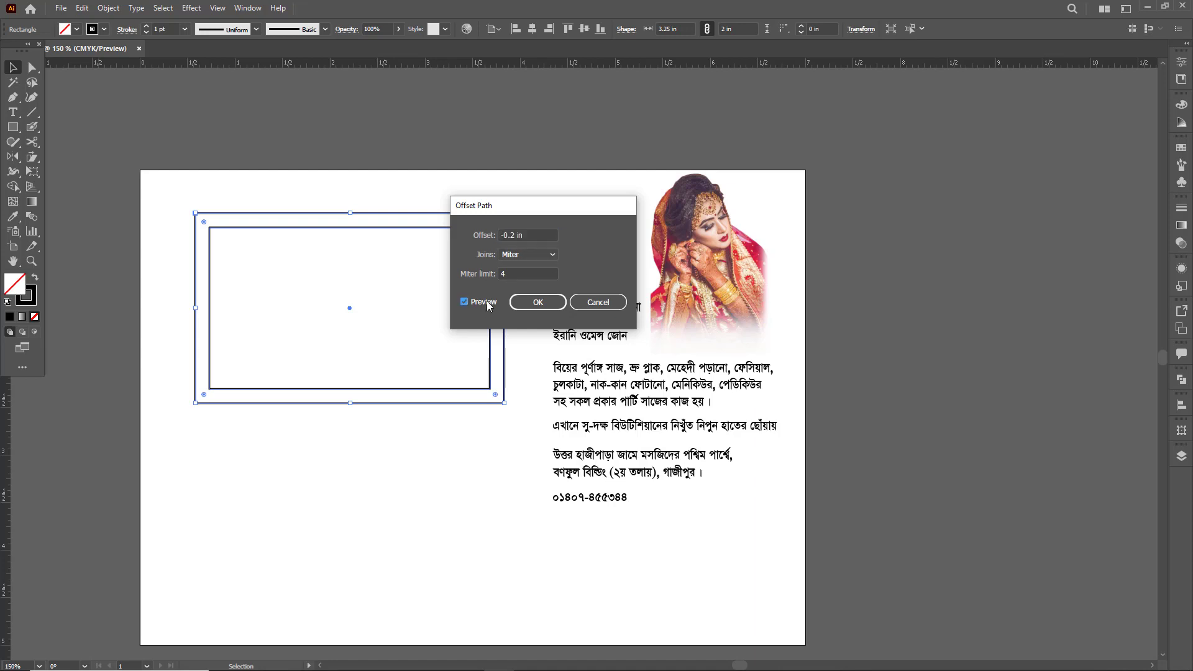
pyautogui.click(482, 303)
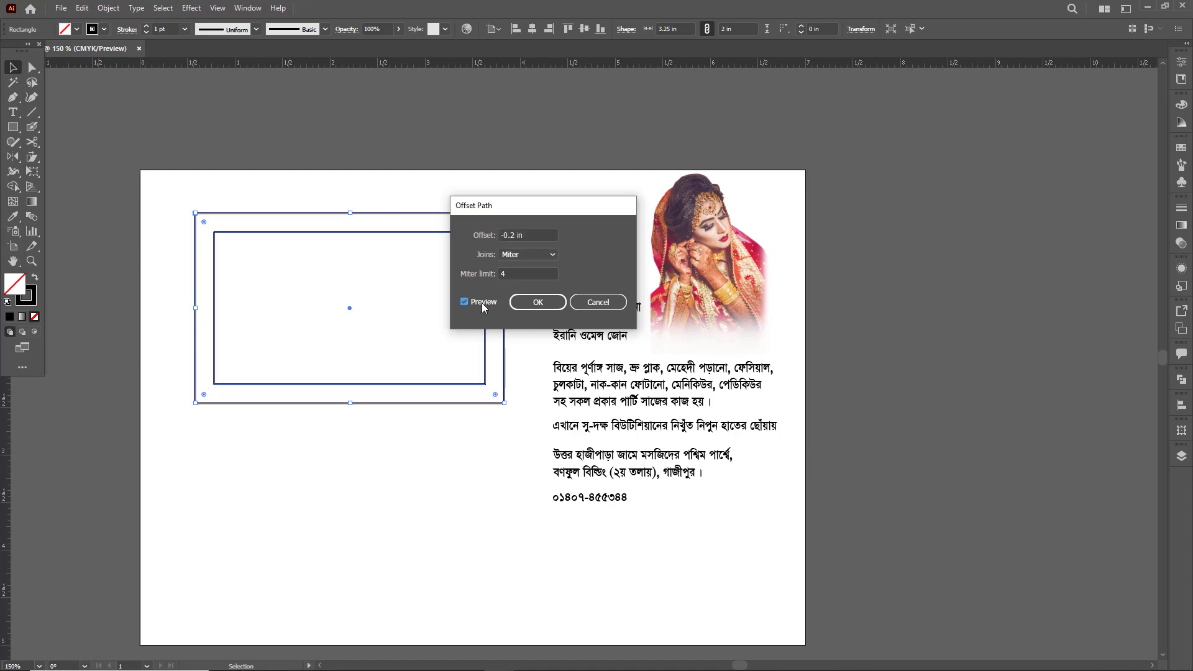
pyautogui.click(537, 302)
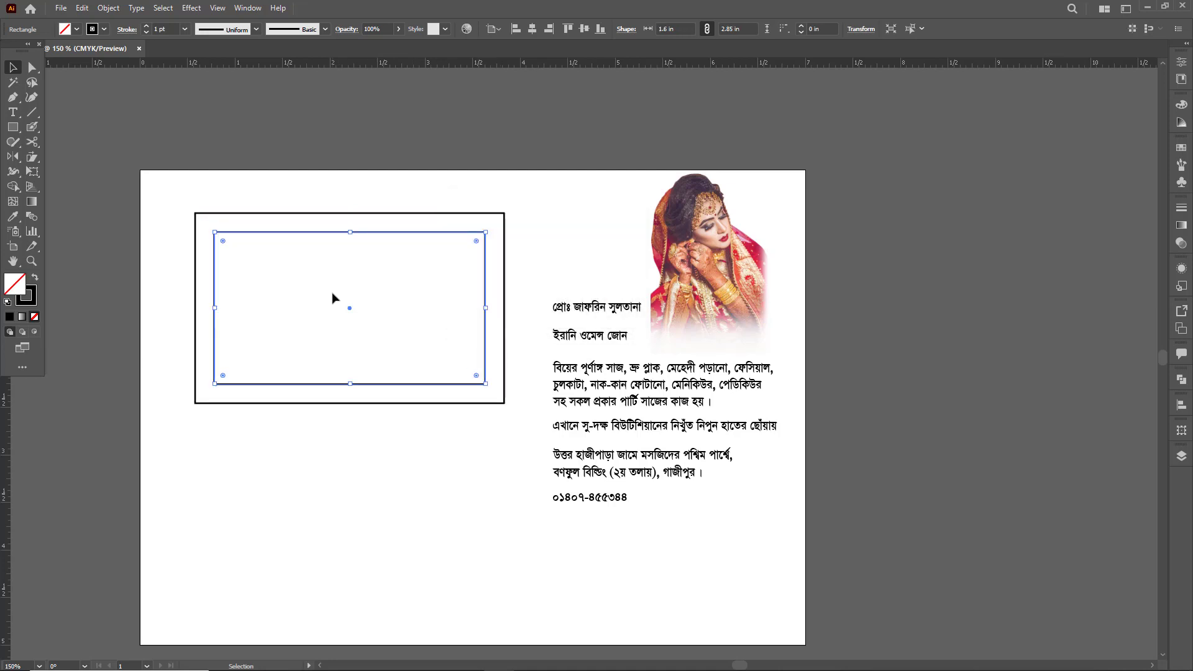
# - Convert the inner margin rectangle into a guide
pyautogui.press('a')
pyautogui.click(357, 287)
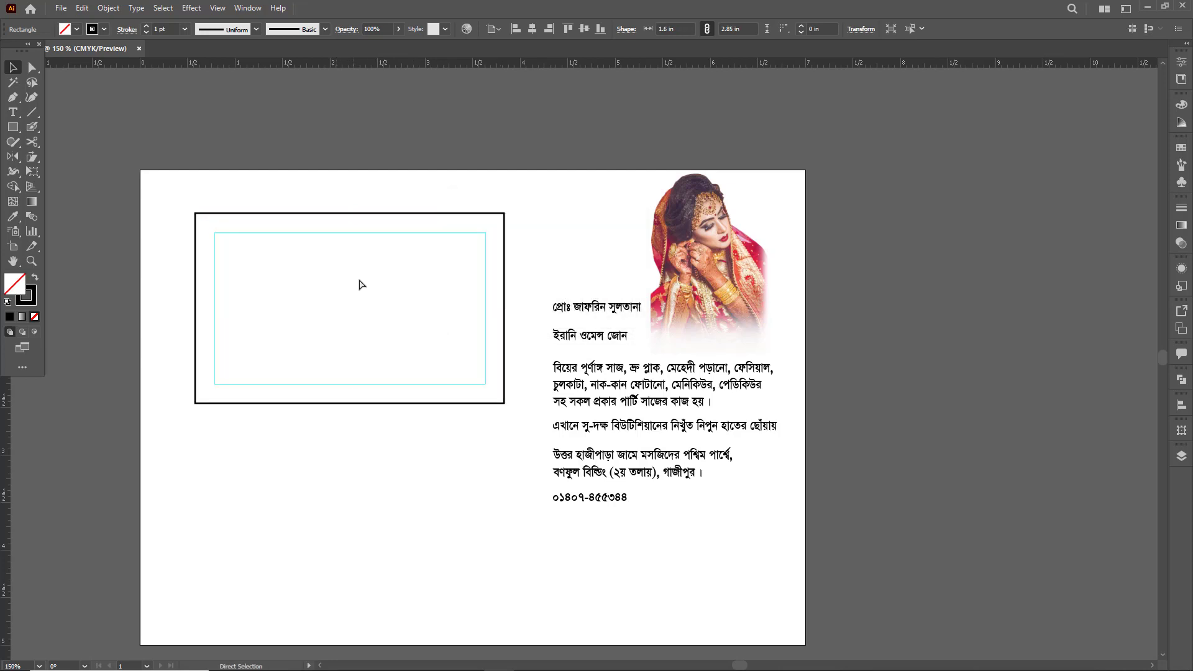
pyautogui.press('v')
# - Copy the outer rectangle in place, set the copy's width to 0 with proportions unlinked, and convert it into a vertical center guide
pyautogui.moveTo(354, 197); pyautogui.dragTo(383, 261)
pyautogui.press('a')
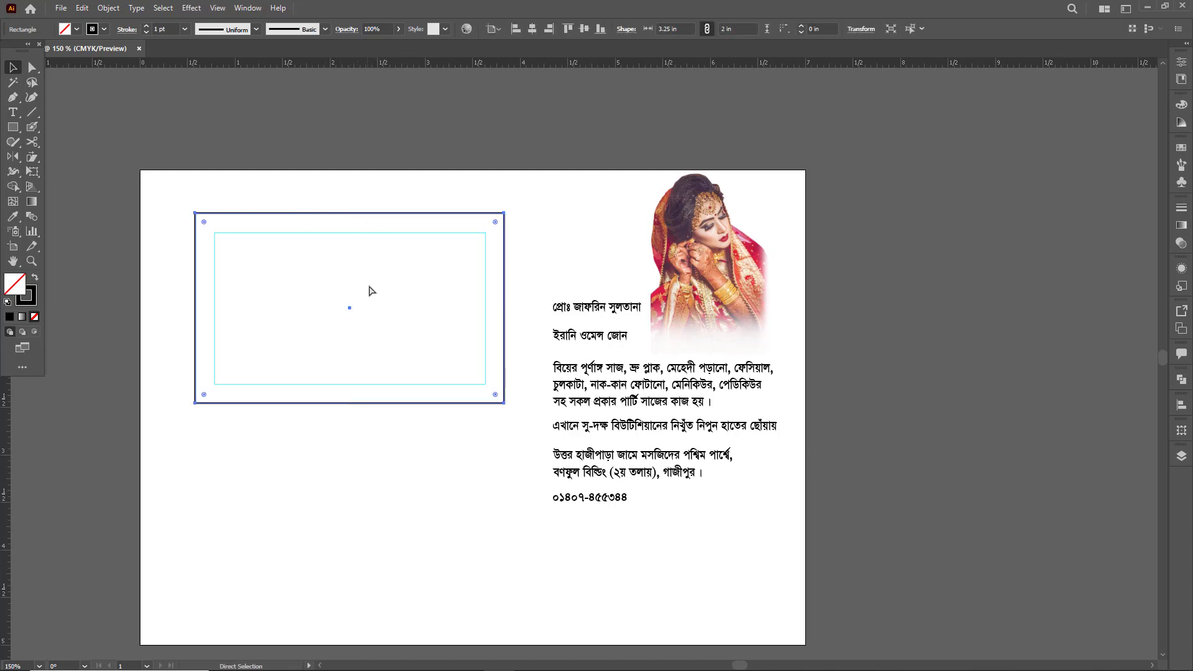
pyautogui.press('v')
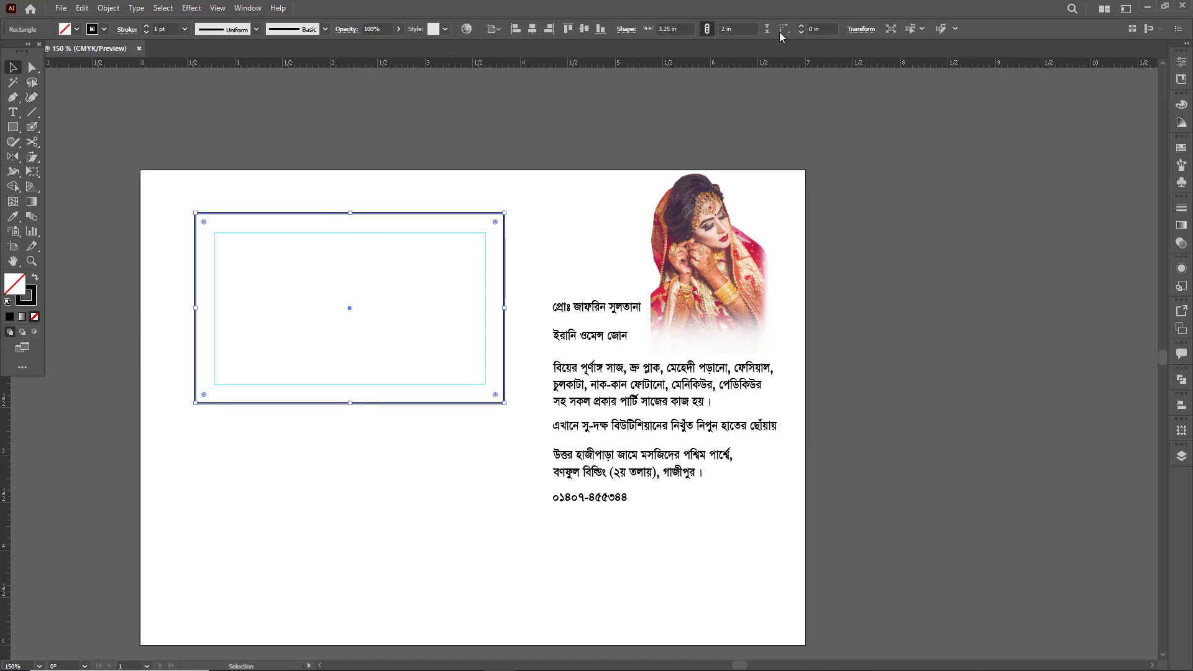
pyautogui.click(709, 31)
pyautogui.click(748, 28)
pyautogui.click(682, 29)
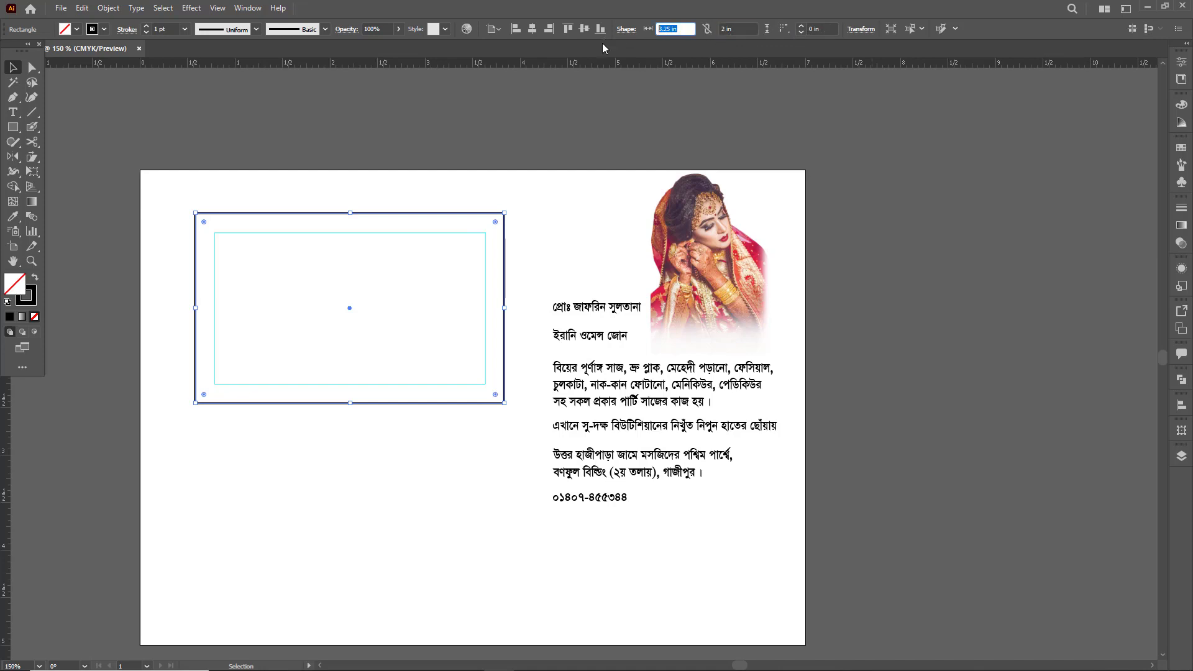
pyautogui.write('0')
pyautogui.press('Return')
pyautogui.hotkey('ctrl', '5')
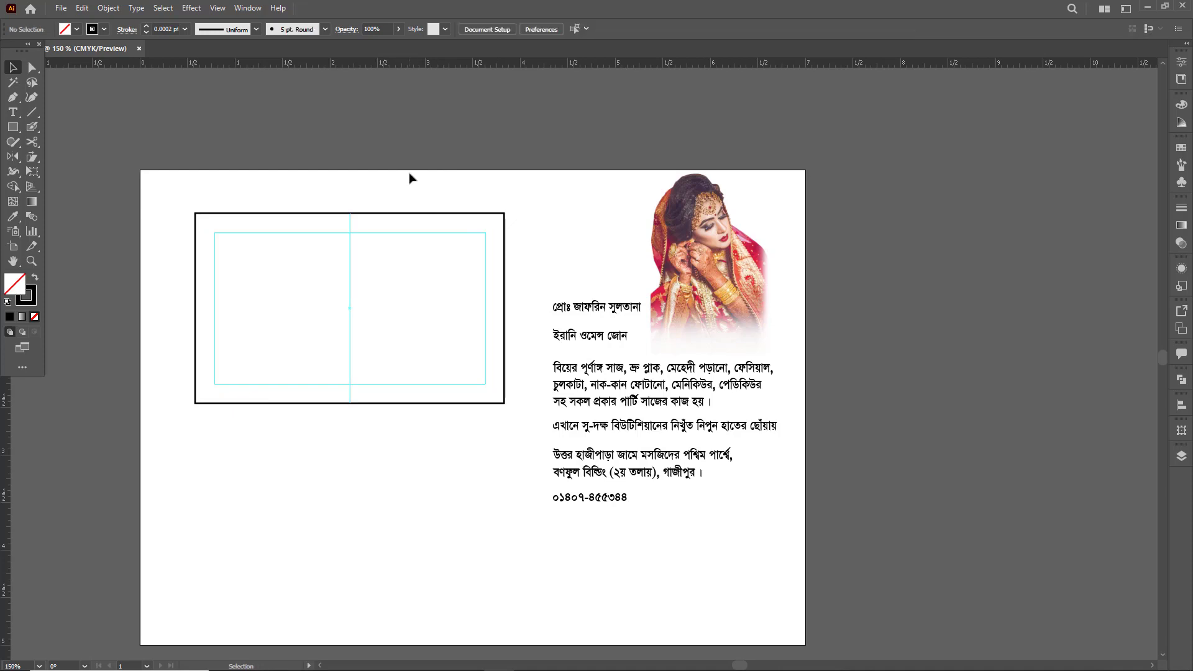
# - Move the bride photo into the left half of the card rectangle
pyautogui.moveTo(452, 242); pyautogui.dragTo(516, 249)
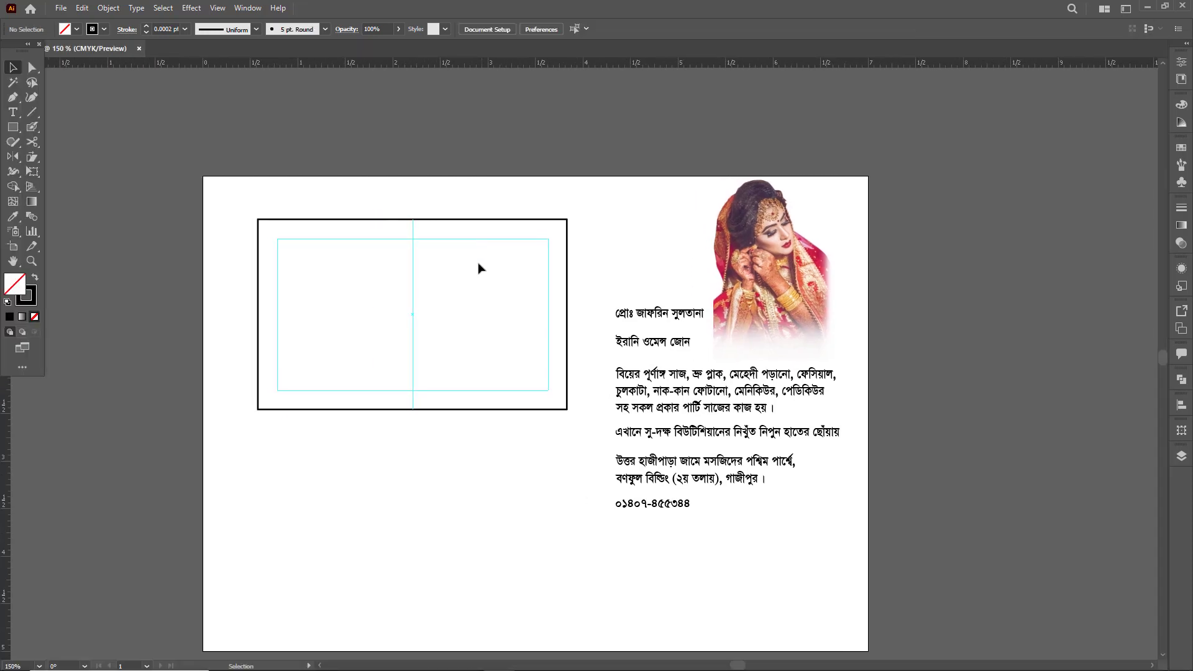
pyautogui.click(748, 283)
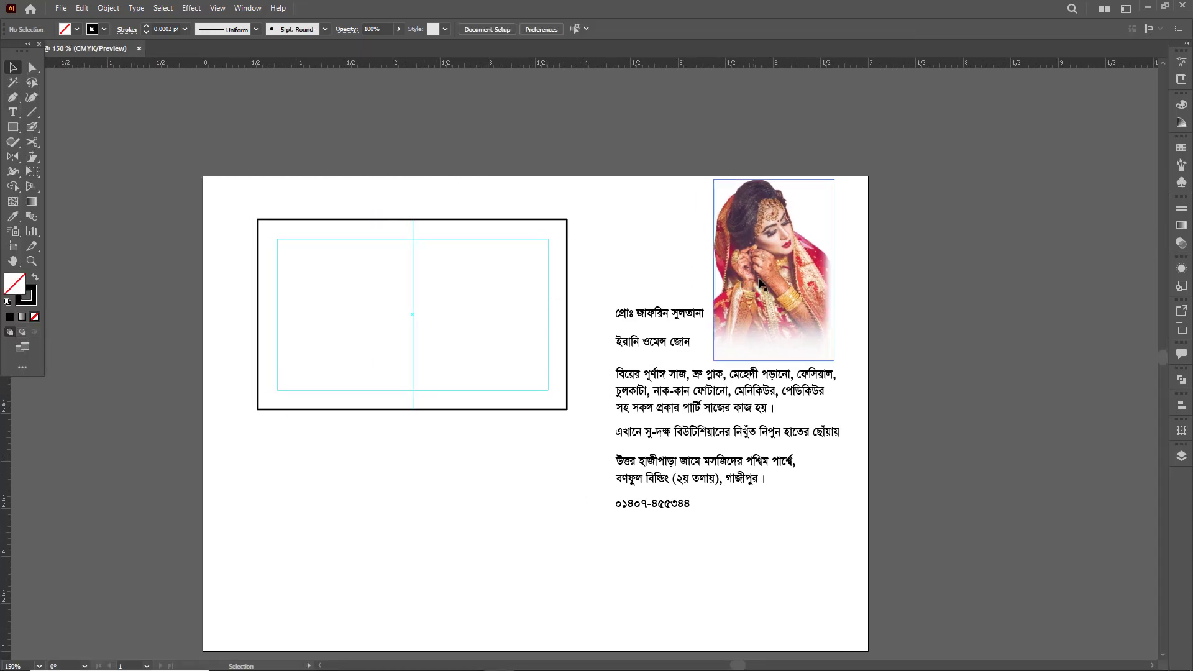
pyautogui.moveTo(736, 279); pyautogui.dragTo(341, 320)
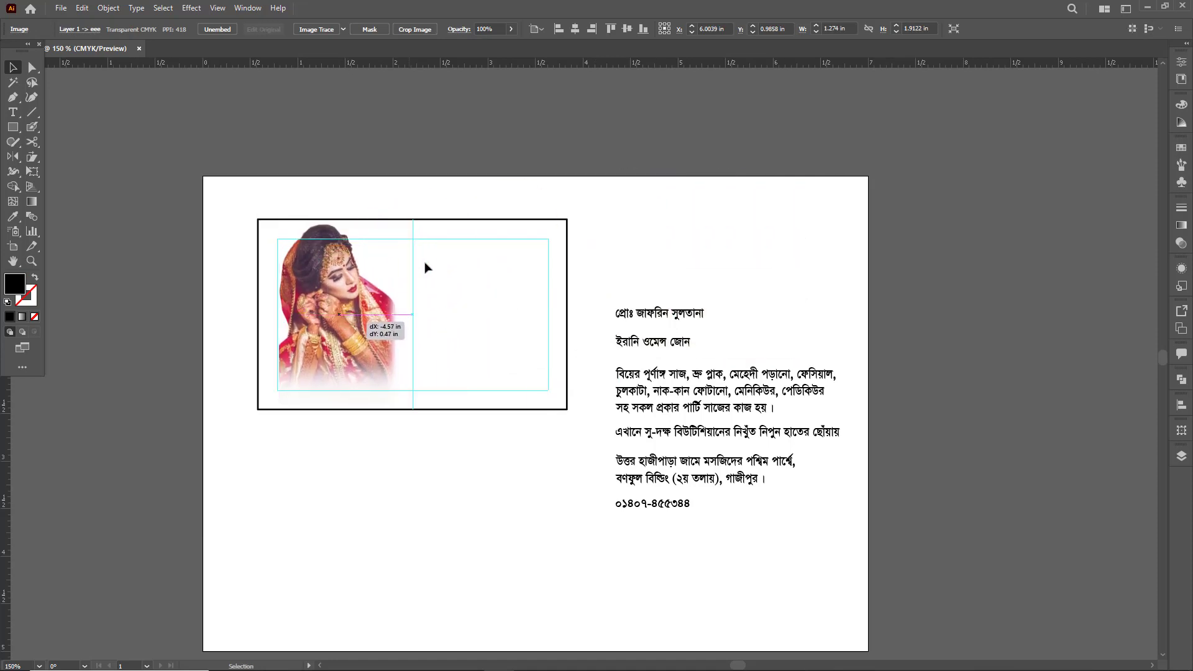
# - Align the bride photo with the left and bottom edges of the card rectangle
pyautogui.keyDown('shift'); pyautogui.click(468, 237); pyautogui.keyUp('shift')
pyautogui.hotkey('shift', 'F7')
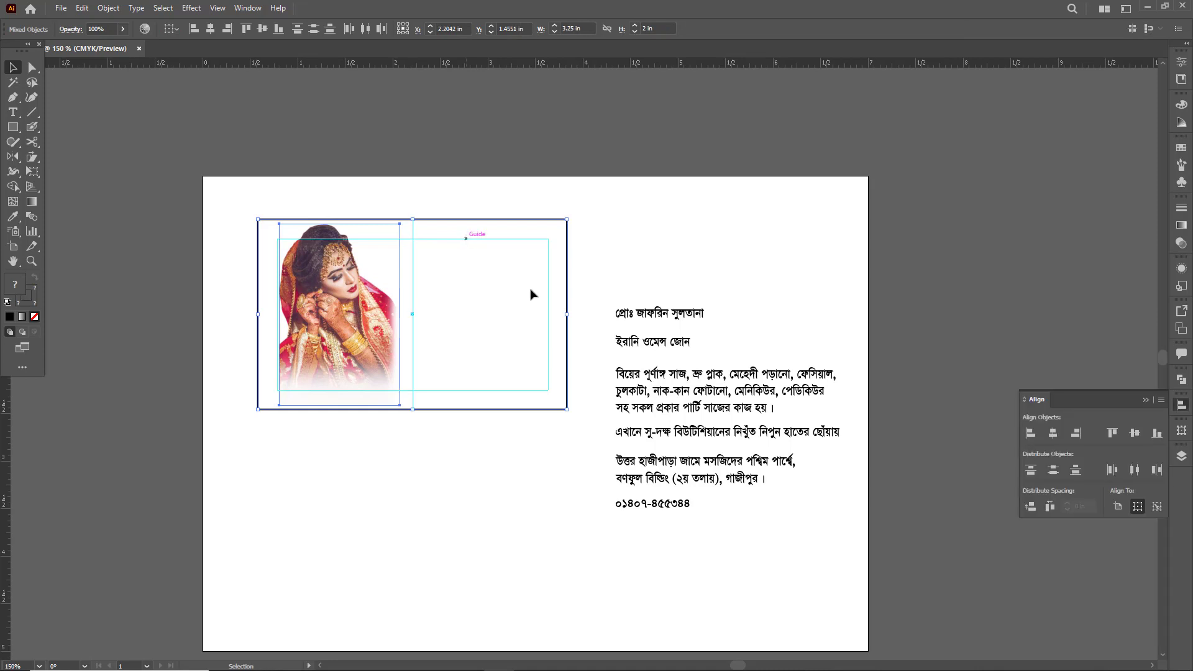
pyautogui.click(1029, 434)
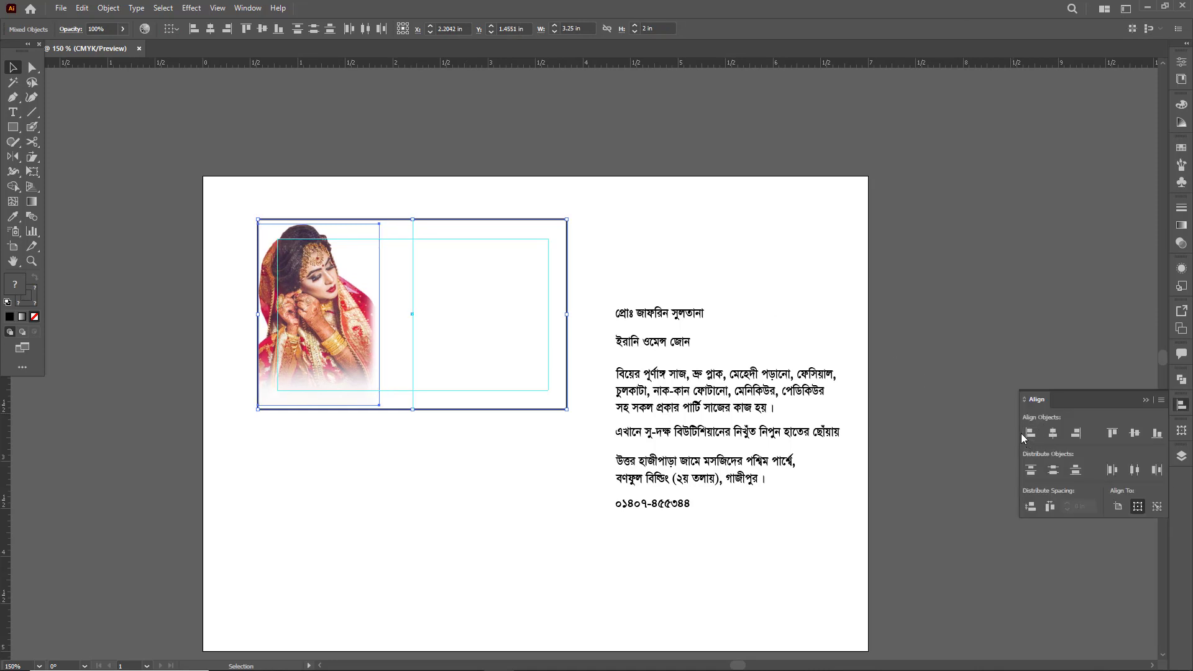
pyautogui.click(1156, 434)
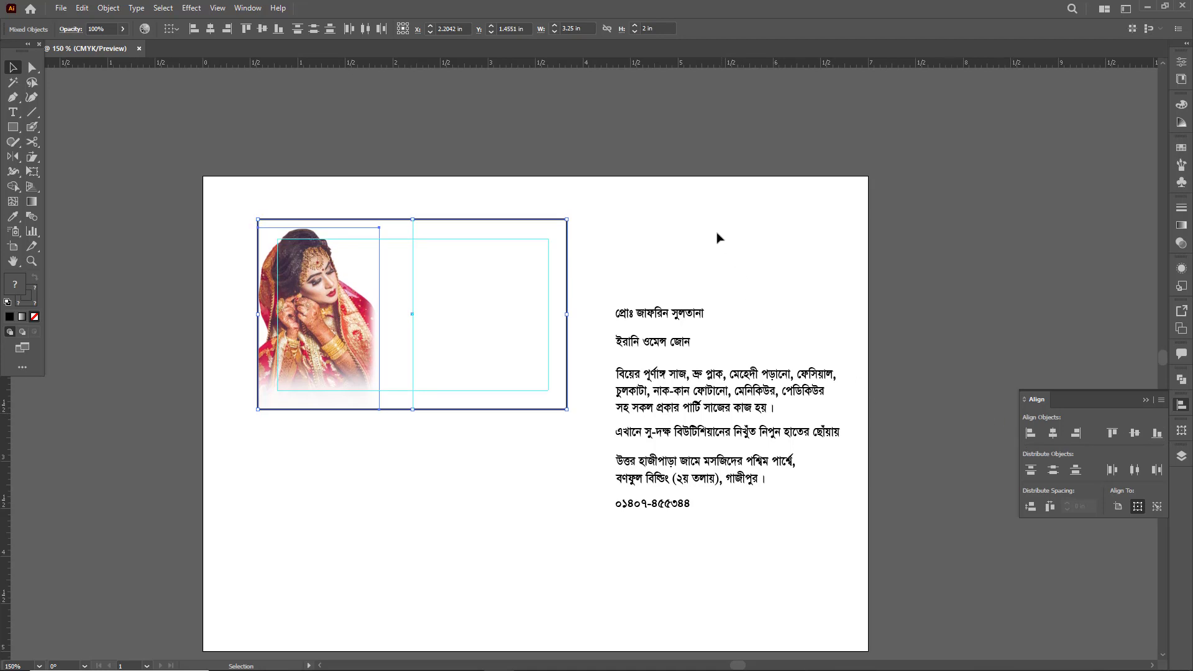
pyautogui.click(687, 243)
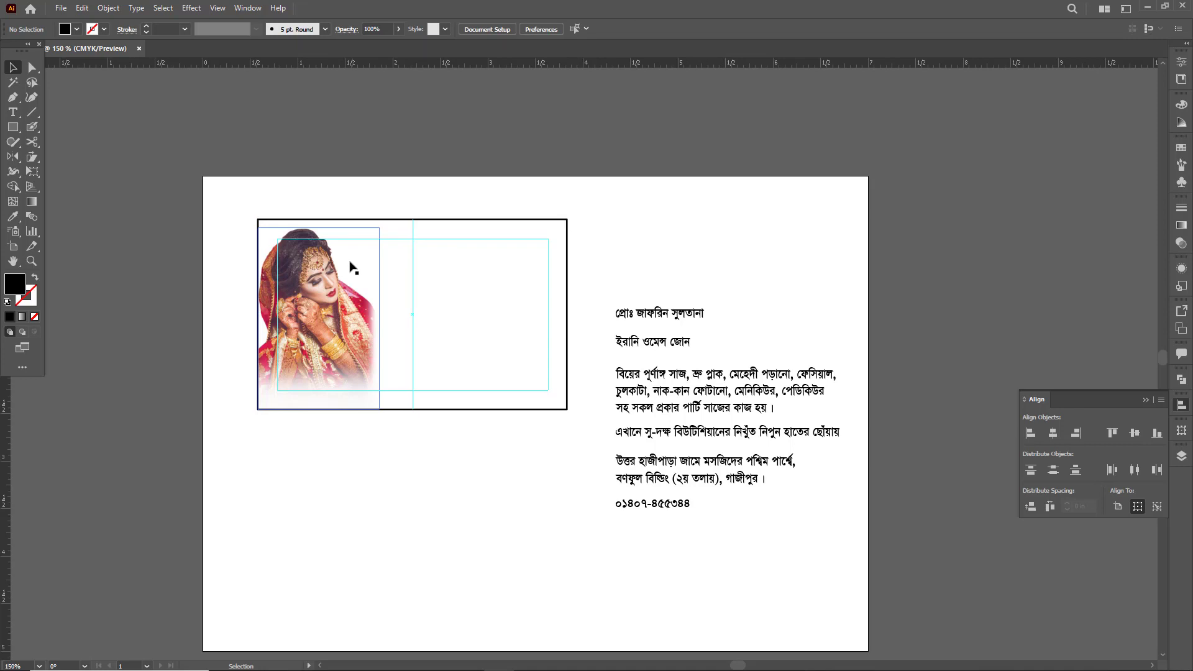
# - Scale the bride photo down to about 1.25 × 1.87 in, keeping it in the card's lower-left corner
pyautogui.click(330, 332)
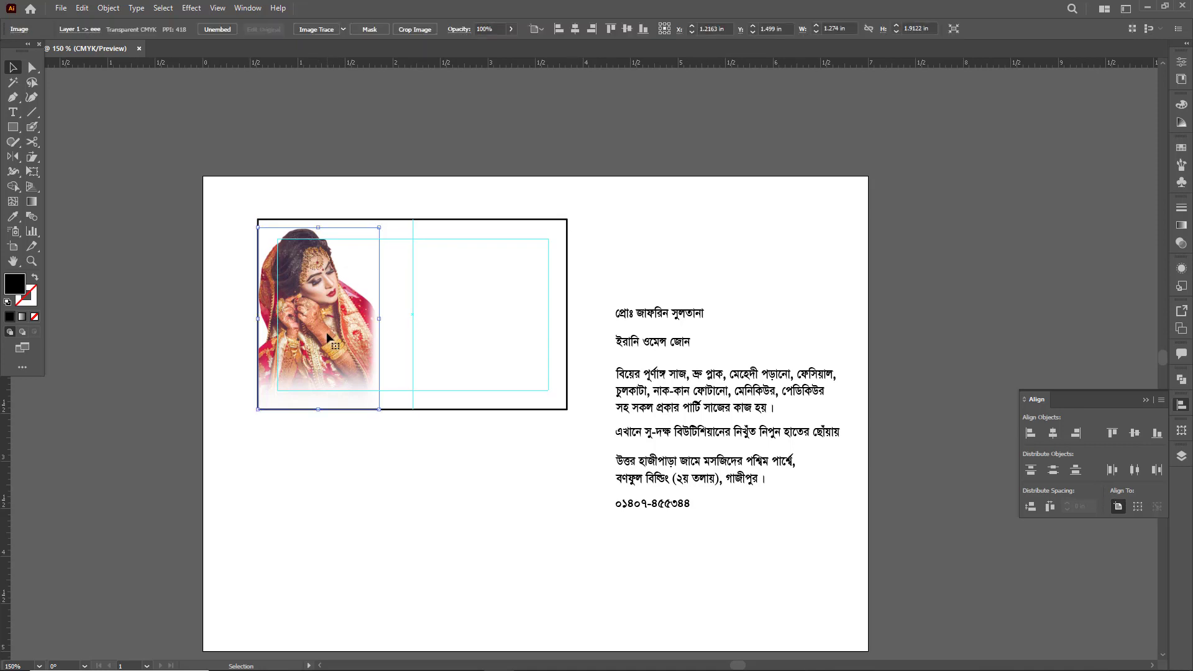
pyautogui.moveTo(331, 330); pyautogui.dragTo(323, 331)
pyautogui.click(471, 319)
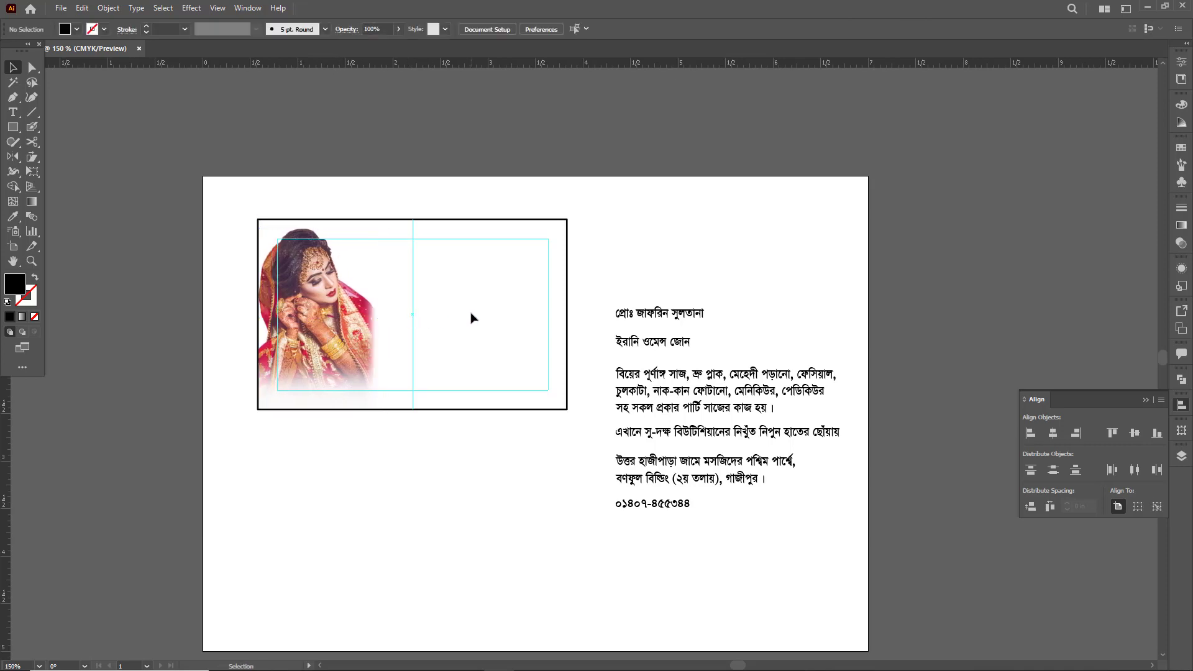
pyautogui.click(358, 305)
pyautogui.moveTo(374, 222)
pyautogui.mouseDown()
pyautogui.moveTo(389, 230)
pyautogui.moveTo(377, 229)
pyautogui.mouseUp()
pyautogui.hotkey('ctrl', 'space')
pyautogui.moveTo(330, 330); pyautogui.dragTo(400, 353)
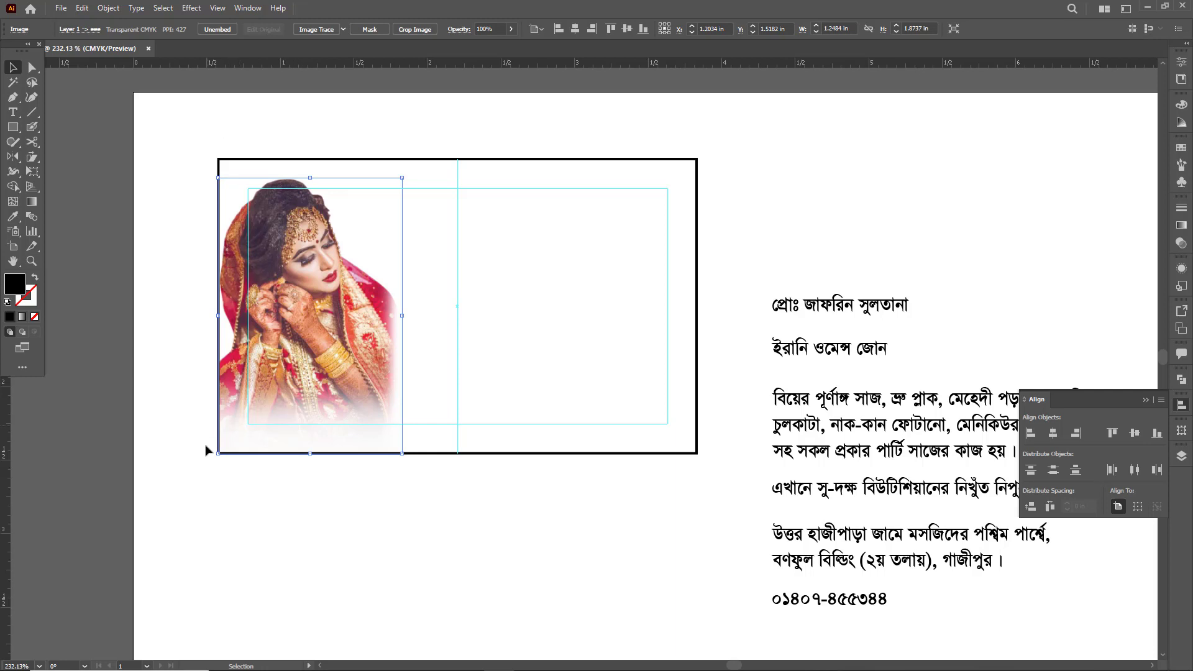
pyautogui.click(483, 385)
# - Move the proprietor's name line into the card's upper-right corner, within the margin guide
pyautogui.moveTo(507, 387); pyautogui.dragTo(506, 383)
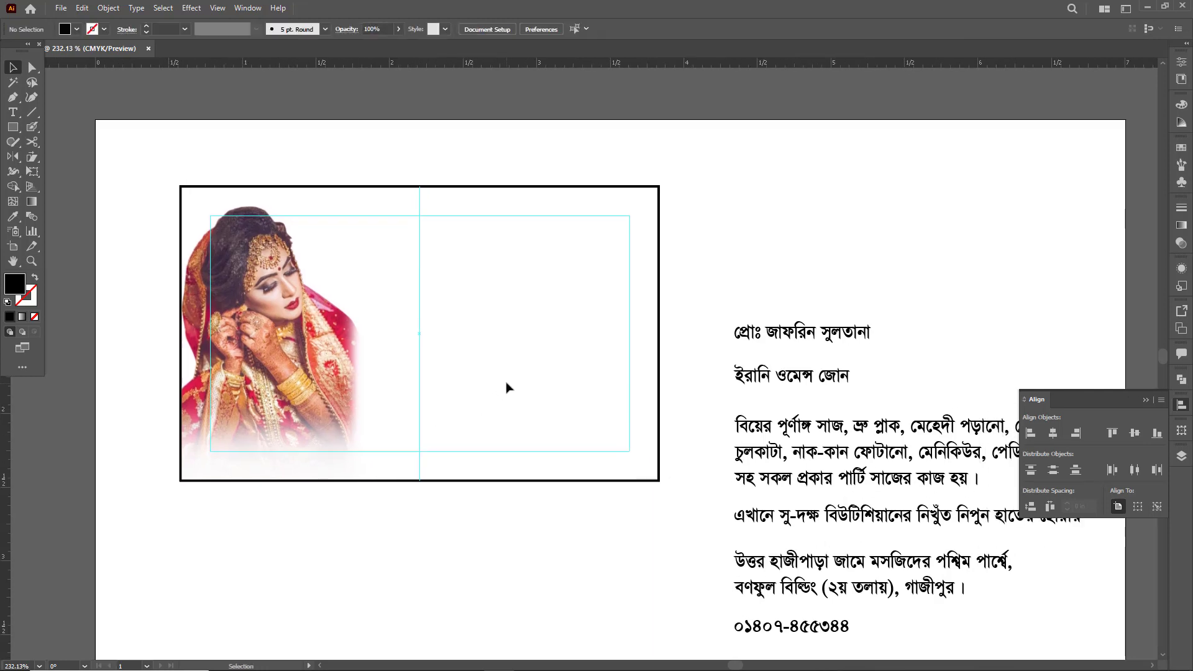
pyautogui.scroll(-1, 564, 358)
pyautogui.moveTo(564, 358); pyautogui.dragTo(537, 365)
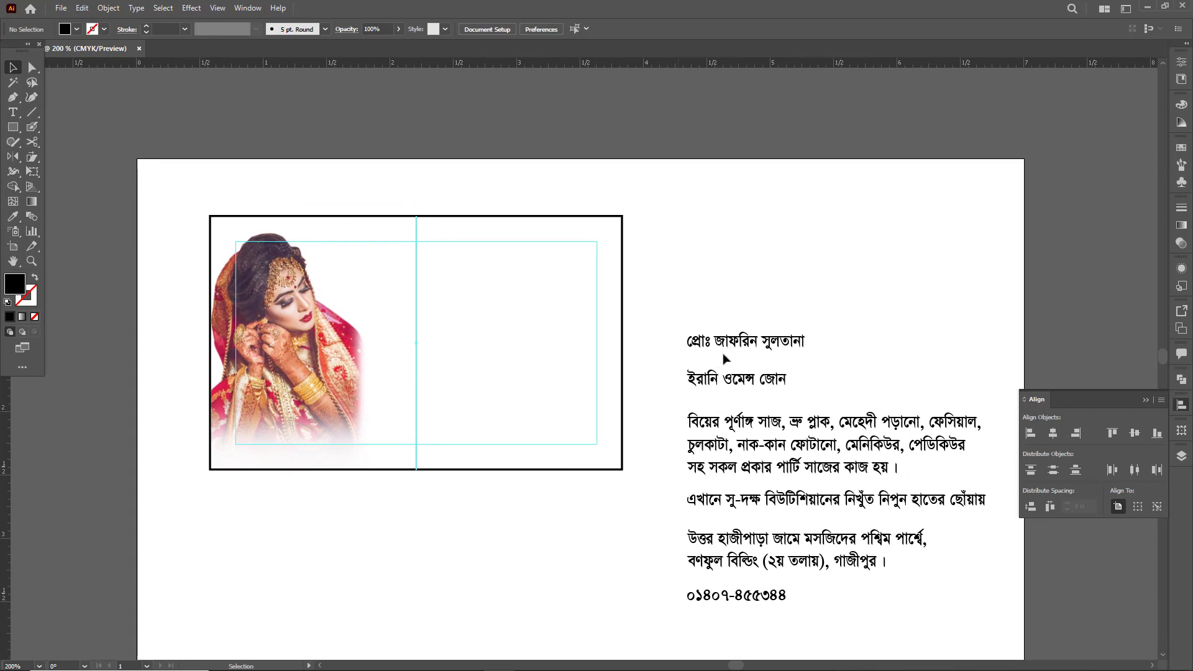
pyautogui.click(790, 347)
pyautogui.moveTo(790, 347); pyautogui.dragTo(581, 255)
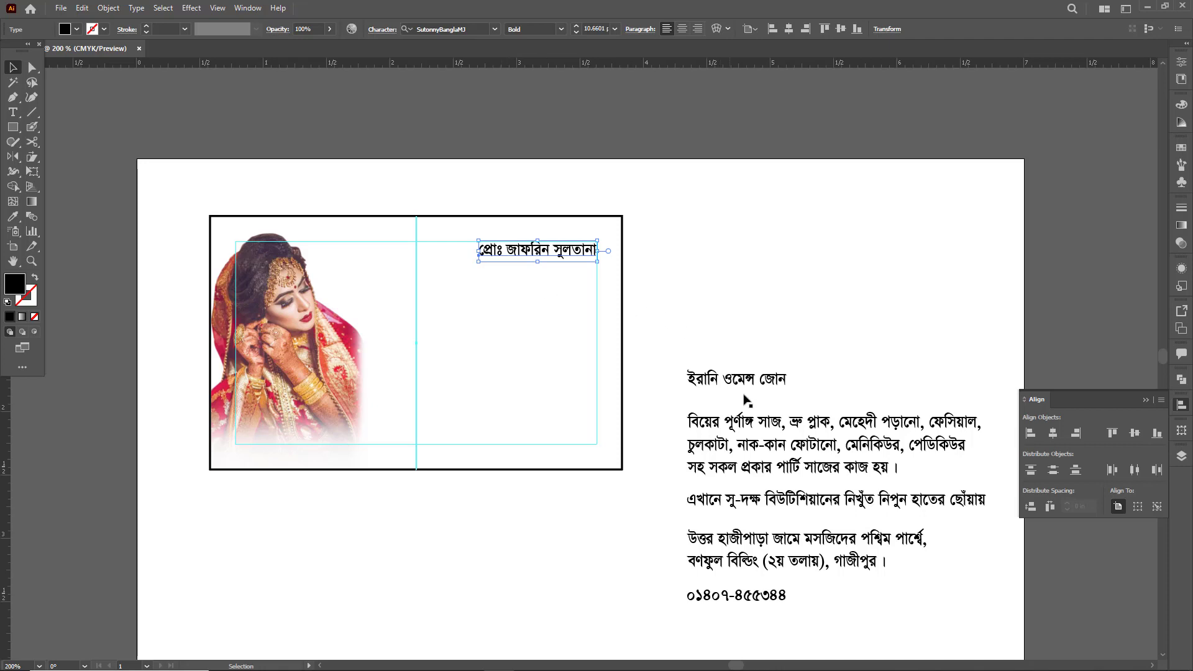
# - Place the phone number directly under the proprietor's name at the margin guide and set the name's font size to 13 pt
pyautogui.moveTo(746, 598); pyautogui.dragTo(617, 479)
pyautogui.moveTo(584, 387); pyautogui.dragTo(571, 274)
pyautogui.click(552, 258)
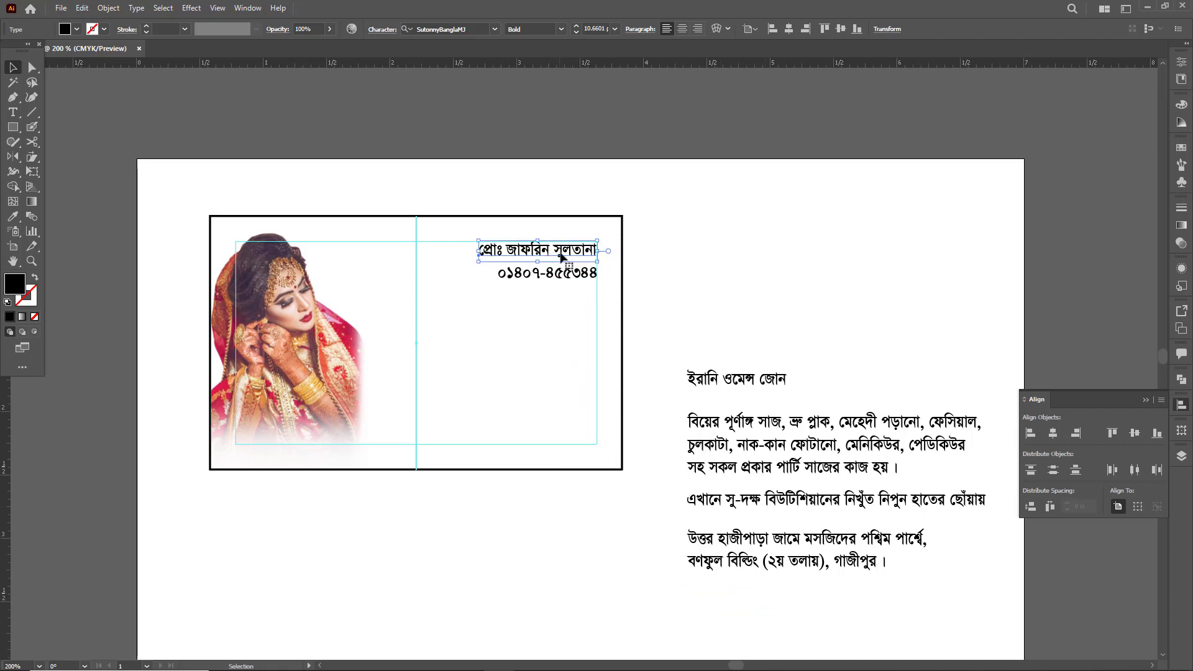
pyautogui.hotkey('ctrl', 't')
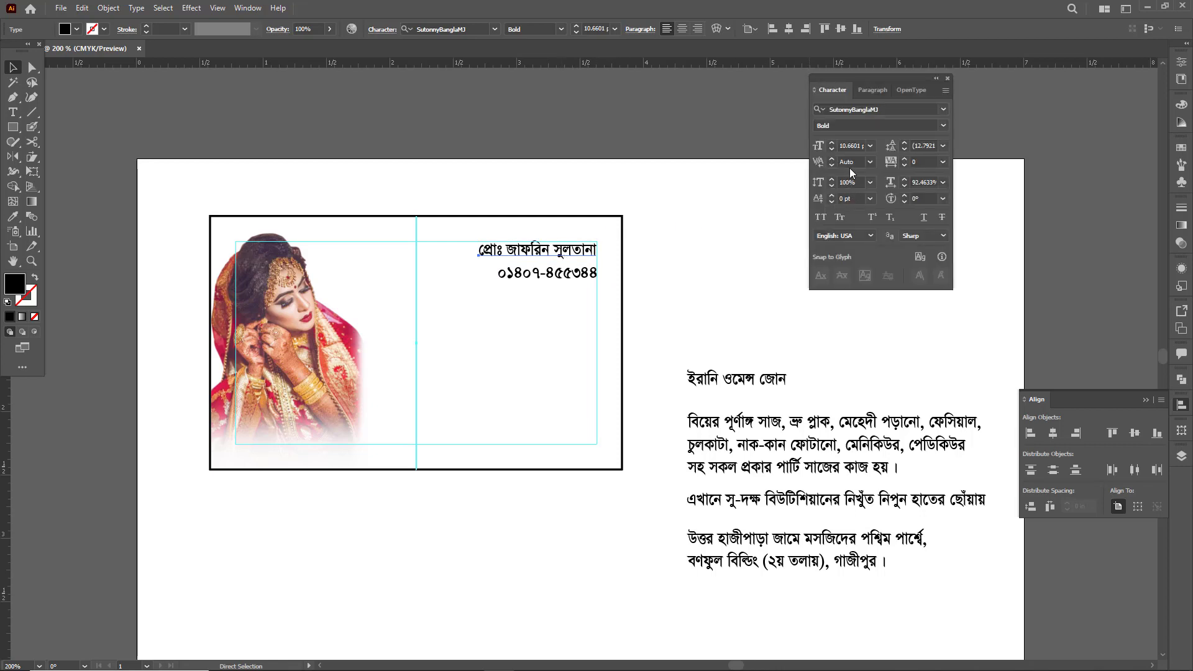
pyautogui.click(832, 143)
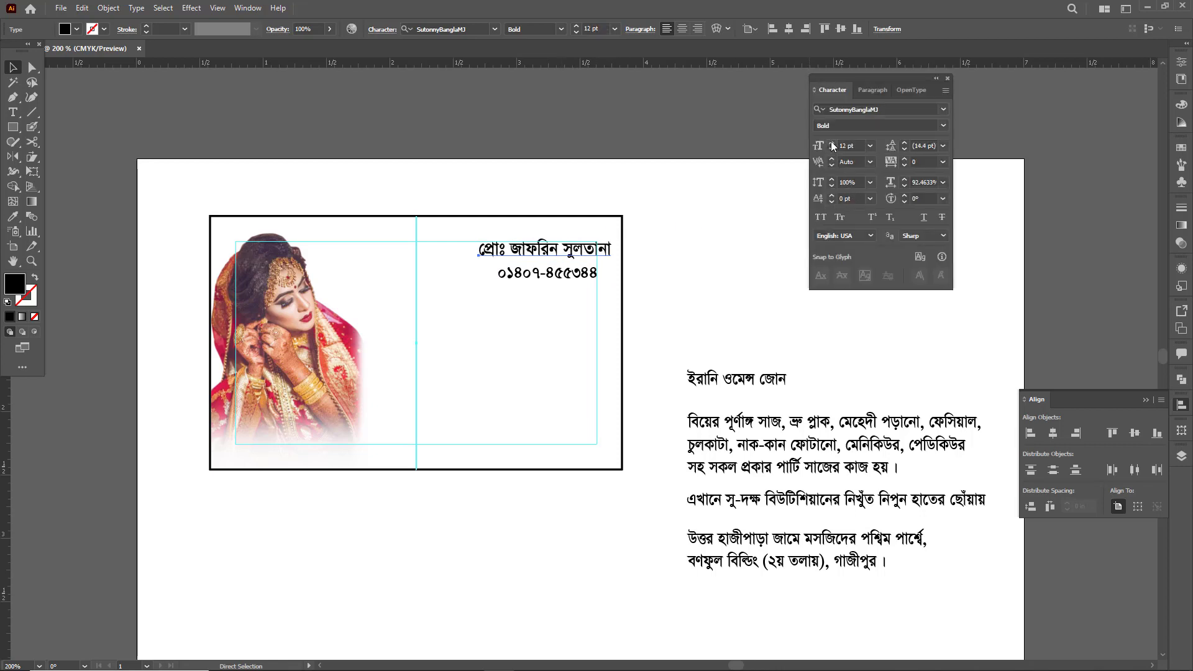
pyautogui.click(832, 143)
# - Right-justify the proprietor's name and phone number, align their right edges, and fit them into the upper-right margin corner
pyautogui.press('v')
pyautogui.click(562, 259)
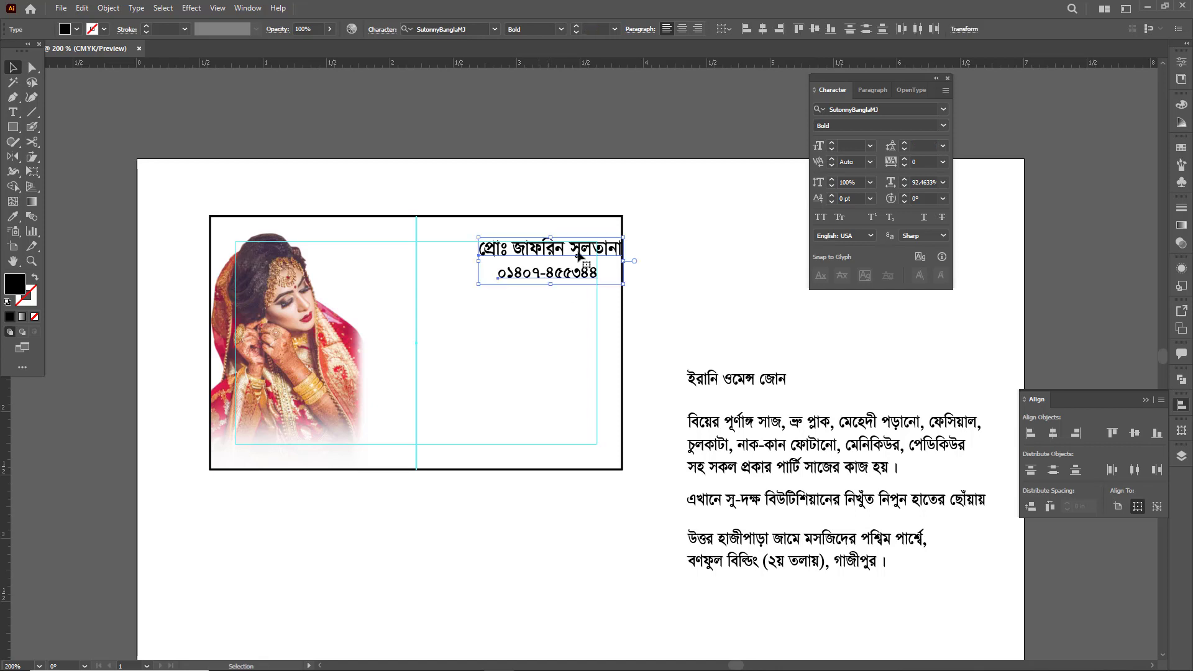
pyautogui.click(700, 30)
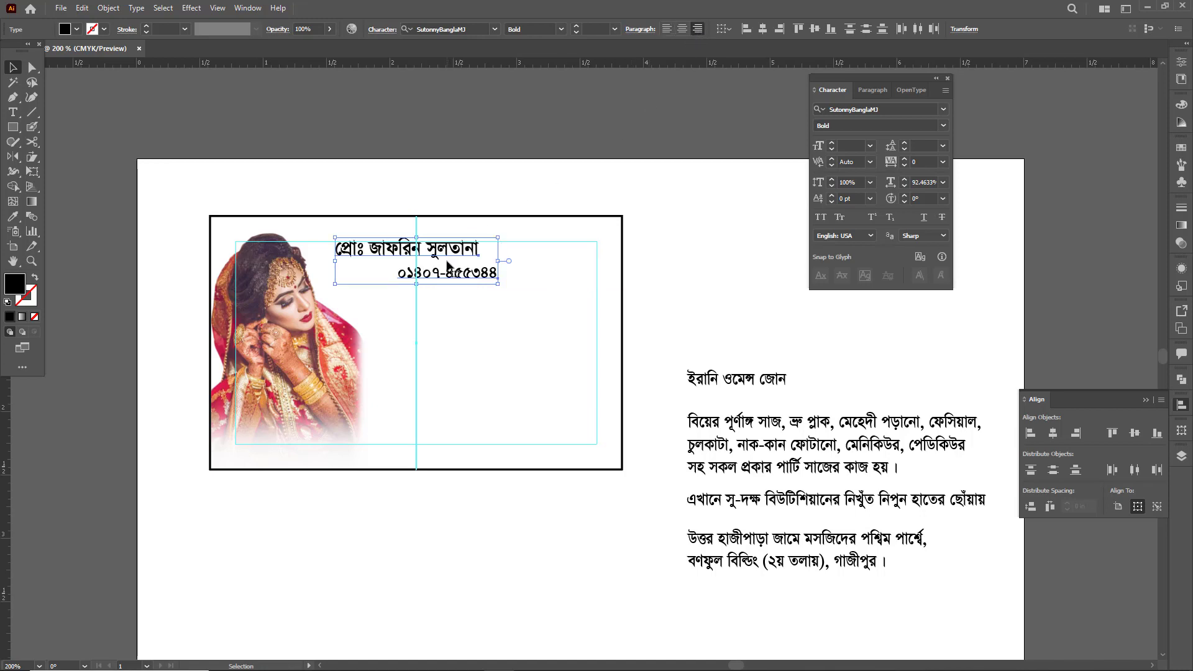
pyautogui.click(780, 29)
pyautogui.moveTo(476, 251); pyautogui.dragTo(535, 283)
pyautogui.click(575, 230)
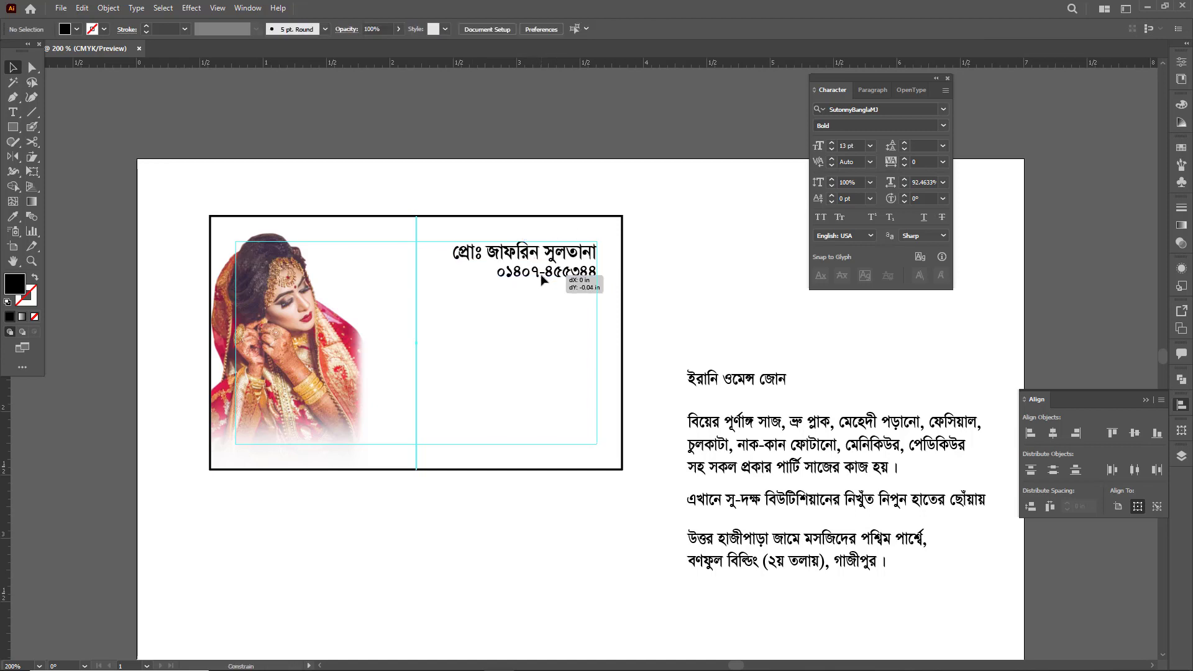
# - Set the phone number's font to Arial Narrow and stretch the line wider toward the card's centre
pyautogui.click(840, 108)
pyautogui.write('arial')
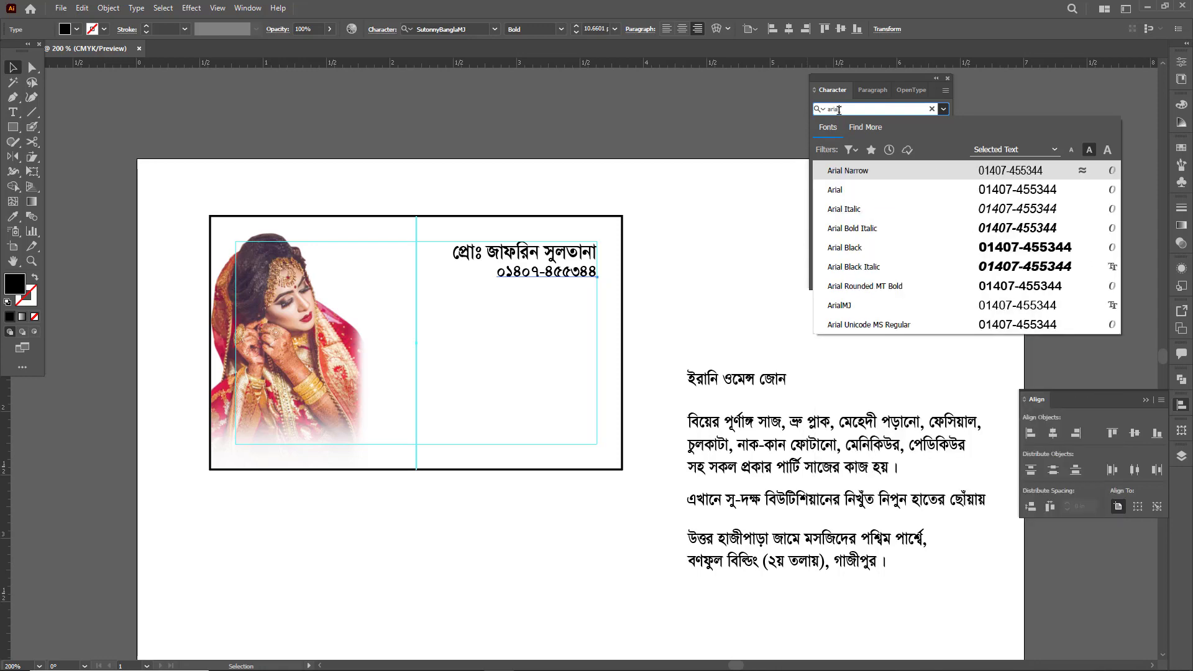
pyautogui.press('Return')
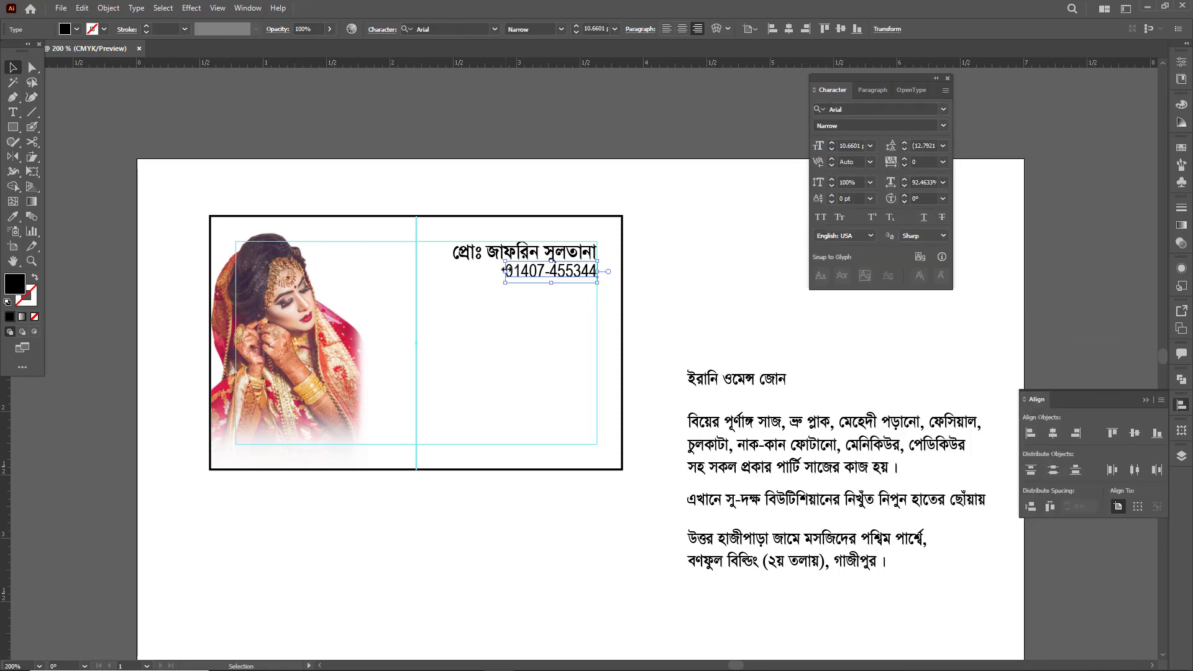
pyautogui.moveTo(505, 272); pyautogui.dragTo(491, 267)
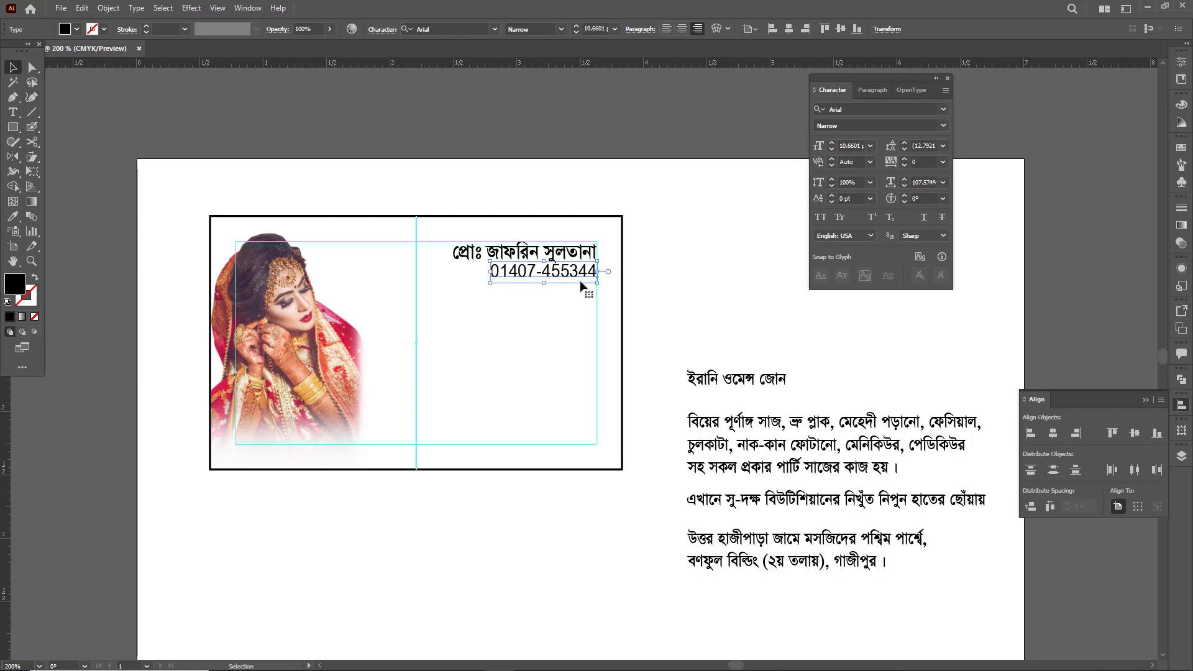
# - Adjust the two contact lines against the top margin guide and stretch the phone number slightly wider
pyautogui.scroll(3, 581, 286)
pyautogui.moveTo(576, 268); pyautogui.dragTo(577, 276)
pyautogui.keyDown('shift'); pyautogui.click(578, 233); pyautogui.keyUp('shift')
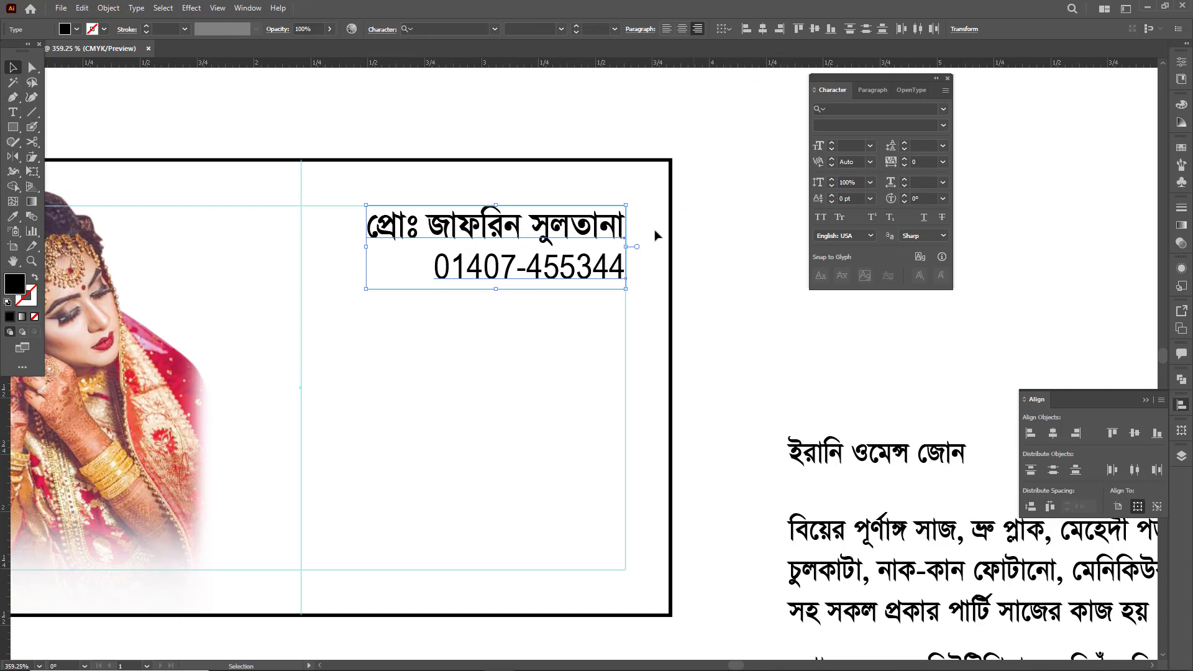
pyautogui.click(523, 324)
pyautogui.click(434, 264)
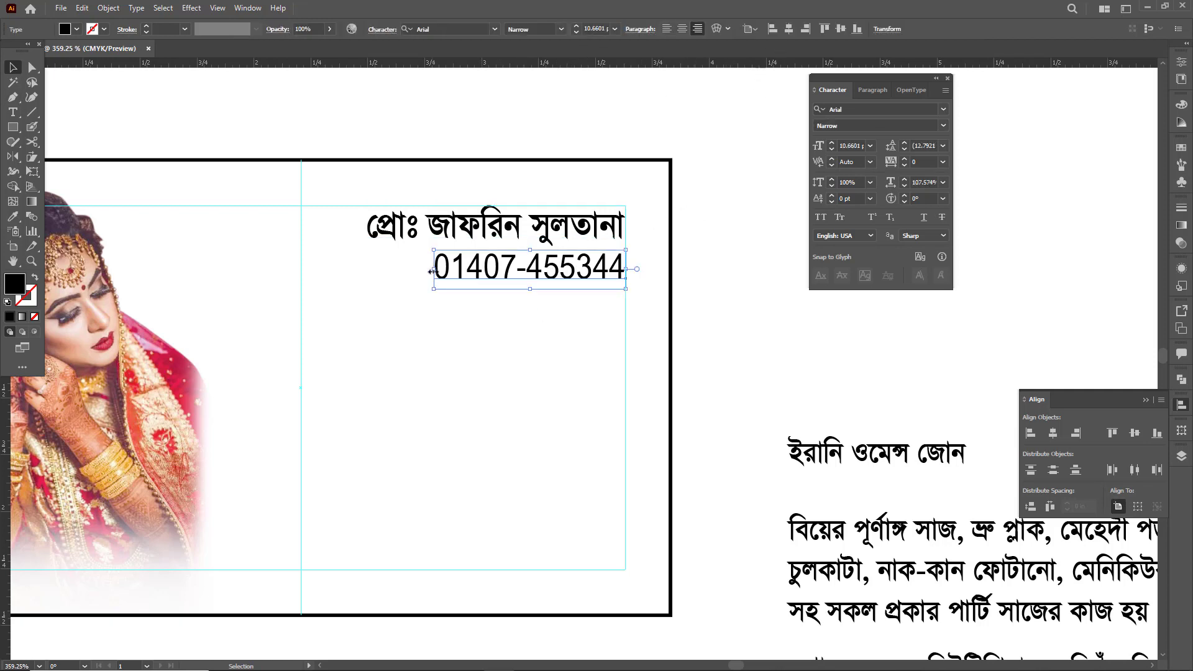
pyautogui.moveTo(430, 272); pyautogui.dragTo(413, 271)
pyautogui.click(485, 328)
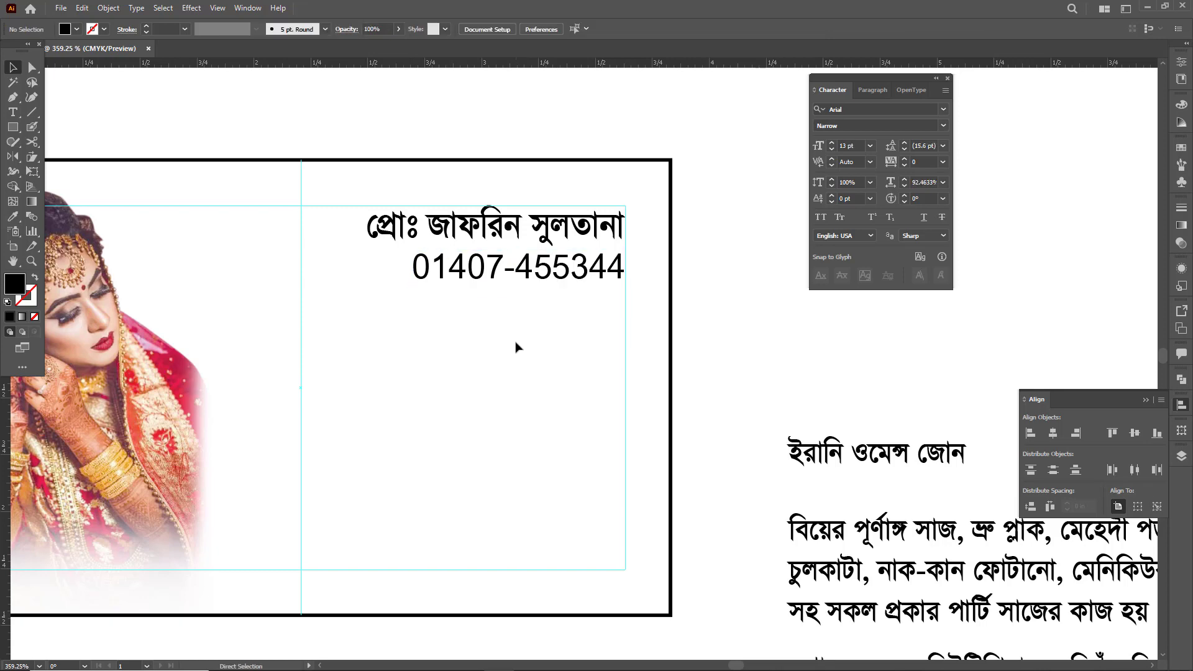
# - Set the proprietor's name to 14 pt and nudge the contact lines slightly down to fit within the margin guide
pyautogui.scroll(-4, 516, 346)
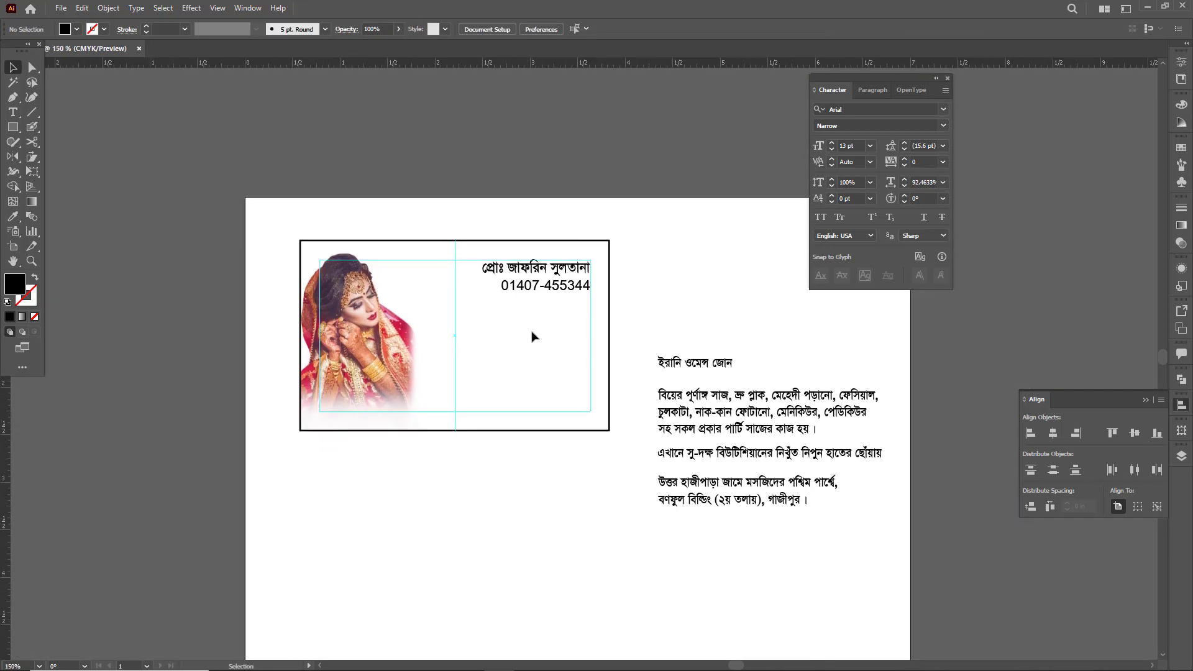
pyautogui.click(490, 267)
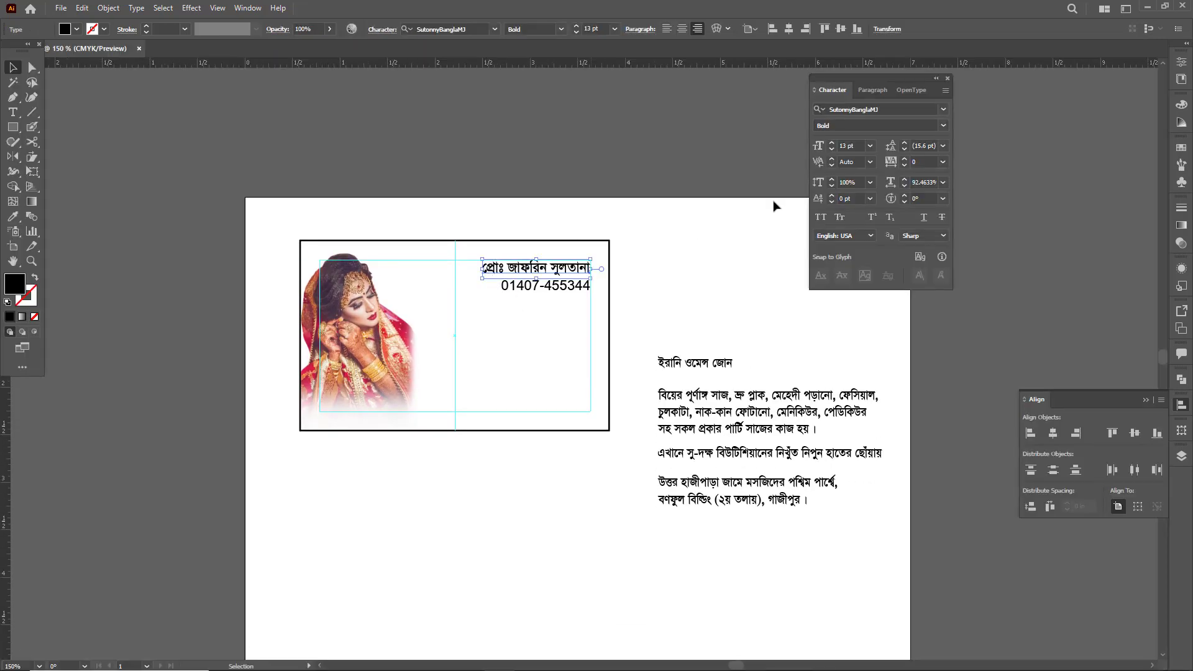
pyautogui.click(832, 143)
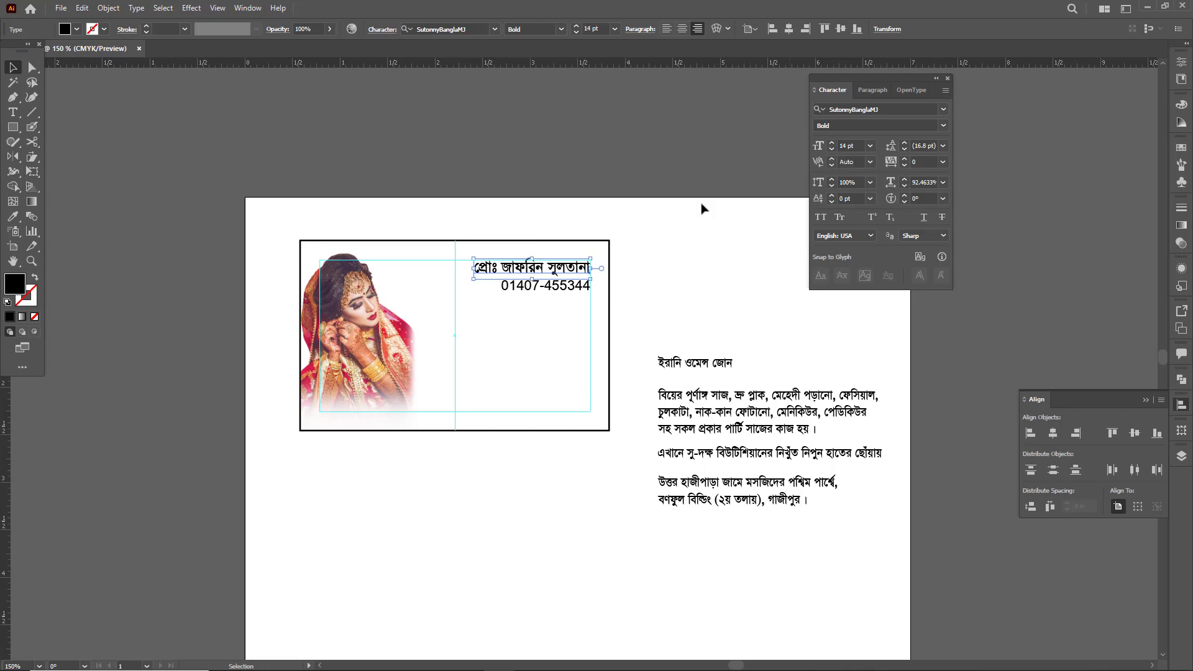
pyautogui.press('Down')
pyautogui.press('Down')
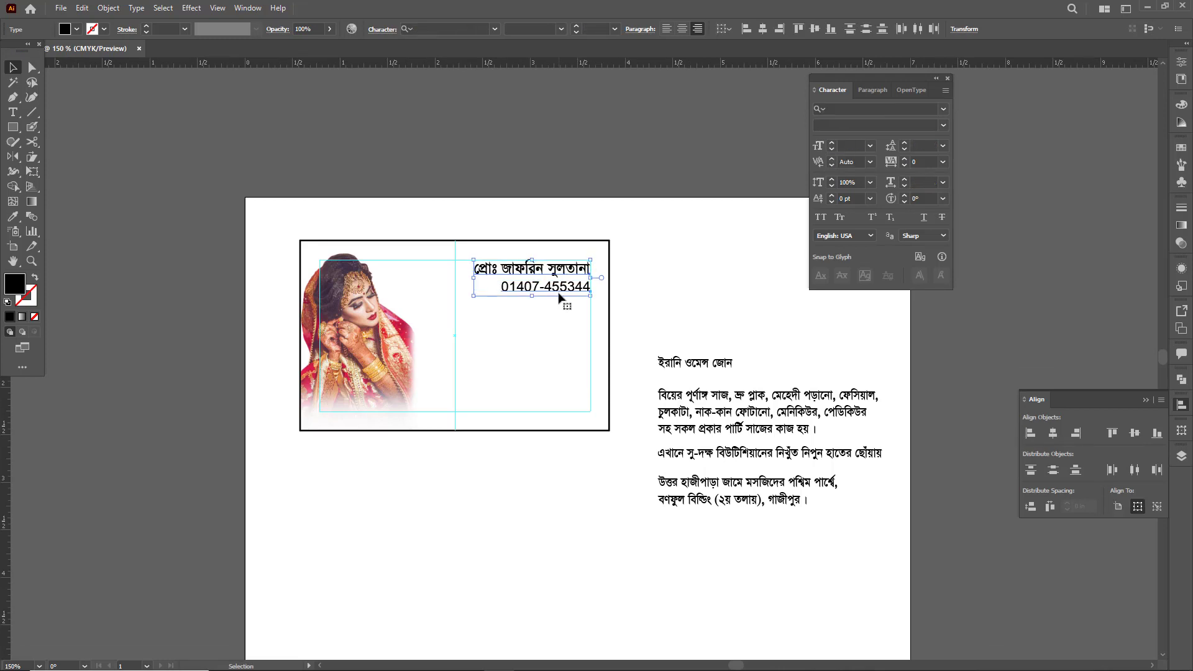
pyautogui.click(552, 321)
pyautogui.press('space')
pyautogui.moveTo(554, 320); pyautogui.dragTo(539, 313)
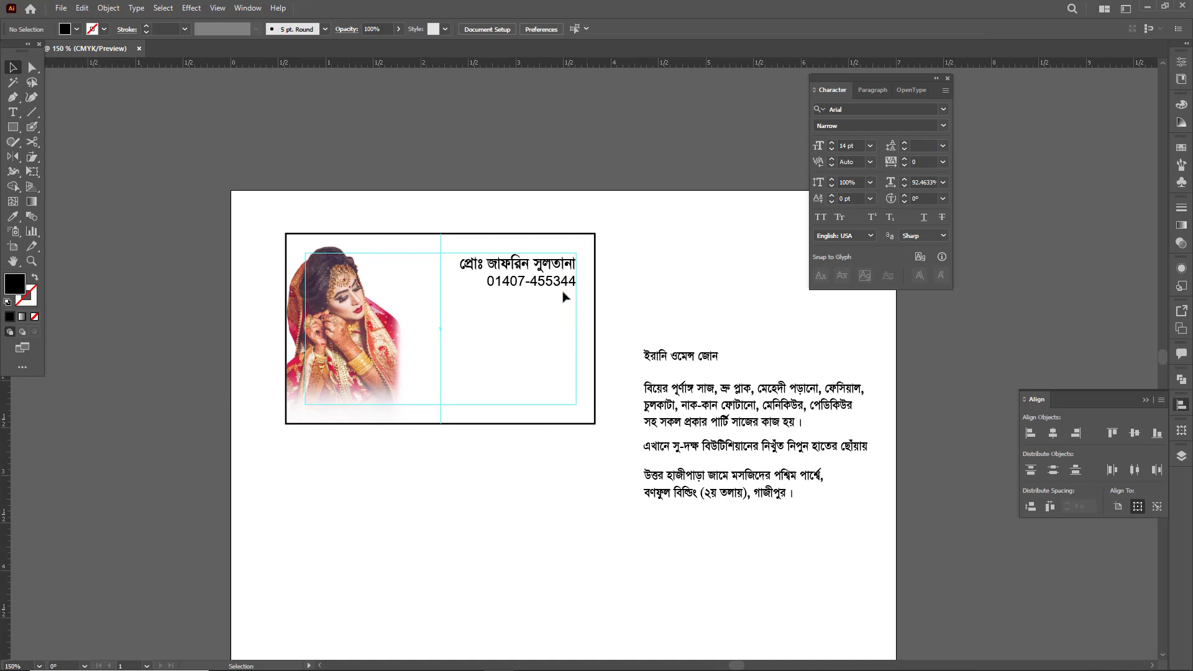
# - Prefix the phone number with "Cell :" and scale the line to about 9.9 pt to match the proprietor's name width
pyautogui.doubleClick(543, 291)
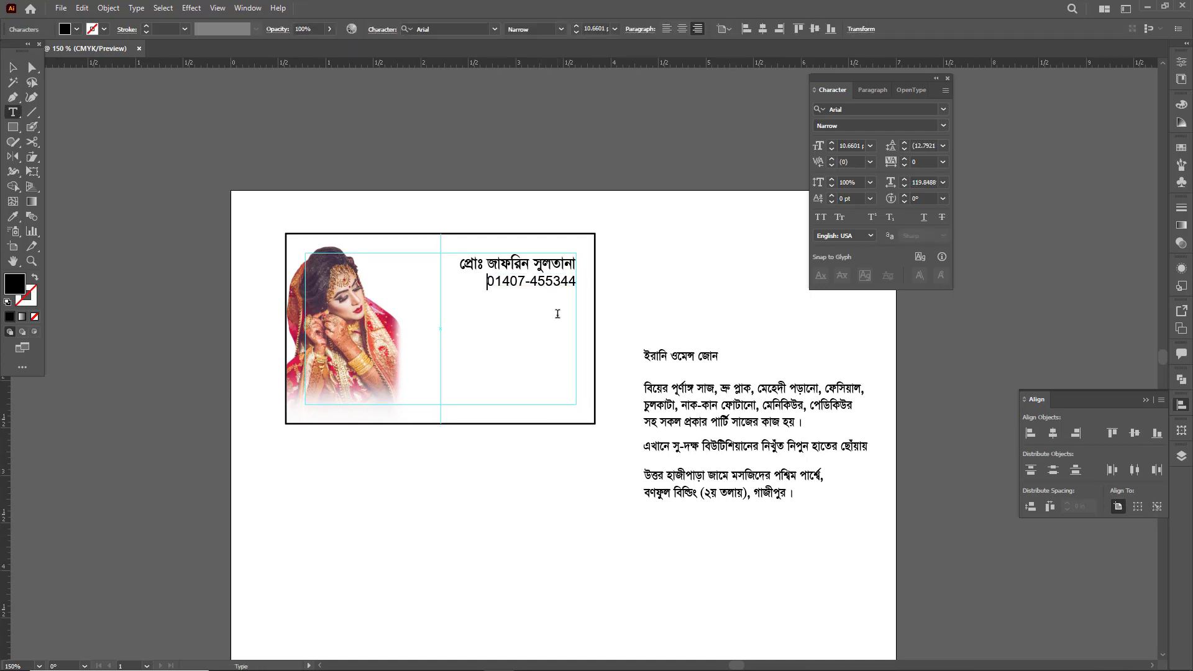
pyautogui.write('Cell :')
pyautogui.press('Escape')
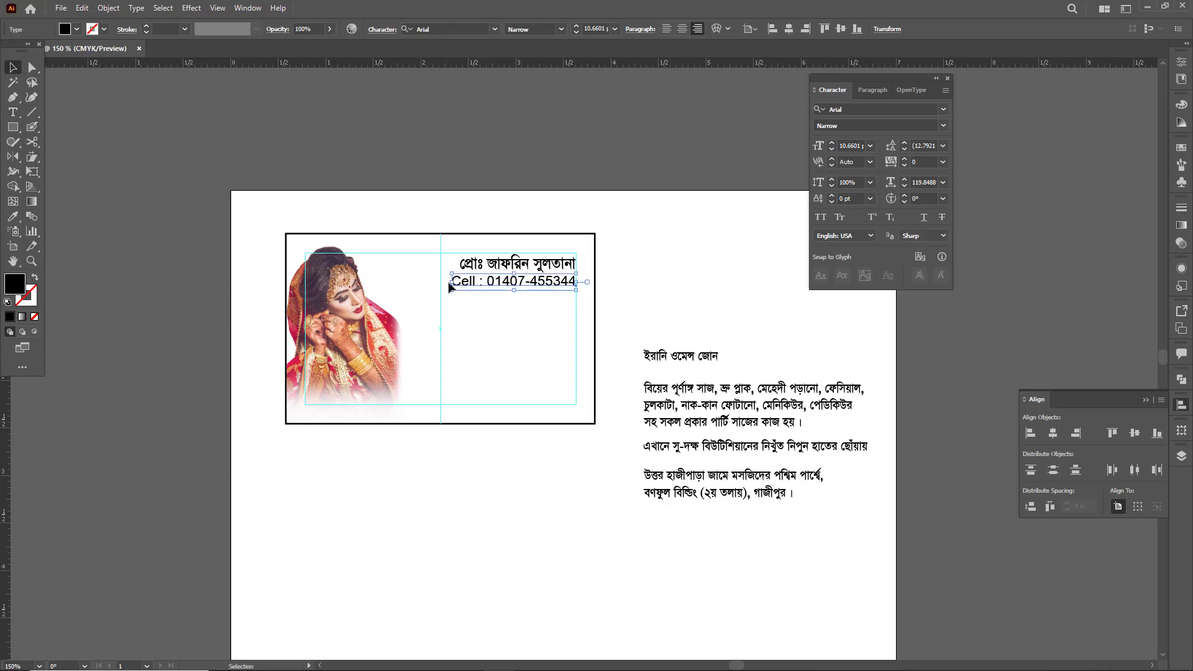
pyautogui.moveTo(455, 283); pyautogui.dragTo(463, 283)
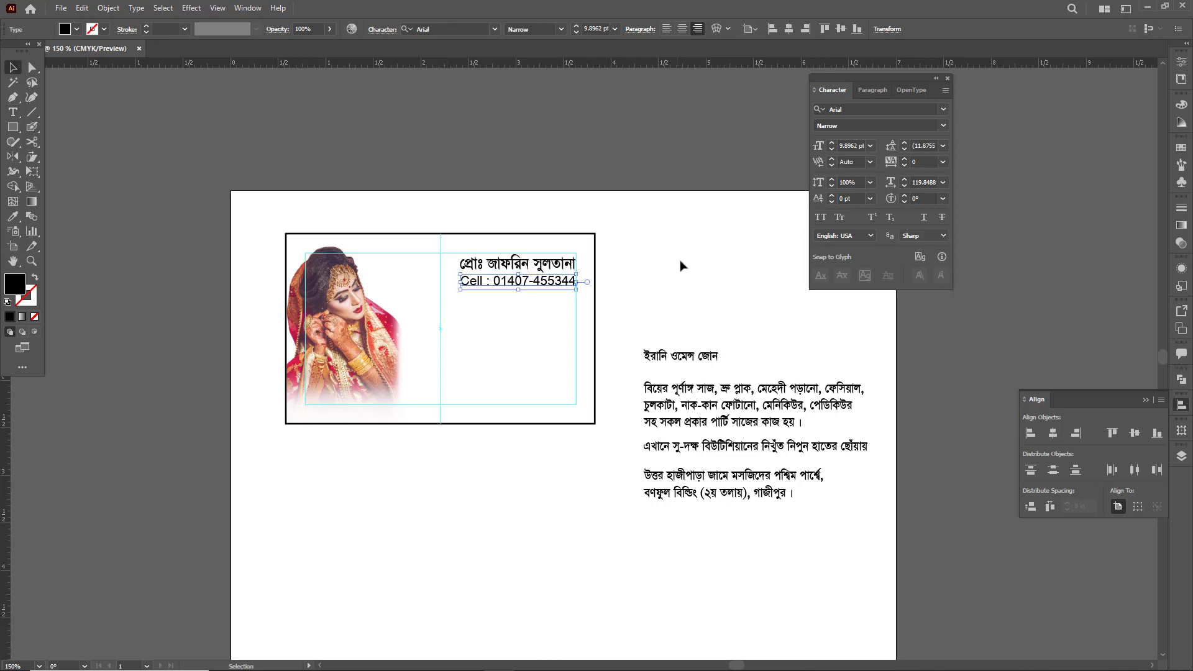
pyautogui.click(668, 282)
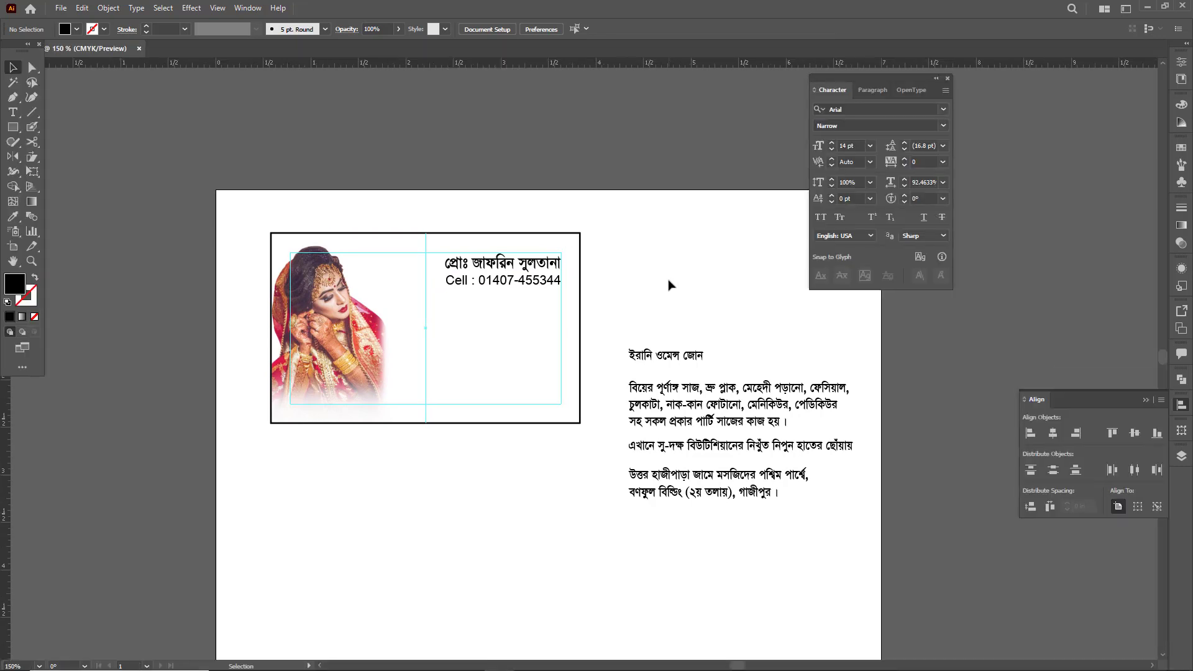
# - Move the parlour name ইরানি ওমেন্স জোন under the contact lines and enlarge it to about 24.3 pt, spanning to the bride photo
pyautogui.press('Tab')
pyautogui.click(692, 336)
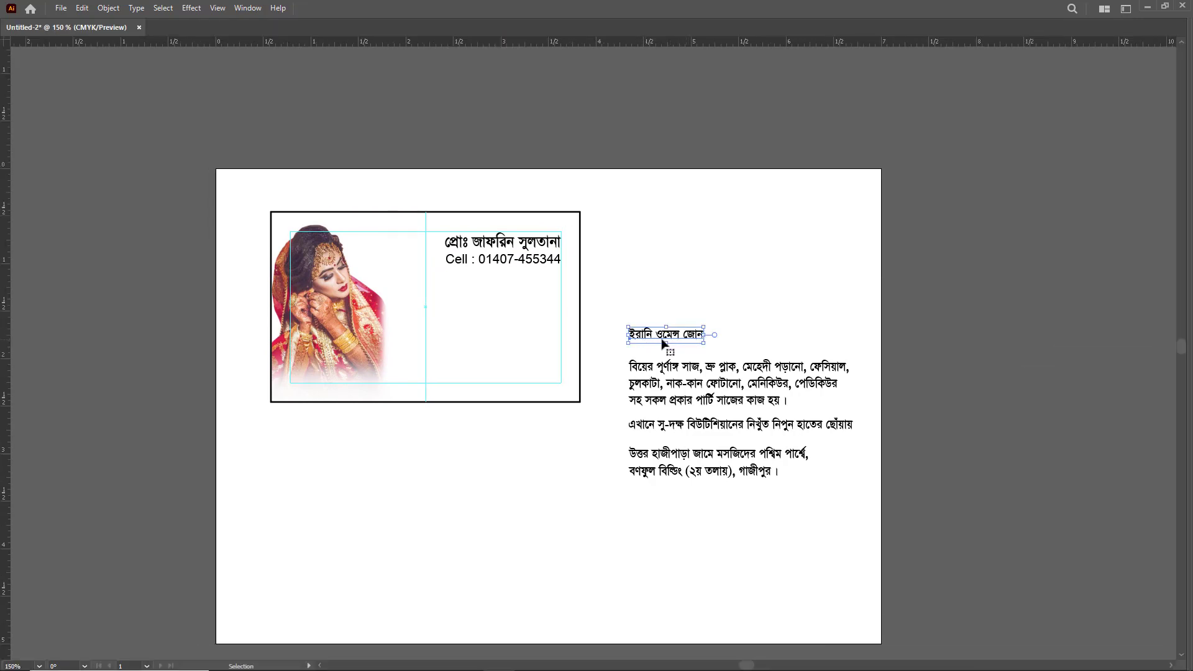
pyautogui.moveTo(695, 336); pyautogui.dragTo(536, 306)
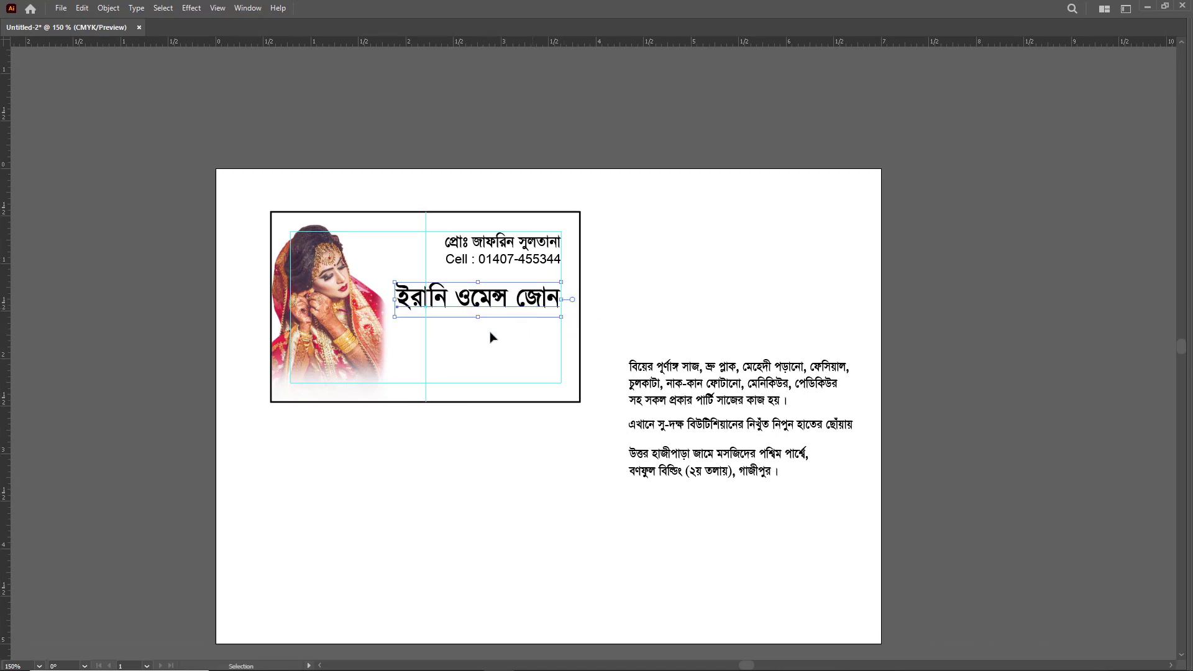
pyautogui.moveTo(390, 303); pyautogui.dragTo(385, 303)
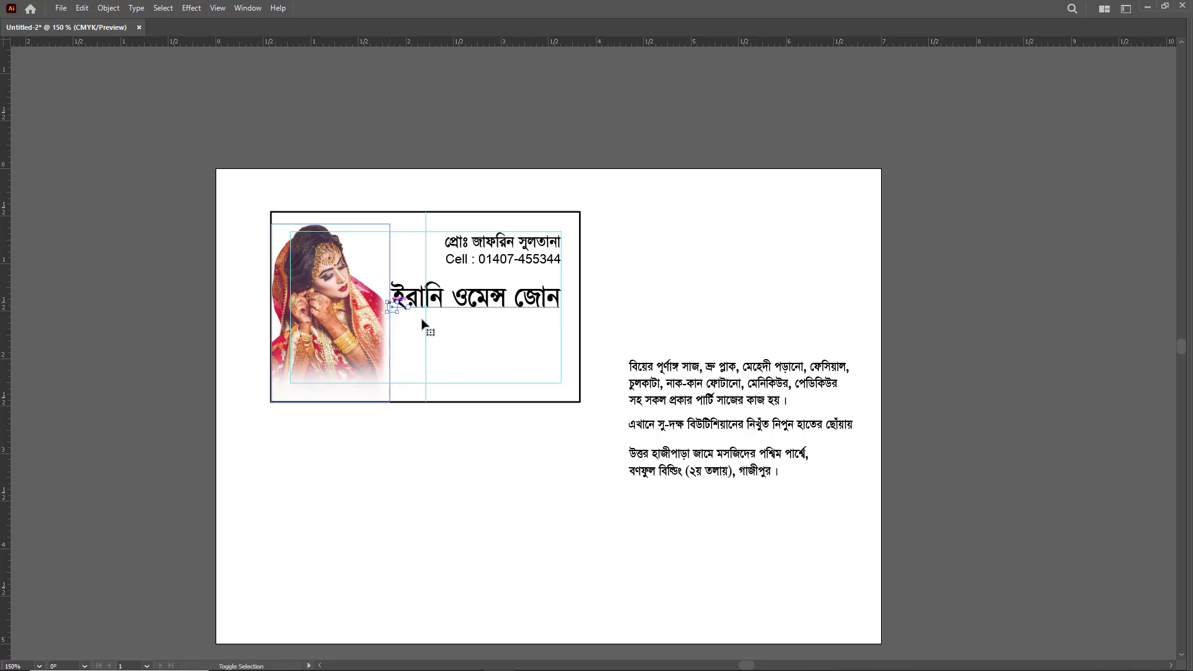
# - Set the parlour name's font to Li Mahfuj AK ANSI V1
pyautogui.press('a')
pyautogui.hotkey('ctrl', 't')
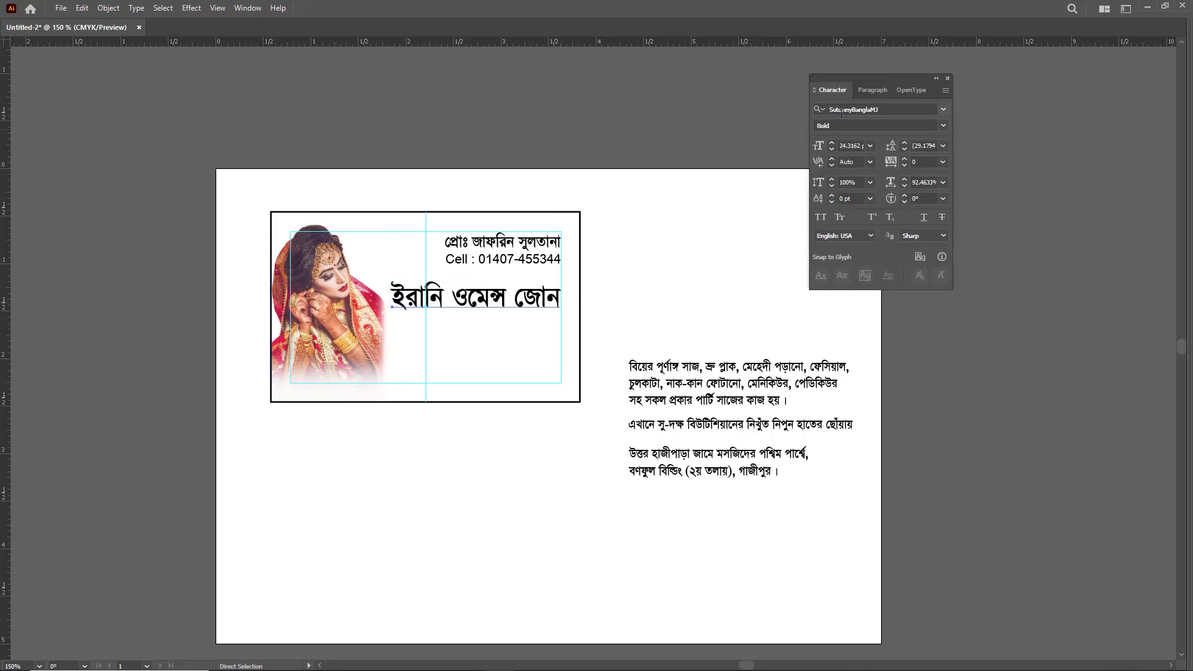
pyautogui.click(847, 110)
pyautogui.write('li')
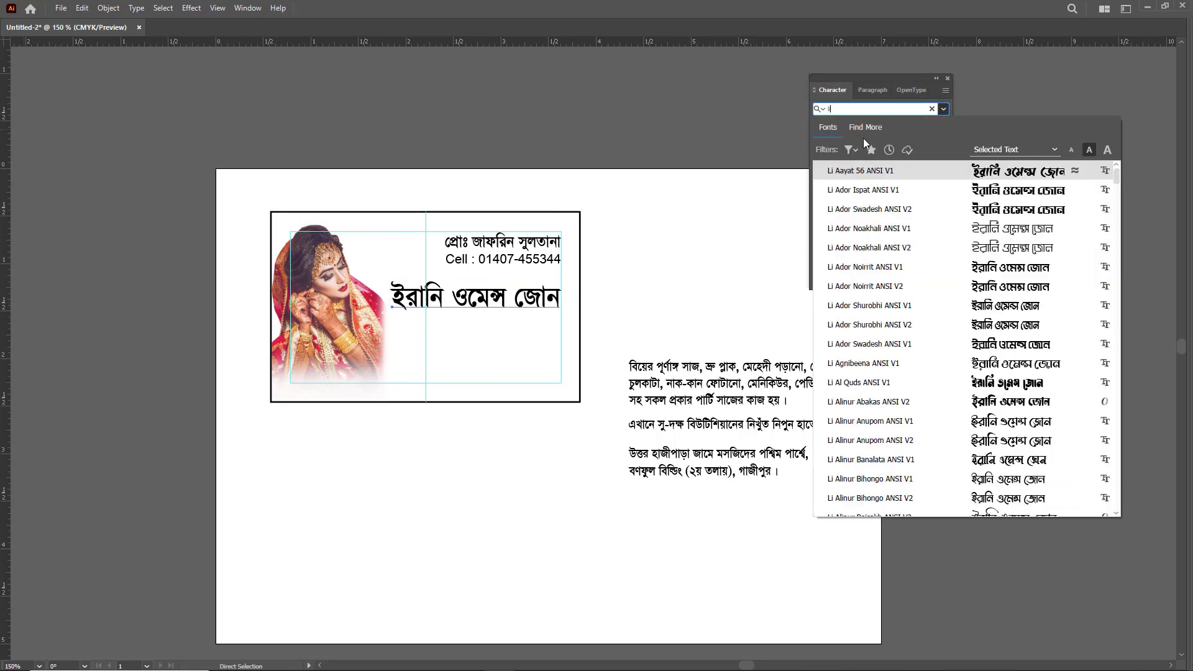
pyautogui.write(' mah')
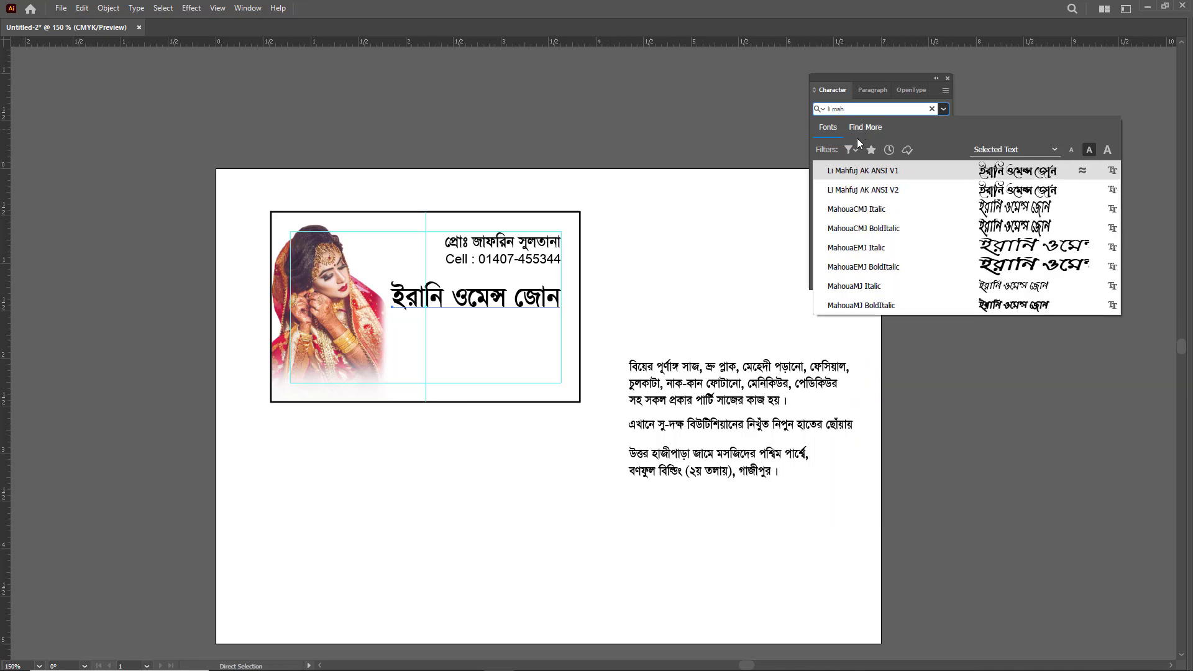
pyautogui.click(855, 177)
# - Fit the parlour name between the bride photo and the right margin guide, and shift it slightly up toward the contact lines
pyautogui.press('v')
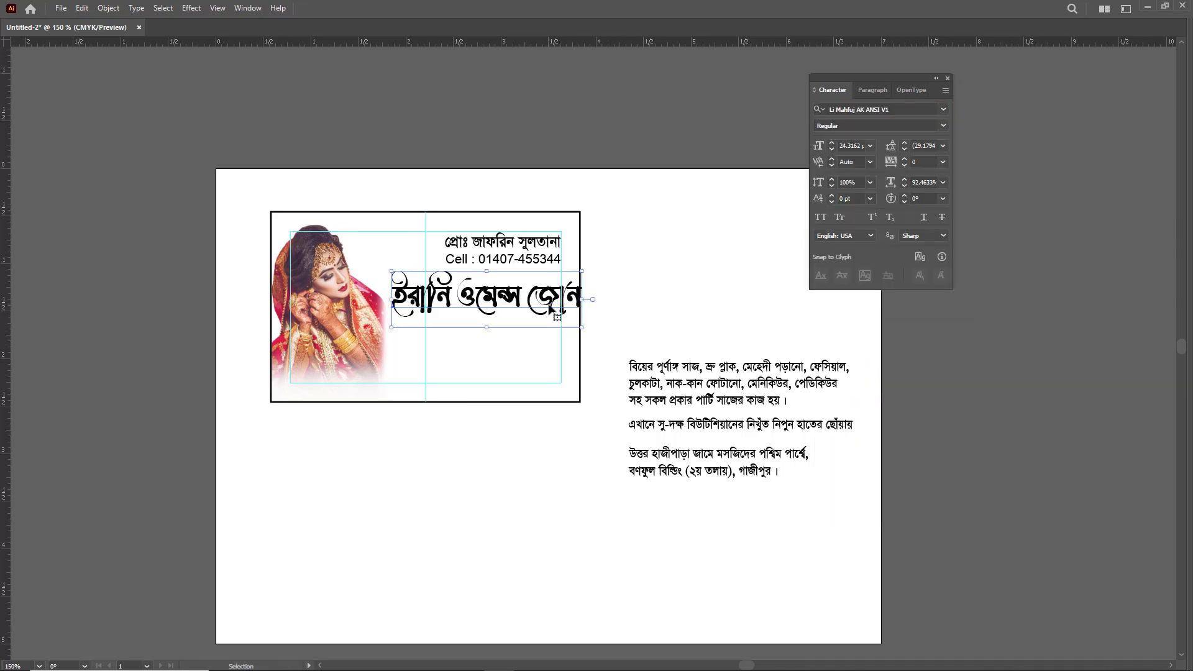
pyautogui.moveTo(584, 303)
pyautogui.mouseDown()
pyautogui.moveTo(601, 304)
pyautogui.moveTo(561, 301)
pyautogui.mouseUp()
pyautogui.moveTo(391, 299); pyautogui.dragTo(390, 299)
pyautogui.moveTo(475, 328); pyautogui.dragTo(487, 303)
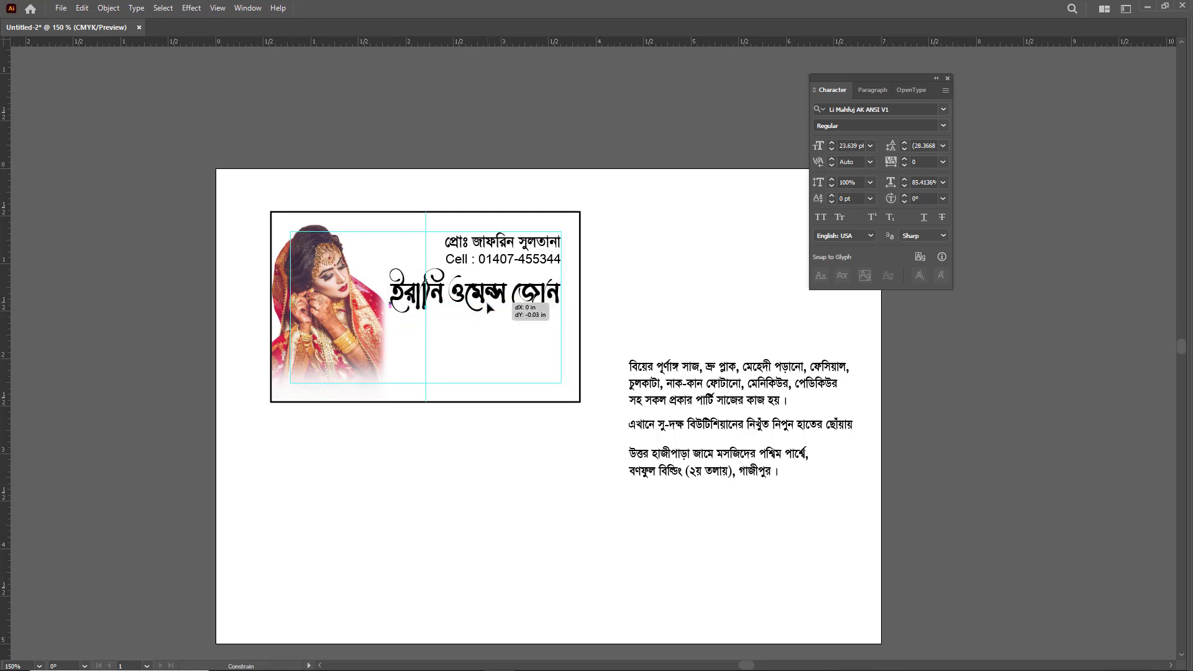
pyautogui.click(642, 315)
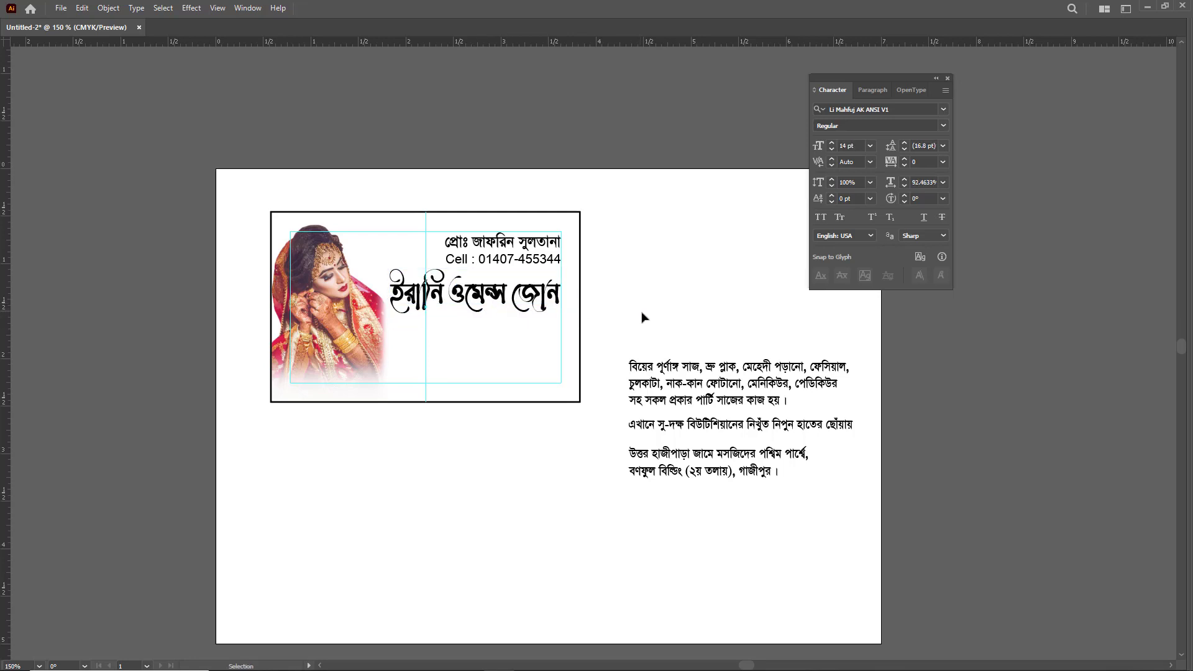
# - Move the services paragraph below the card and cut the single-line beautician tagline
pyautogui.click(730, 375)
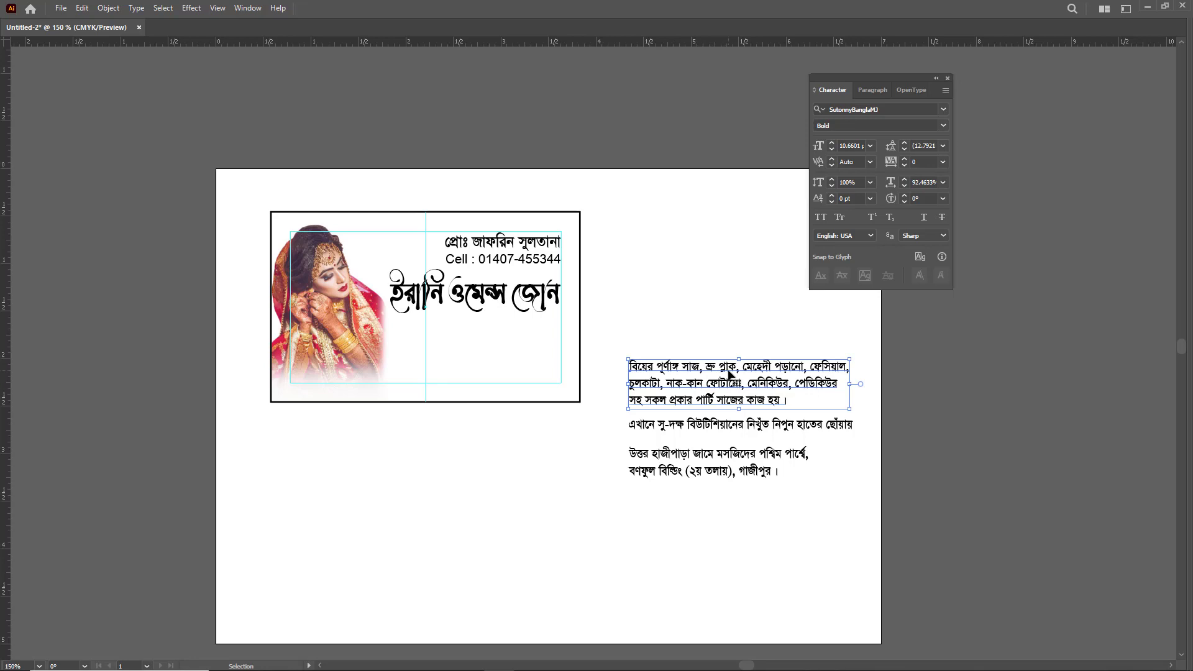
pyautogui.moveTo(730, 374); pyautogui.dragTo(415, 450)
pyautogui.moveTo(649, 426); pyautogui.dragTo(576, 419)
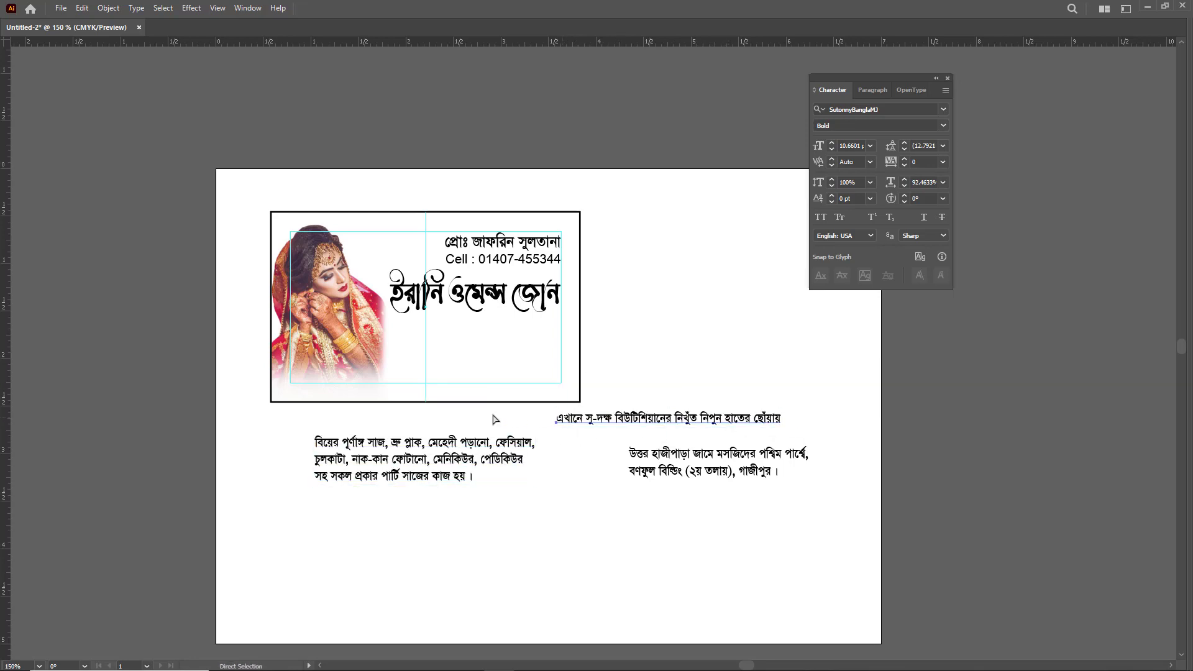
pyautogui.hotkey('ctrl', 'x')
pyautogui.doubleClick(435, 443)
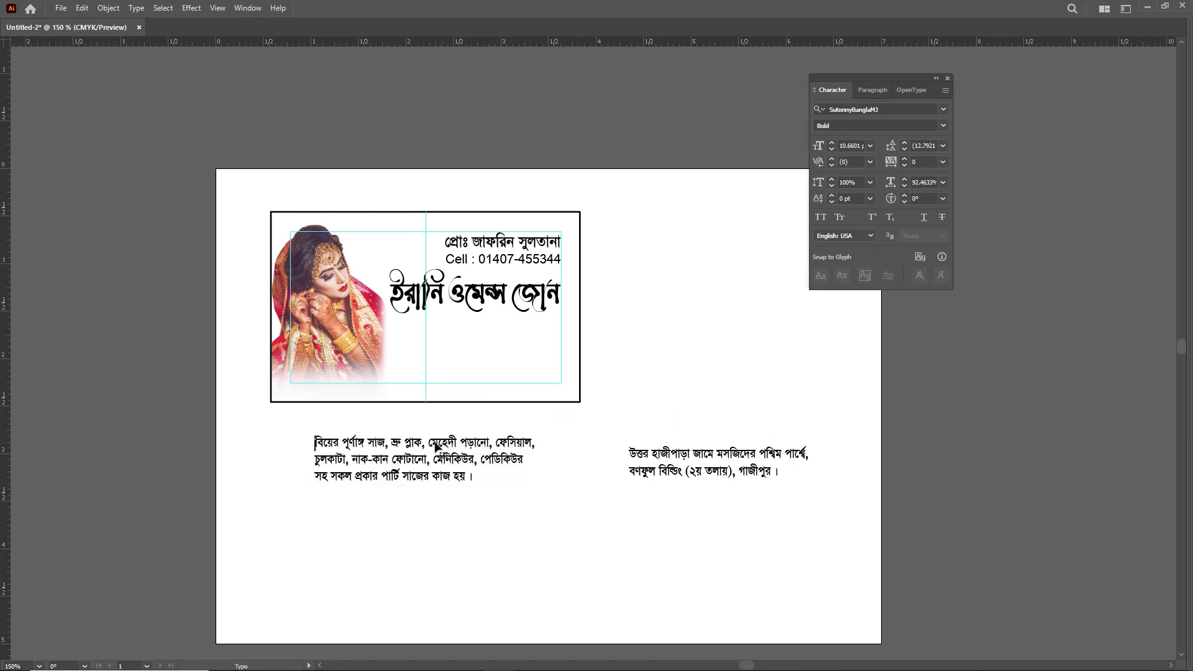
pyautogui.hotkey('ctrl', 'v')
pyautogui.hotkey('ctrl', 'z')
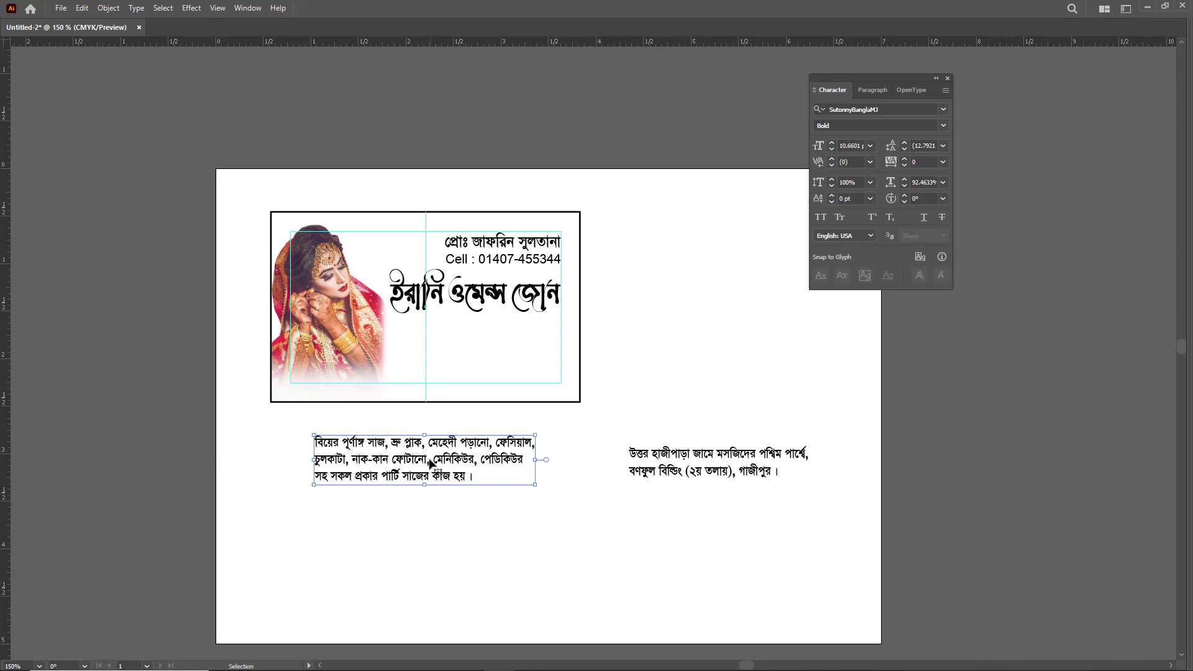
pyautogui.moveTo(410, 475); pyautogui.dragTo(572, 554)
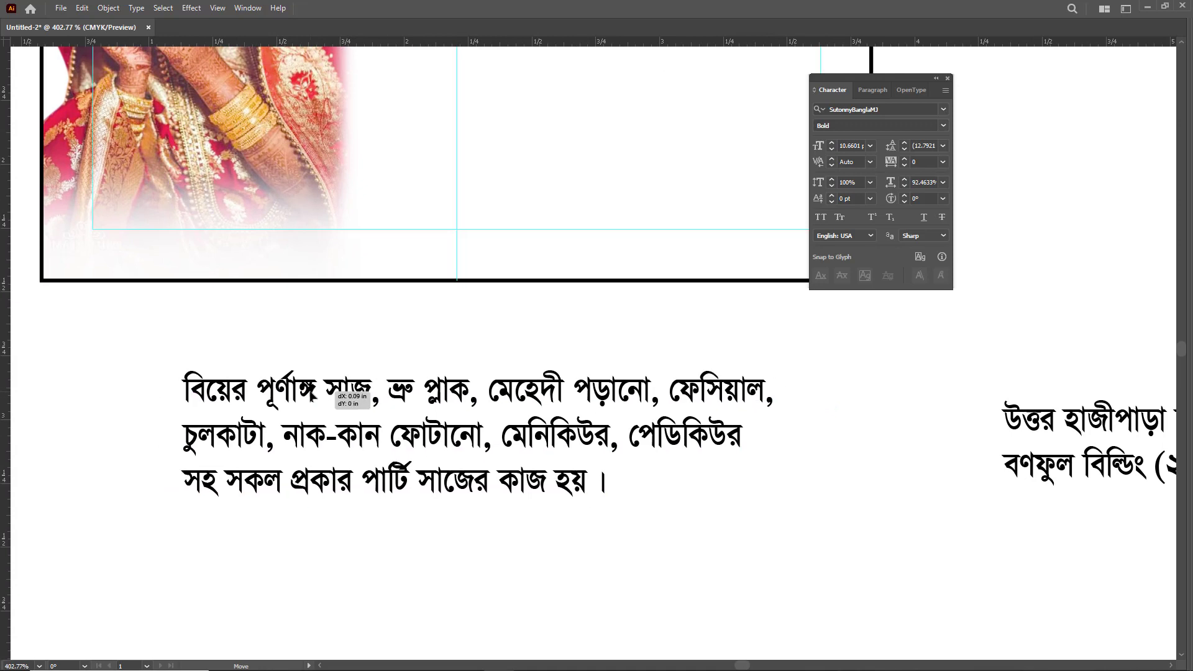
pyautogui.press('Escape')
pyautogui.hotkey('ctrl', 'v')
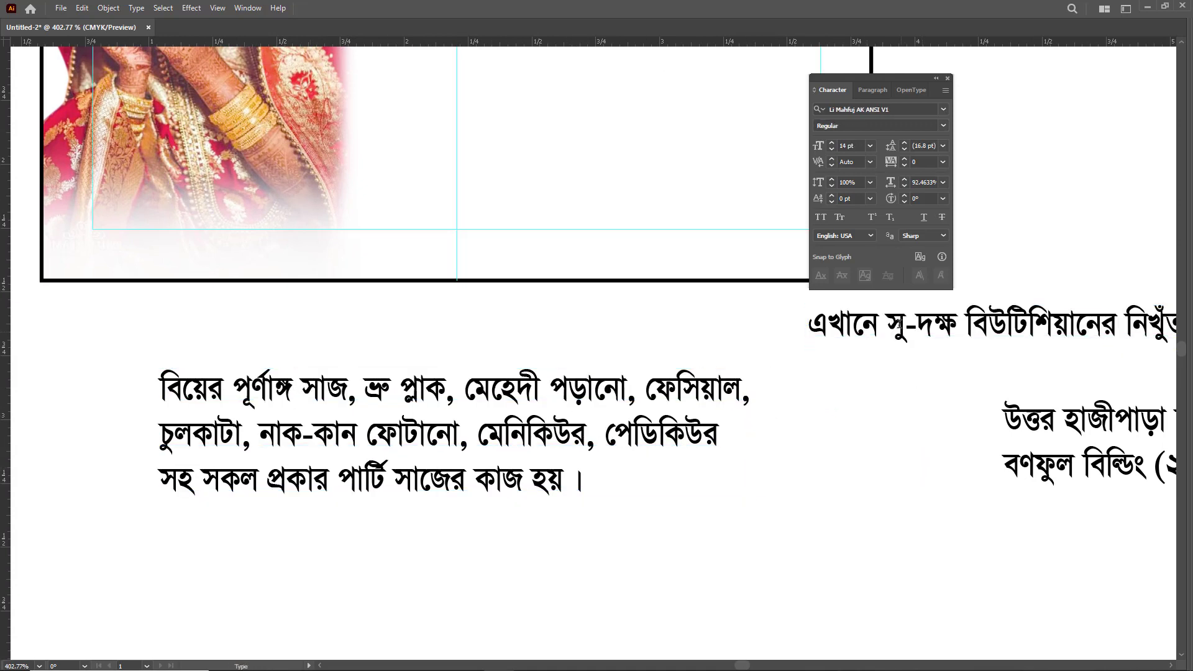
pyautogui.press('Delete')
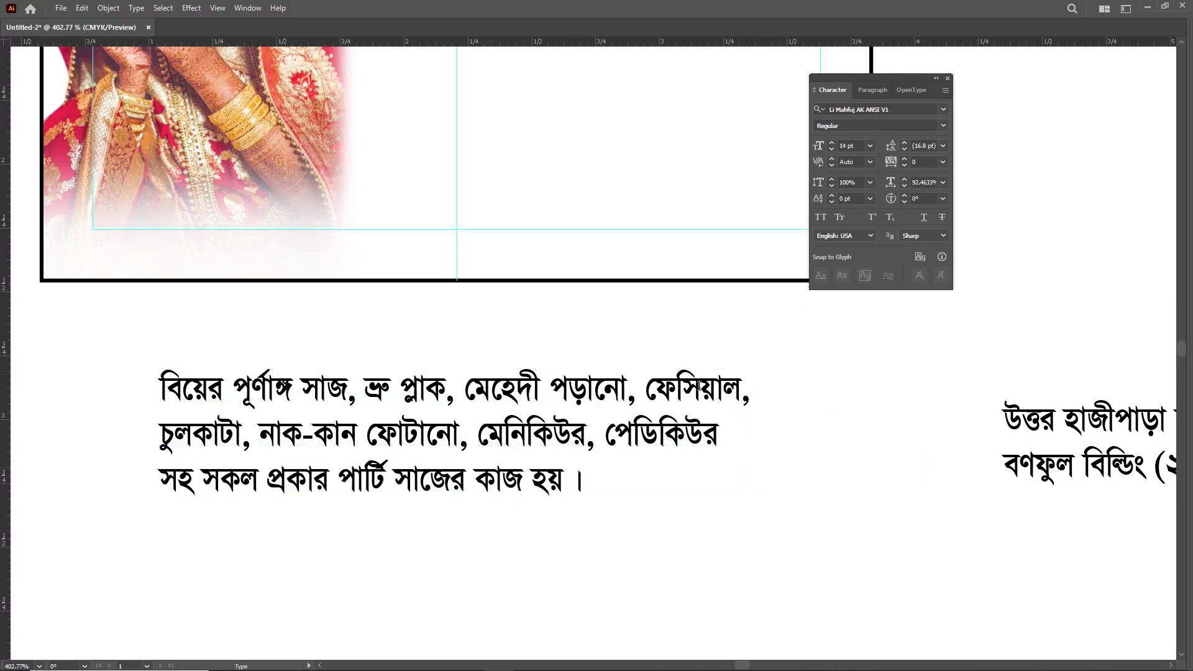
# - Paste the beautician tagline into the services paragraph as its own first line, above the bridal makeup line
pyautogui.press('t')
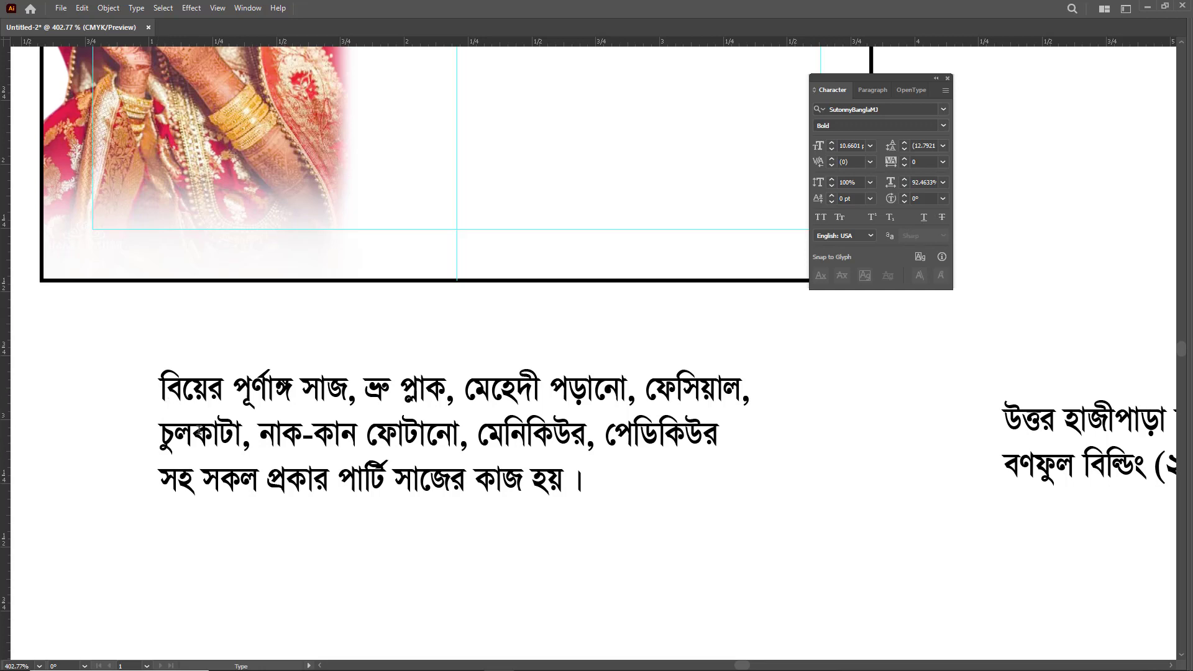
pyautogui.press('Escape')
pyautogui.hotkey('ctrl', 'v')
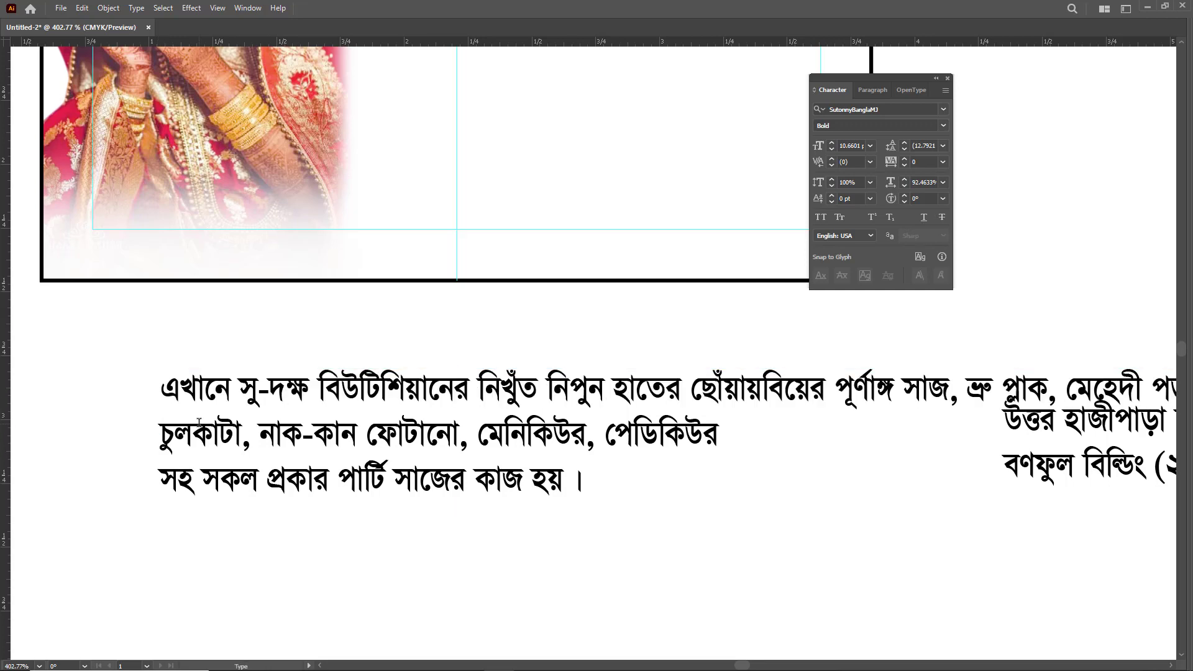
pyautogui.press('Return')
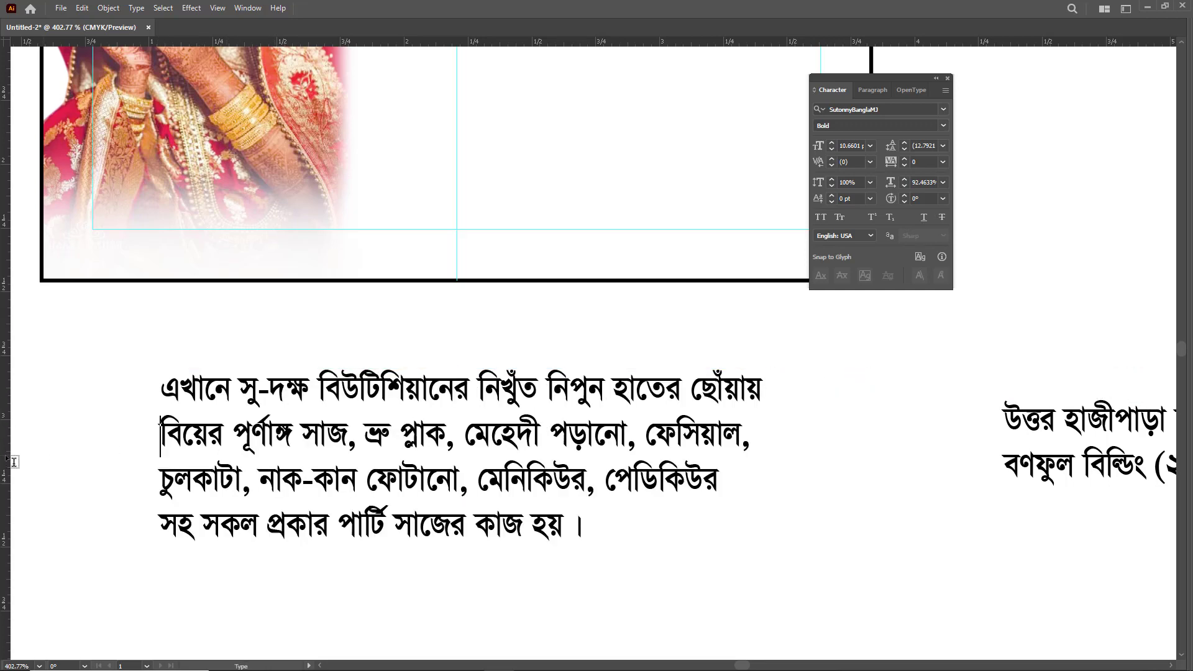
pyautogui.keyDown('ctrl'); pyautogui.click(241, 443); pyautogui.keyUp('ctrl')
pyautogui.press('v')
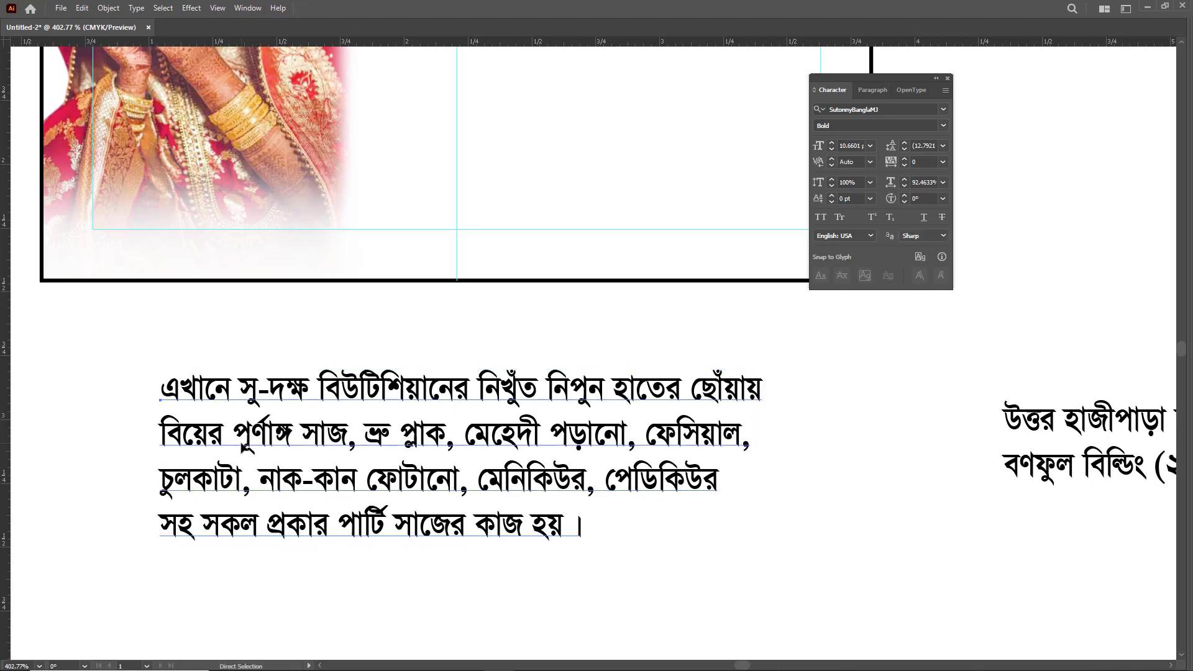
# - Move the services paragraph onto the card below the parlour name and set its font size to 9 pt
pyautogui.scroll(-3, 586, 508)
pyautogui.moveTo(589, 494); pyautogui.dragTo(707, 340)
pyautogui.hotkey('ctrl', 'z')
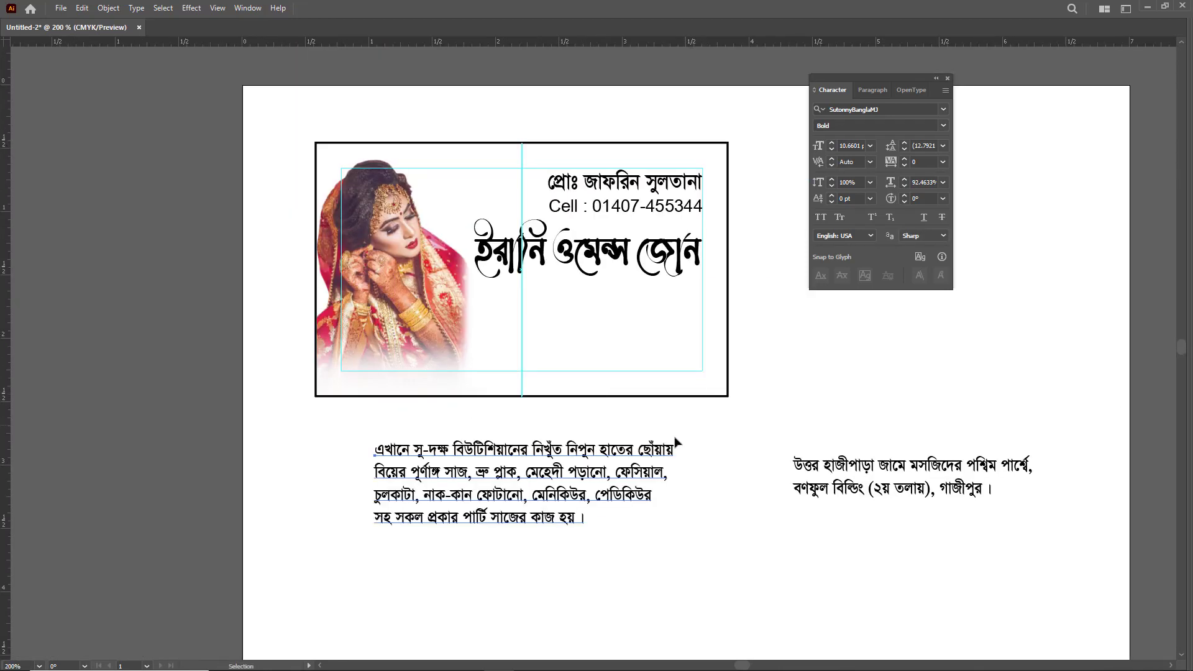
pyautogui.moveTo(529, 506); pyautogui.dragTo(637, 342)
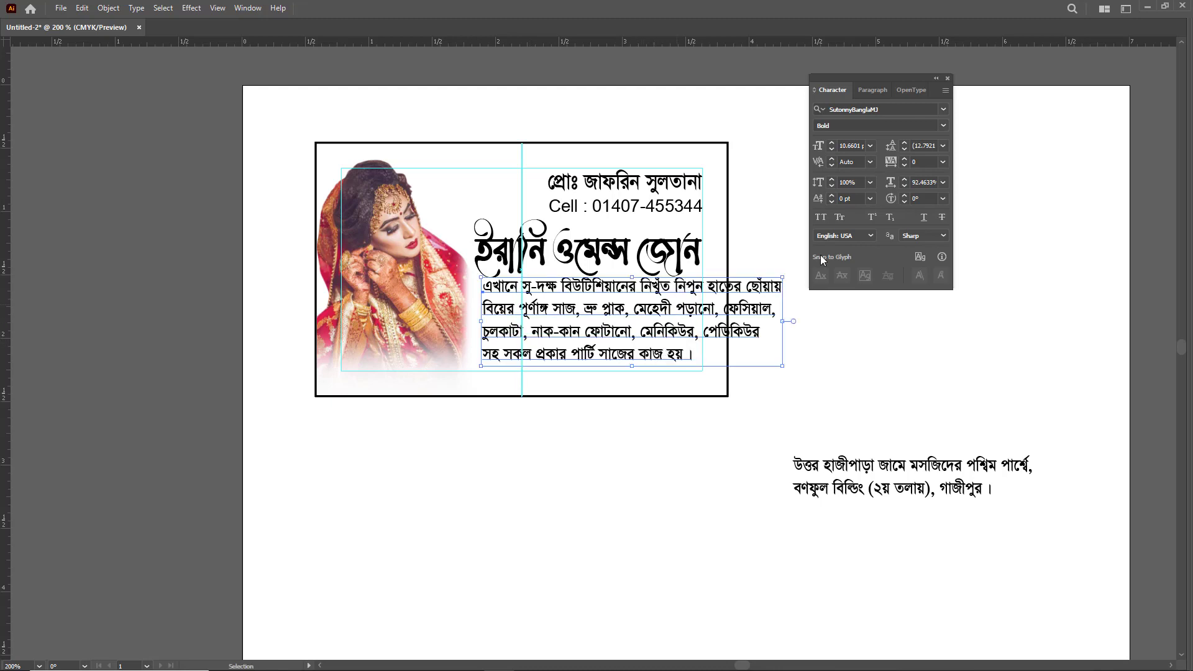
pyautogui.click(831, 149)
pyautogui.click(830, 149)
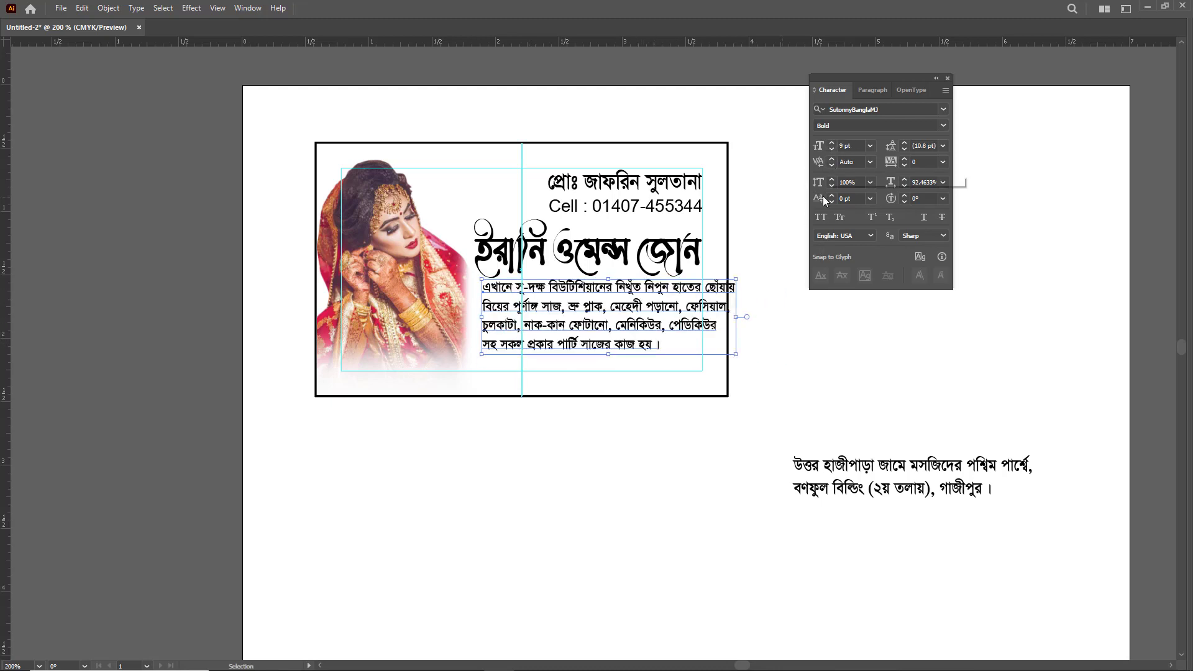
pyautogui.click(795, 339)
# - Set the services paragraph's leading to 10 pt and centre-align its lines
pyautogui.moveTo(621, 340); pyautogui.dragTo(688, 376)
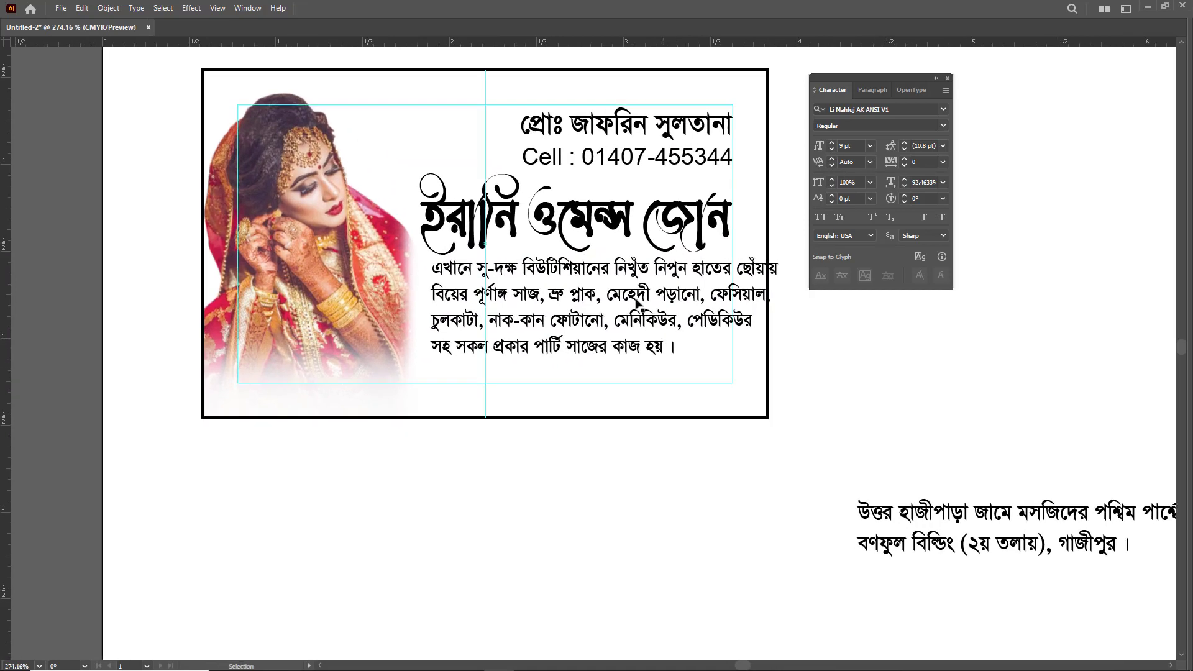
pyautogui.click(585, 276)
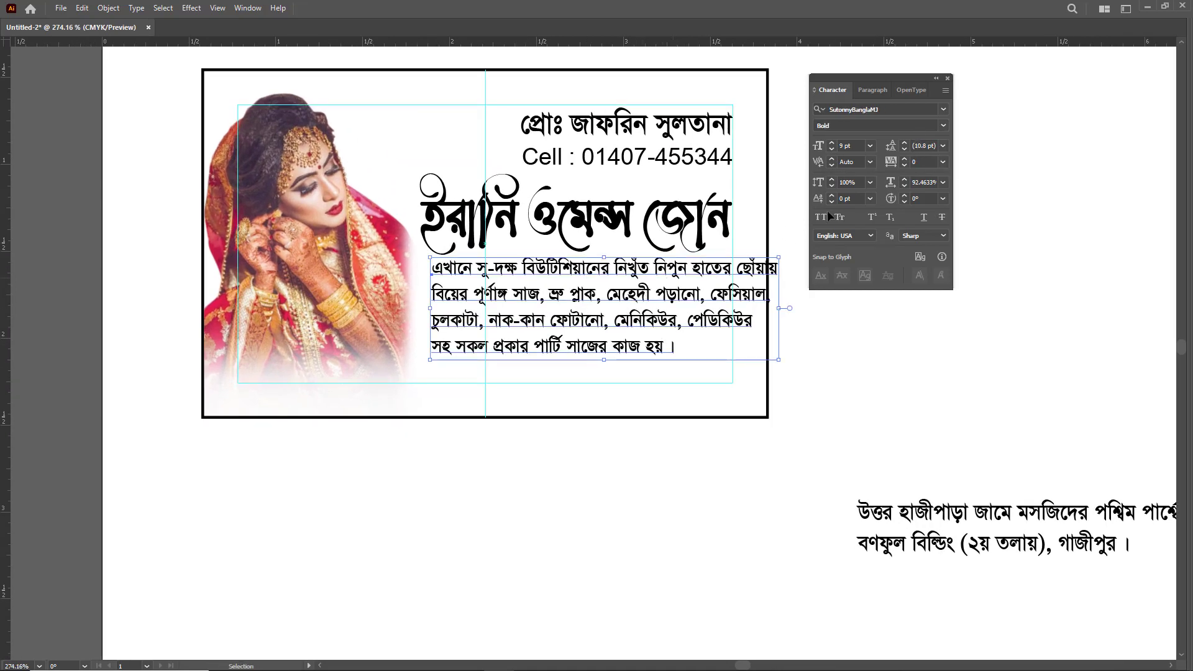
pyautogui.click(905, 149)
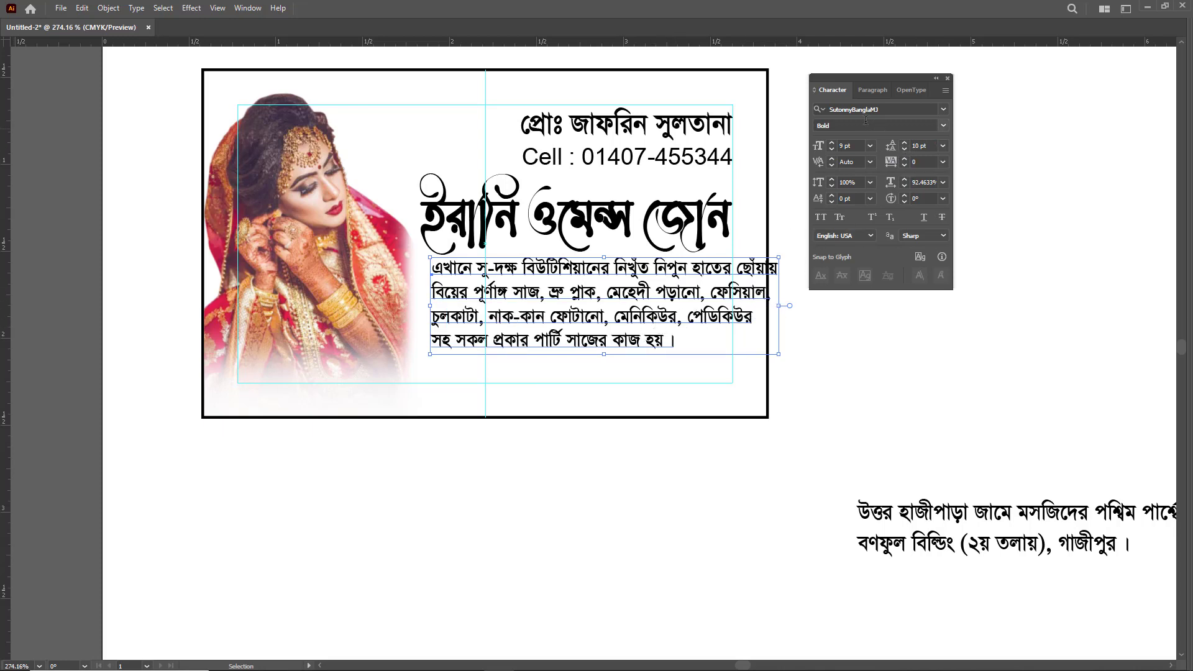
pyautogui.click(868, 91)
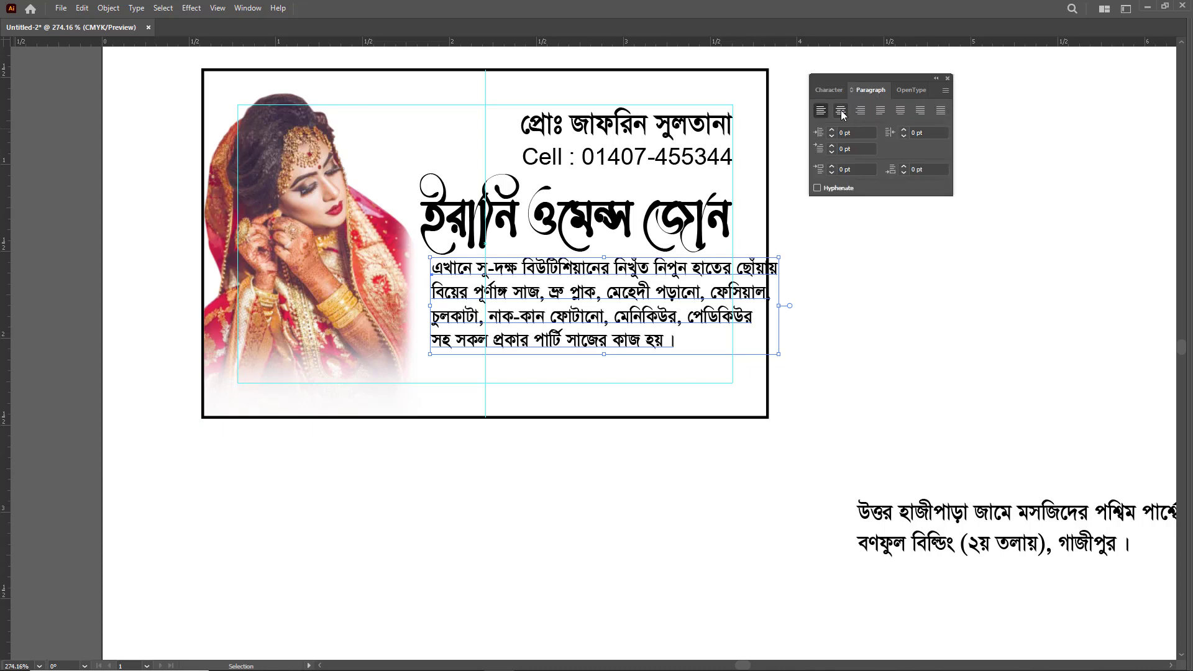
pyautogui.click(841, 110)
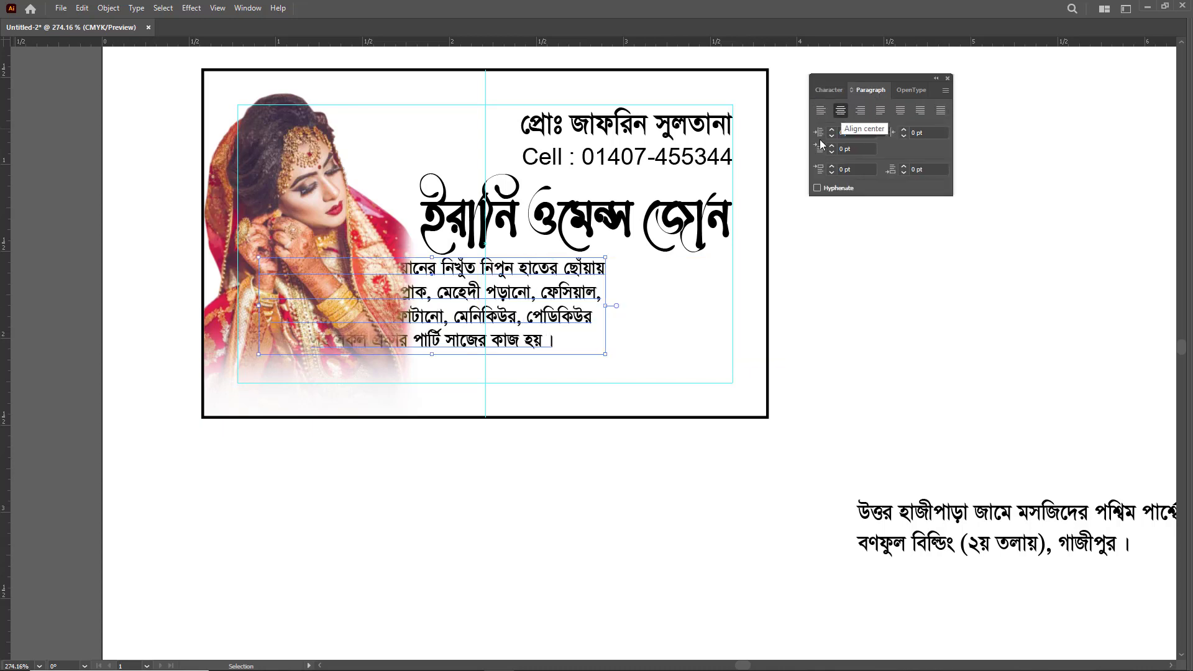
# - Move the services paragraph to the right margin guide and scale it down to clear the bride photo
pyautogui.moveTo(553, 291); pyautogui.dragTo(677, 290)
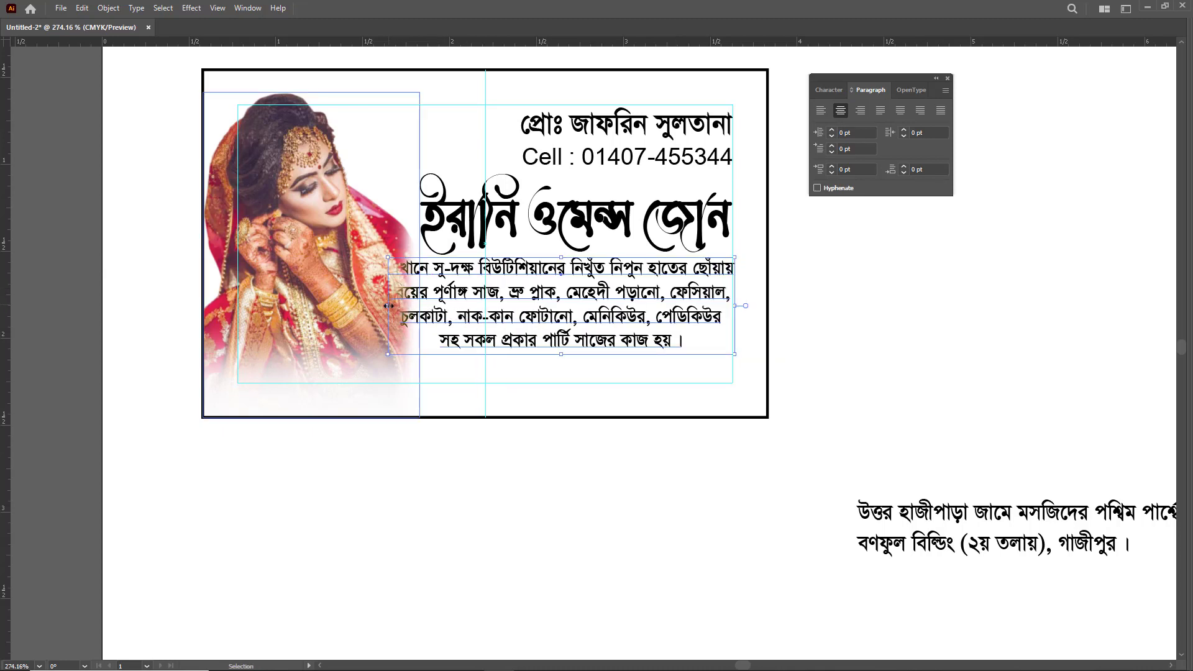
pyautogui.moveTo(388, 305); pyautogui.dragTo(420, 301)
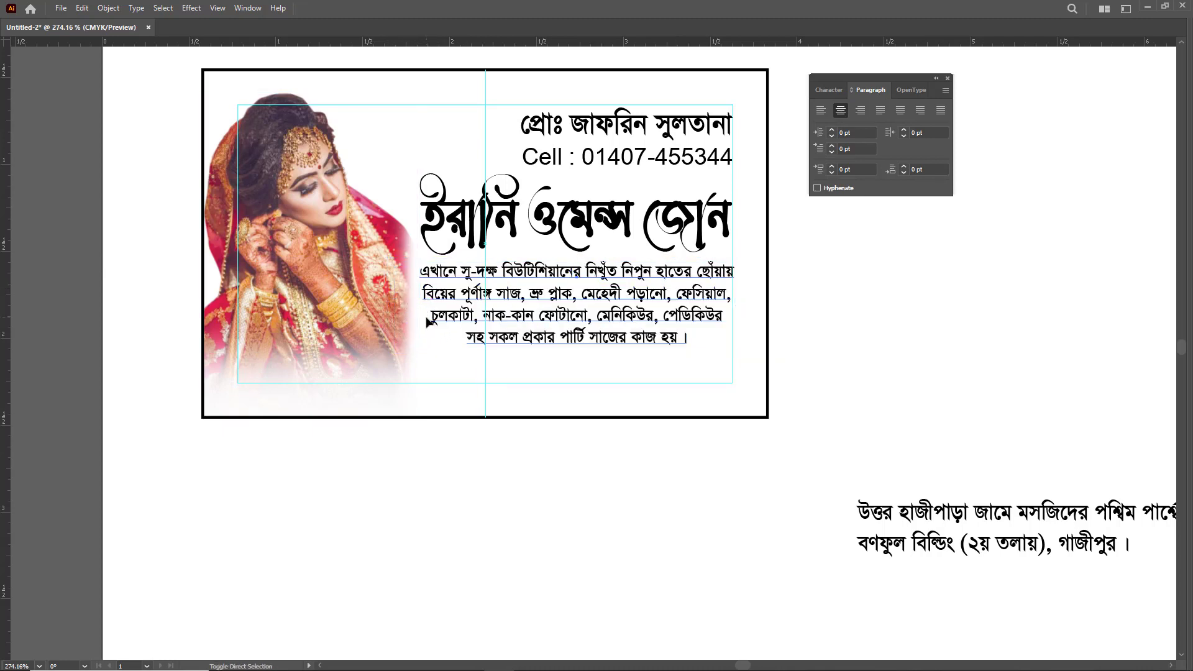
pyautogui.click(427, 322)
# - Set the services paragraph's font size to 8 pt and its leading to 9 pt
pyautogui.click(832, 90)
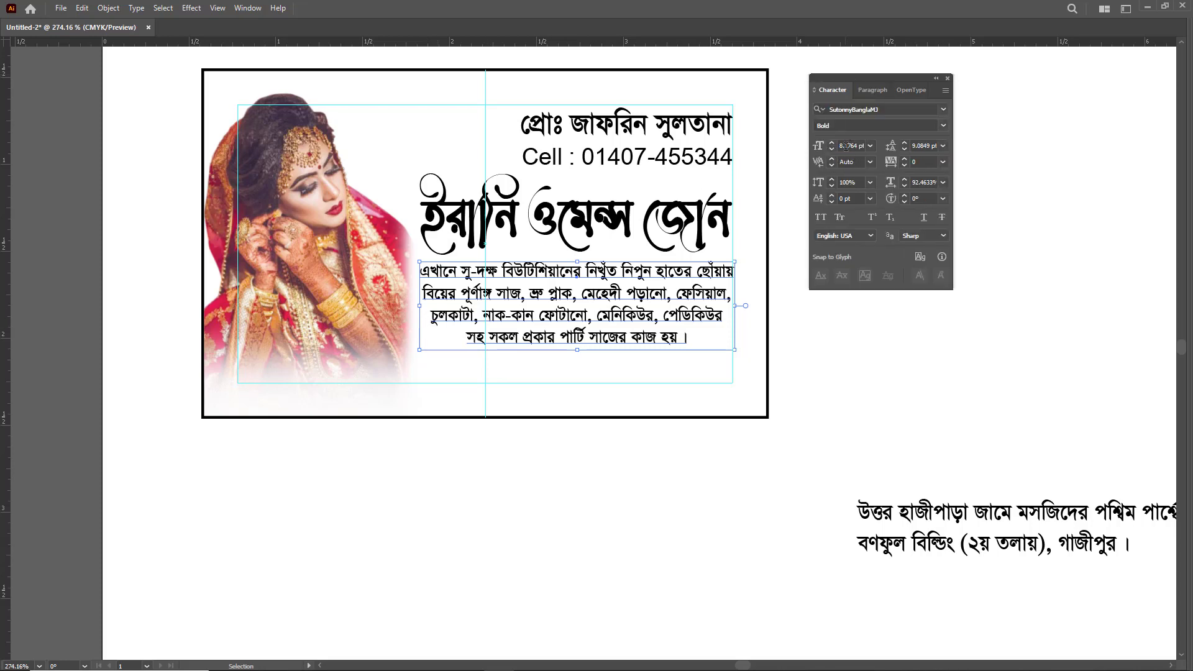
pyautogui.click(832, 142)
pyautogui.click(833, 150)
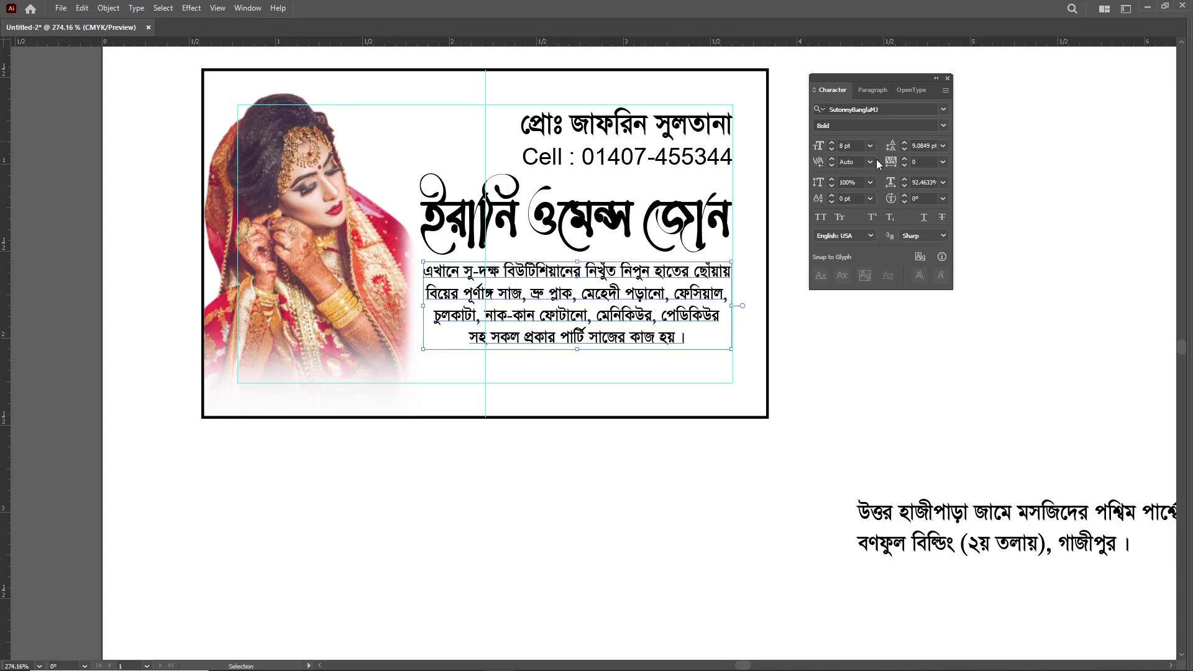
pyautogui.click(906, 149)
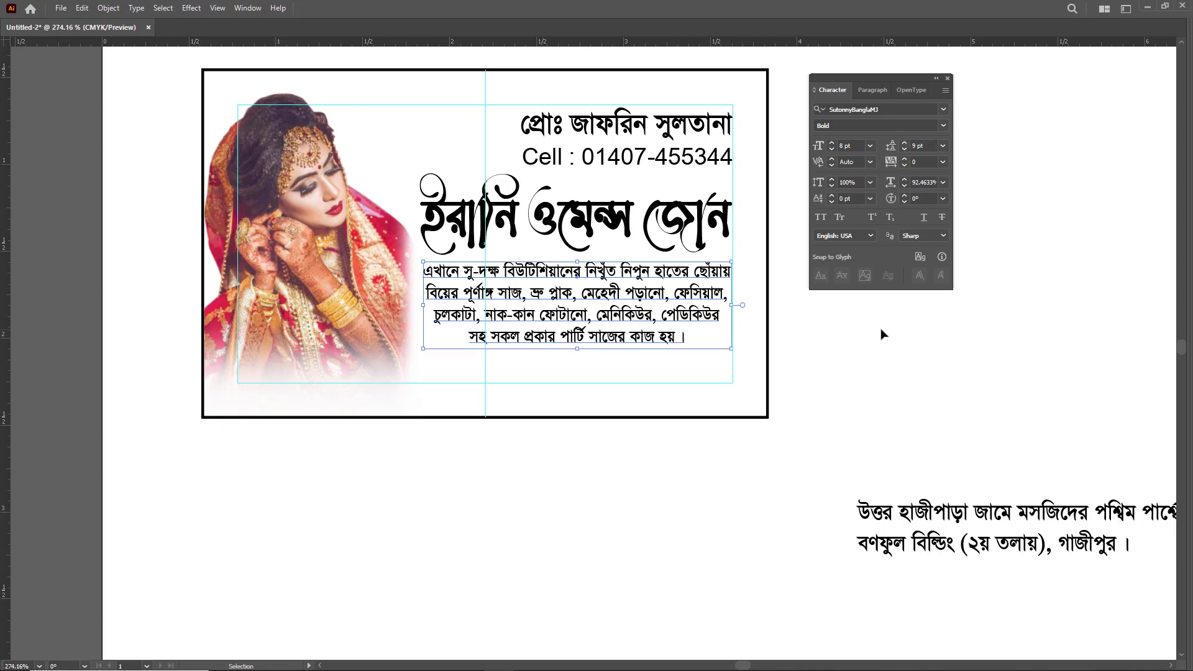
# - Slightly reduce the services paragraph's height and shift the parlour name and paragraph a little up toward the contact lines
pyautogui.press('Tab')
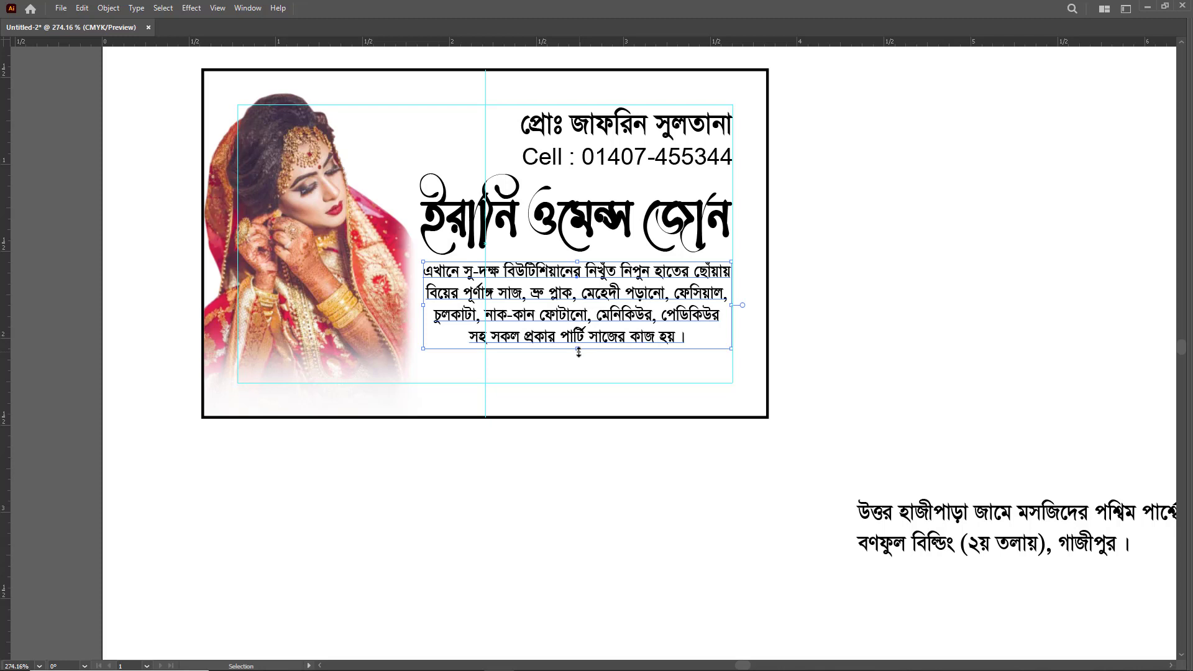
pyautogui.moveTo(579, 352); pyautogui.dragTo(579, 350)
pyautogui.moveTo(676, 220); pyautogui.dragTo(676, 216)
pyautogui.click(827, 309)
# - Move the two-line address text to just below the card
pyautogui.moveTo(921, 438); pyautogui.dragTo(810, 367)
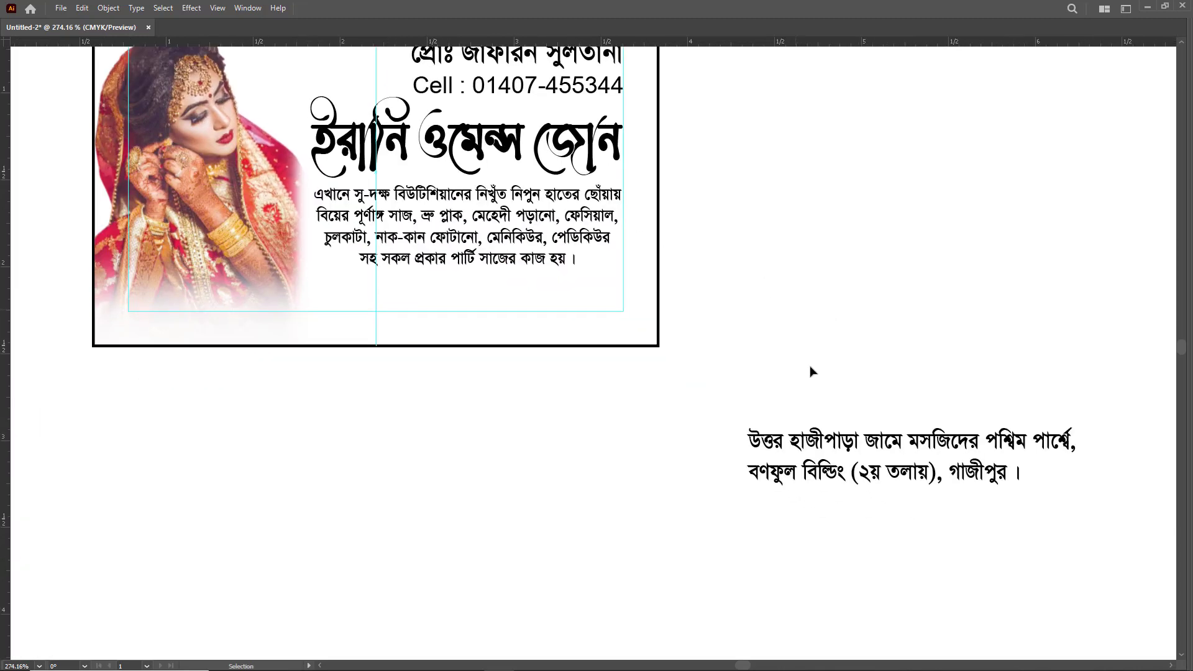
pyautogui.moveTo(887, 439); pyautogui.dragTo(399, 412)
pyautogui.moveTo(399, 411); pyautogui.dragTo(527, 501)
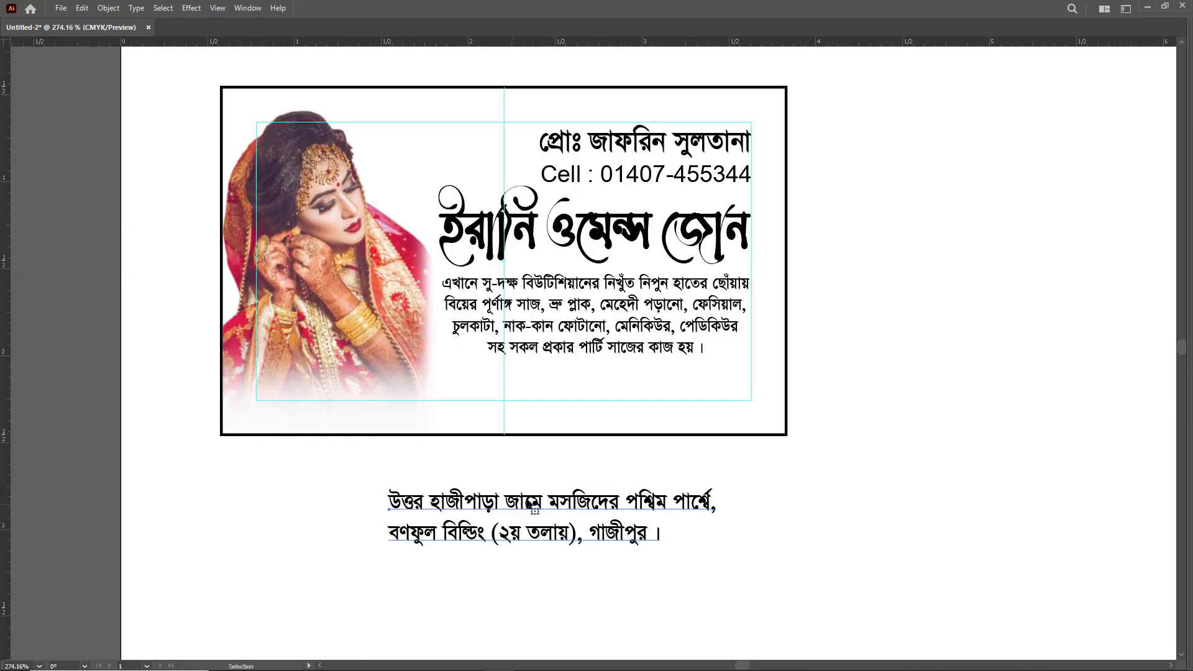
pyautogui.click(561, 533)
# - Copy the services paragraph's text formatting onto the address with the Eyedropper, and recentre the address beneath the card
pyautogui.press('Tab')
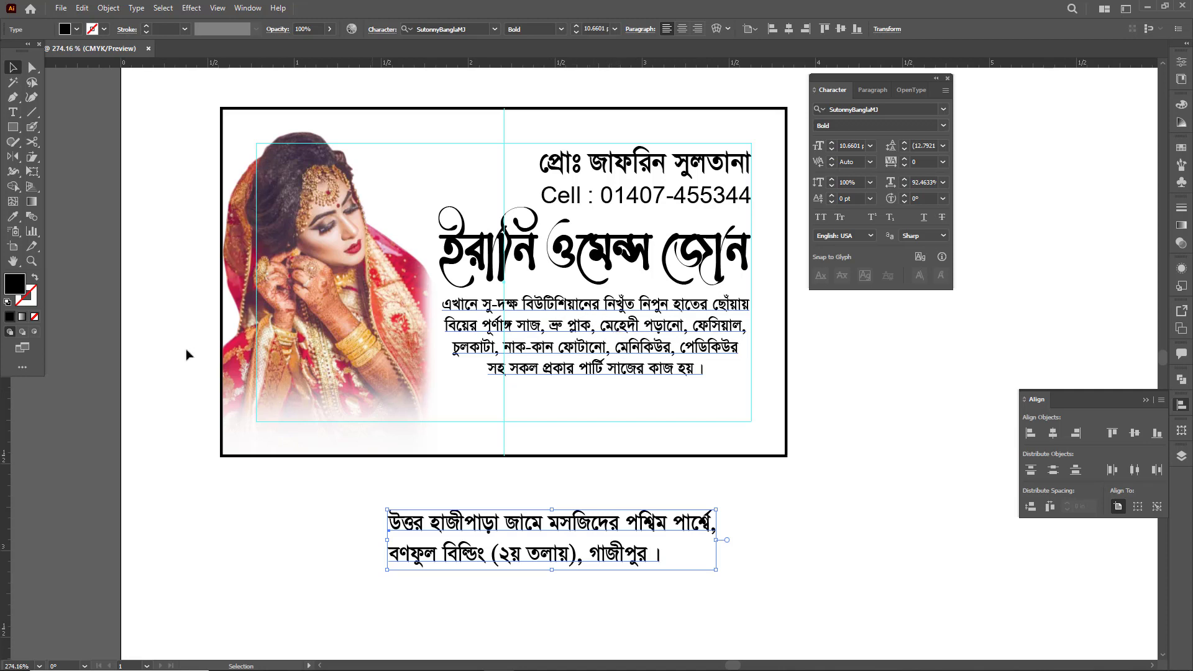
pyautogui.click(13, 217)
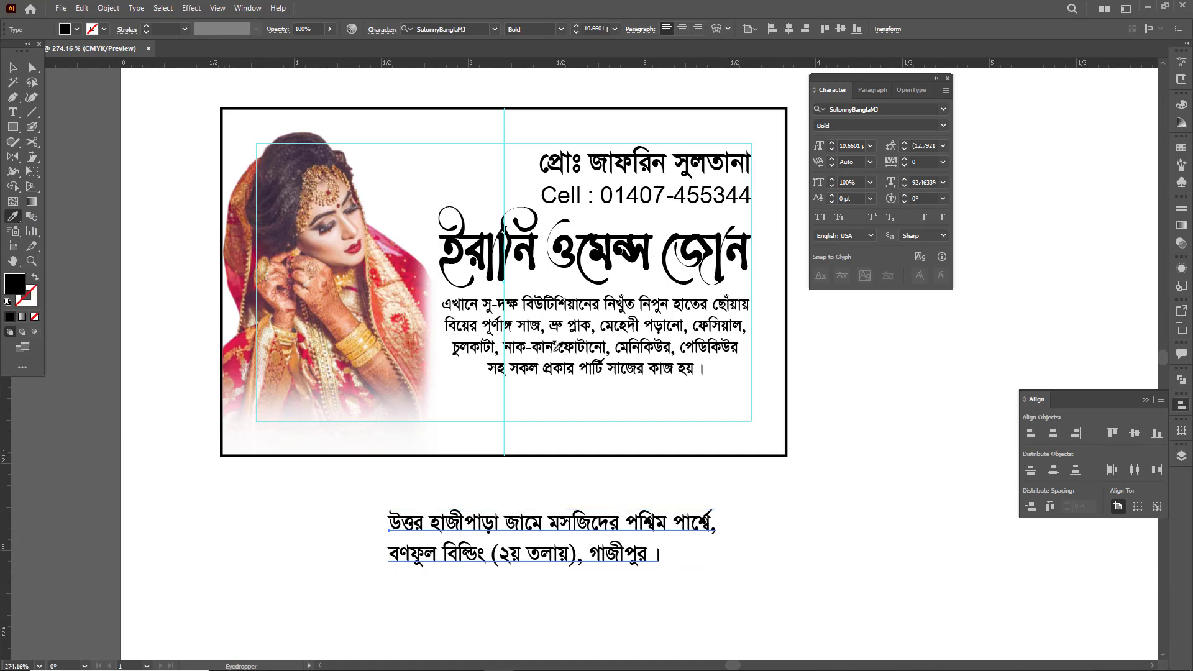
pyautogui.click(556, 535)
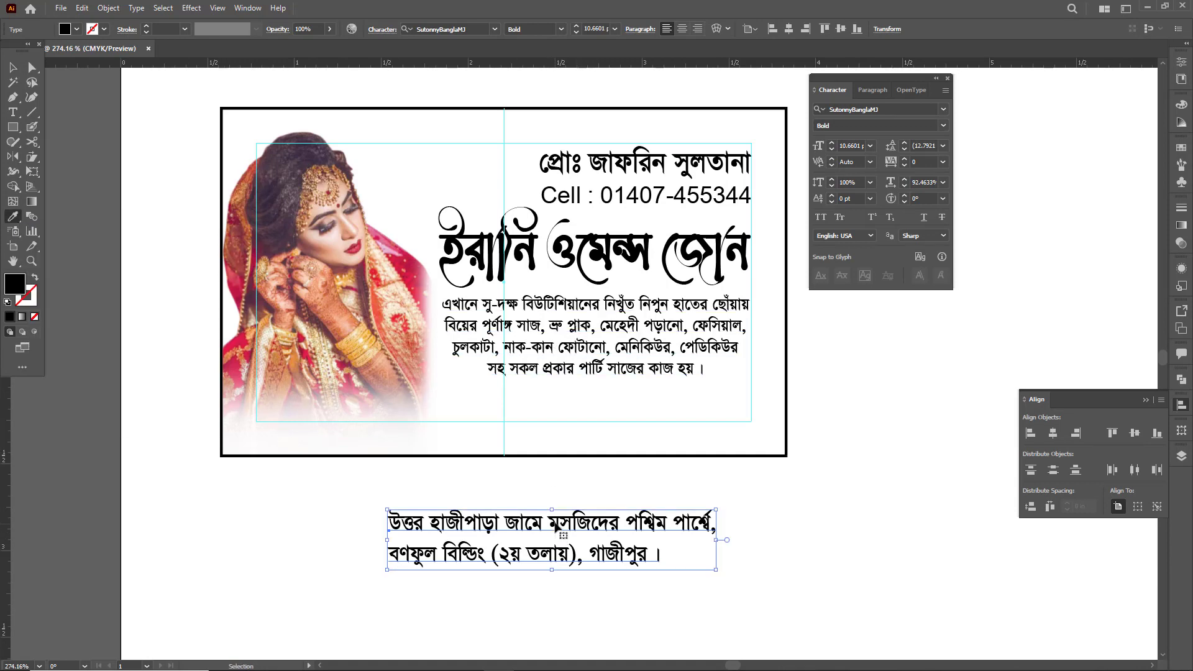
pyautogui.click(587, 325)
pyautogui.press('t')
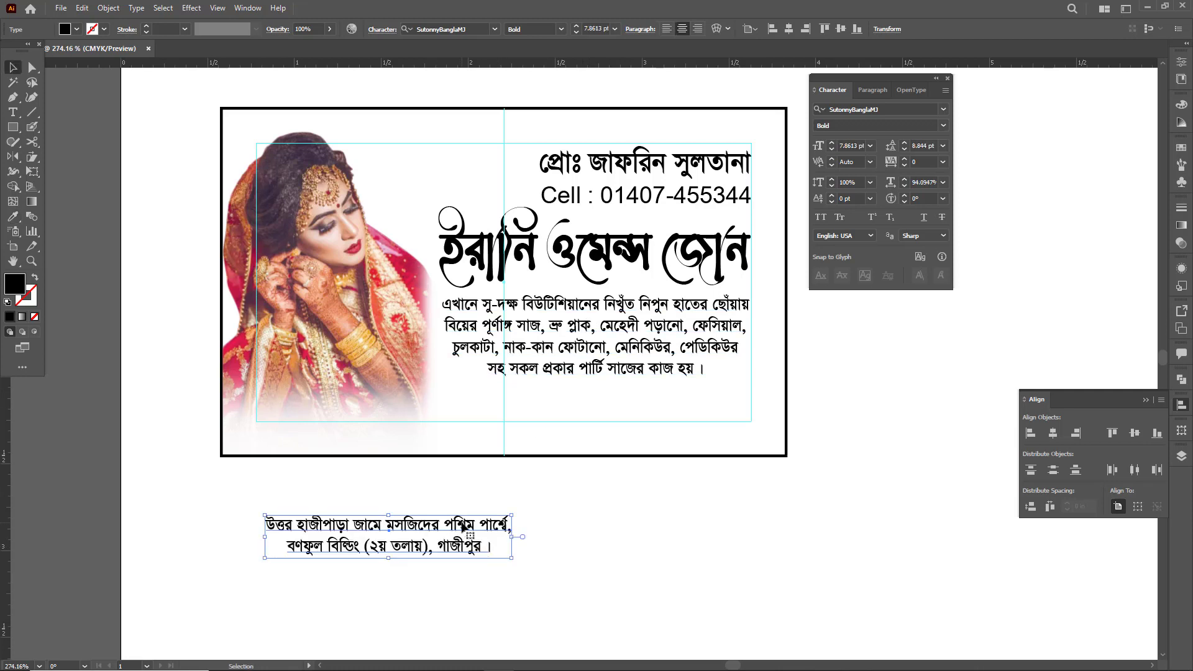
pyautogui.click(466, 527)
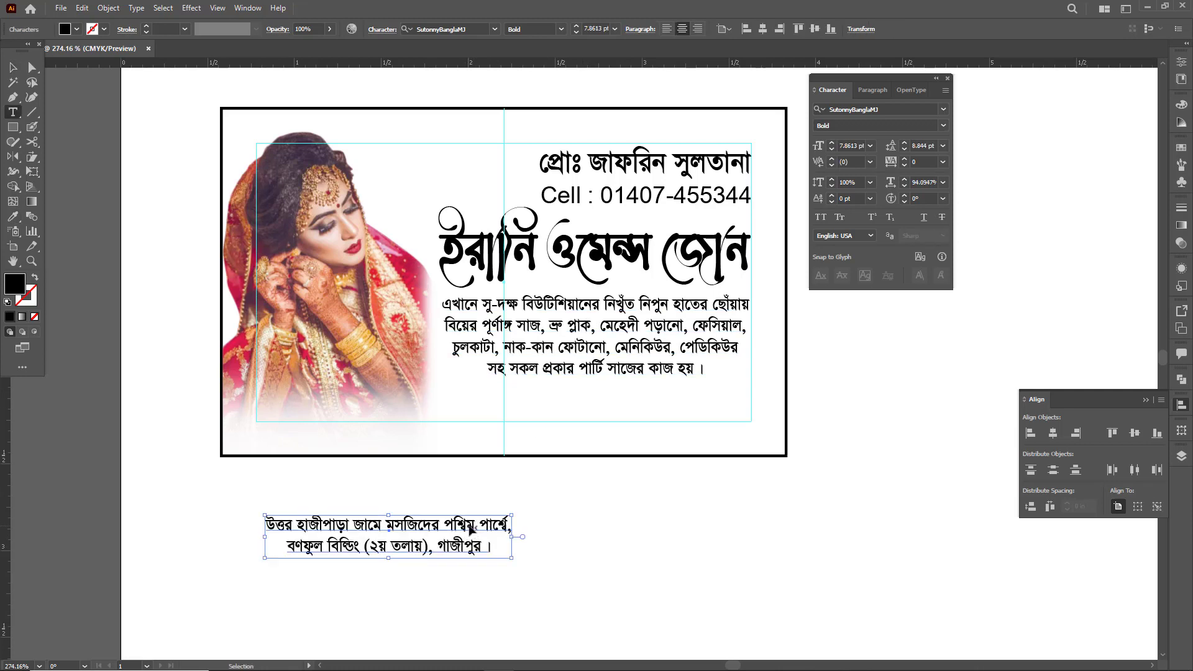
pyautogui.keyDown('ctrl'); pyautogui.click(475, 531); pyautogui.keyUp('ctrl')
pyautogui.moveTo(439, 533); pyautogui.dragTo(566, 510)
pyautogui.press('v')
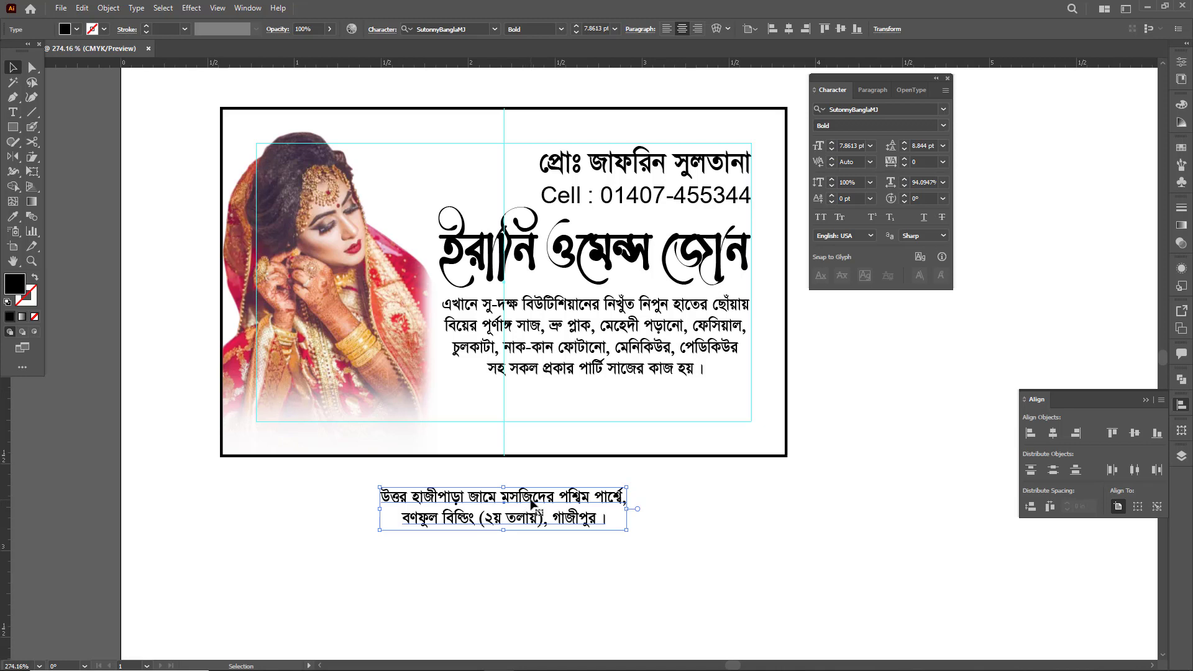
# - Join the address into a single line and place it along the card's bottom margin guide, ending at the right guide
pyautogui.doubleClick(532, 504)
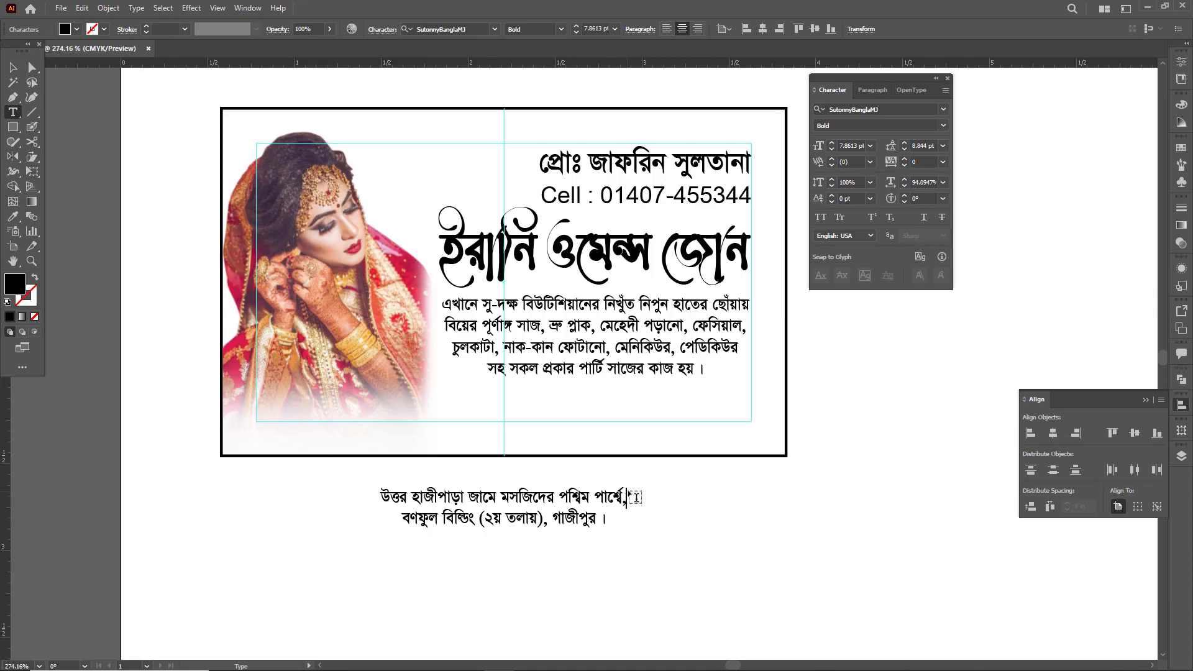
pyautogui.press('BackSpace')
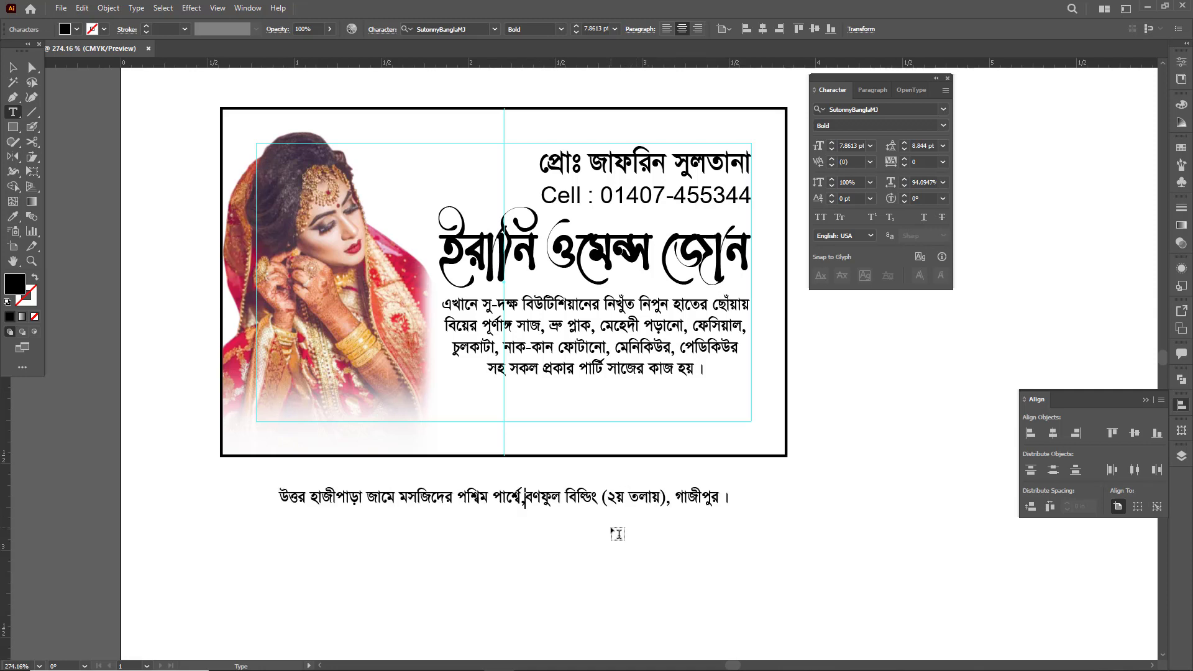
pyautogui.press('Escape')
pyautogui.press('v')
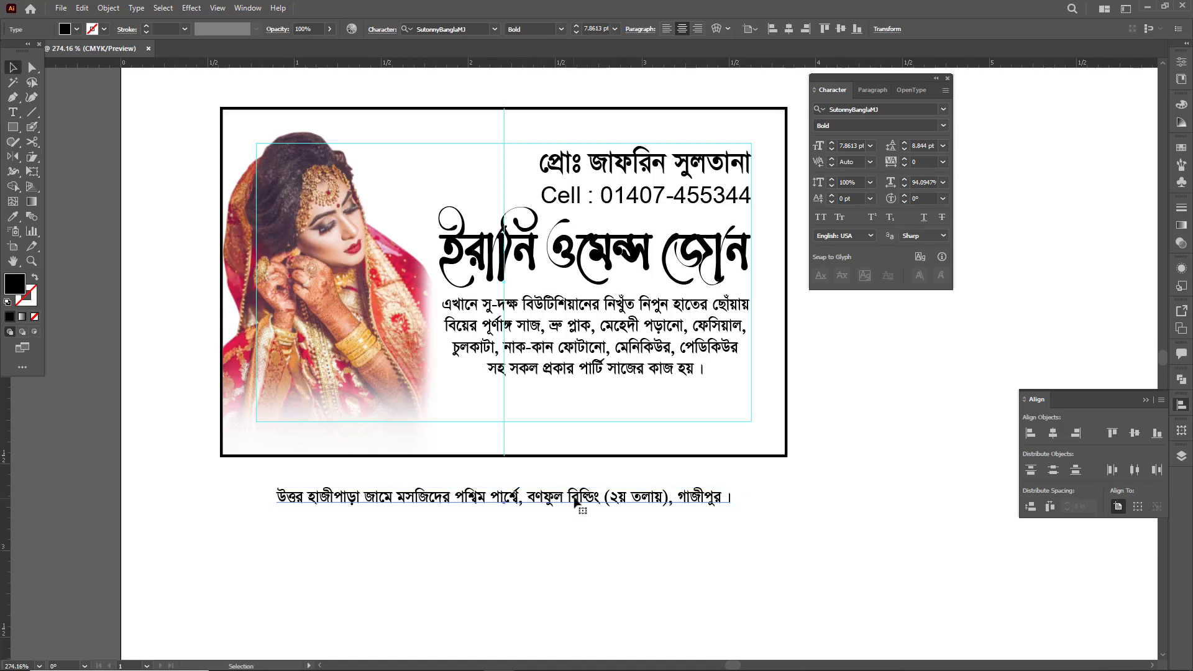
pyautogui.moveTo(574, 502); pyautogui.dragTo(595, 420)
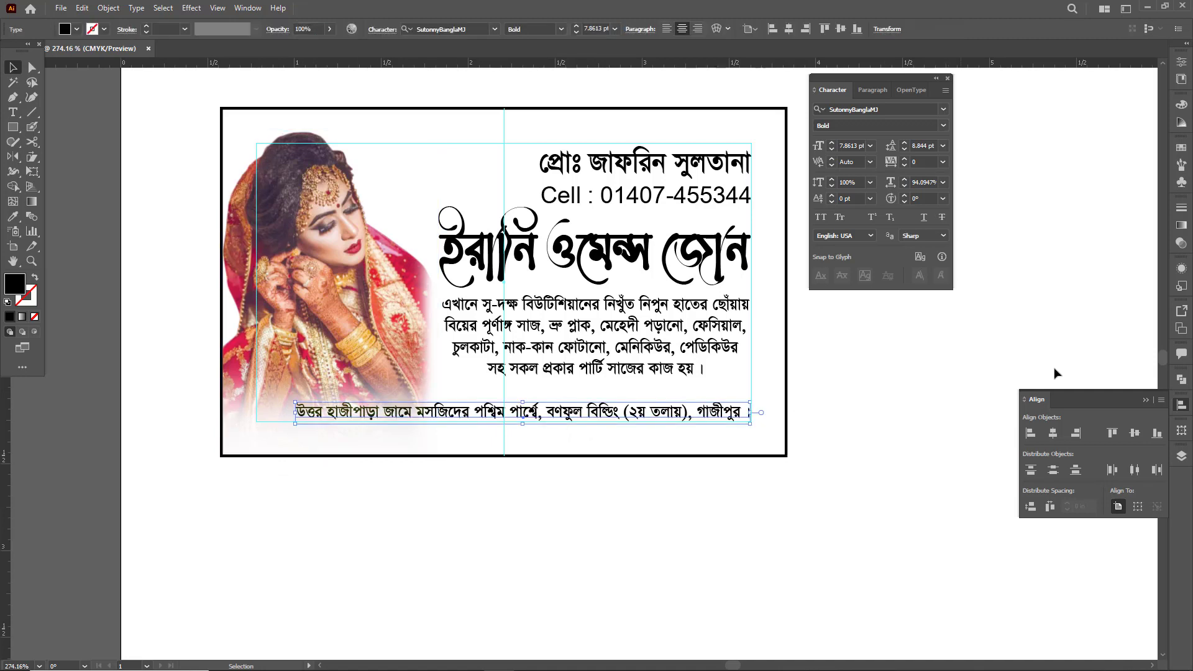
# - Expand Layer 1 and check which entries are the address text and the bride photo
pyautogui.click(1182, 455)
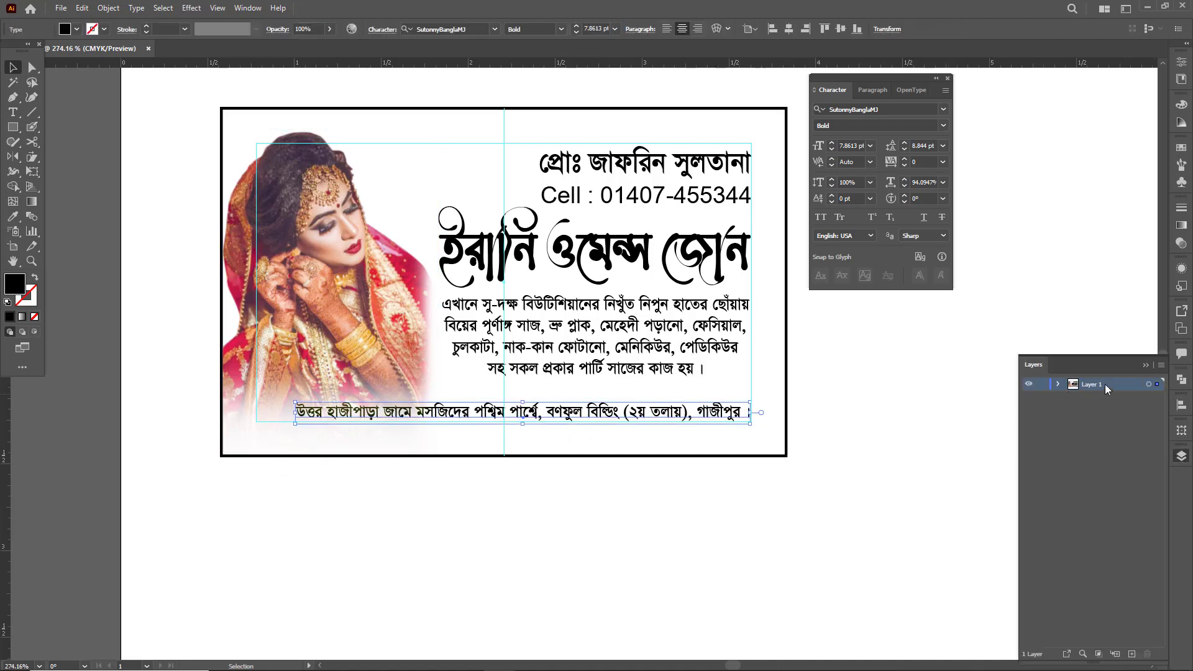
pyautogui.click(1060, 385)
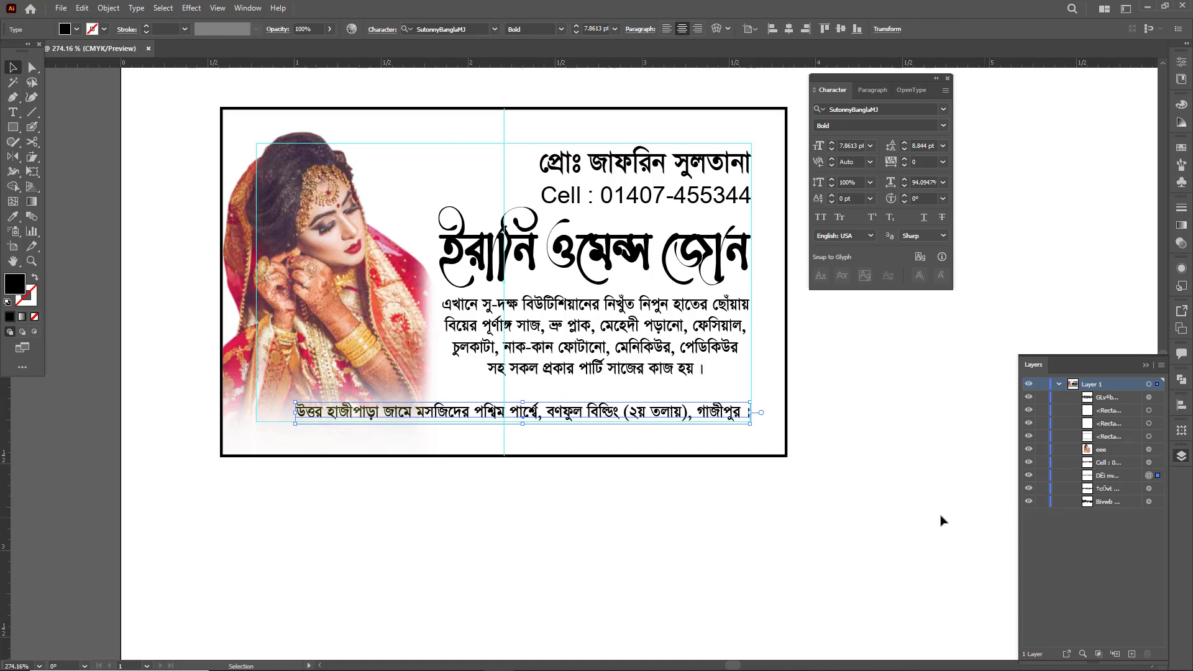
pyautogui.click(1028, 476)
pyautogui.click(1028, 475)
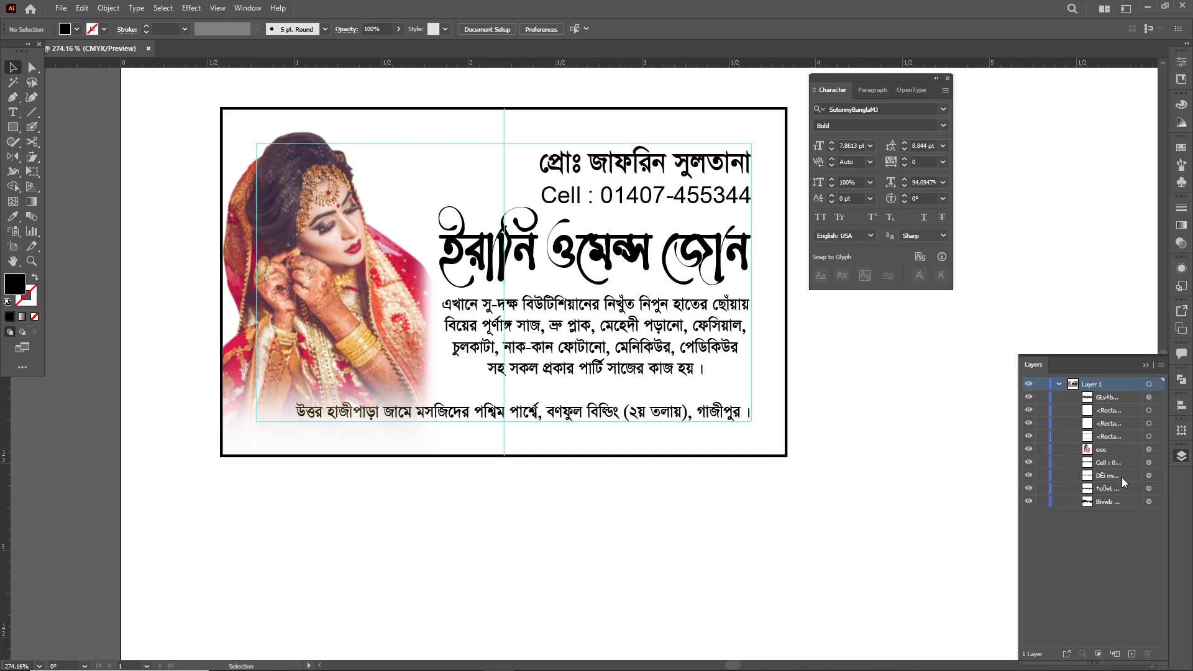
pyautogui.click(1100, 451)
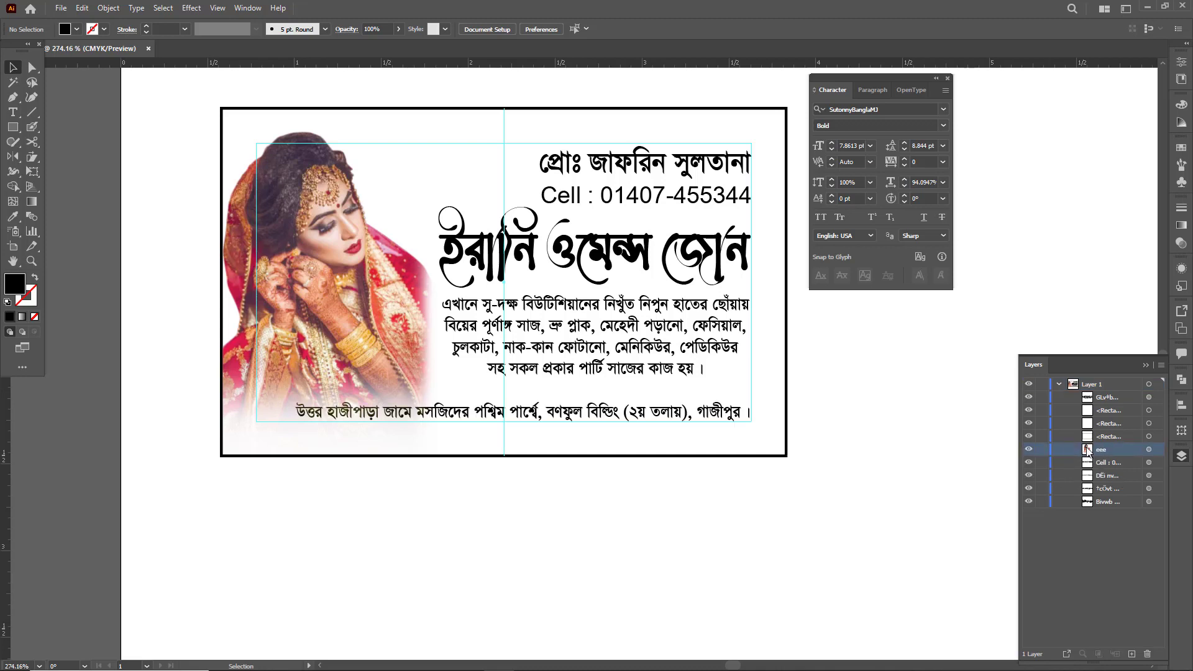
pyautogui.click(1104, 491)
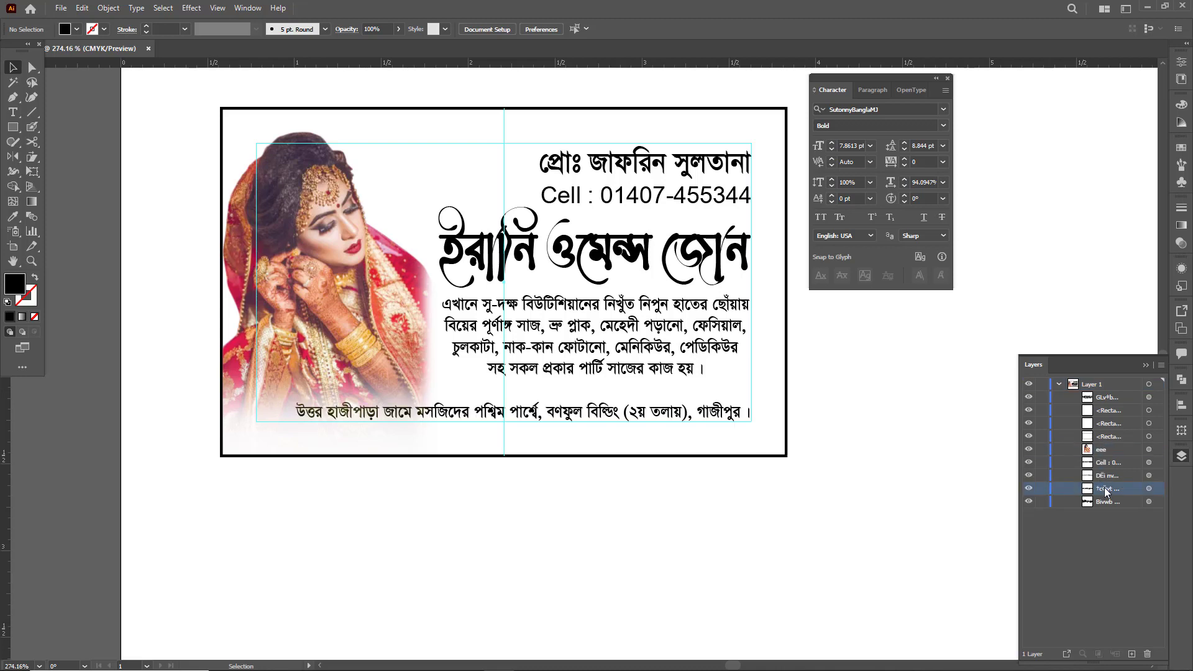
# - Bring the address line to the front of the stacking order, above the bride photo, and check its layer entry by toggling visibility
pyautogui.scroll(6, 345, 414)
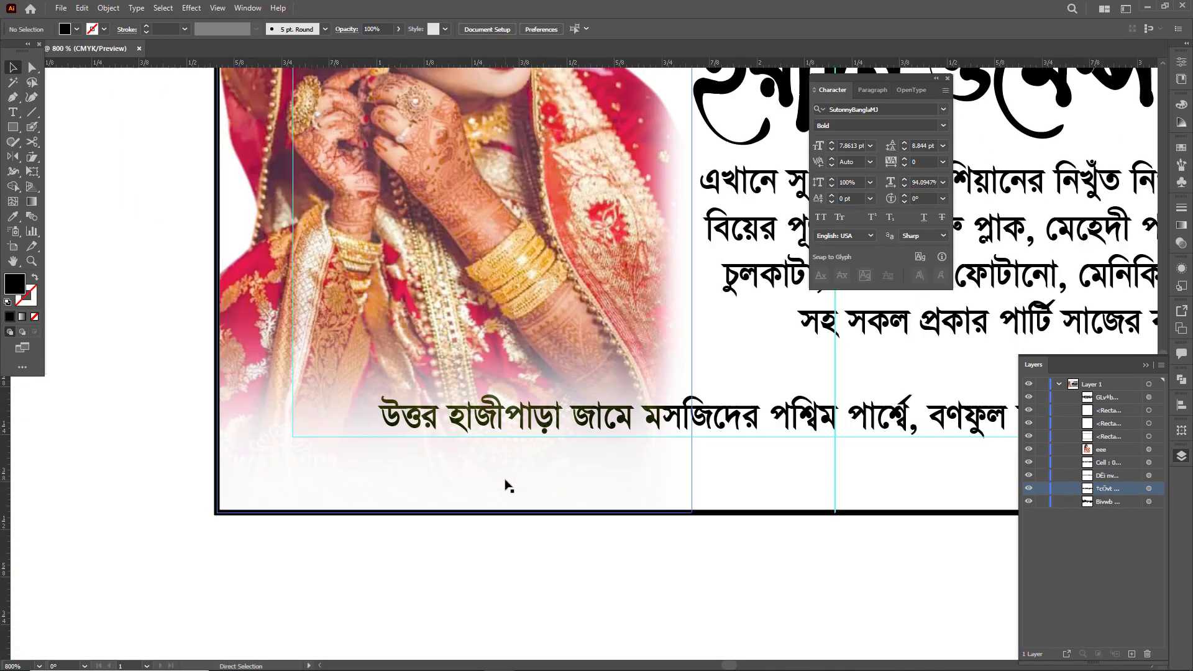
pyautogui.scroll(-5, 524, 477)
pyautogui.moveTo(584, 457); pyautogui.dragTo(433, 520)
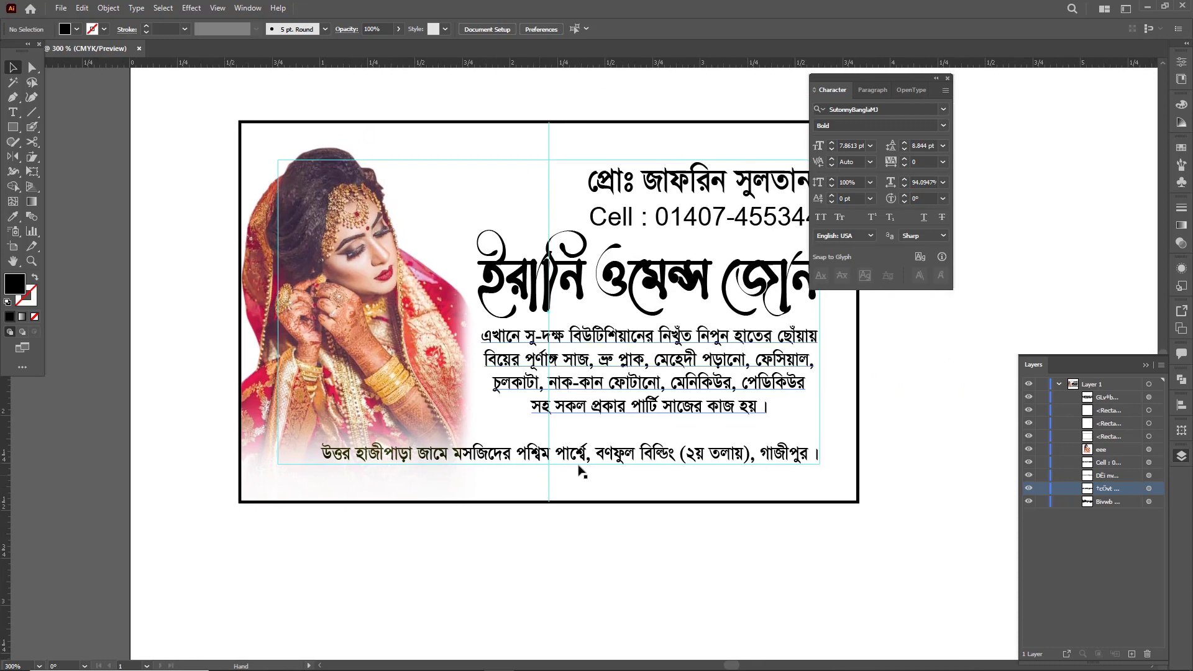
pyautogui.moveTo(516, 457); pyautogui.dragTo(598, 490)
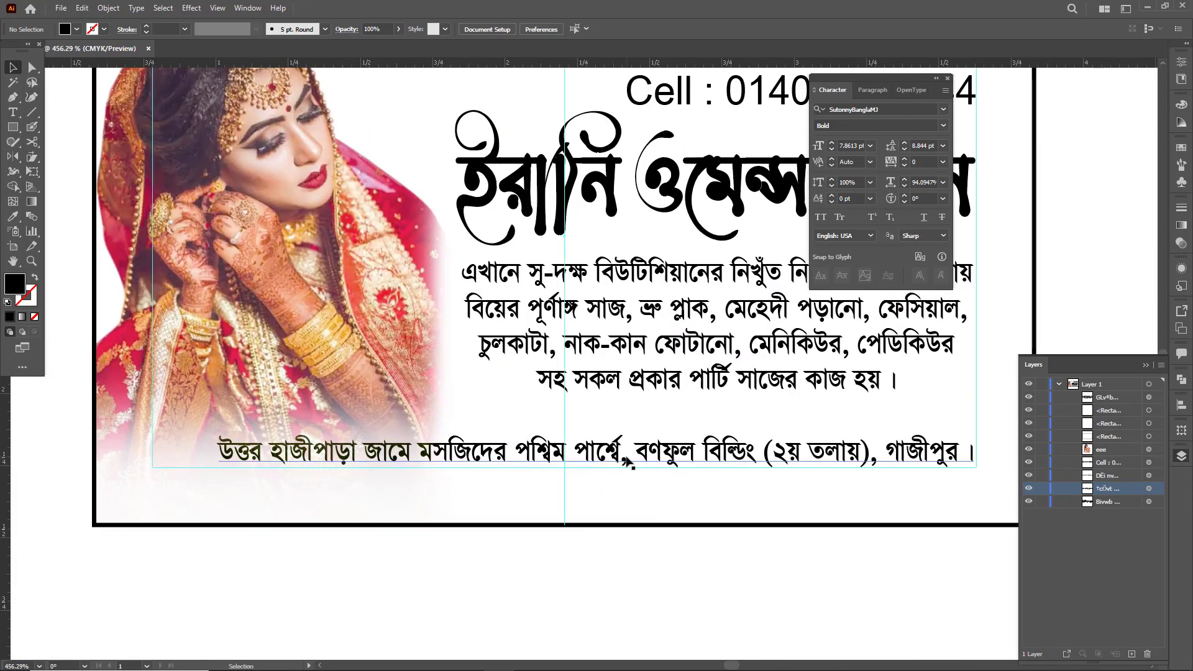
pyautogui.click(646, 459)
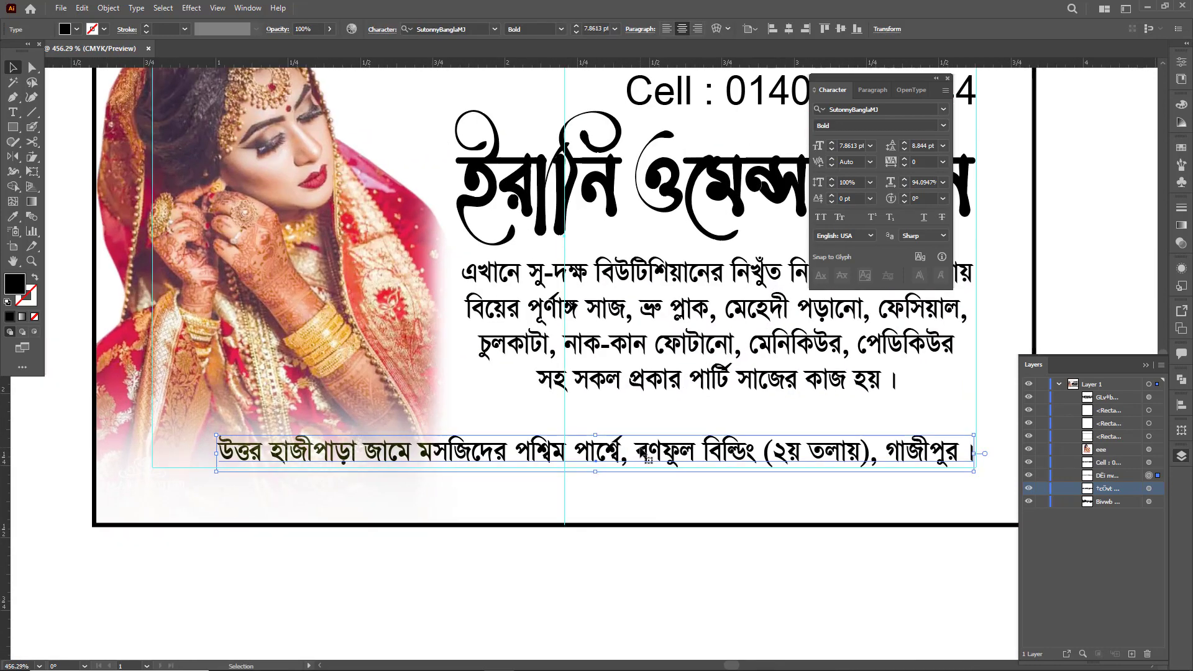
pyautogui.hotkey('ctrl', 'shift', ']')
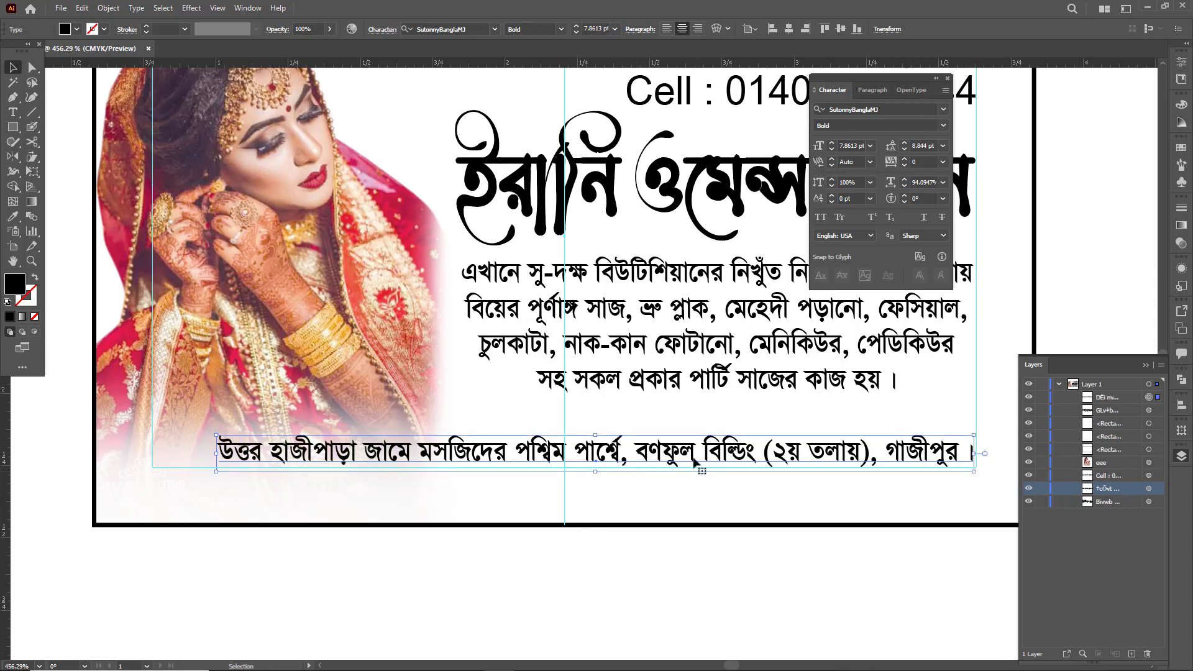
pyautogui.hotkey('ctrl', 'shift', 'a')
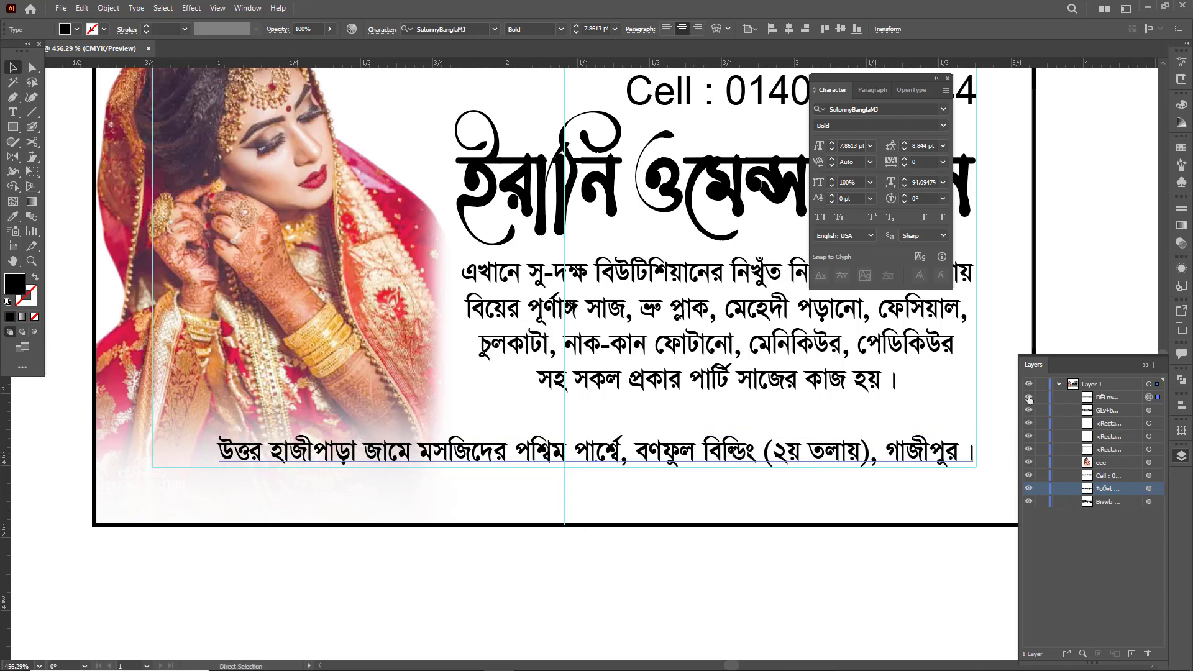
pyautogui.click(1029, 398)
pyautogui.click(1030, 397)
# - Enlarge the address line leftward so it spans the full width between the left and right margin guides
pyautogui.press('Tab')
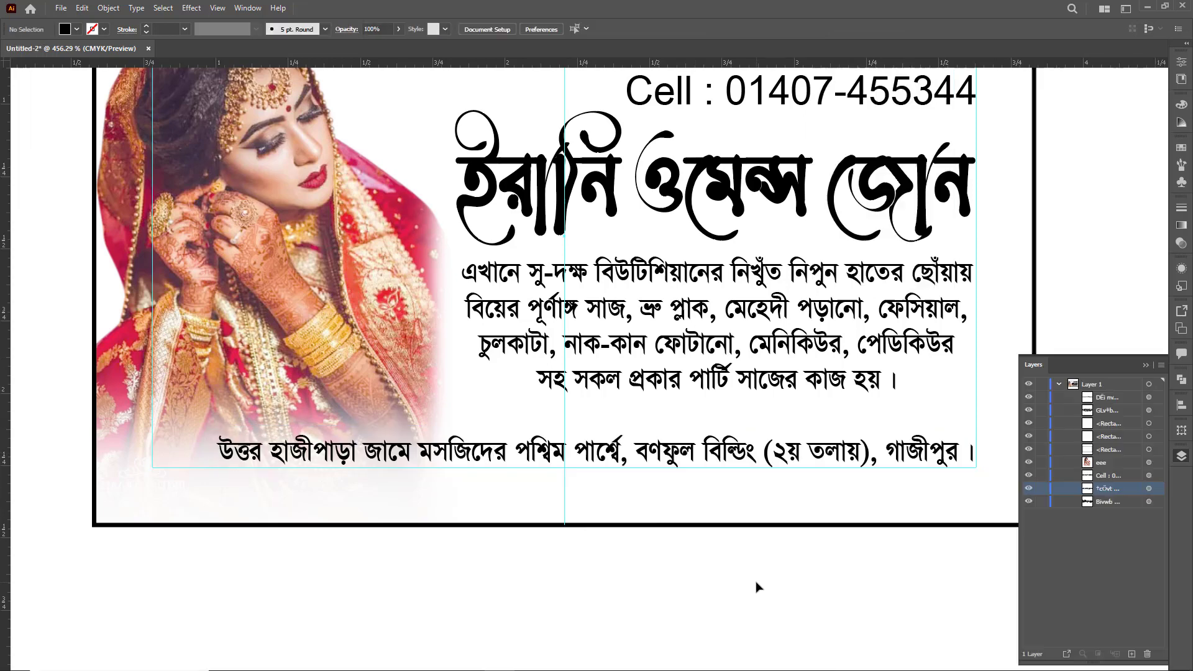
pyautogui.press('Tab')
pyautogui.press('Tab')
pyautogui.click(404, 431)
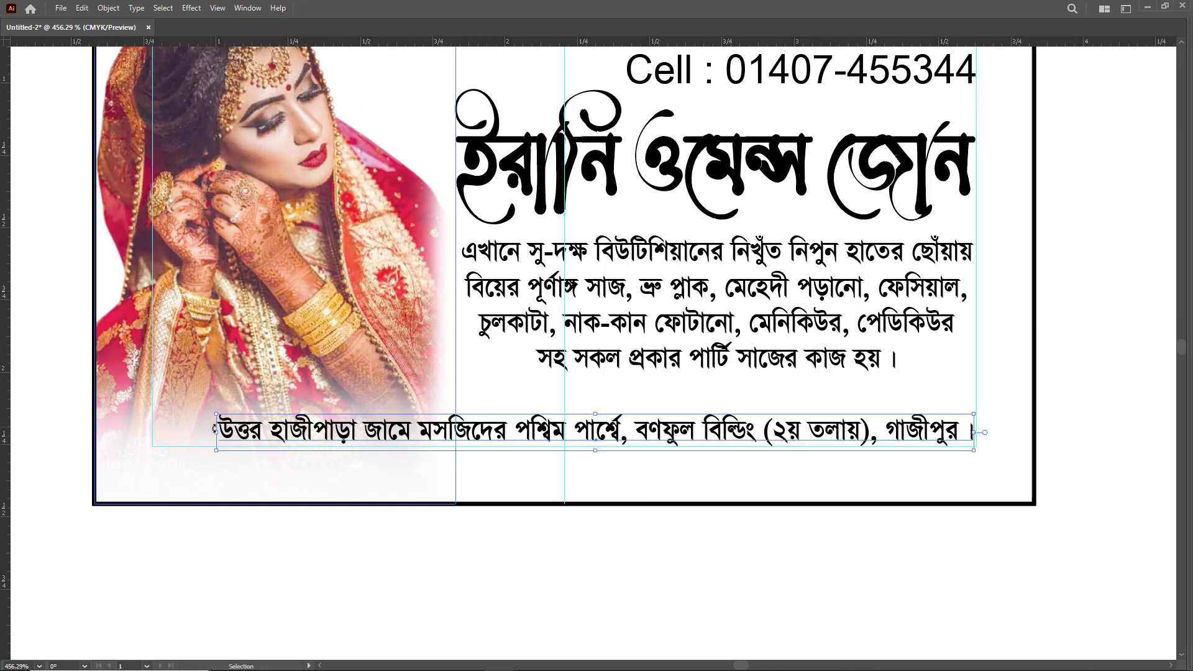
pyautogui.moveTo(202, 434); pyautogui.dragTo(139, 433)
pyautogui.hotkey('ctrl', 'shift', 'a')
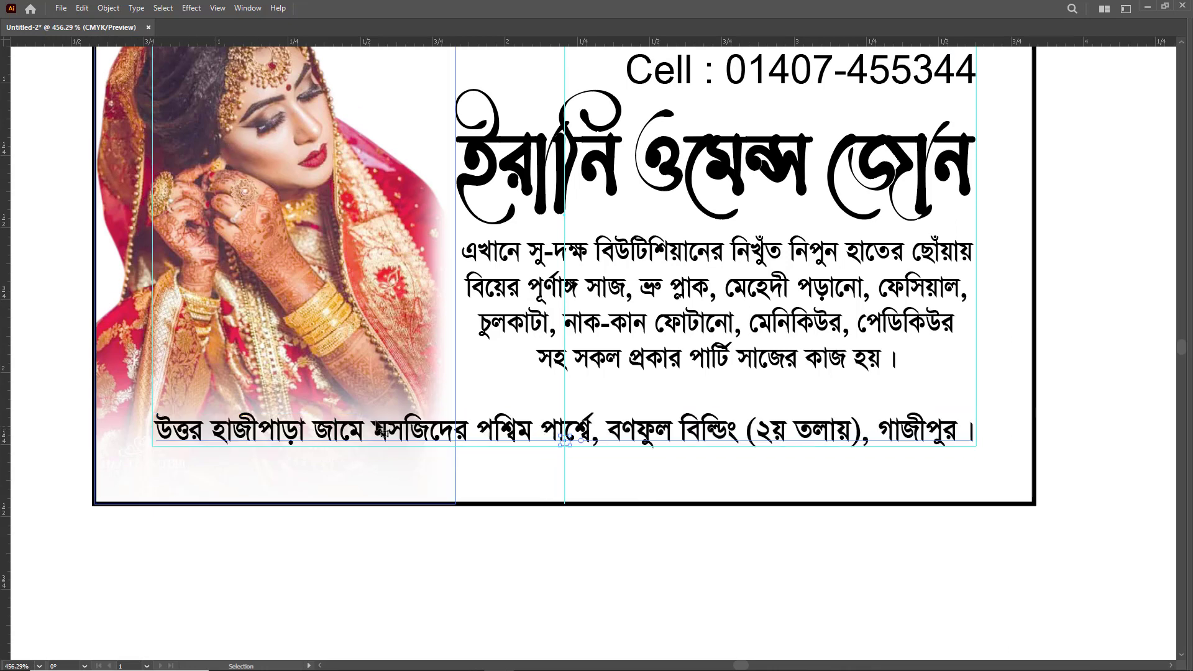
# - Split the address into two lines before the building name, dropping the comma there, and place it beneath the services paragraph
pyautogui.hotkey('ctrl', '-')
pyautogui.hotkey('ctrl', '-')
pyautogui.moveTo(600, 395); pyautogui.dragTo(561, 430)
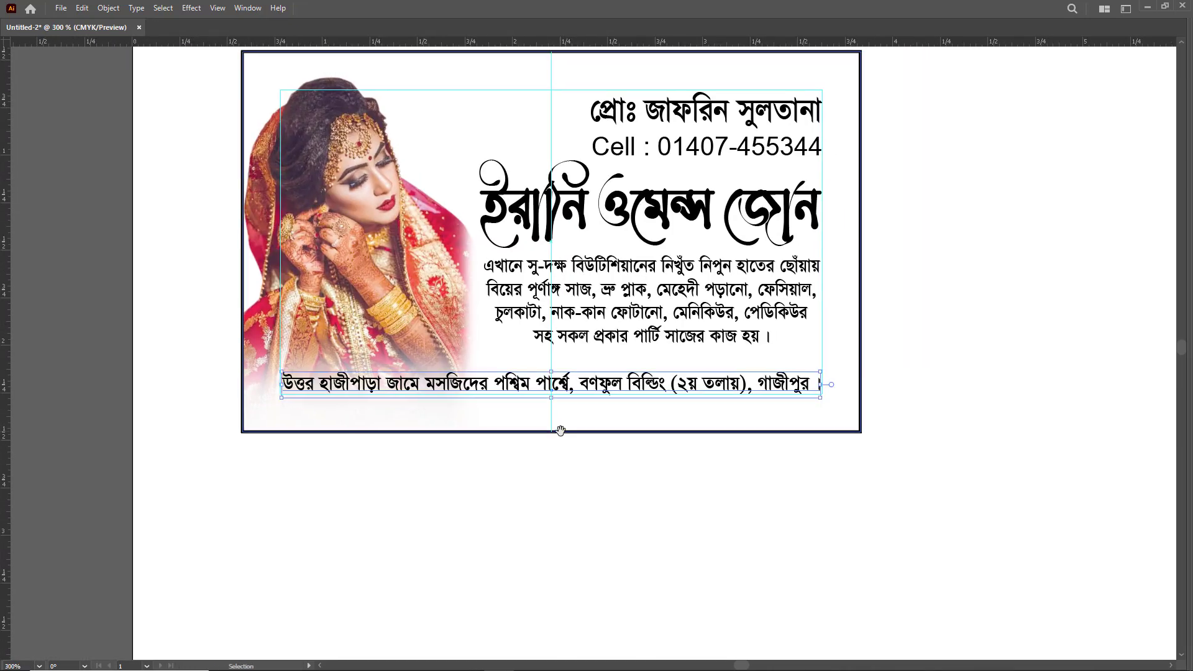
pyautogui.moveTo(660, 418); pyautogui.dragTo(631, 512)
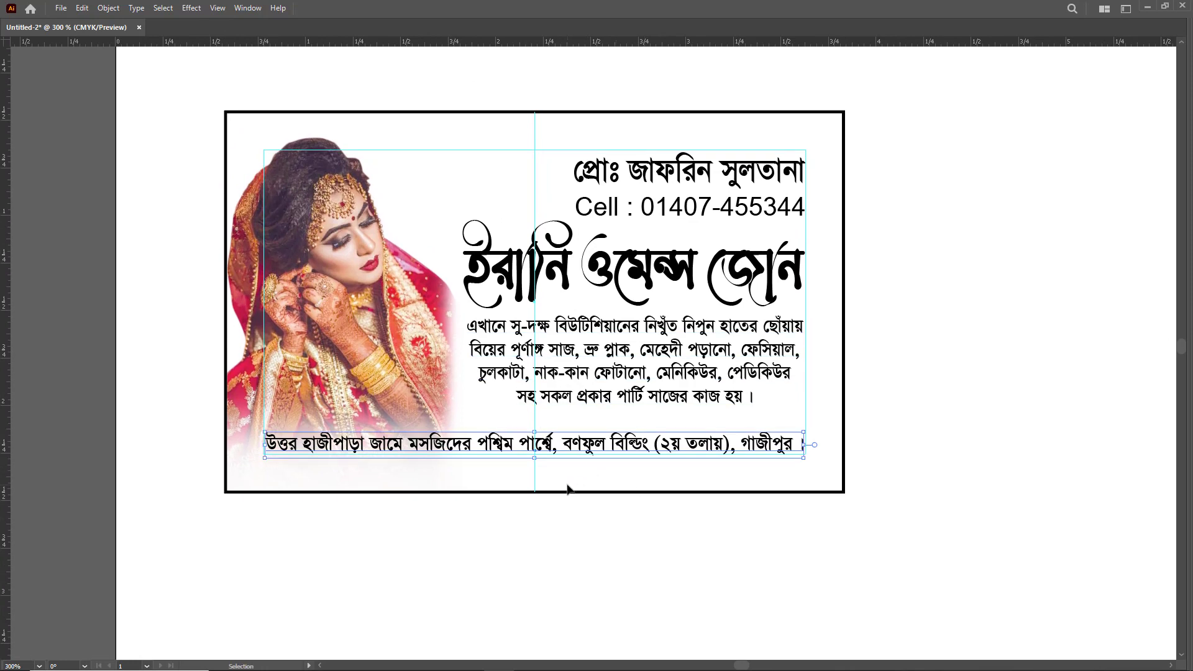
pyautogui.click(506, 458)
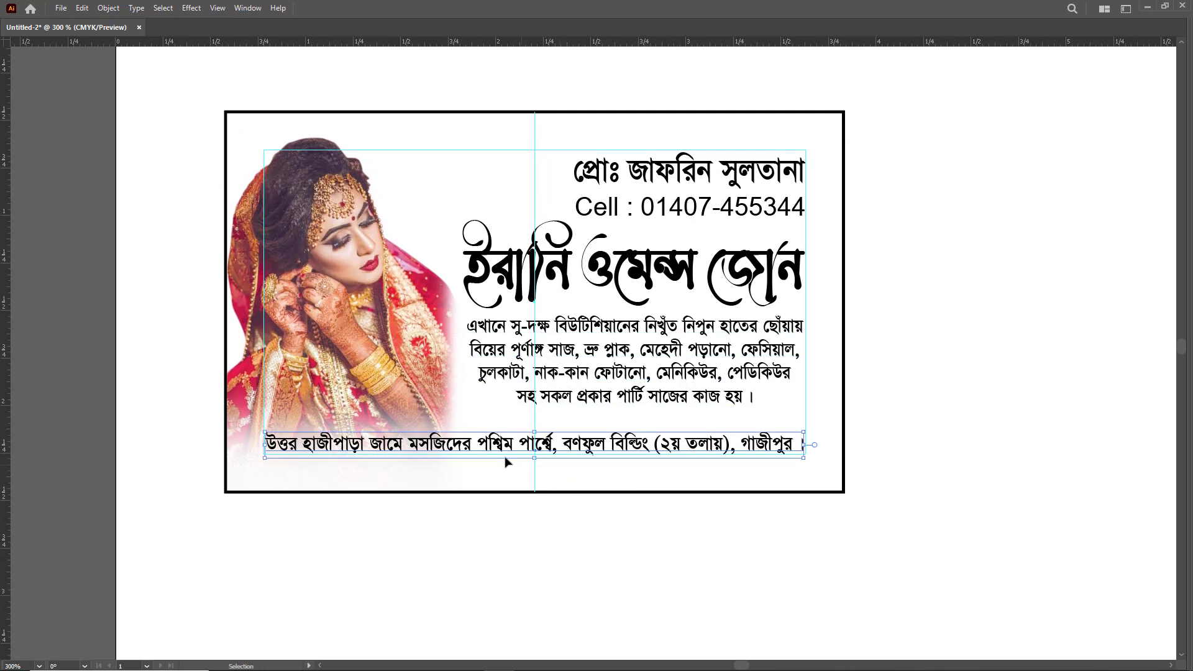
pyautogui.doubleClick(569, 452)
pyautogui.press('BackSpace')
pyautogui.press('BackSpace')
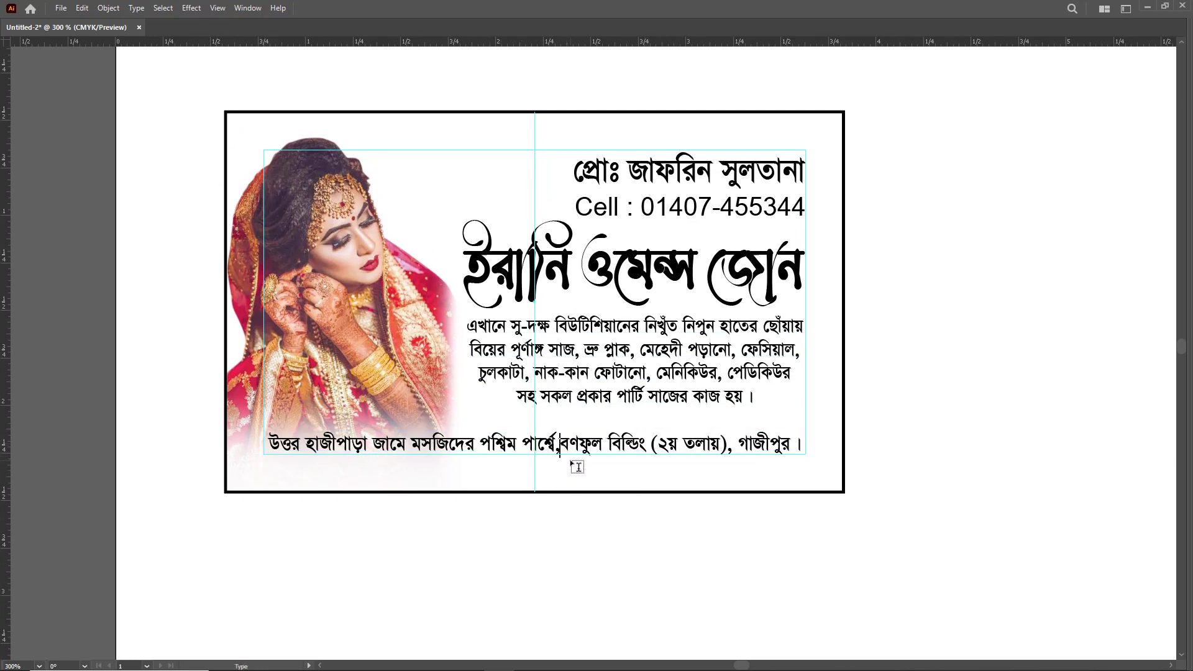
pyautogui.press('Return')
pyautogui.press('Escape')
pyautogui.moveTo(569, 447); pyautogui.dragTo(678, 429)
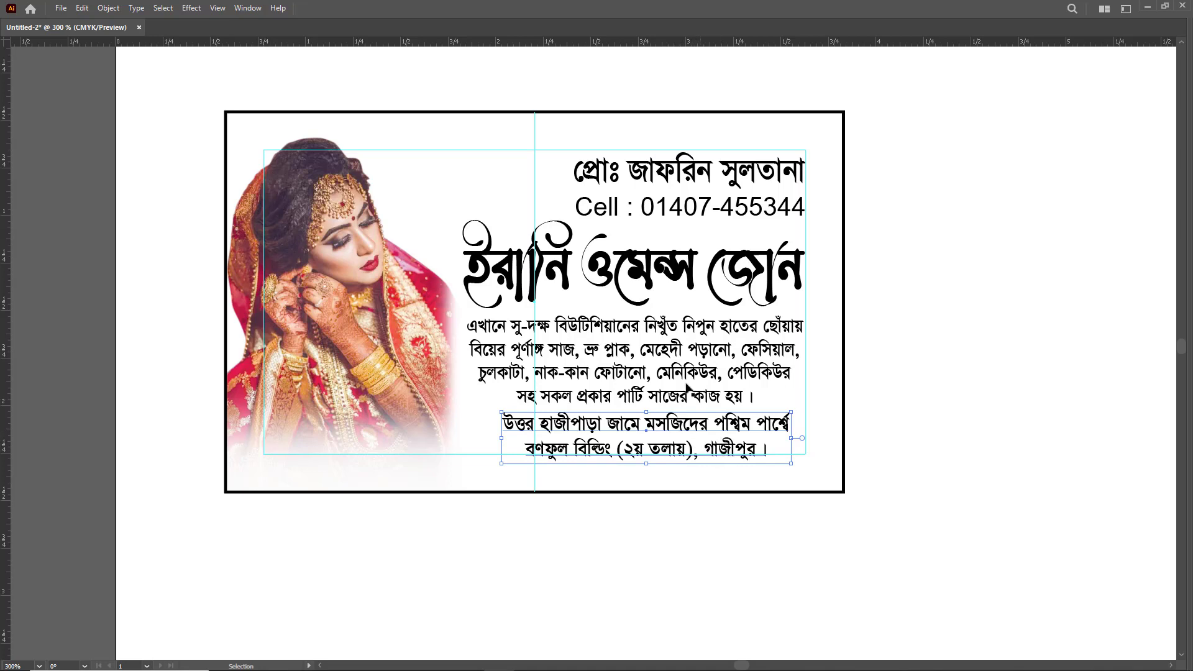
# - Scale all the text objects down slightly together, keeping them against the right guide, and lower the address to the bottom margin guide
pyautogui.keyDown('shift'); pyautogui.click(656, 363); pyautogui.keyUp('shift')
pyautogui.keyDown('shift'); pyautogui.click(659, 270); pyautogui.keyUp('shift')
pyautogui.keyDown('shift'); pyautogui.click(648, 208); pyautogui.keyUp('shift')
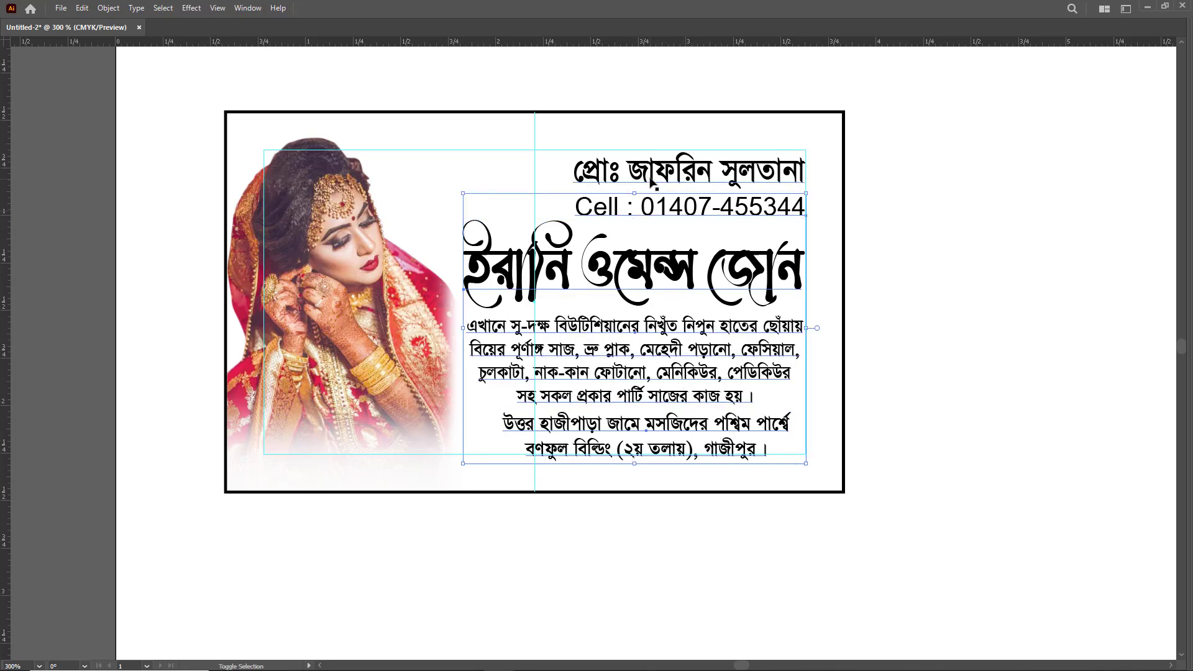
pyautogui.keyDown('shift'); pyautogui.click(646, 171); pyautogui.keyUp('shift')
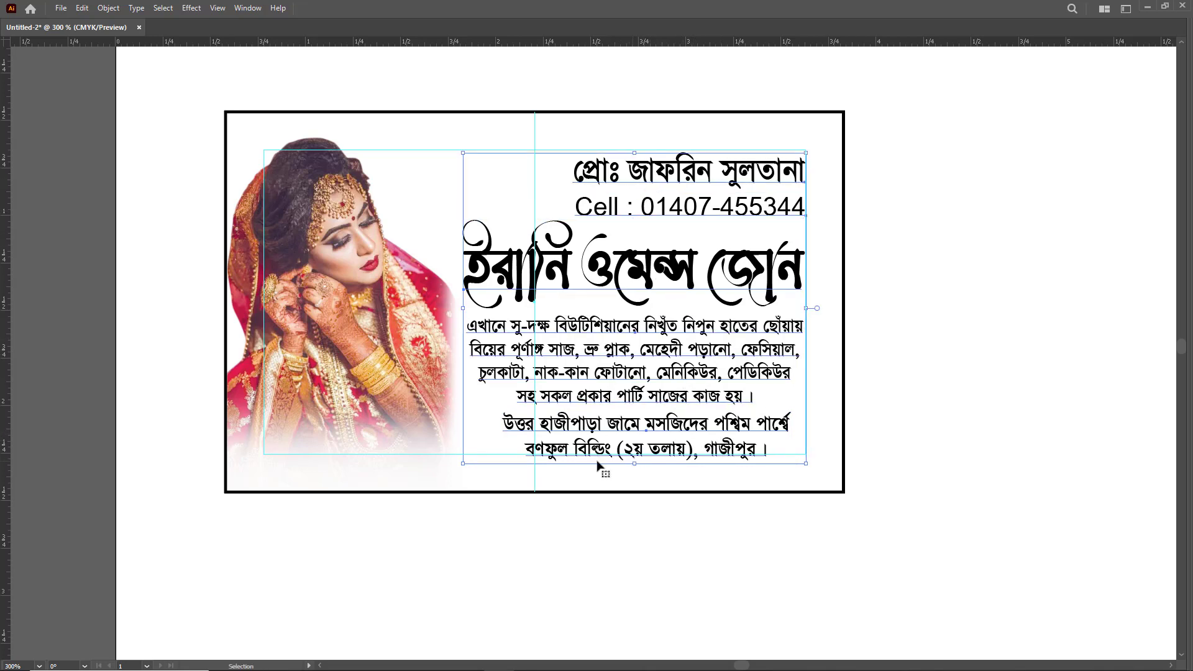
pyautogui.moveTo(463, 465); pyautogui.dragTo(481, 450)
pyautogui.click(661, 567)
pyautogui.moveTo(685, 437); pyautogui.dragTo(685, 449)
# - Stretch the parlour name slightly wider toward the bride photo
pyautogui.click(519, 268)
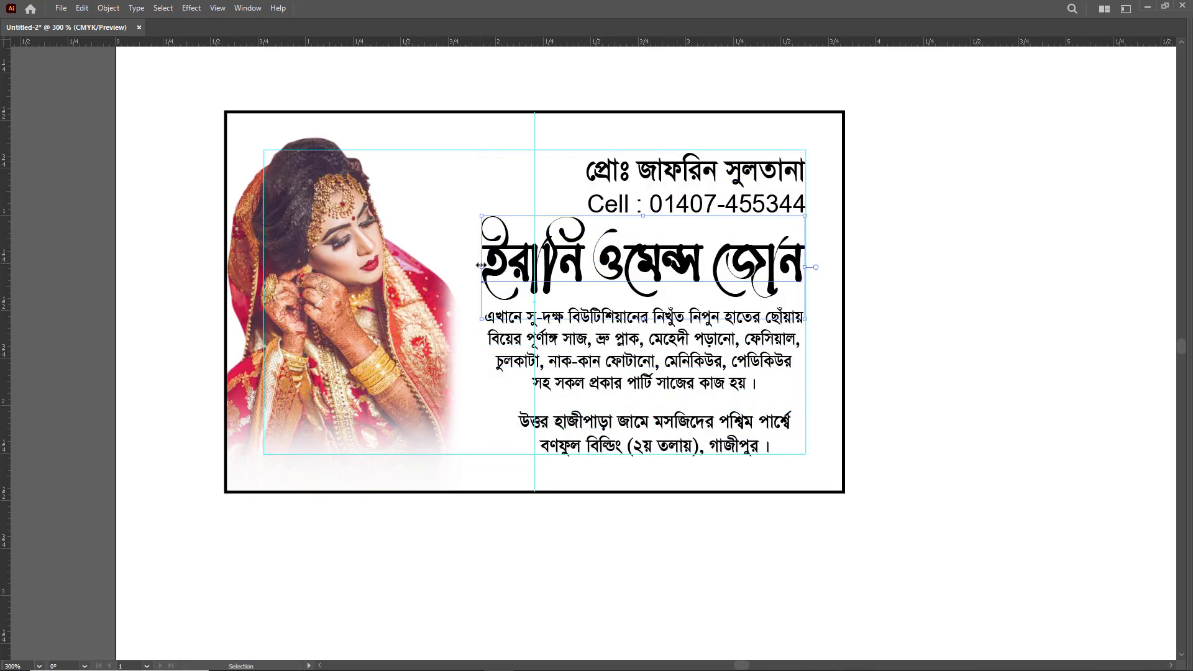
pyautogui.moveTo(481, 266); pyautogui.dragTo(467, 266)
pyautogui.click(898, 335)
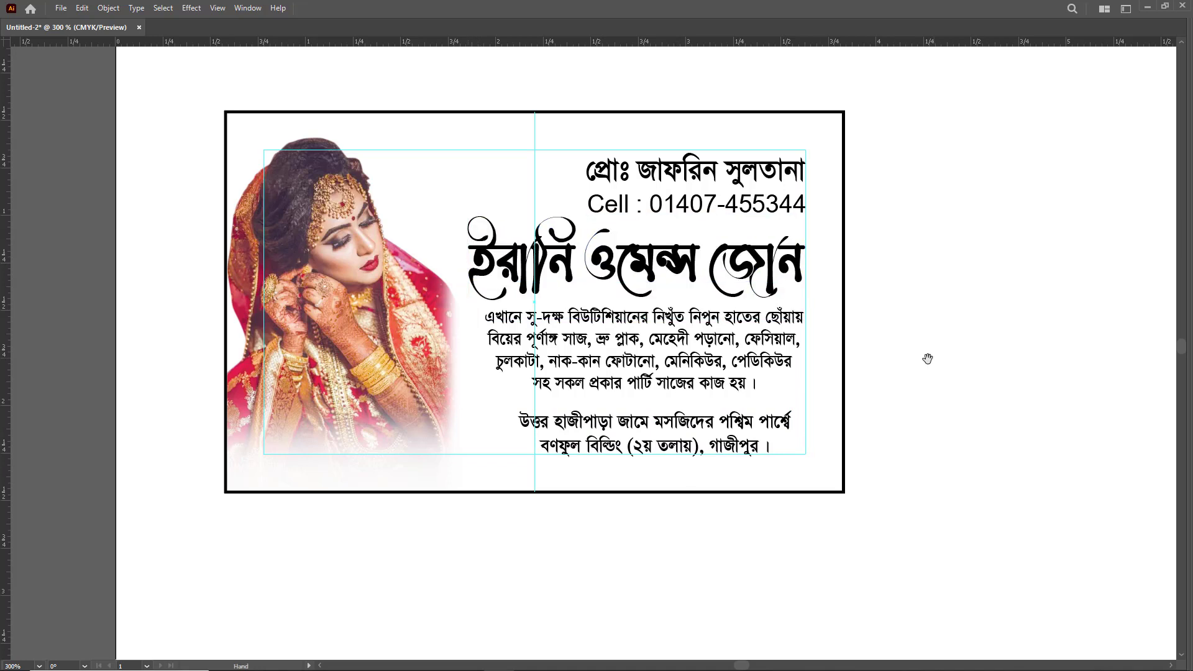
# - Set the two-line address's line spacing to 8 pt
pyautogui.moveTo(928, 359); pyautogui.dragTo(909, 360)
pyautogui.click(699, 425)
pyautogui.hotkey('ctrl', 't')
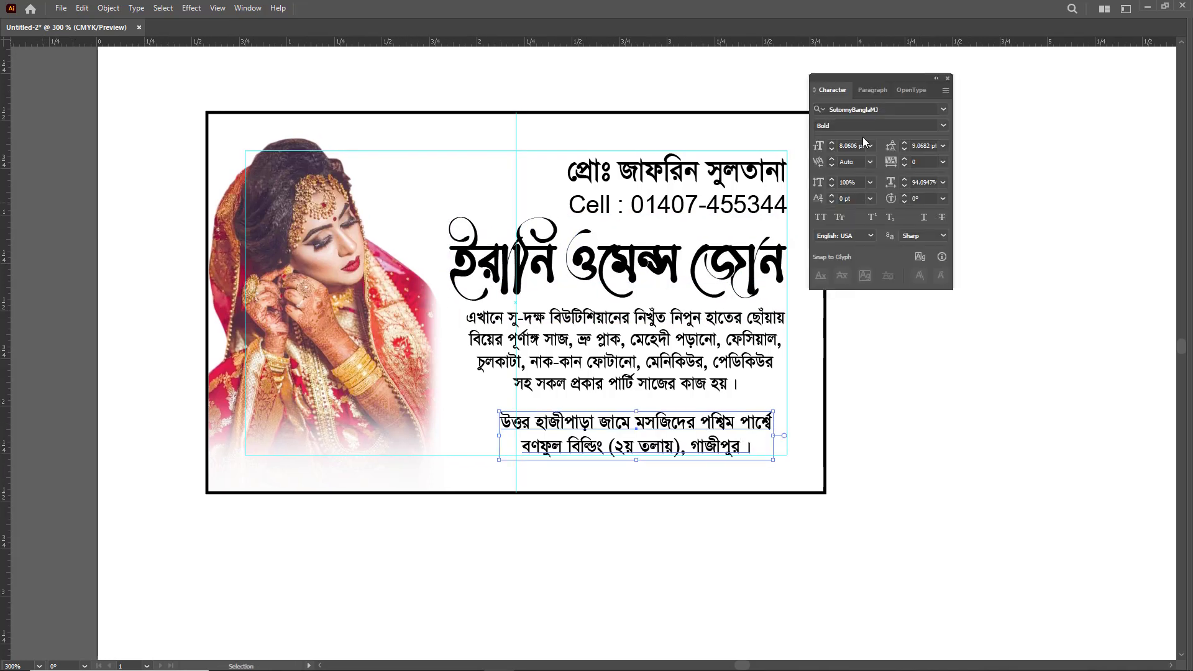
pyautogui.click(905, 150)
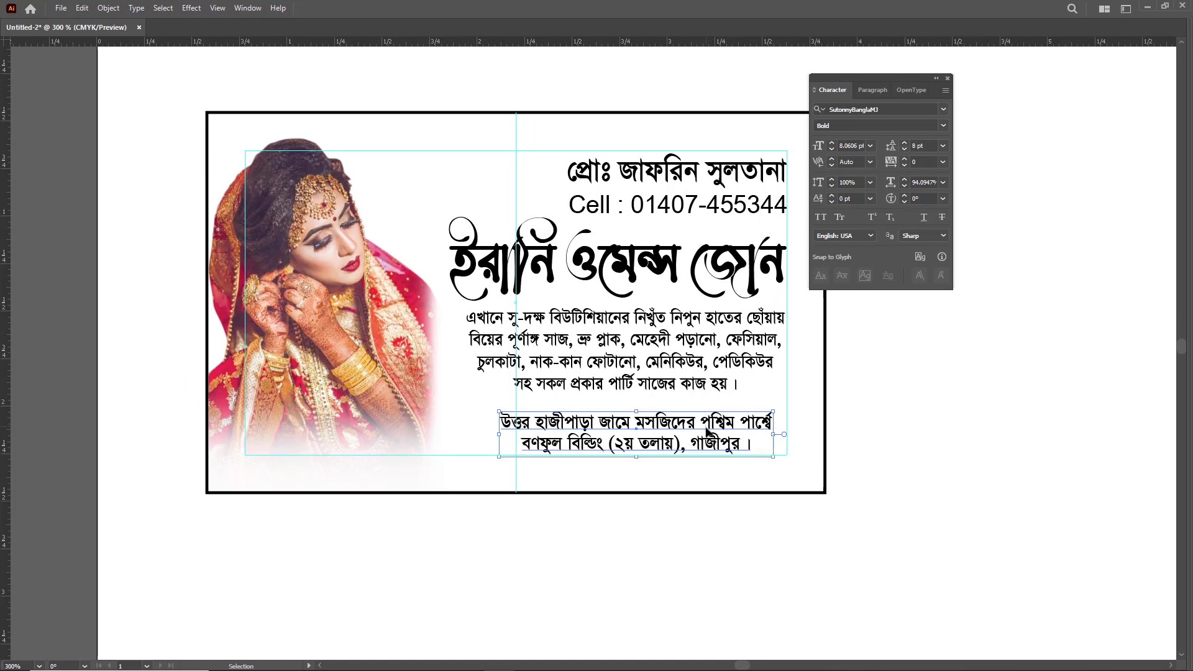
pyautogui.moveTo(707, 429); pyautogui.dragTo(751, 425)
pyautogui.click(860, 428)
# - Enlarge the services paragraph leftward so its left edge nearly lines up with the parlour name
pyautogui.press('Tab')
pyautogui.press('Tab')
pyautogui.click(463, 385)
pyautogui.moveTo(462, 375); pyautogui.dragTo(449, 375)
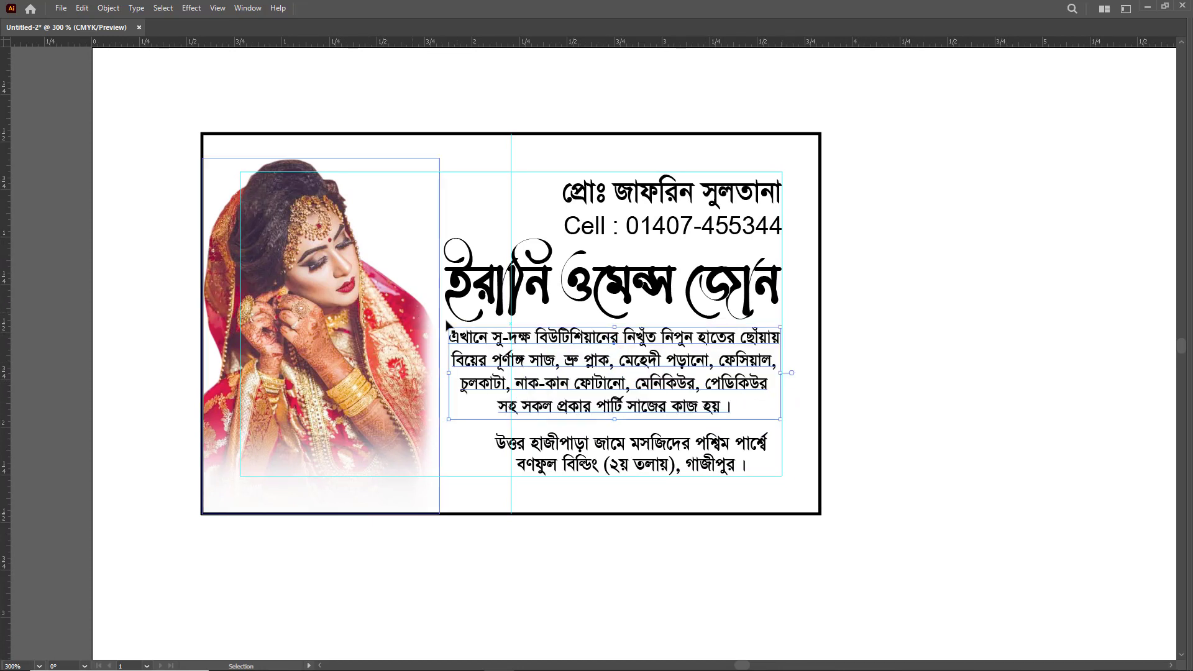
# - Fill the card rectangle with the linear white-to-black gradient and move it to the bottom of Layer 1's stacking order
pyautogui.click(809, 320)
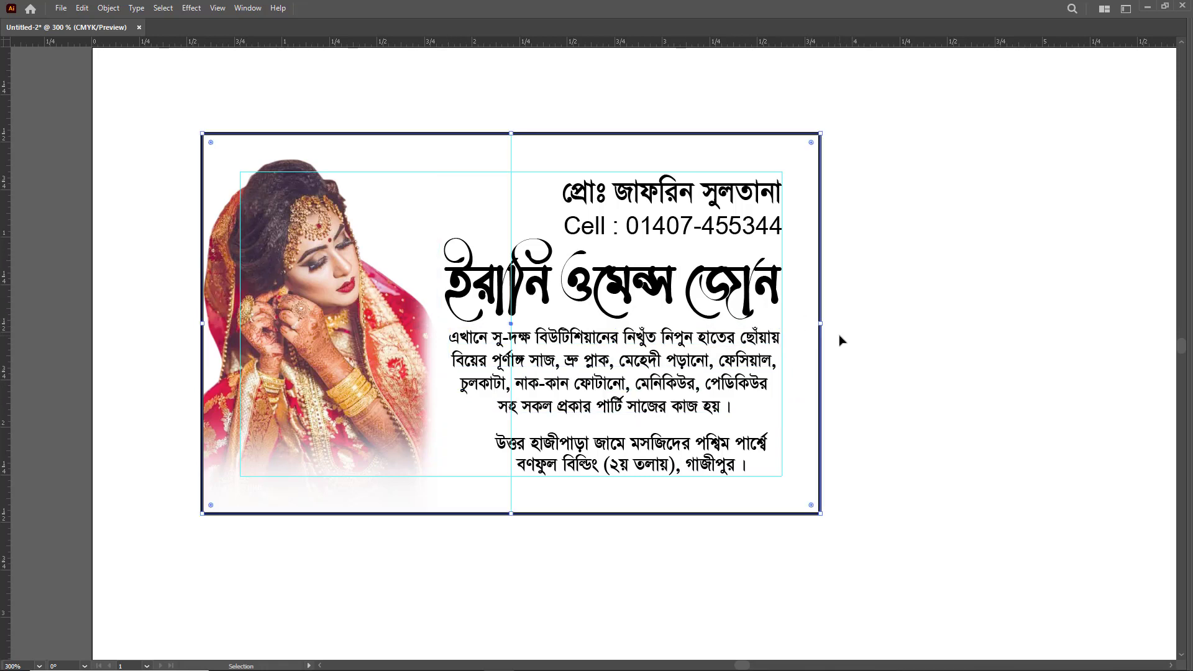
pyautogui.press('Tab')
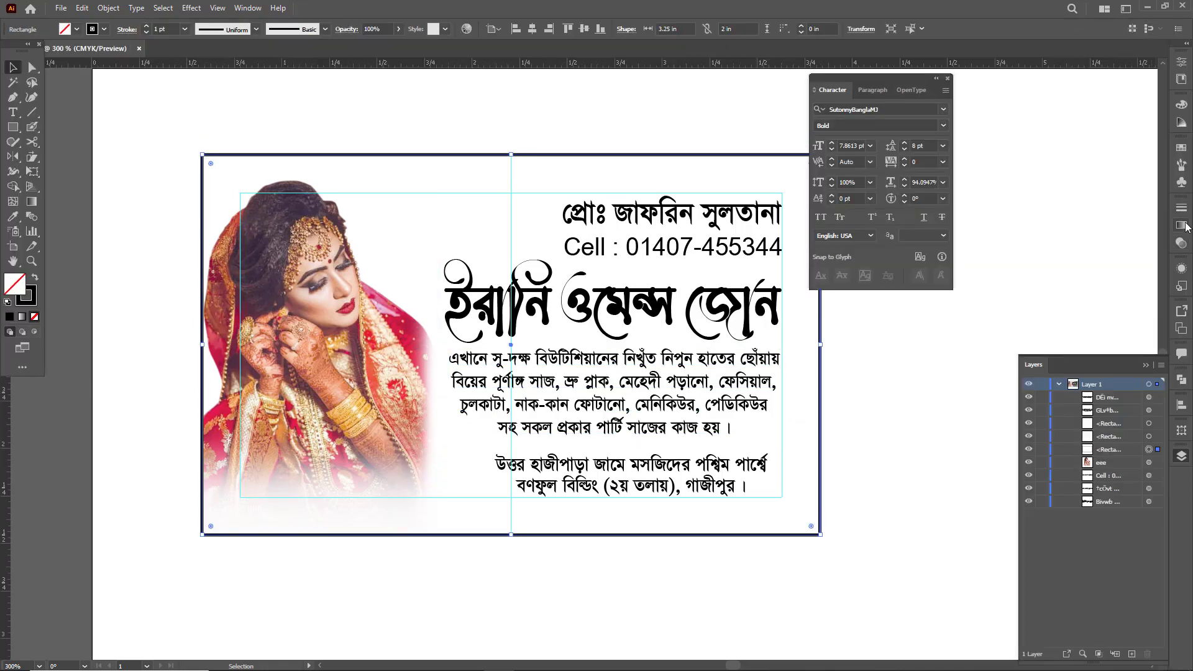
pyautogui.click(1183, 228)
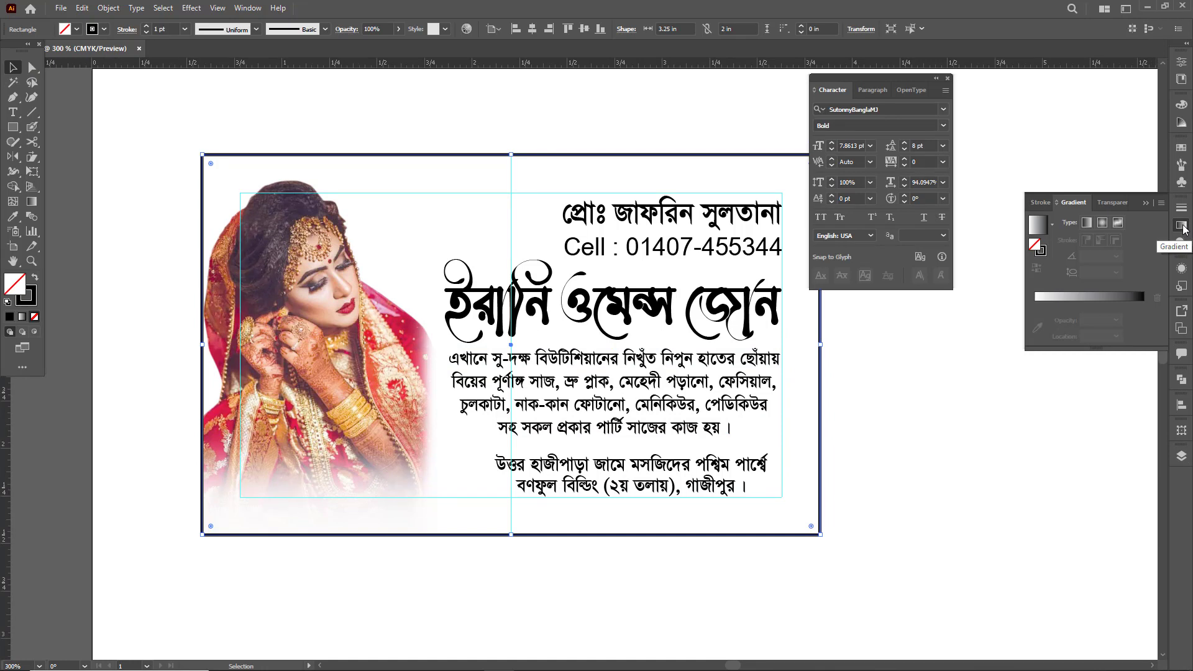
pyautogui.click(1107, 300)
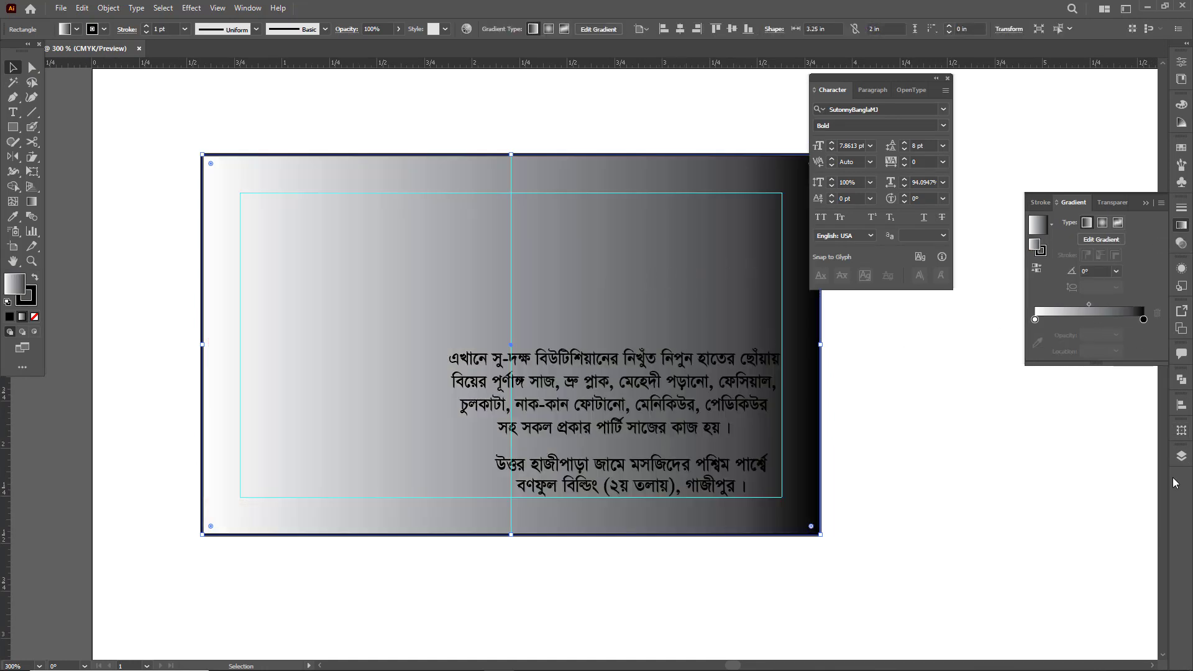
pyautogui.click(1182, 456)
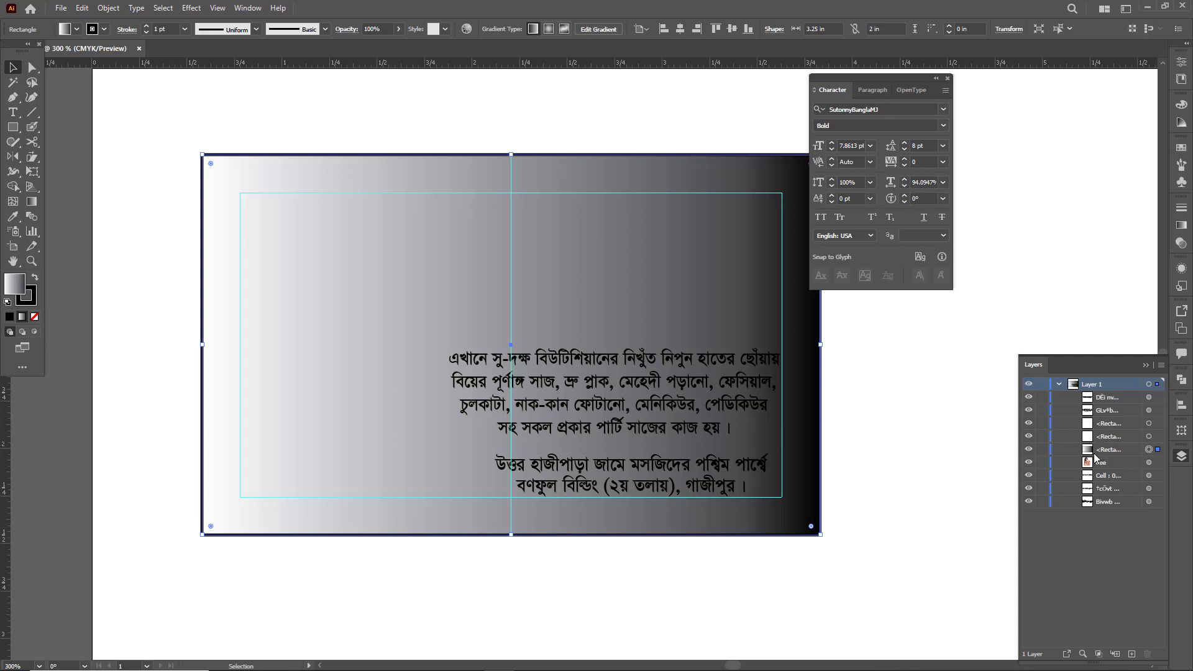
pyautogui.moveTo(1094, 454); pyautogui.dragTo(1090, 507)
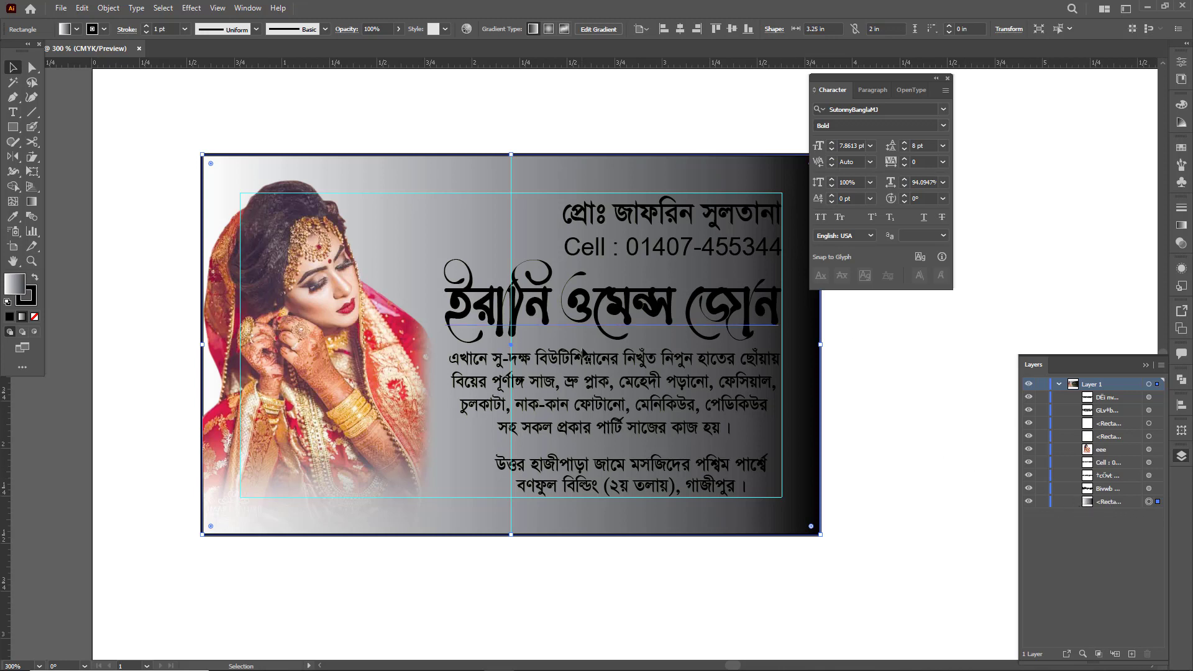
# - Switch the card gradient's black end stop to CMYK and recolour it with the crimson sampled from the bride's dress
pyautogui.click(1182, 225)
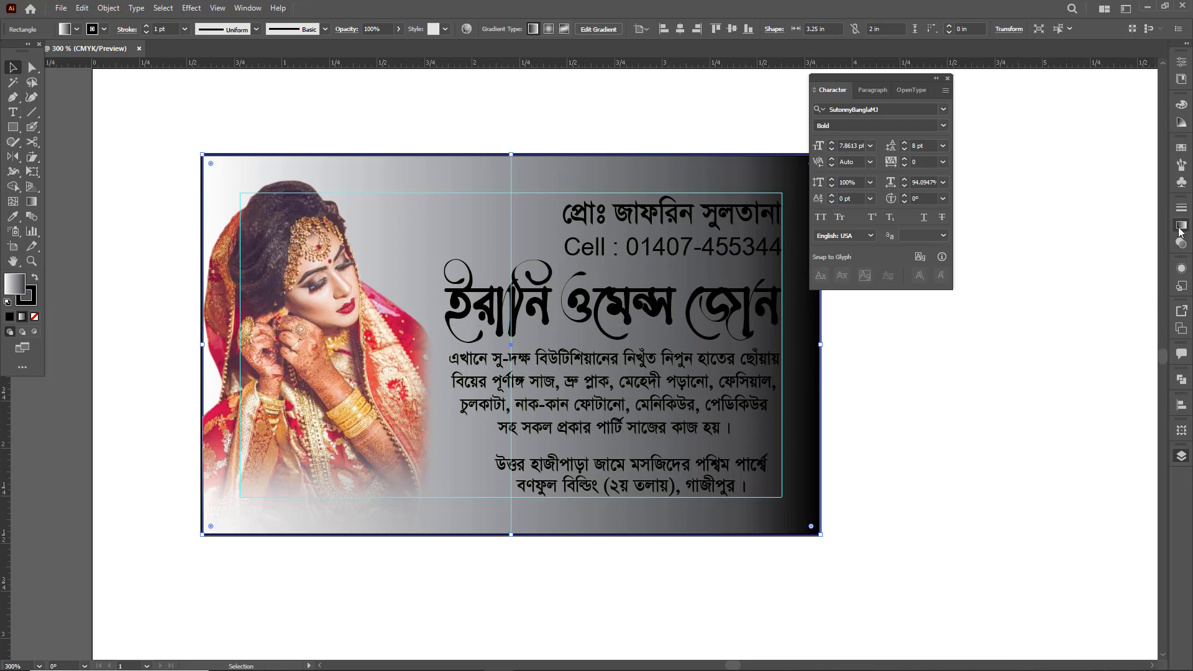
pyautogui.click(1144, 320)
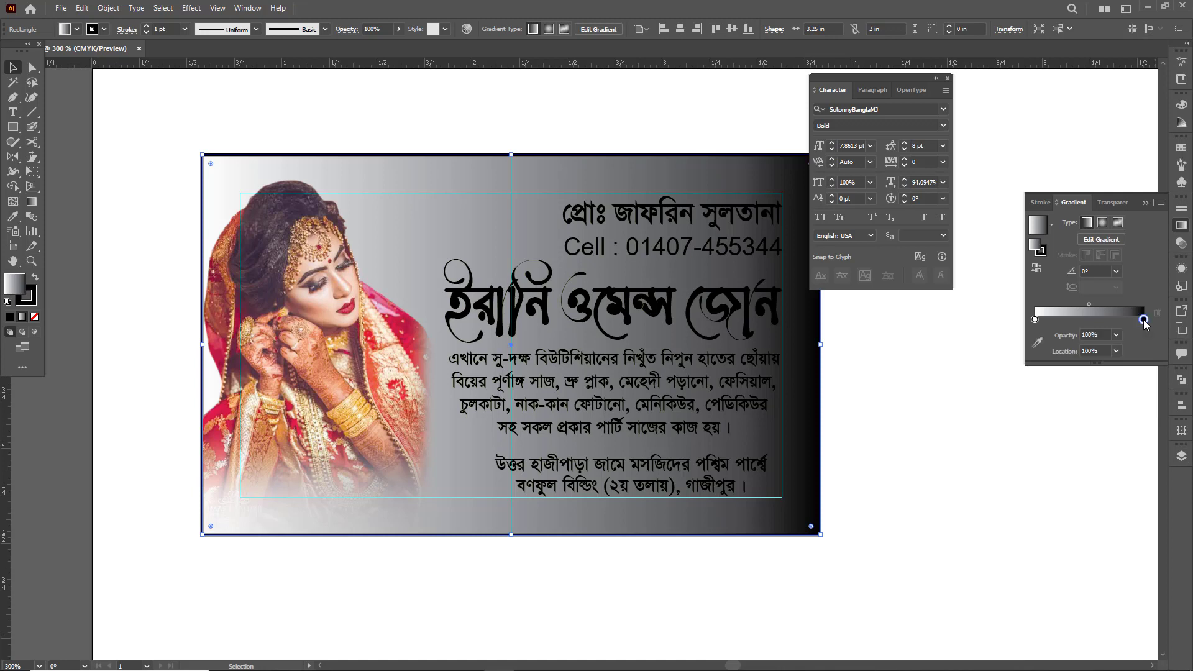
pyautogui.doubleClick(1144, 320)
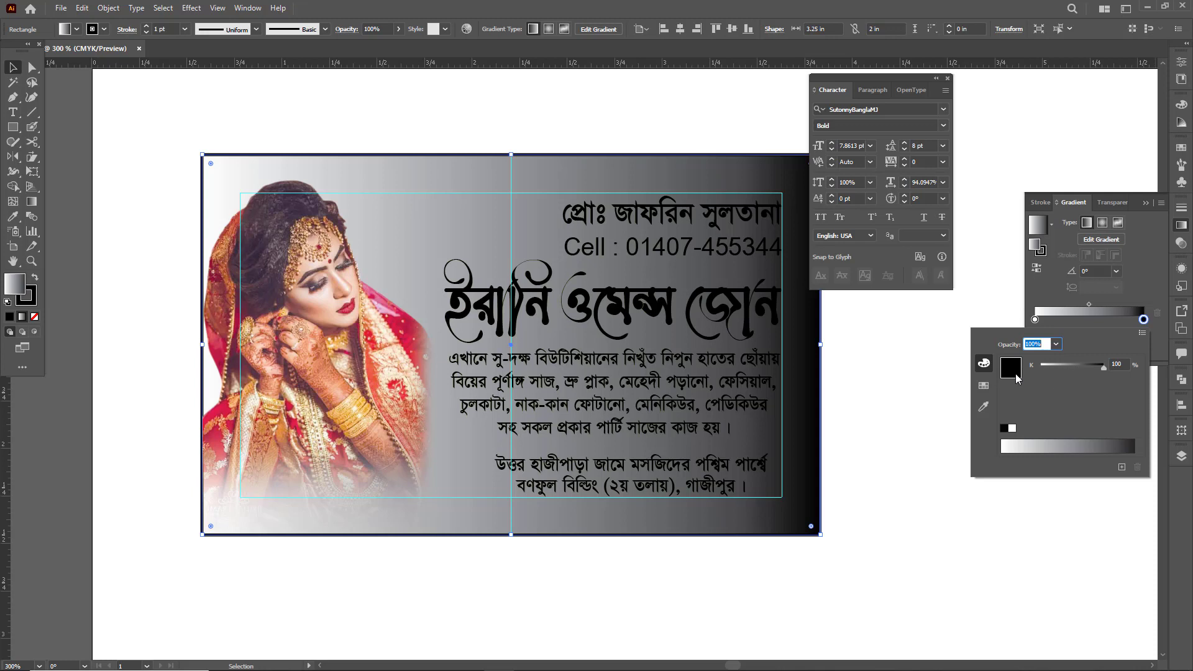
pyautogui.click(1146, 335)
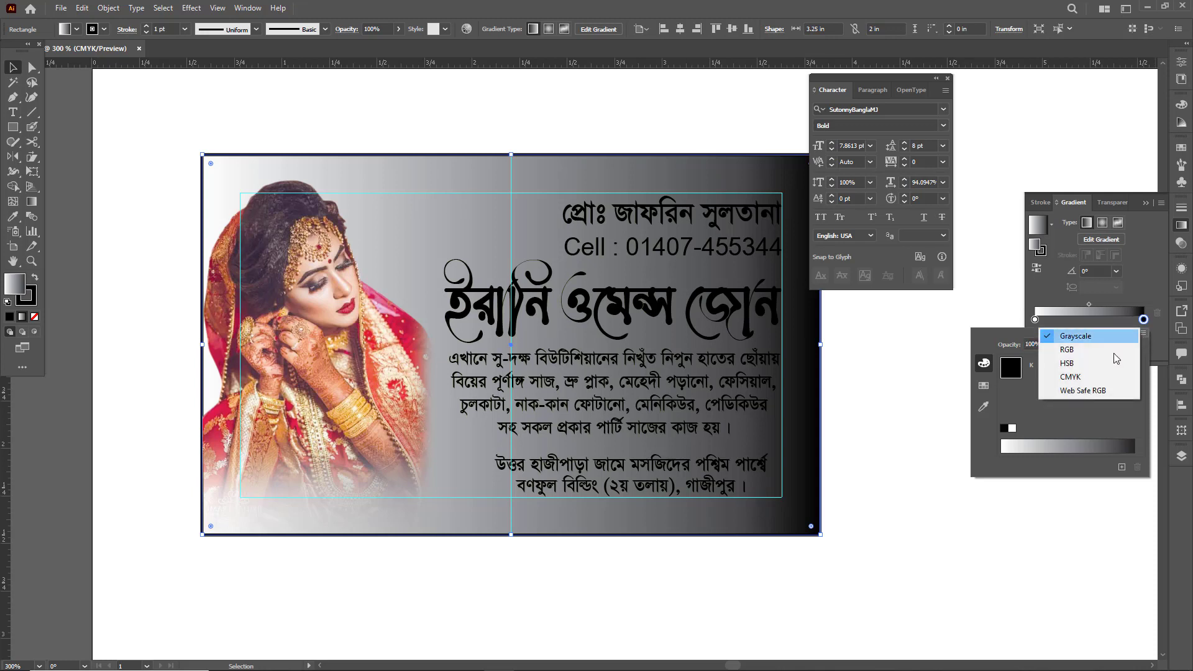
pyautogui.click(1089, 377)
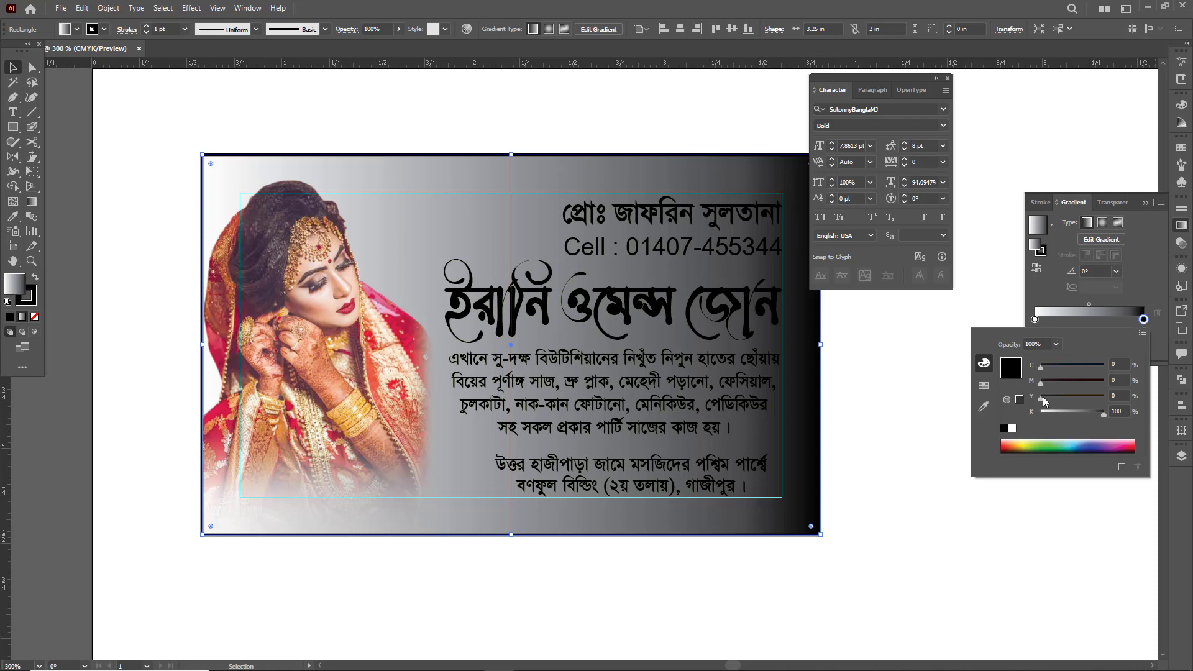
pyautogui.click(984, 407)
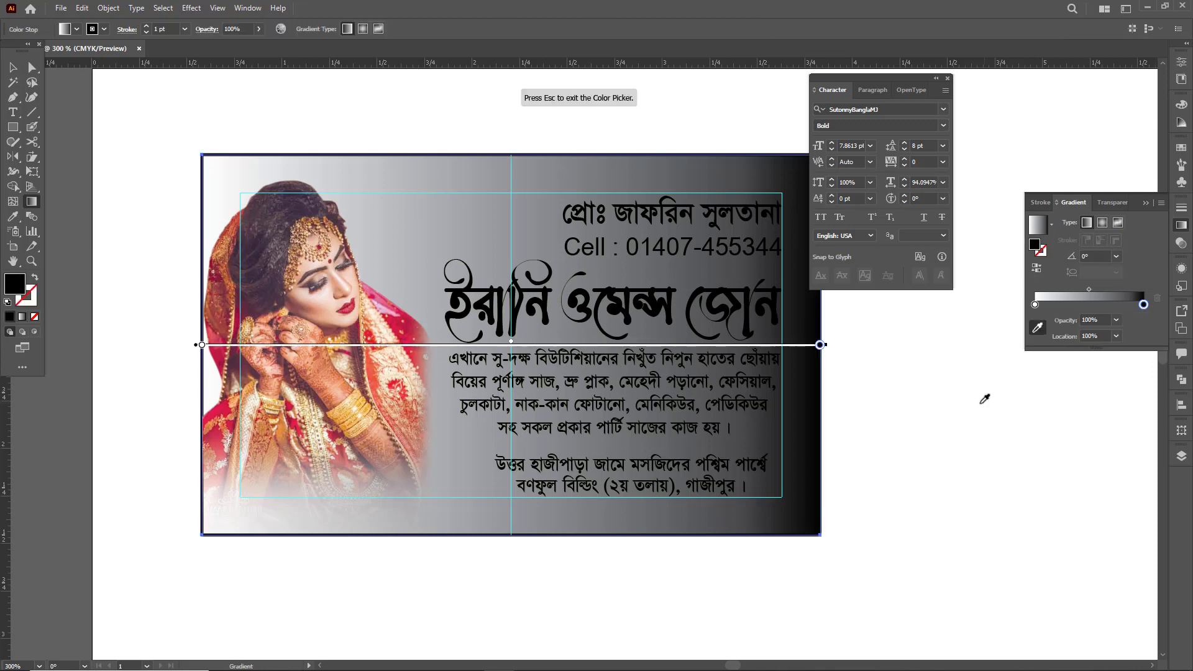
pyautogui.click(411, 320)
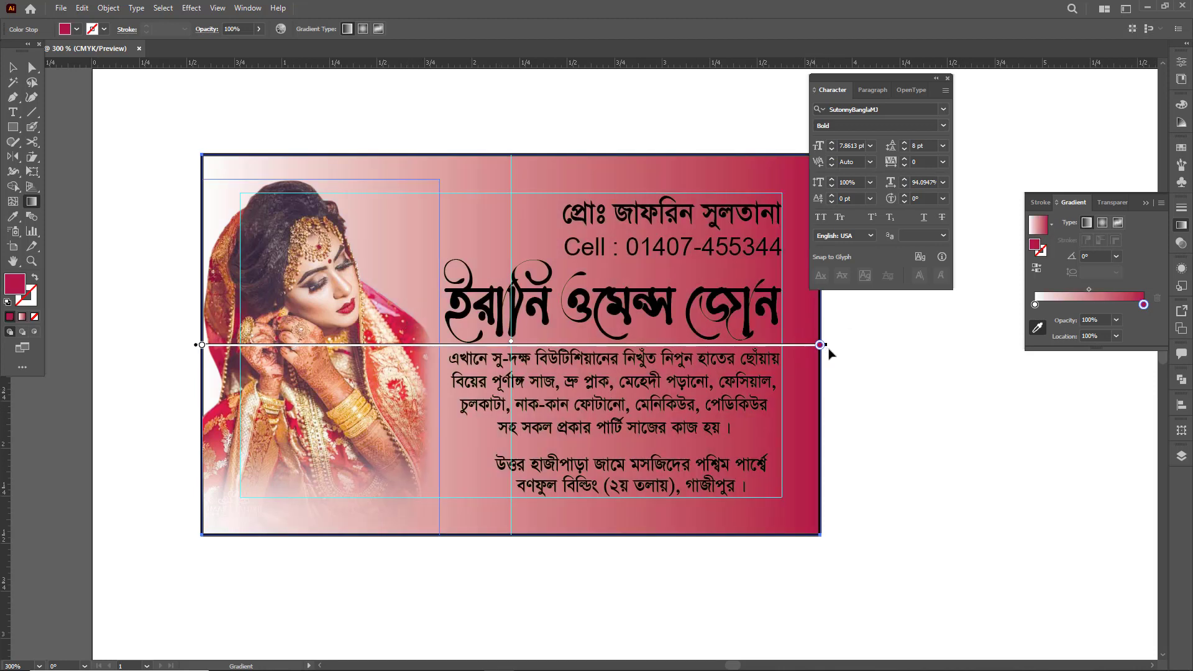
# - Recolour the card gradient's white start stop to a dark magenta with M 100% and K about 76%
pyautogui.click(1035, 304)
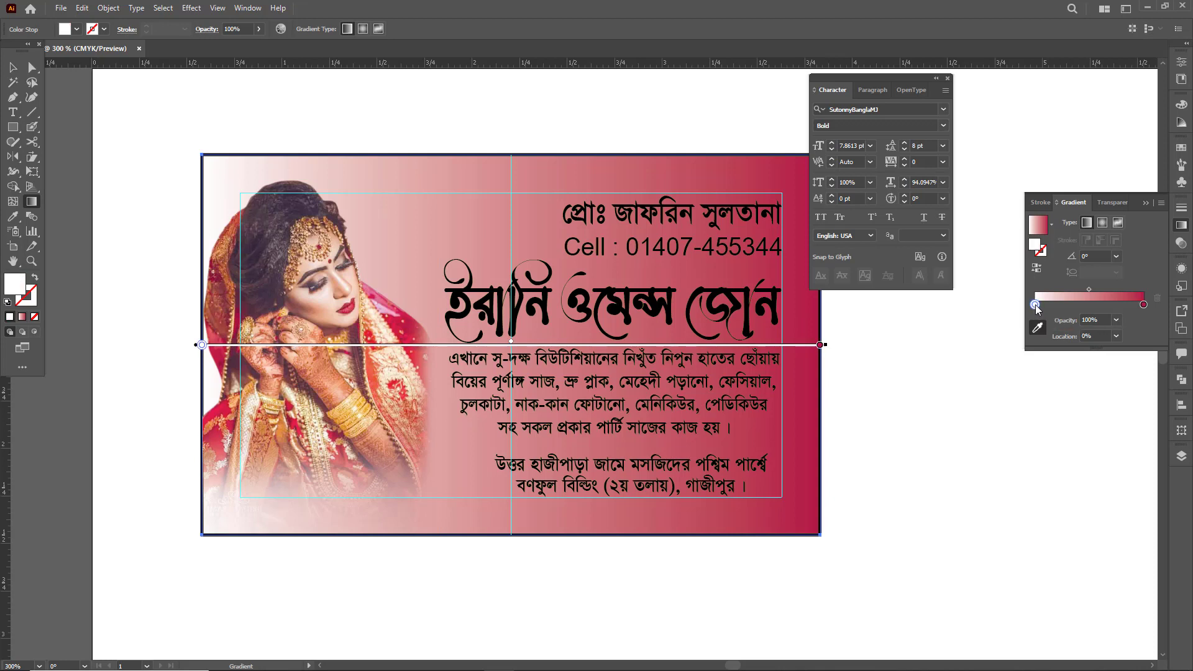
pyautogui.doubleClick(1035, 305)
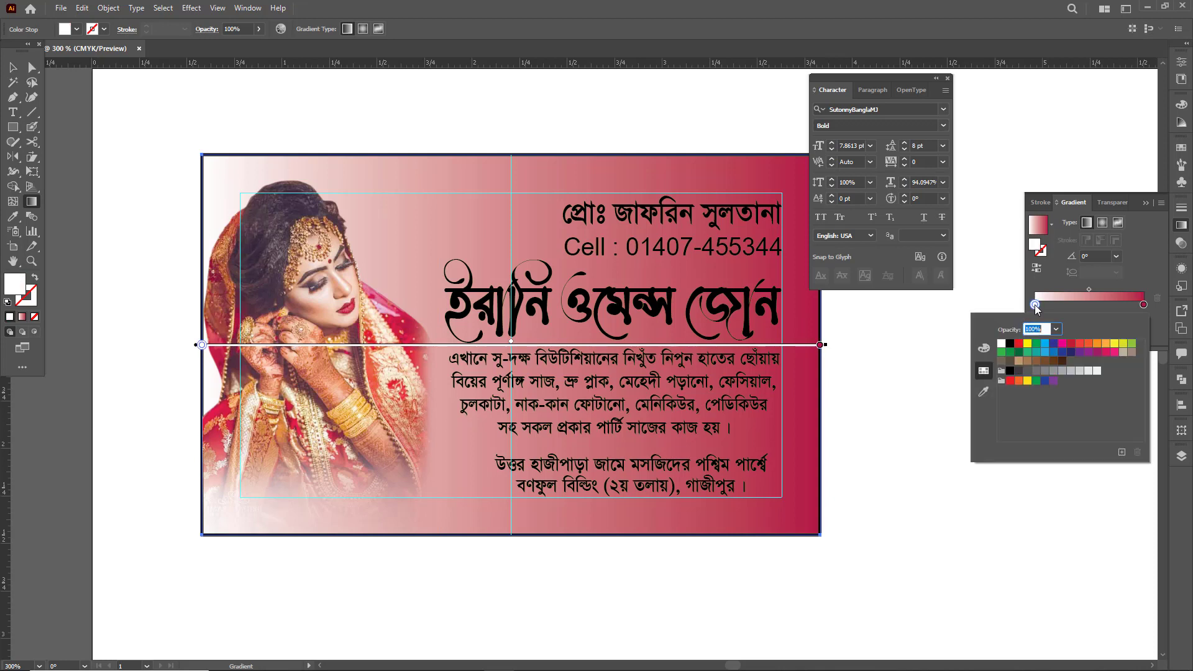
pyautogui.click(1078, 344)
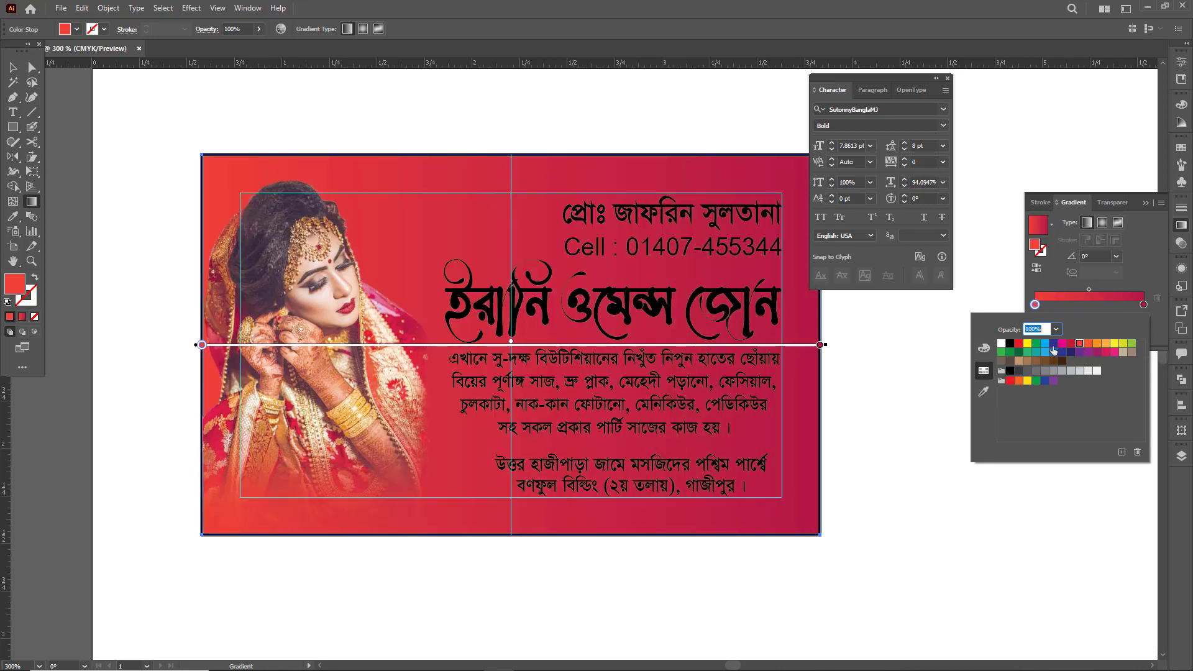
pyautogui.click(985, 351)
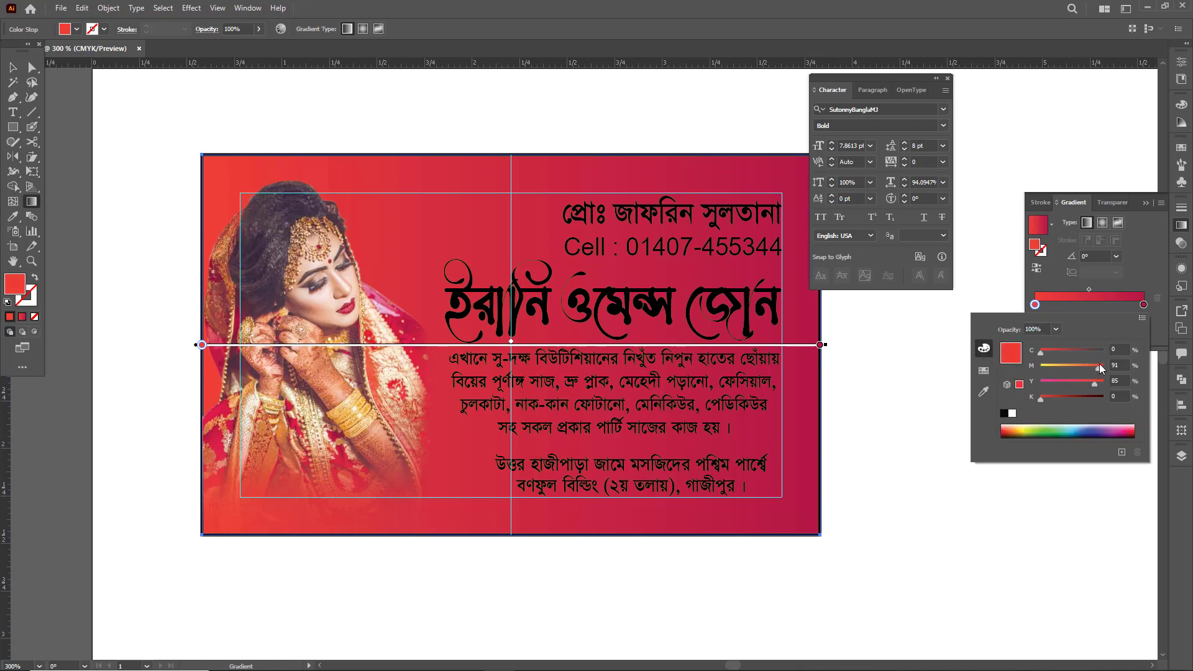
pyautogui.moveTo(1097, 367); pyautogui.dragTo(1010, 369)
pyautogui.hotkey('ctrl', 'z')
pyautogui.hotkey('ctrl', 'z')
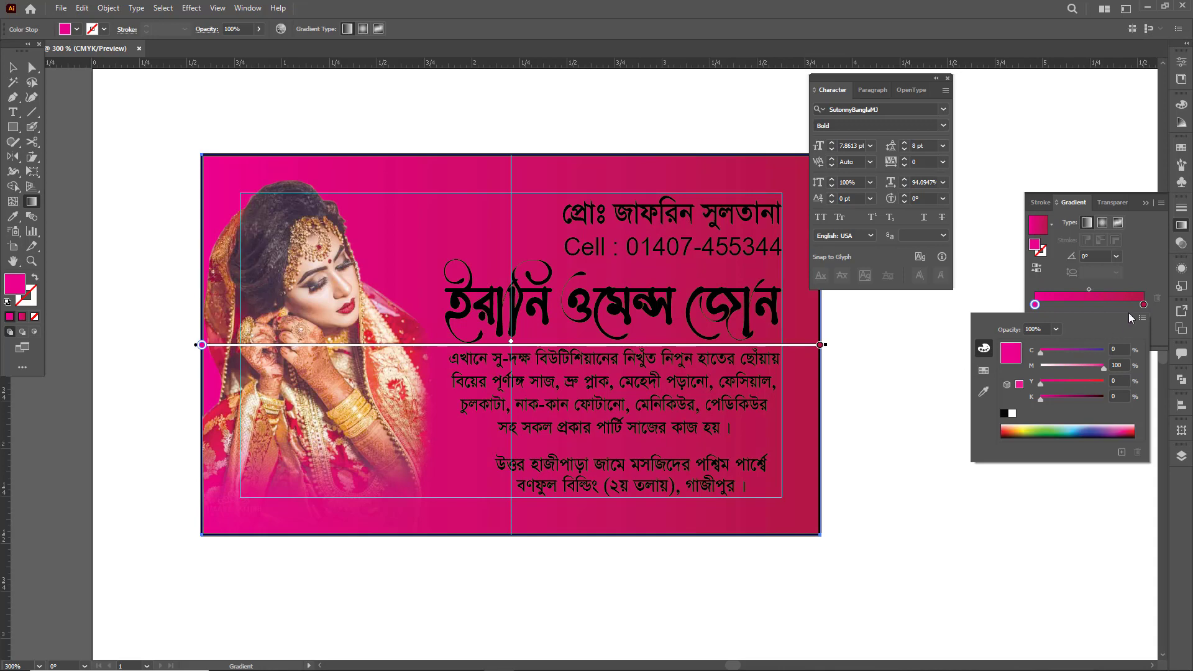
pyautogui.moveTo(1061, 396); pyautogui.dragTo(1089, 394)
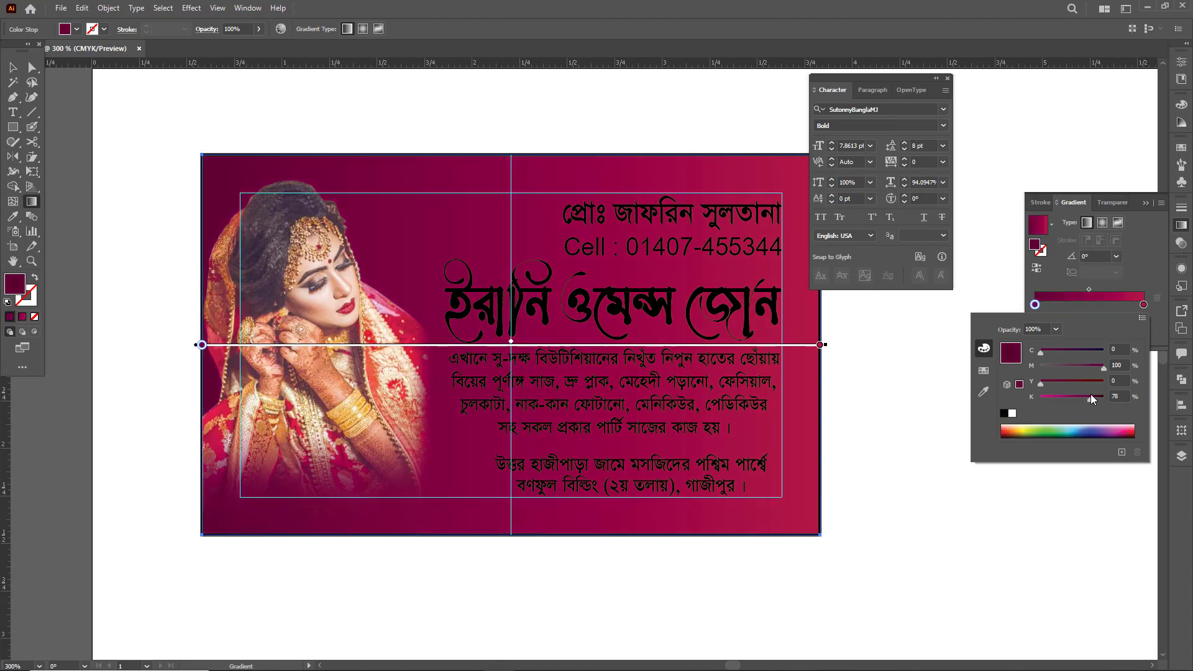
pyautogui.click(899, 401)
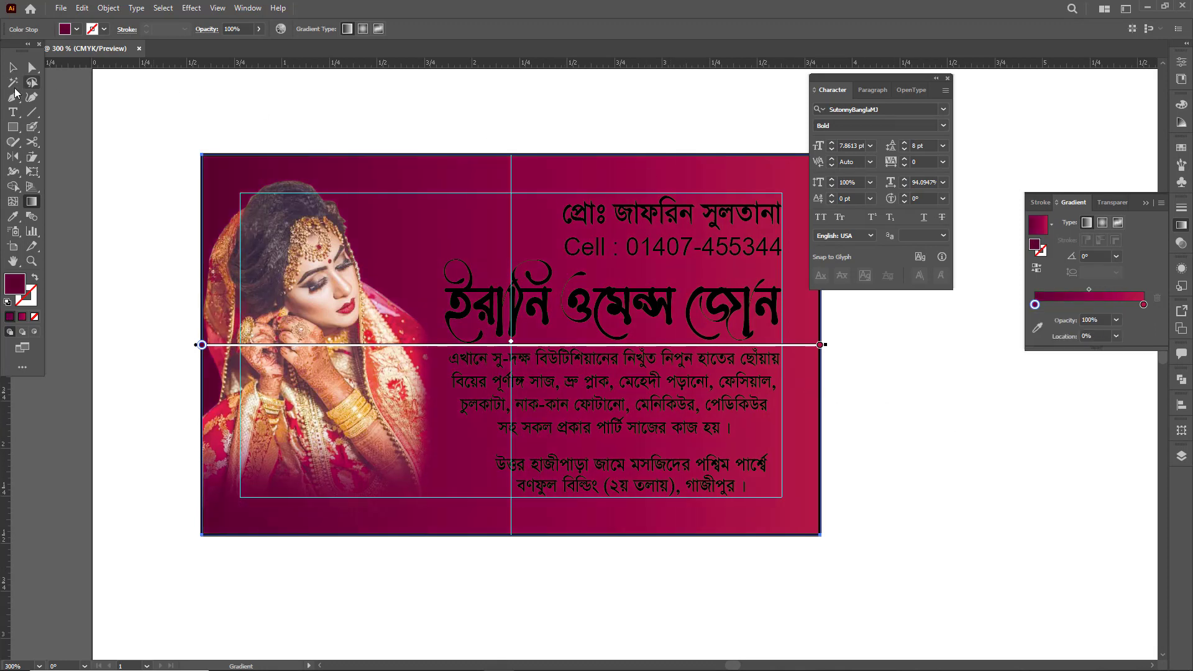
pyautogui.click(12, 127)
pyautogui.click(258, 111)
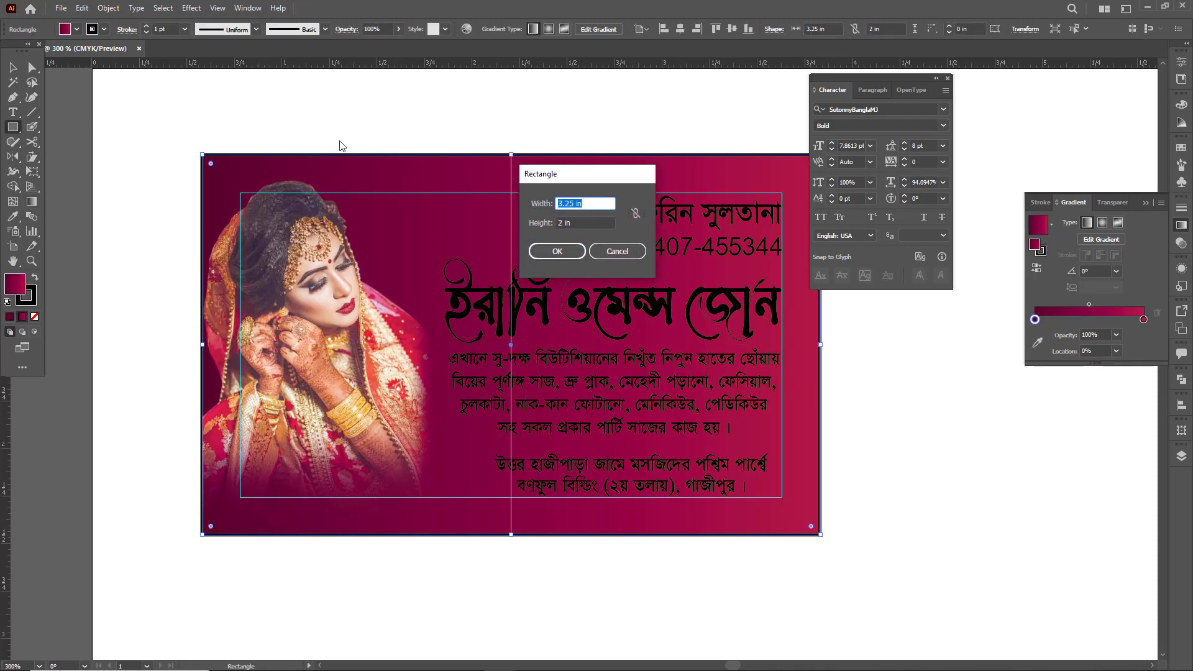
pyautogui.click(617, 251)
pyautogui.press('v')
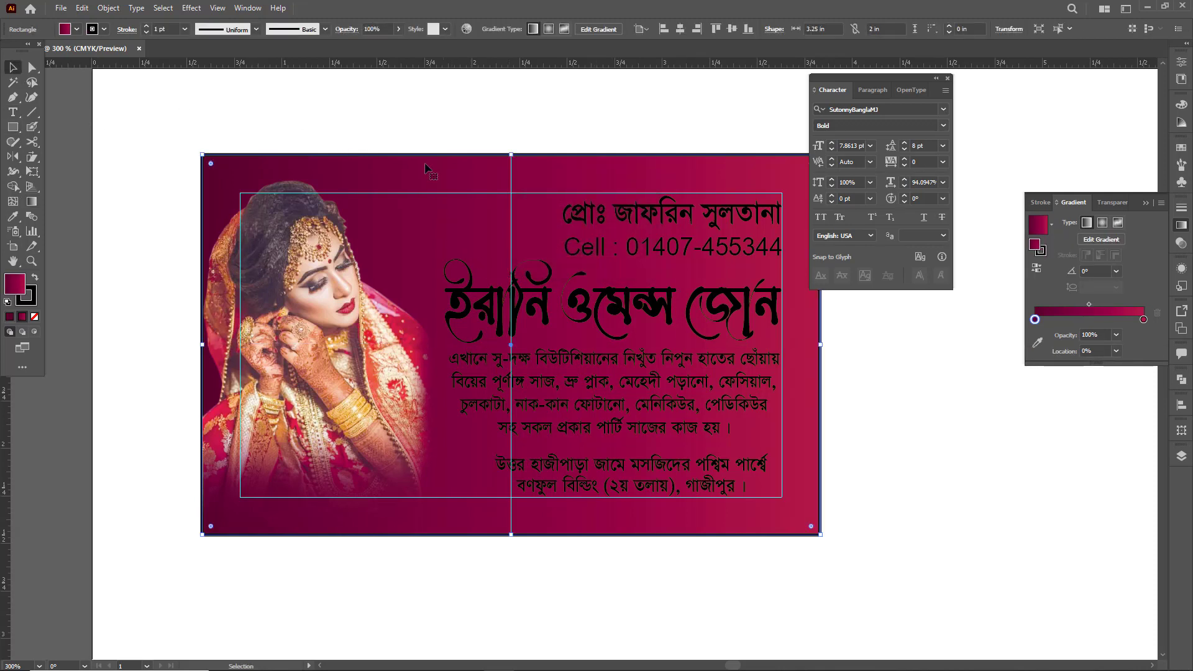
pyautogui.click(452, 146)
pyautogui.click(553, 167)
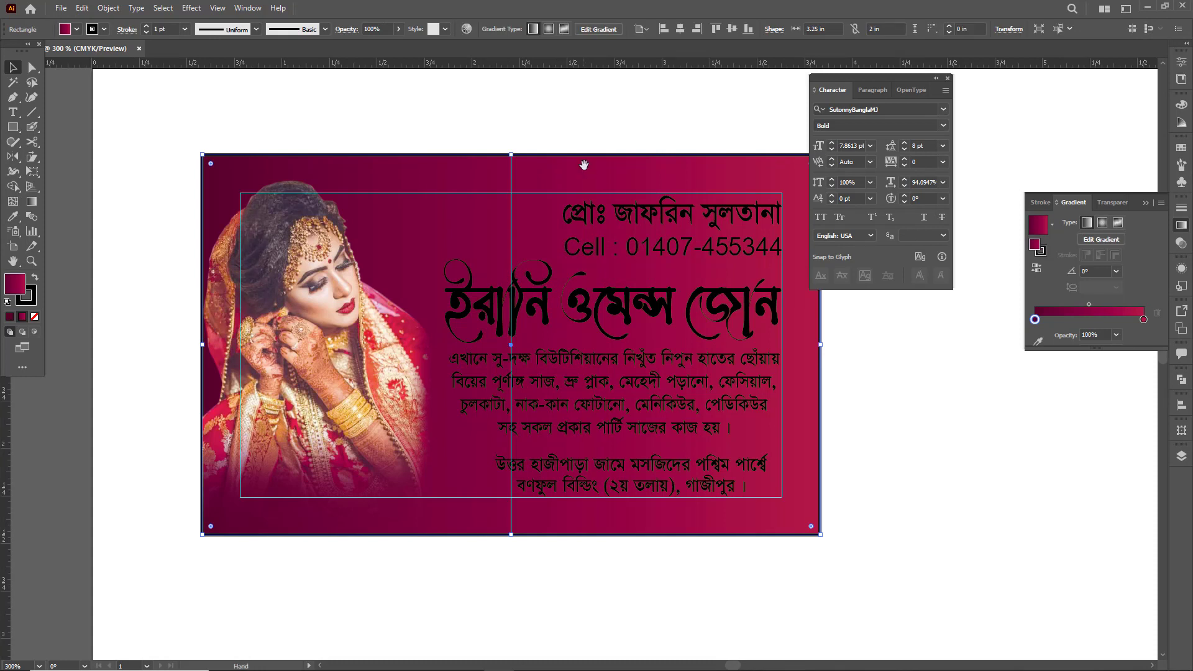
pyautogui.moveTo(585, 167); pyautogui.dragTo(544, 207)
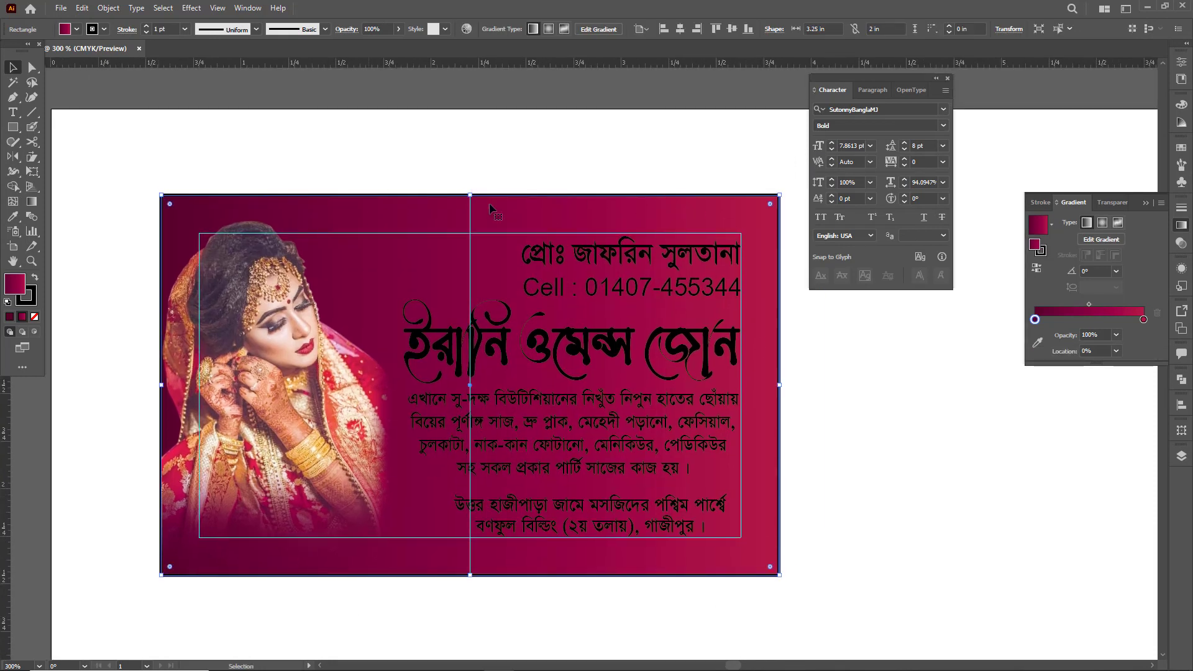
pyautogui.moveTo(542, 217); pyautogui.dragTo(557, 158)
pyautogui.hotkey('ctrl', 'z')
# - Remove the black stroke from the gradient card rectangle and deselect it
pyautogui.click(94, 30)
pyautogui.click(12, 51)
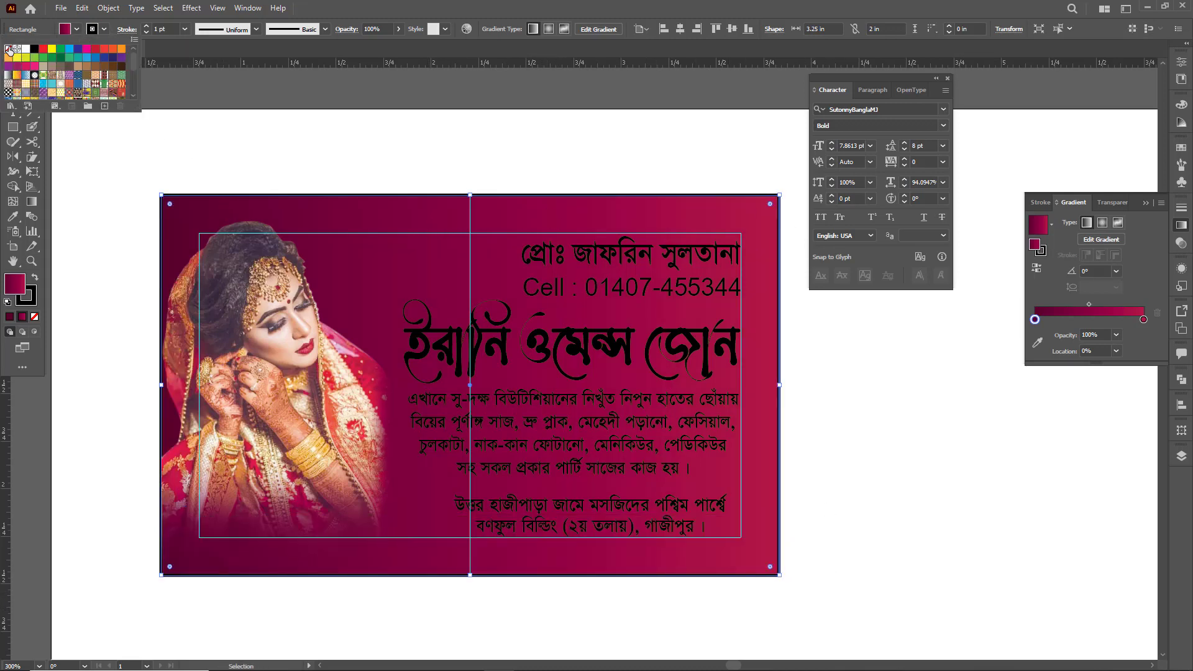
pyautogui.click(223, 116)
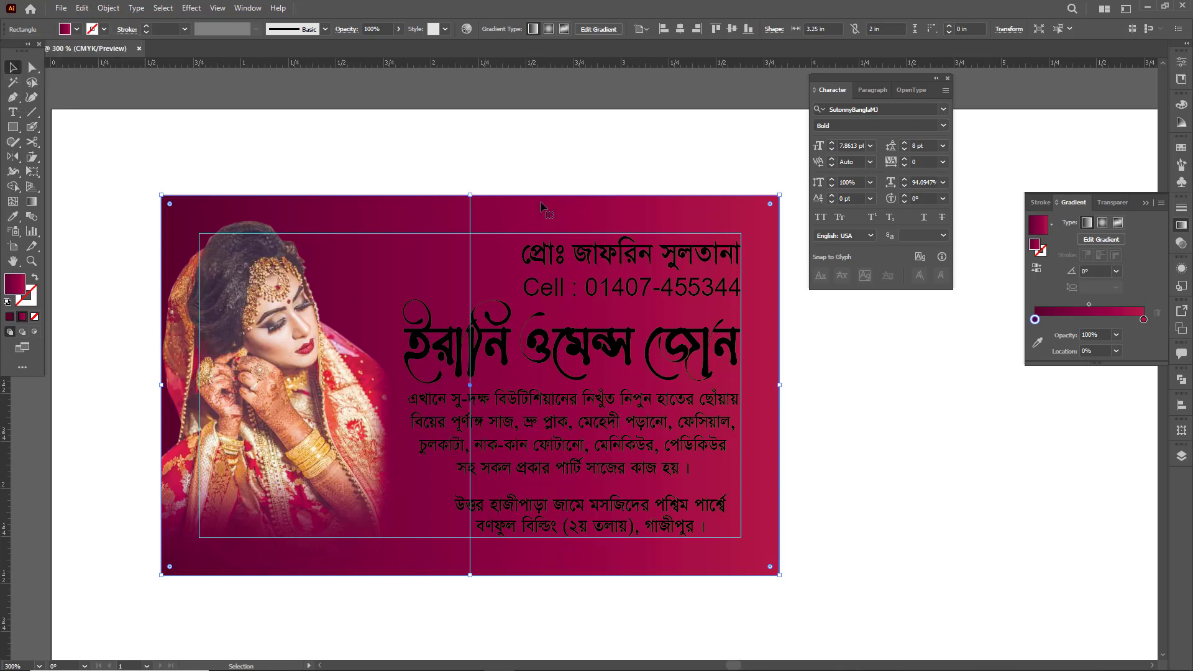
# - Duplicate the gradient card rectangle in place
pyautogui.click(742, 222)
pyautogui.press('a')
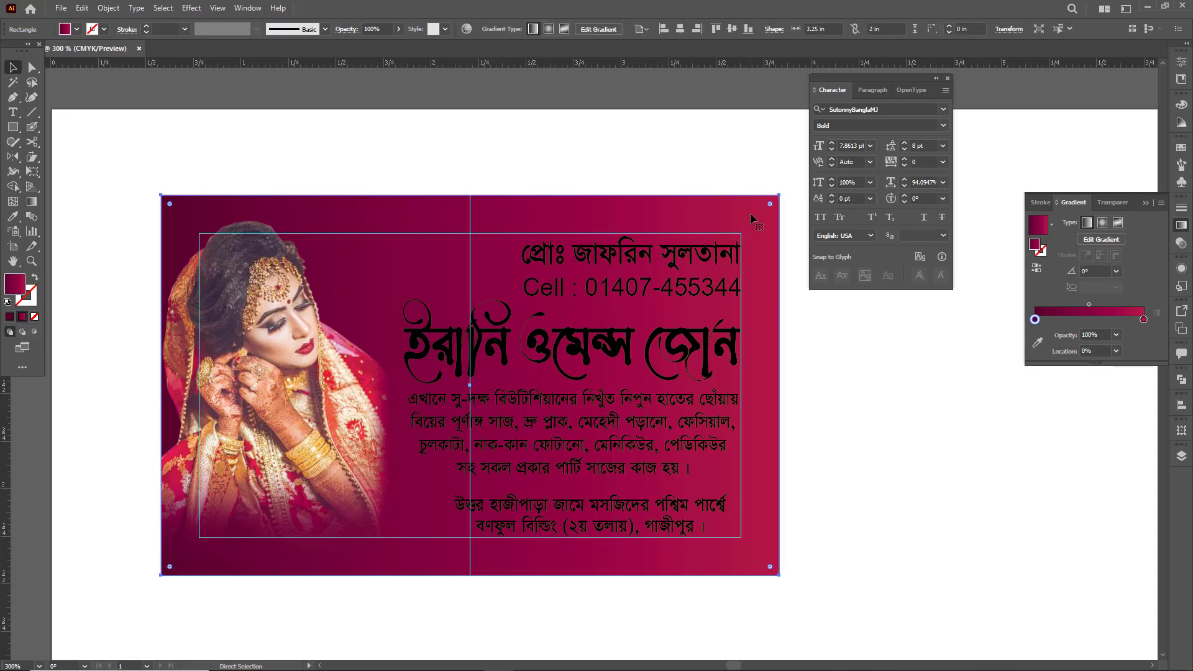
pyautogui.press('v')
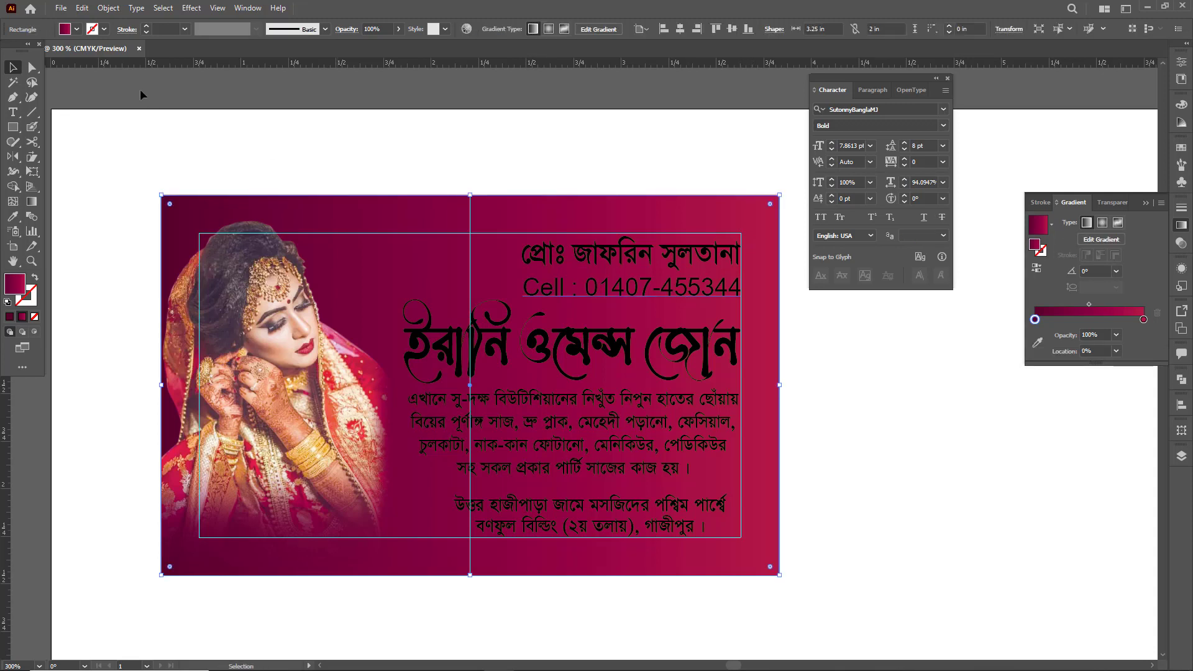
# - Open the Basic Graphics_Dots pattern library and fill the duplicate rectangle with its first dot pattern
pyautogui.click(65, 30)
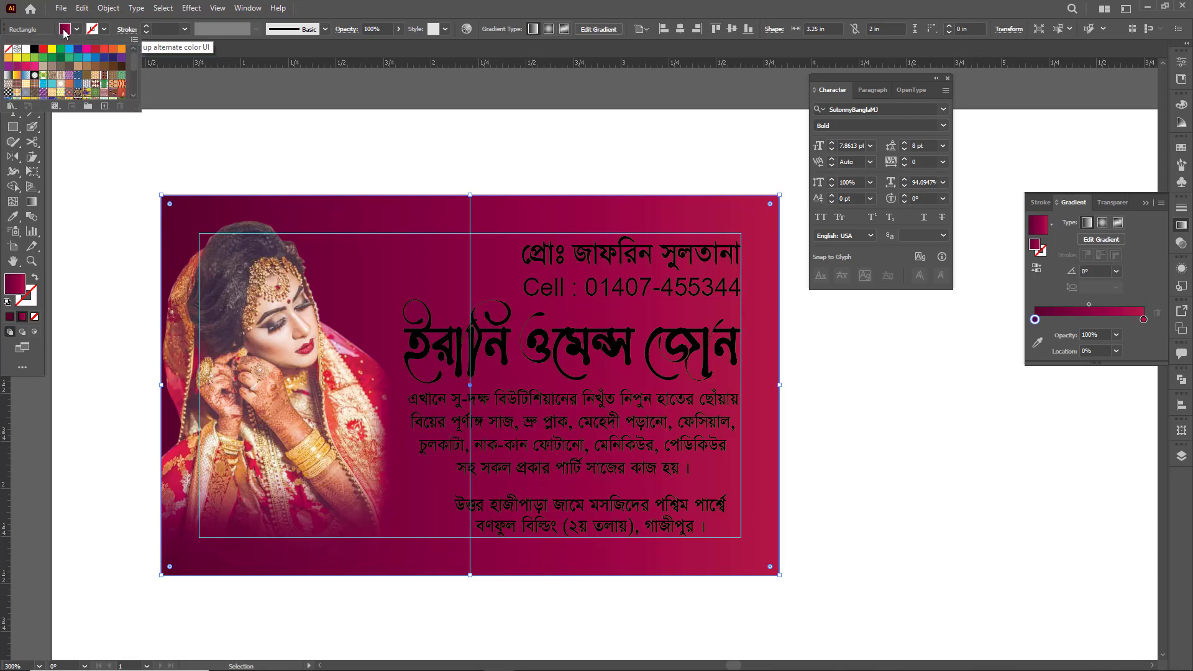
pyautogui.click(10, 107)
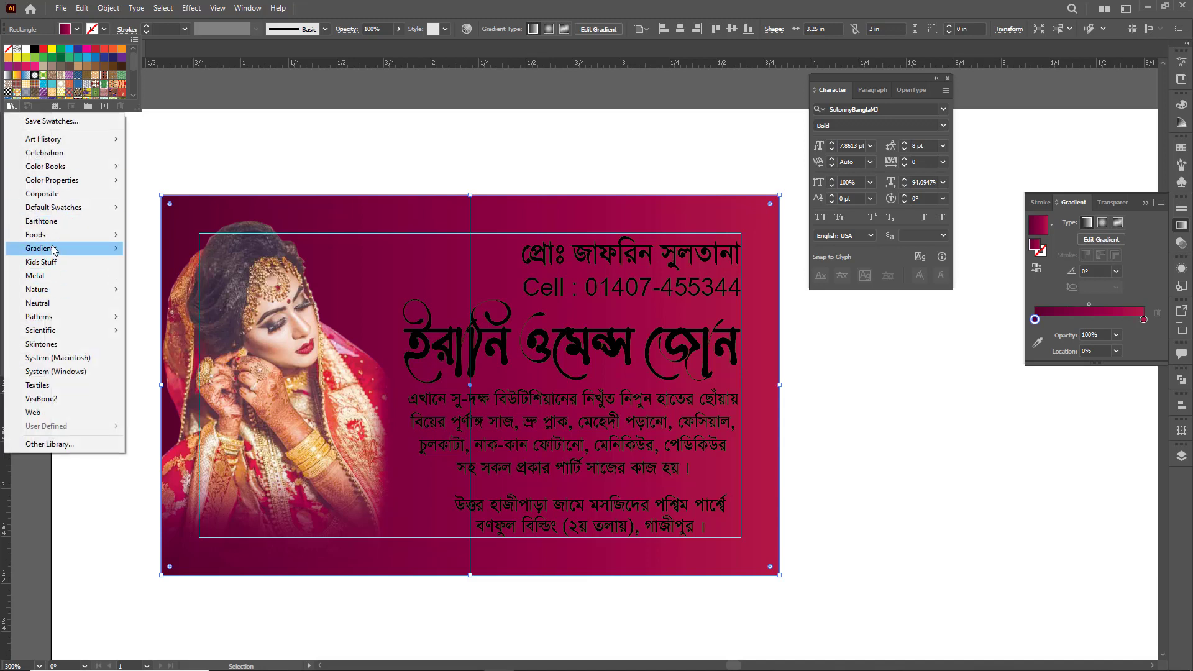
pyautogui.moveTo(87, 316)
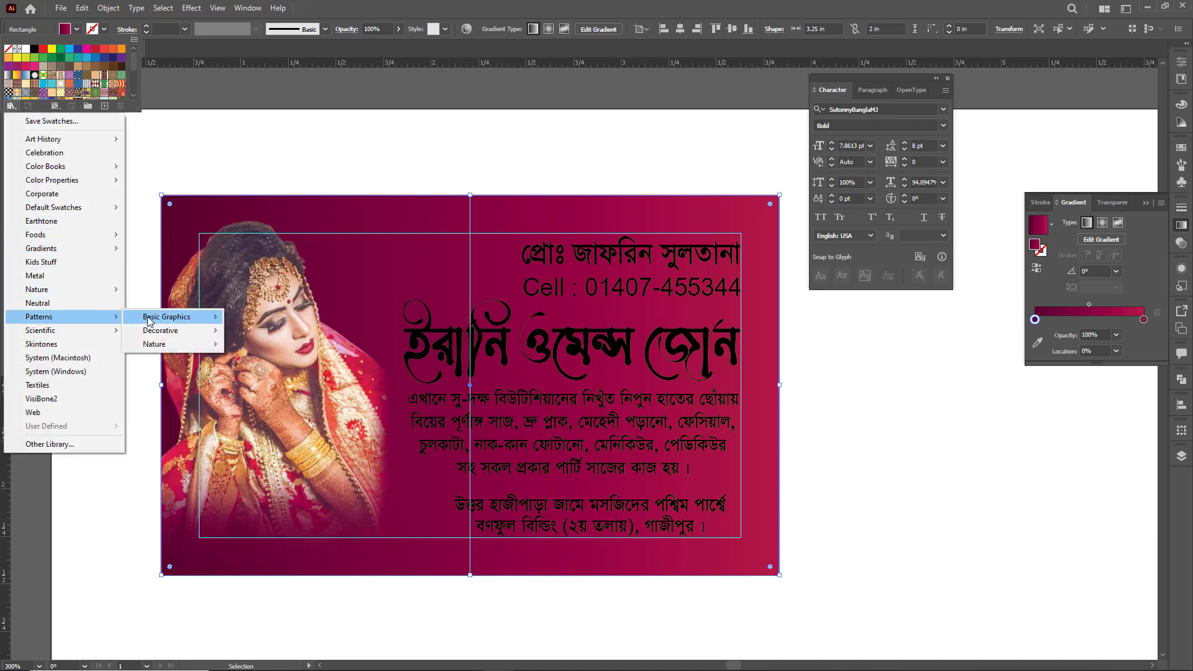
pyautogui.moveTo(183, 323)
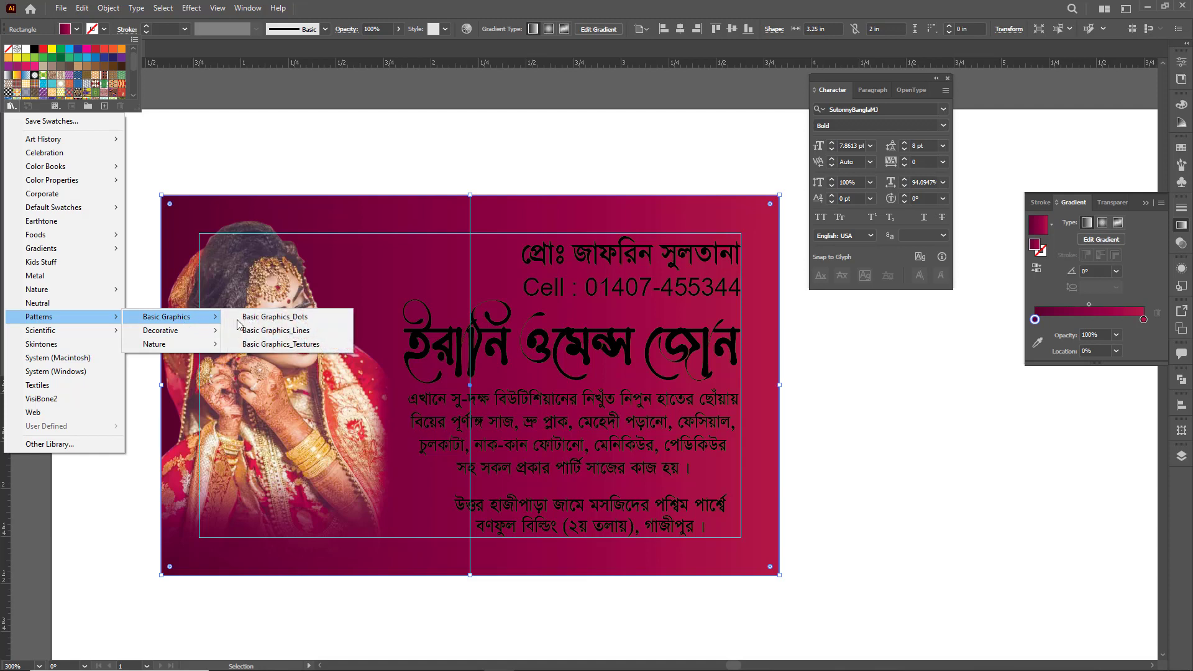
pyautogui.click(287, 321)
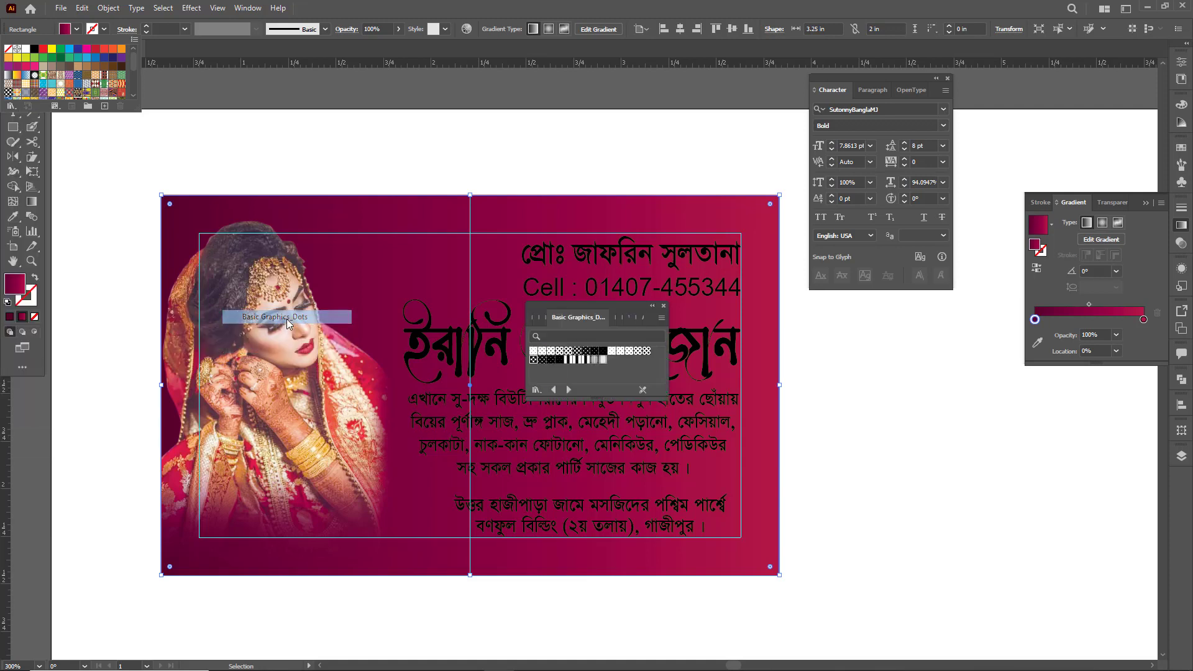
pyautogui.click(534, 353)
pyautogui.click(534, 353)
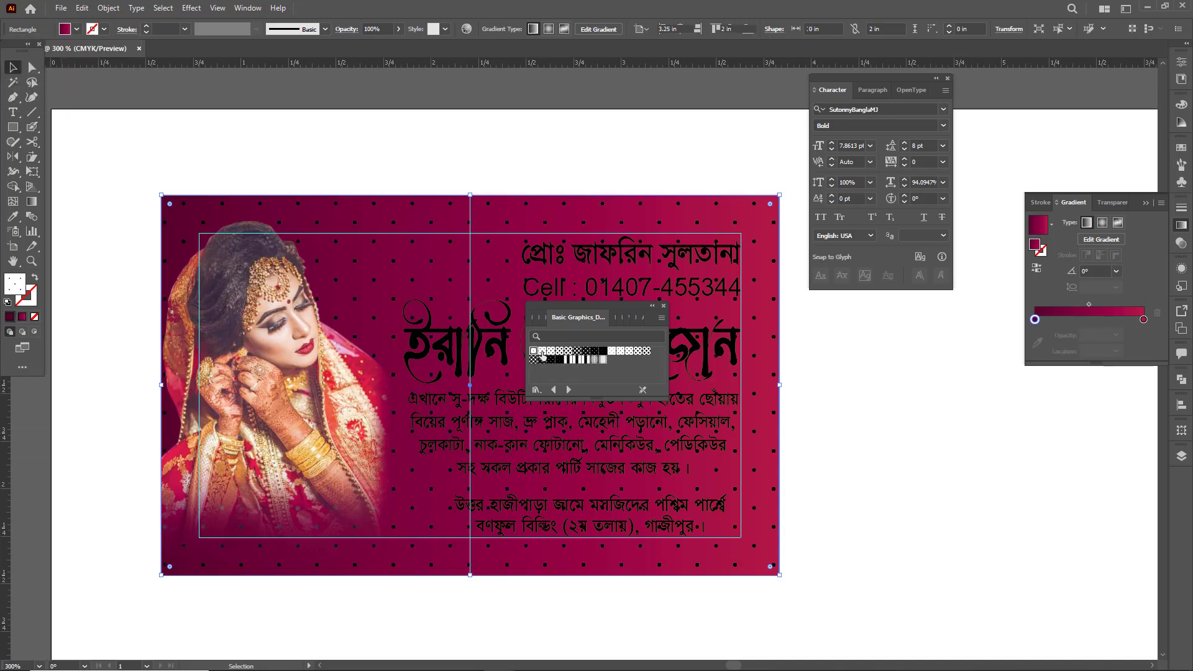
# - Try several other dot patterns as the duplicate rectangle's fill, ending with 6 dpi 10%
pyautogui.click(542, 351)
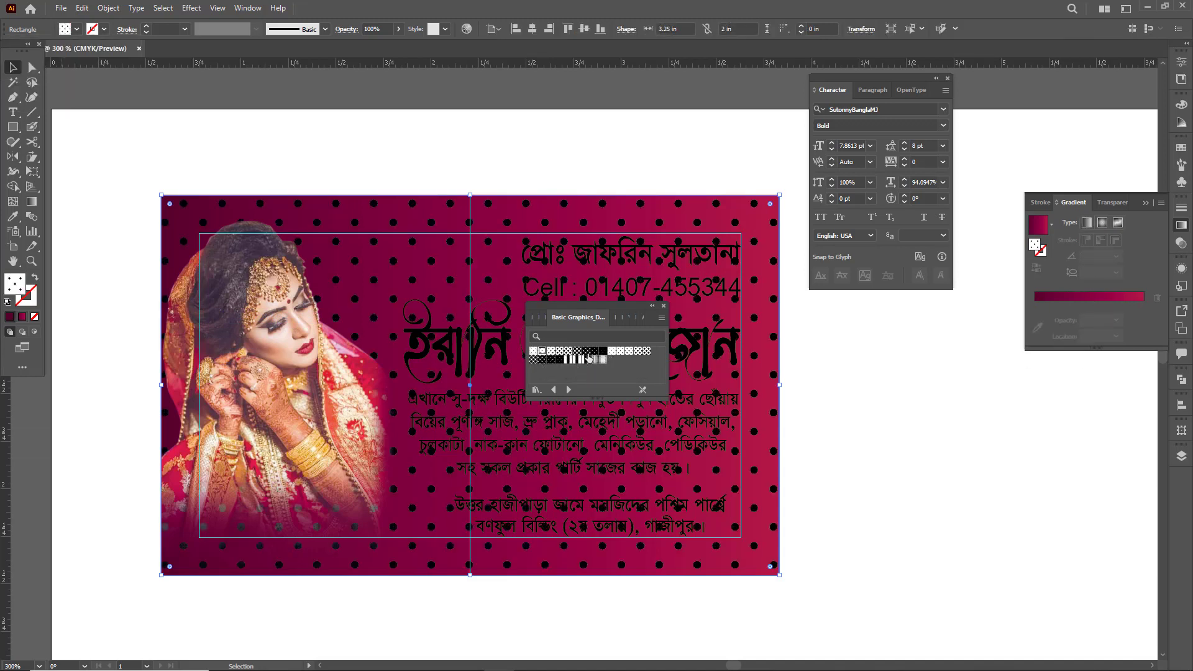
pyautogui.click(577, 352)
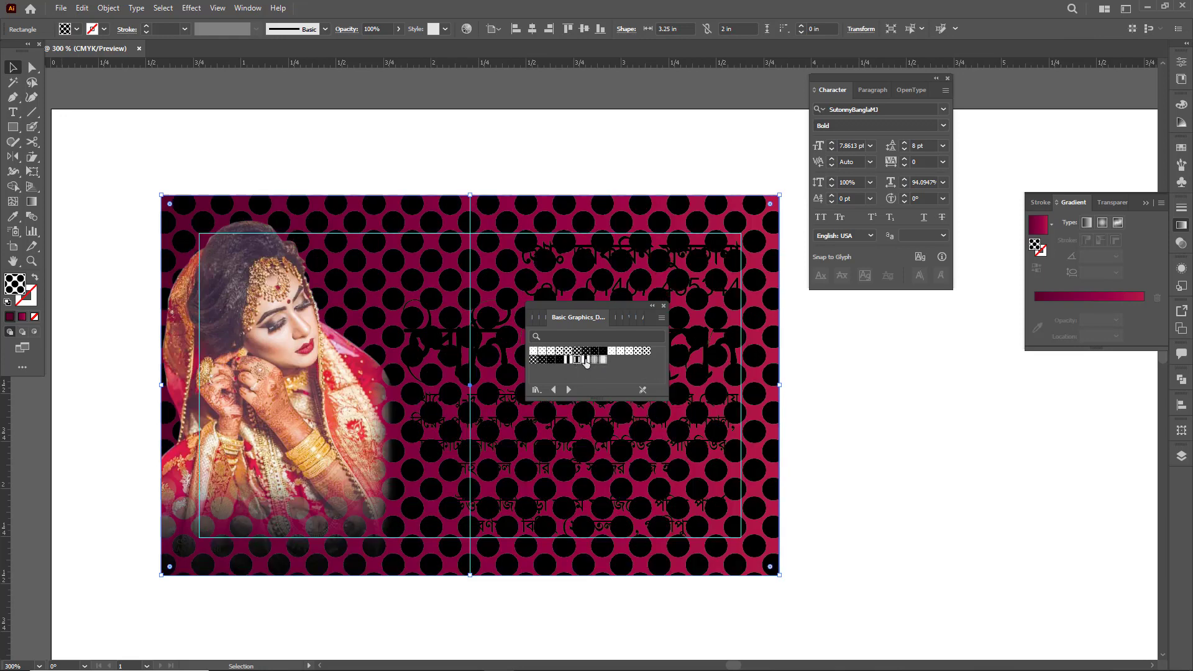
pyautogui.click(586, 359)
pyautogui.click(594, 359)
pyautogui.click(602, 360)
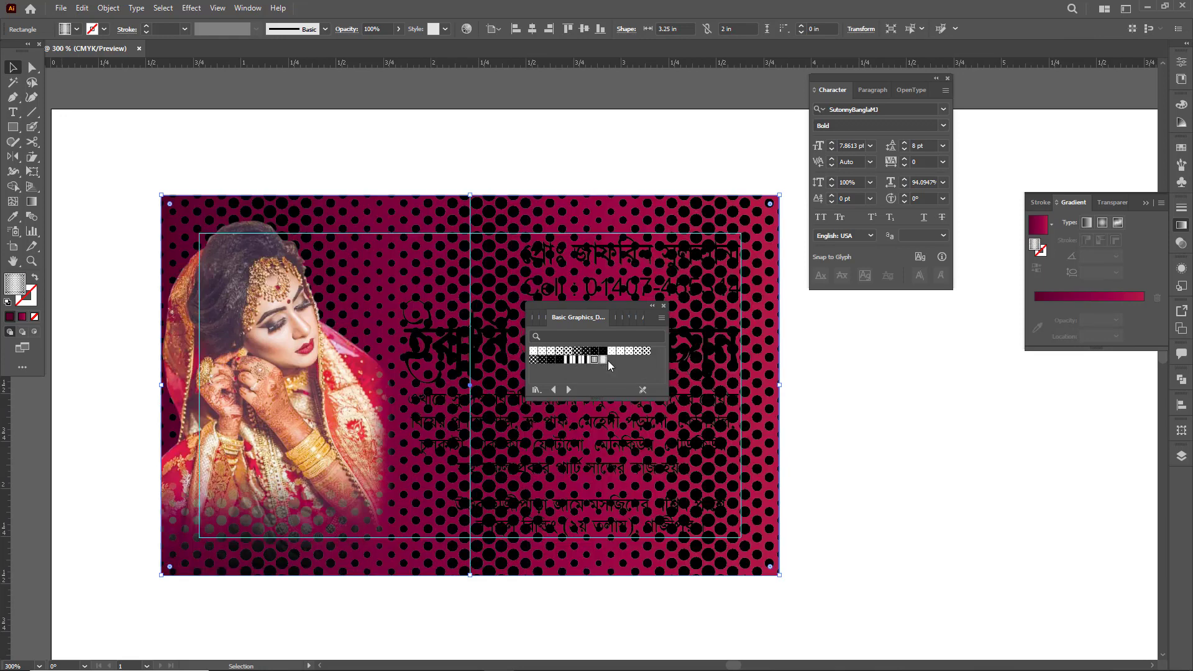
pyautogui.click(619, 352)
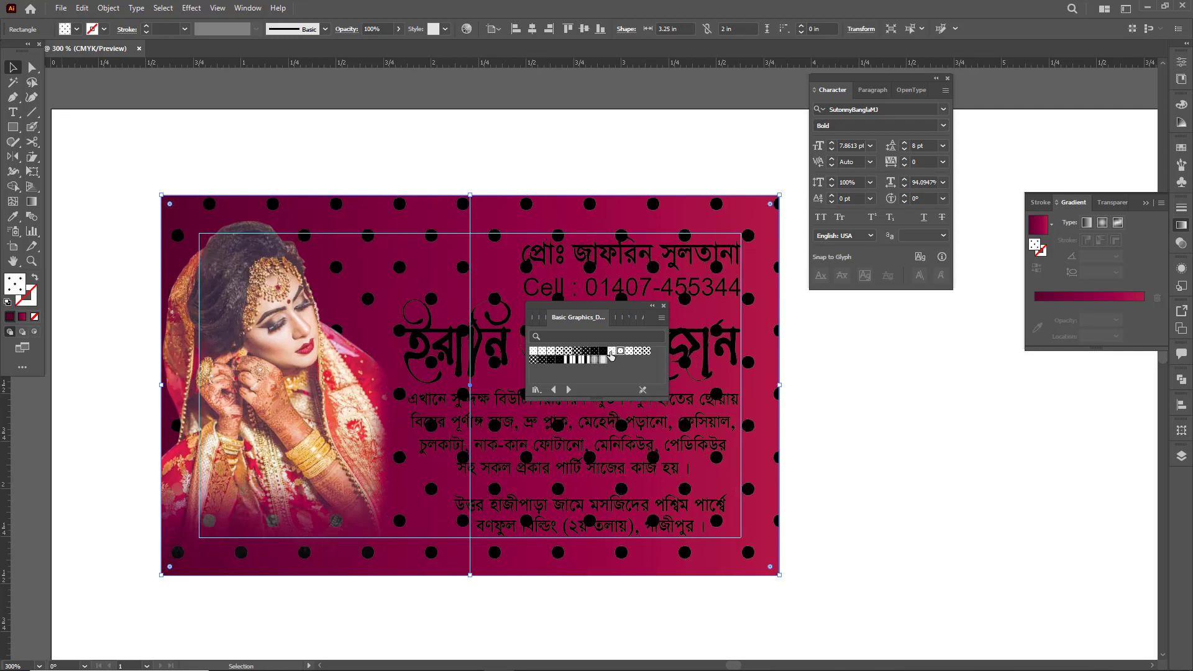
pyautogui.click(611, 351)
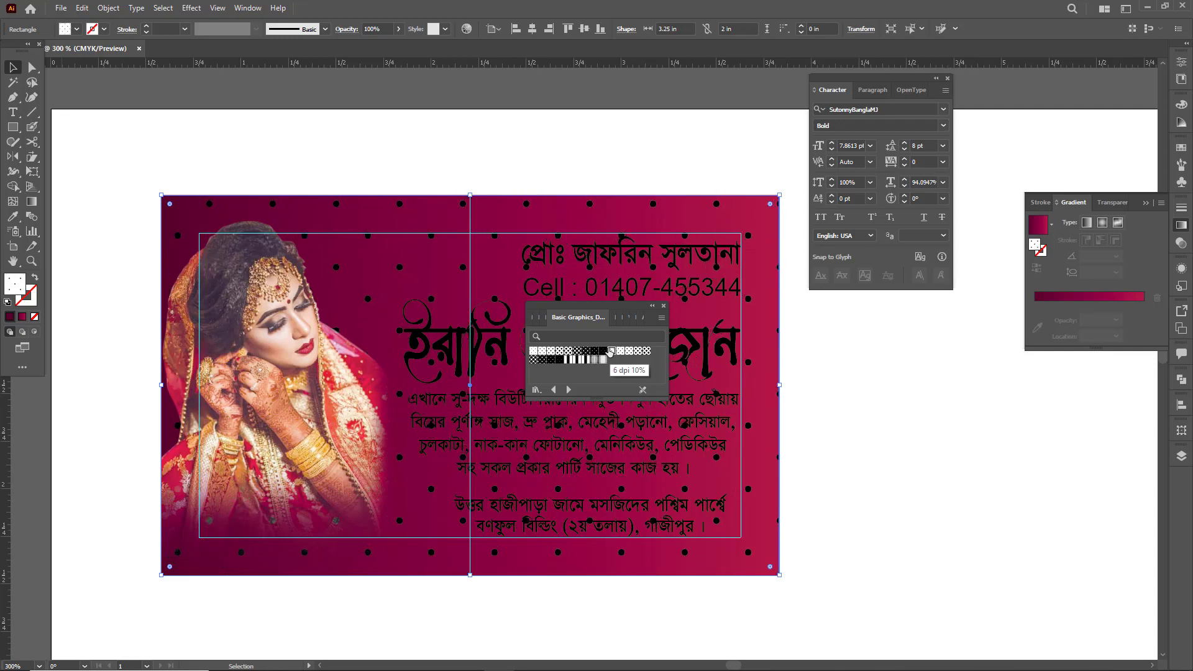
# - Browse the other loaded pattern libraries, including Basic Graphics_Lines and the Nature_Animal set, and close the library window
pyautogui.click(615, 319)
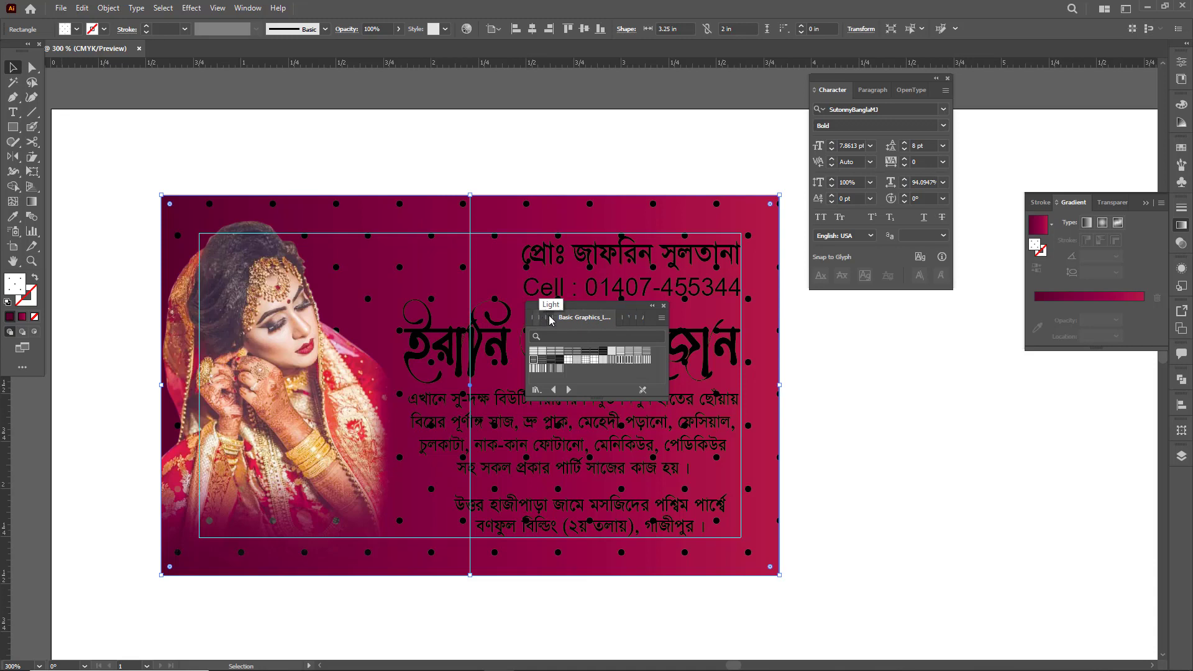
pyautogui.click(630, 319)
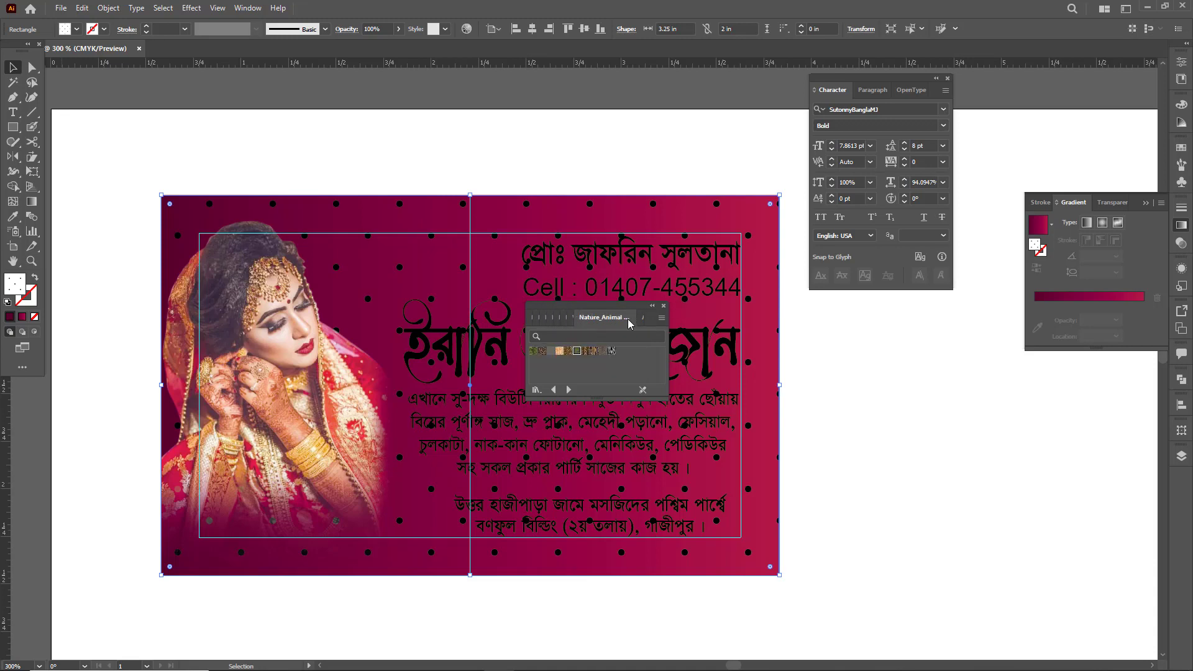
pyautogui.click(565, 319)
pyautogui.click(551, 319)
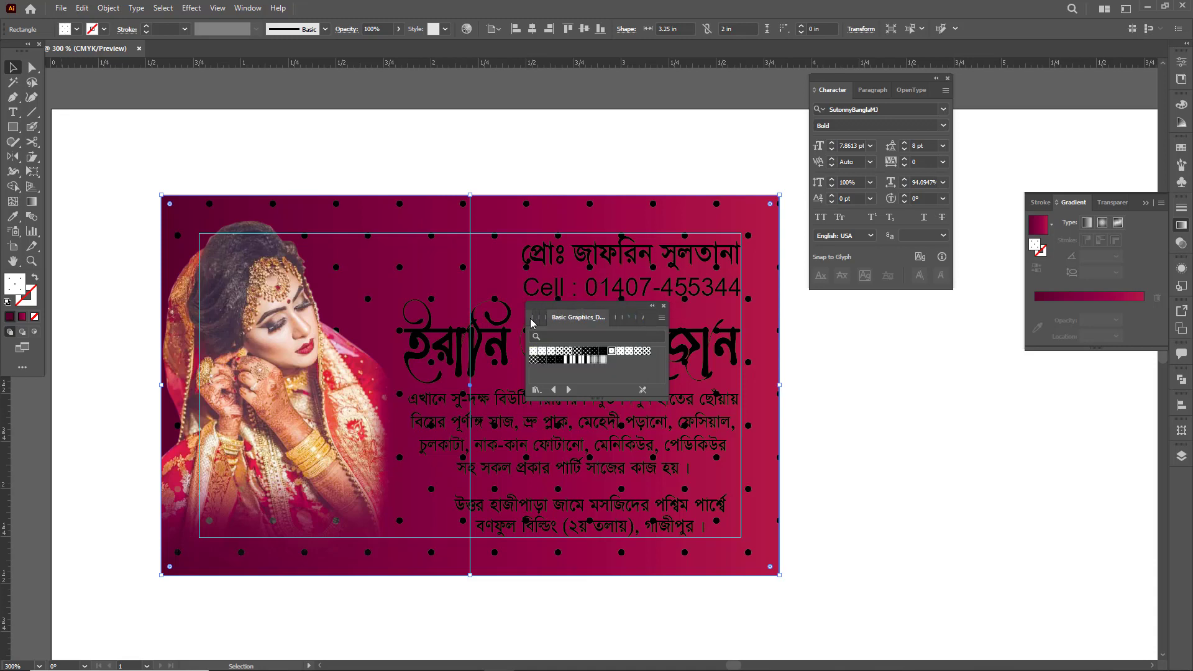
pyautogui.click(614, 322)
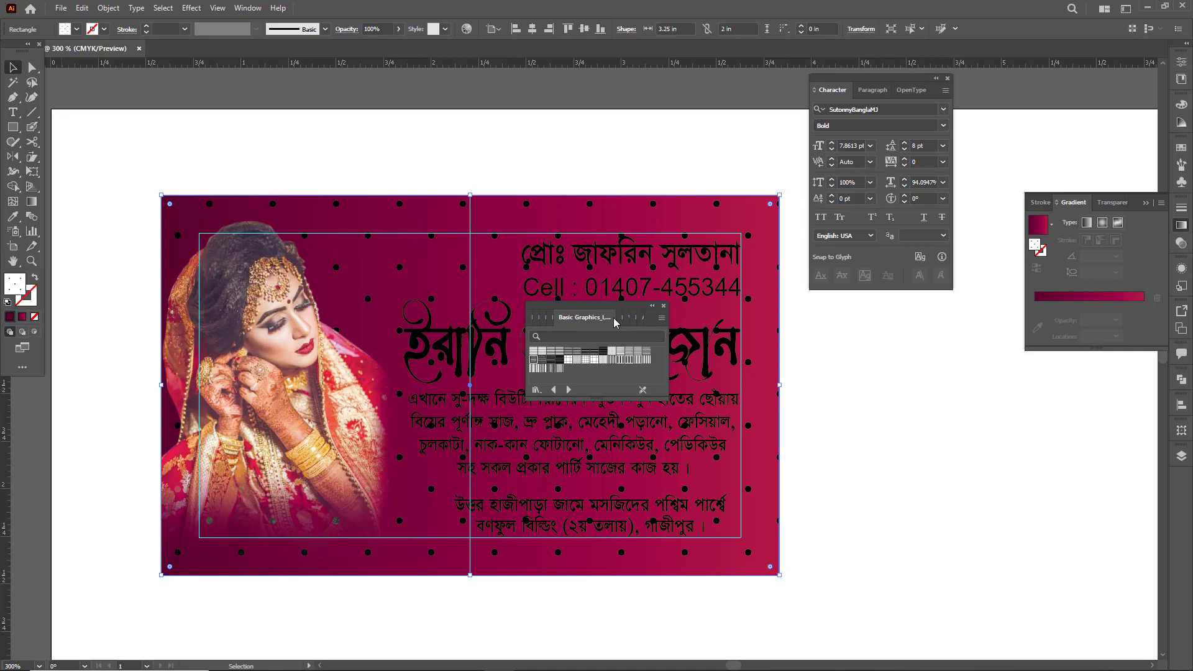
pyautogui.click(662, 306)
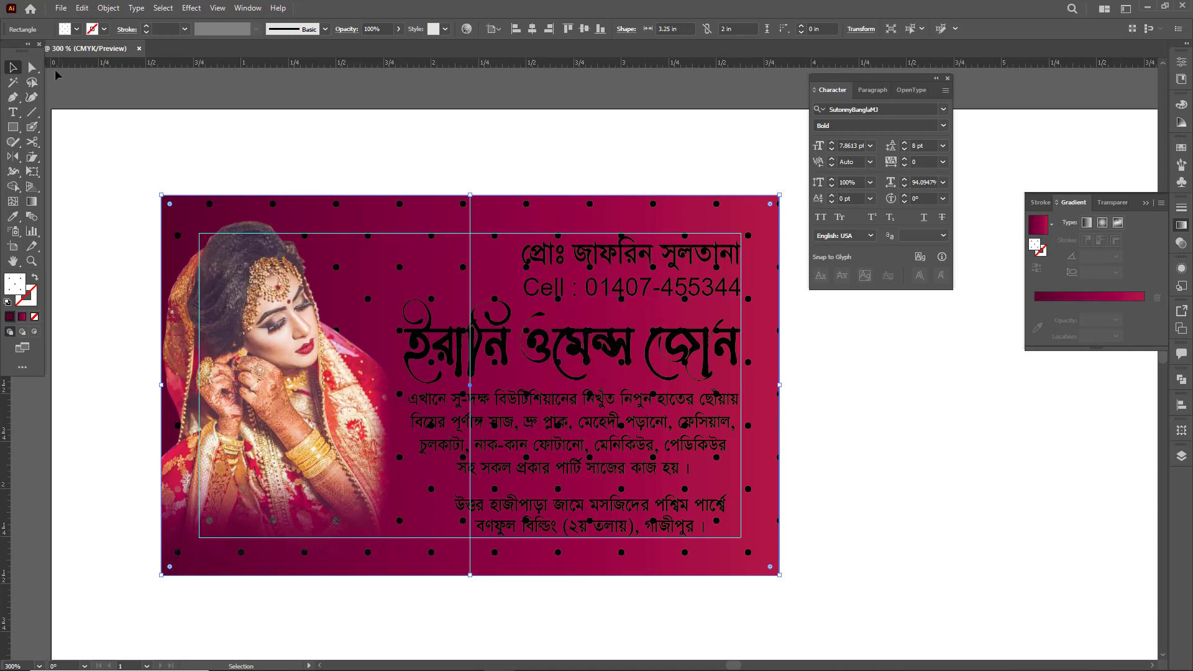
# - Open the Basic Graphics_Lines pattern library and fill the duplicate rectangle with a thin horizontal line pattern
pyautogui.click(65, 29)
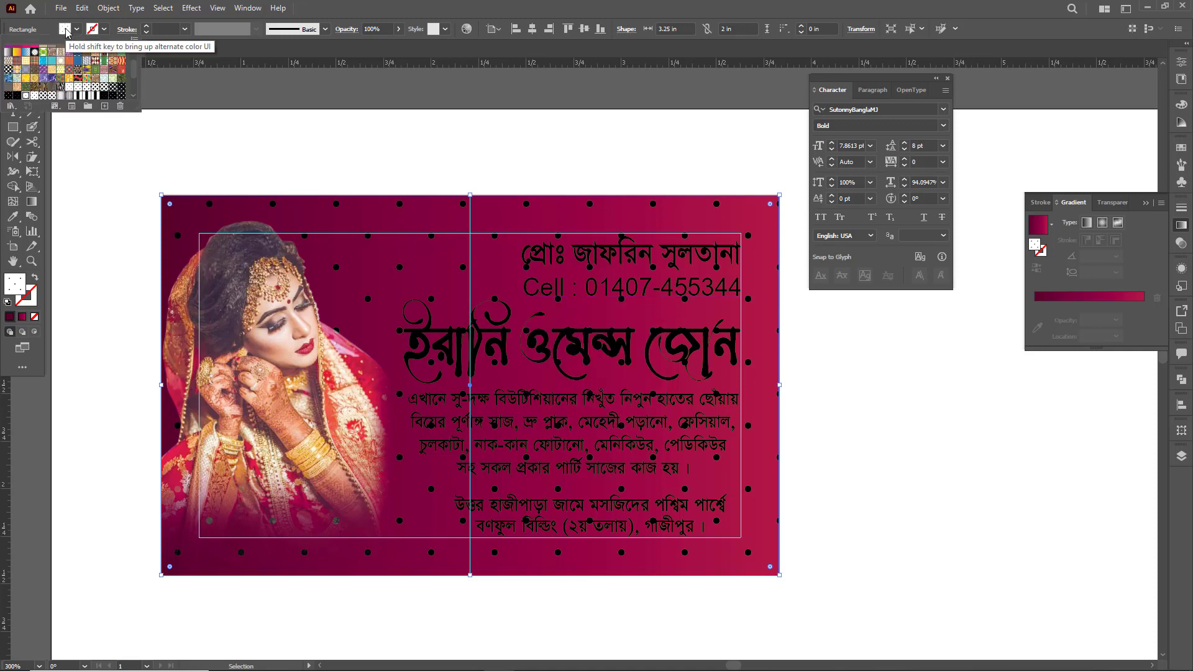
pyautogui.click(12, 106)
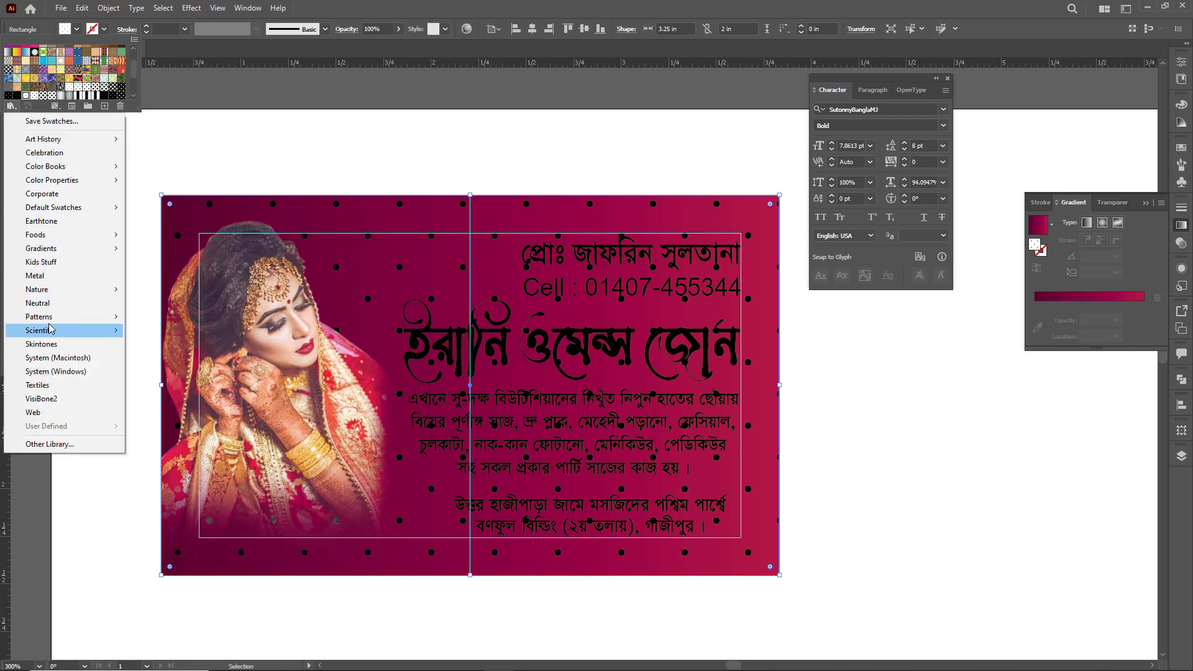
pyautogui.moveTo(51, 319)
pyautogui.moveTo(180, 323)
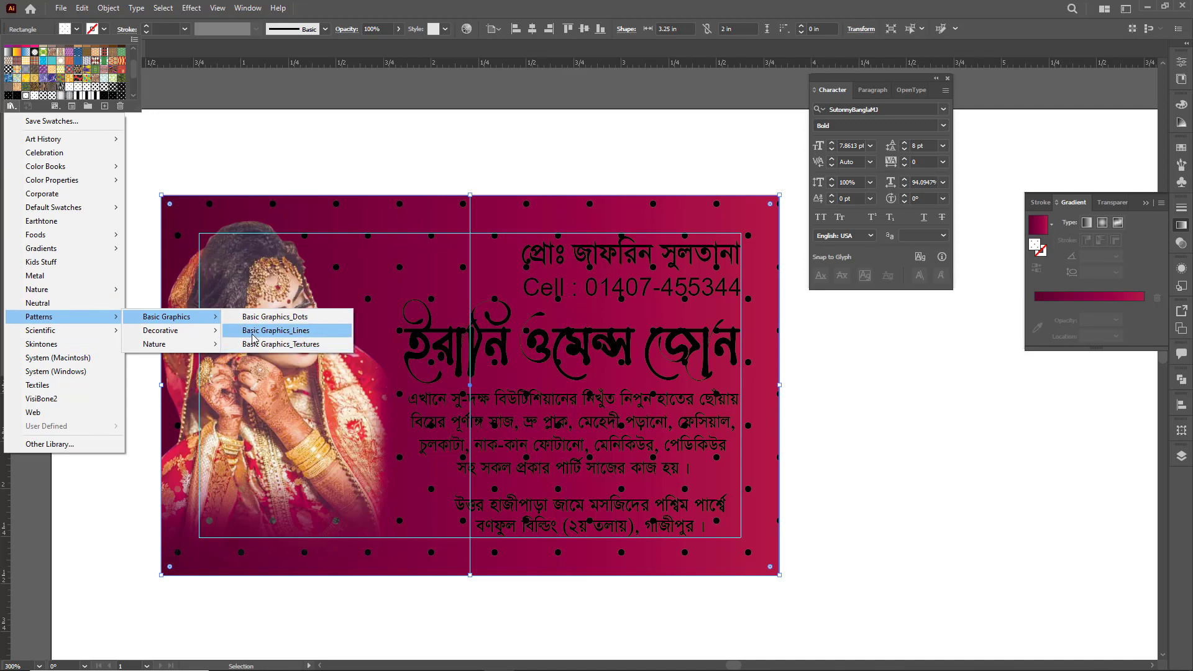
pyautogui.click(290, 331)
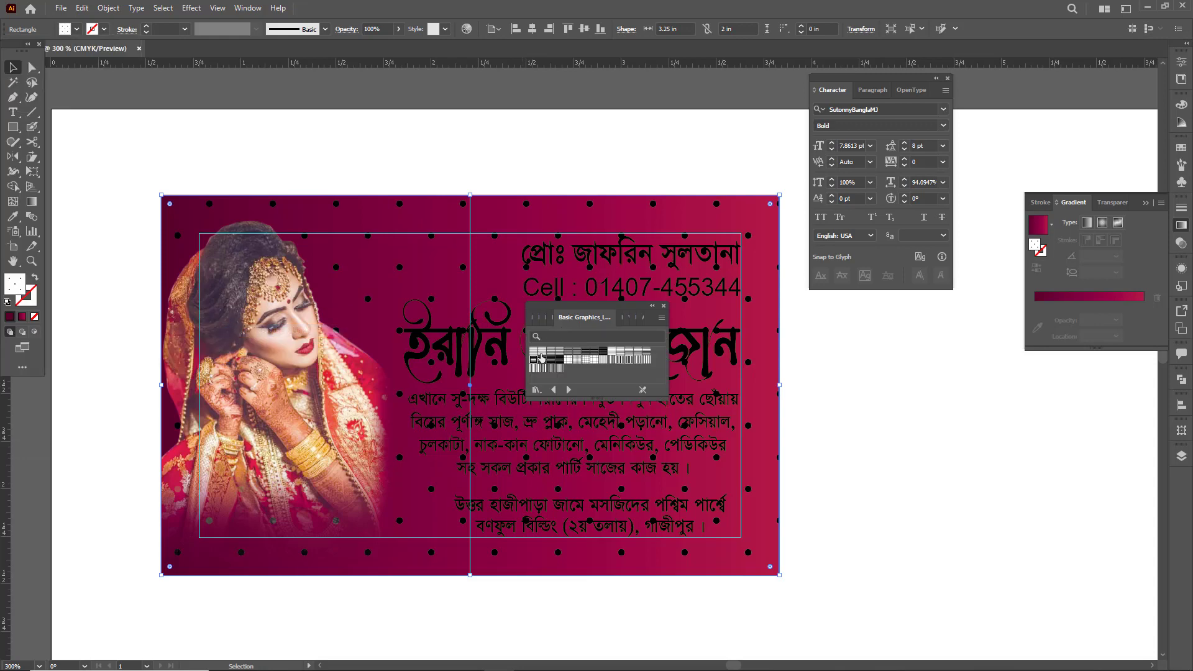
pyautogui.click(542, 352)
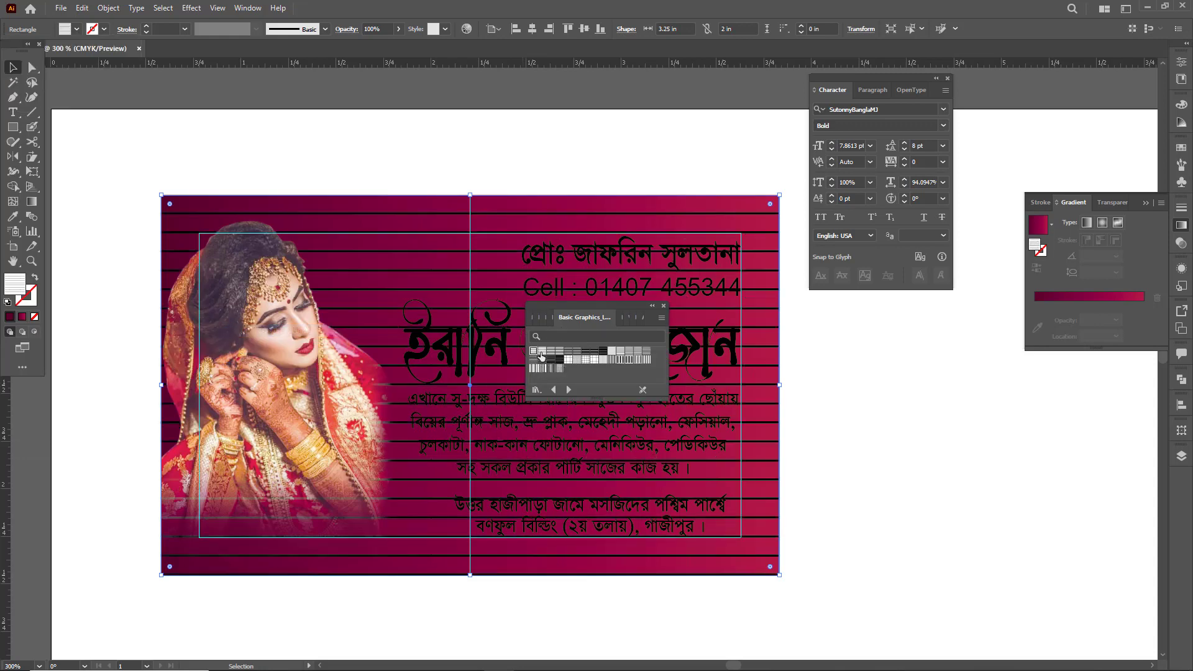
# - Try the remaining horizontal line patterns in the library's first row as the duplicate rectangle's fill
pyautogui.click(548, 353)
pyautogui.click(558, 353)
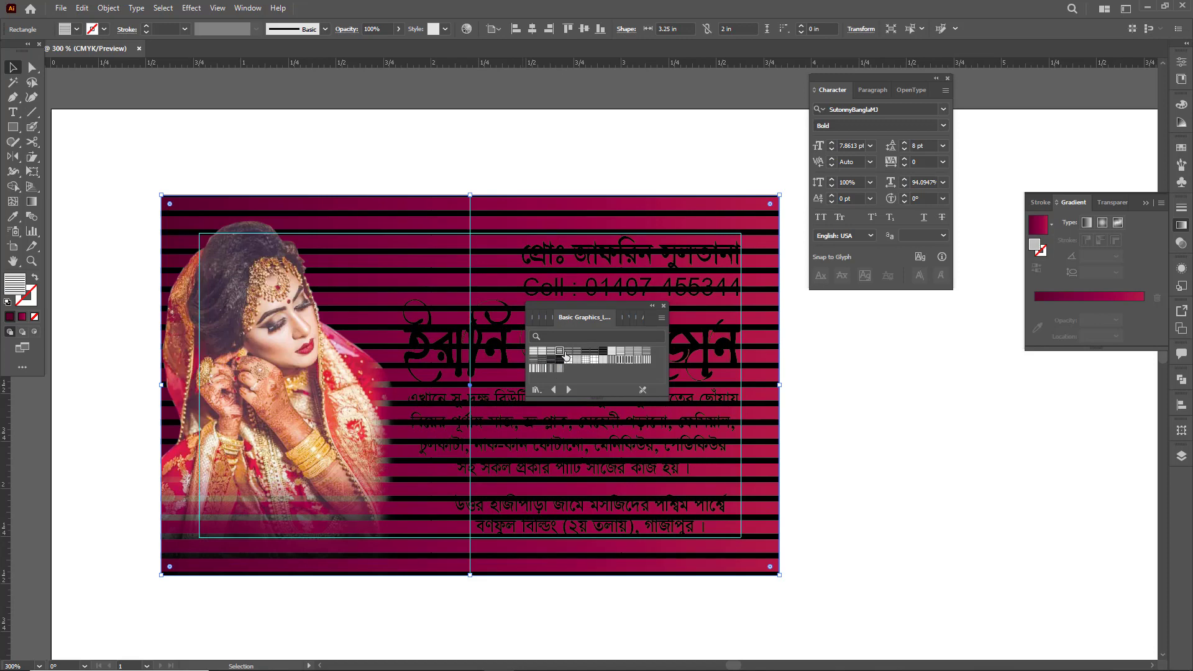
pyautogui.click(566, 353)
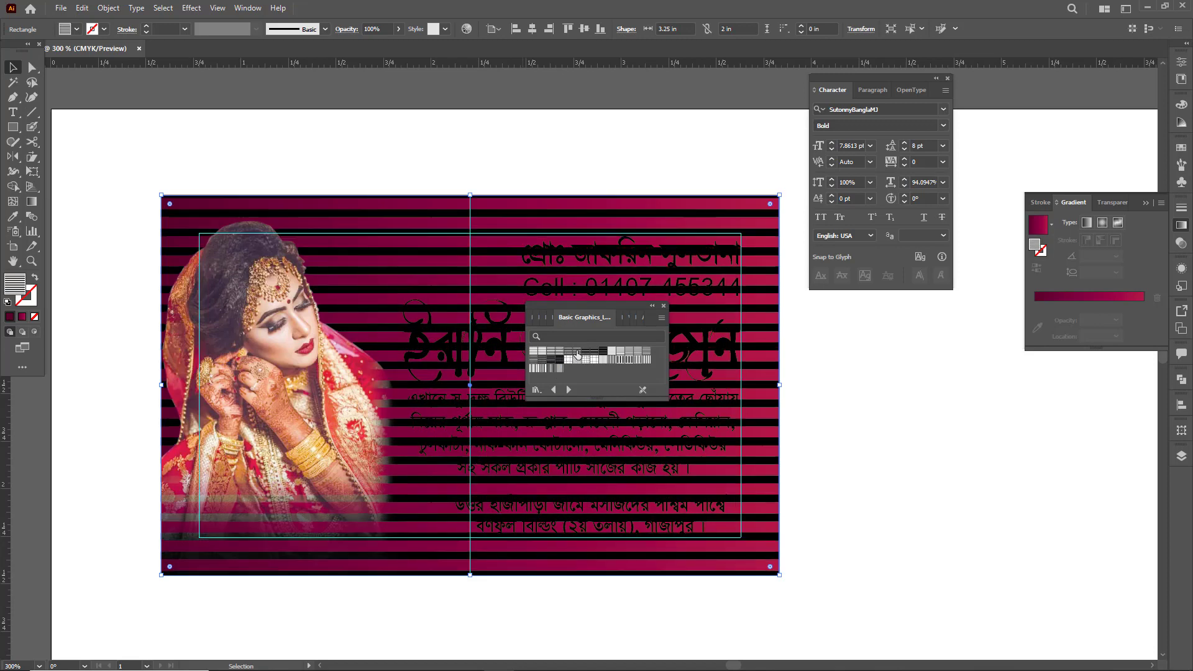
pyautogui.click(568, 353)
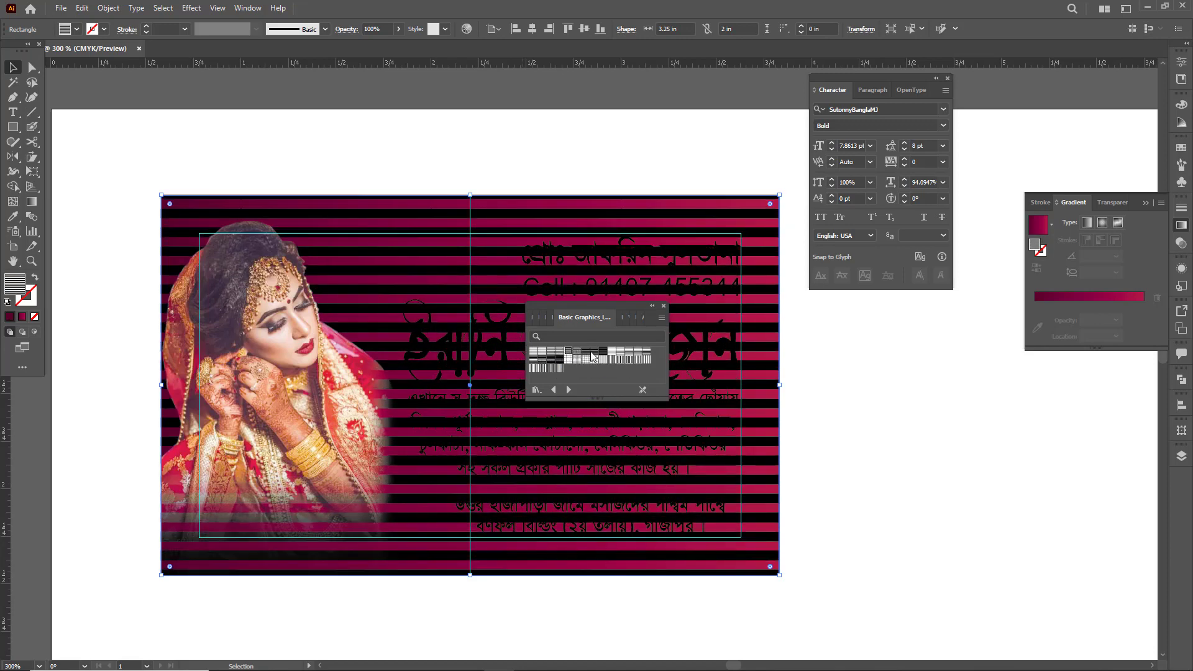
pyautogui.click(594, 353)
pyautogui.click(603, 353)
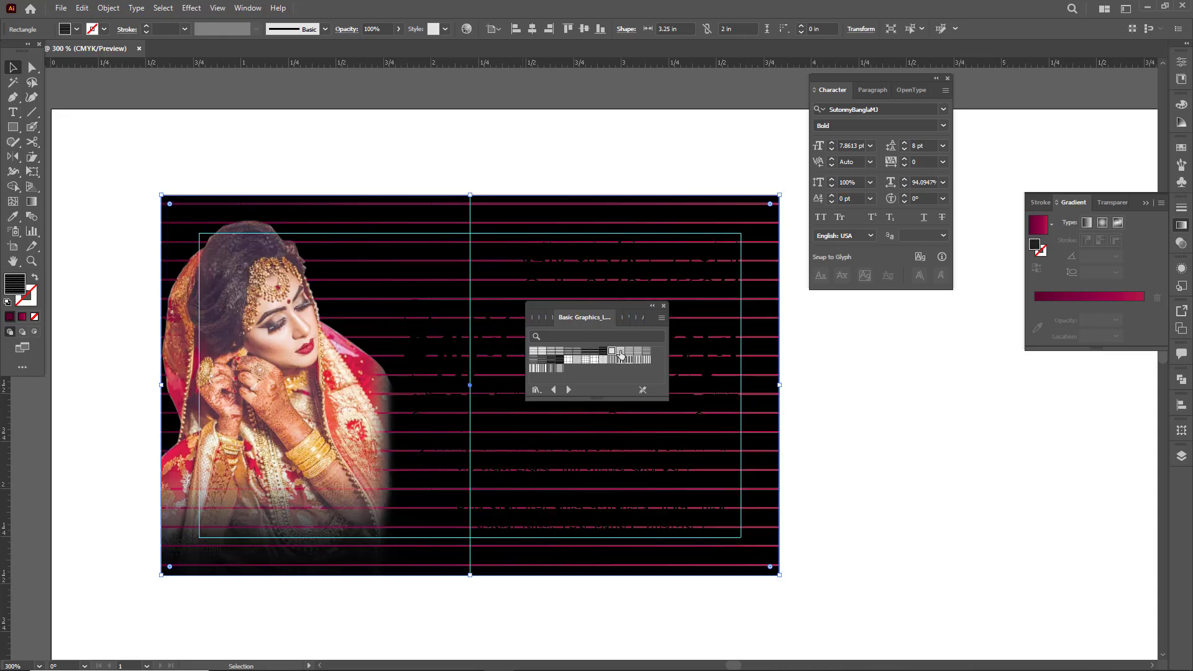
pyautogui.click(613, 353)
pyautogui.click(629, 353)
pyautogui.click(637, 353)
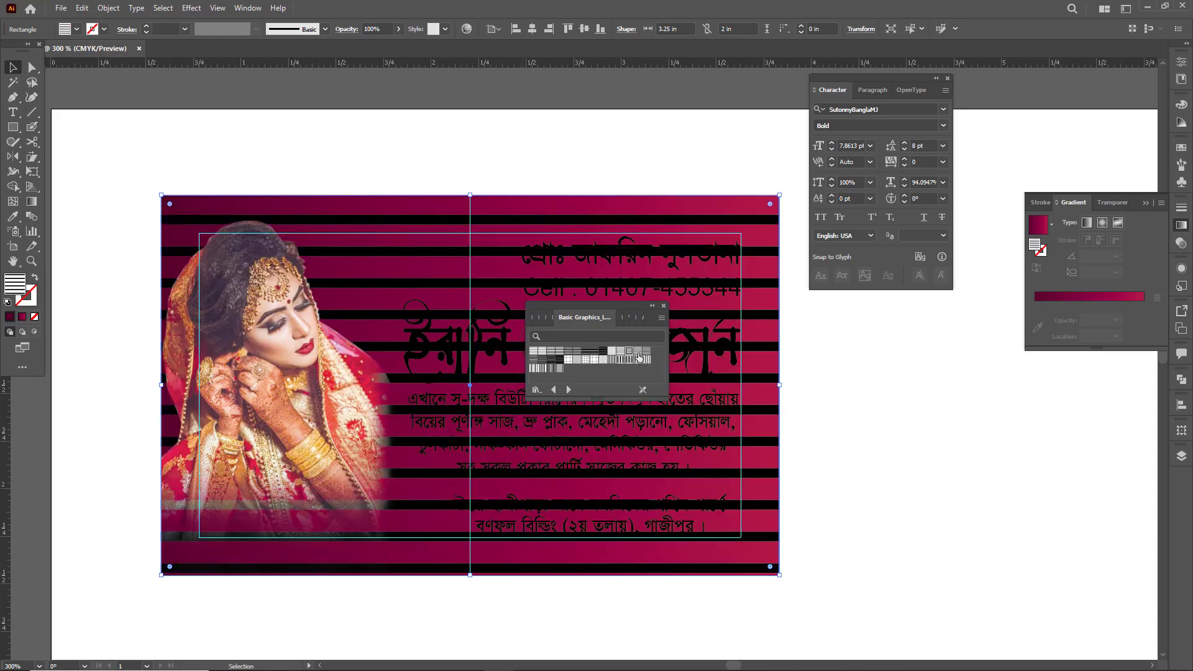
pyautogui.click(646, 354)
# - Try the vertical stripe, grid and thick horizontal line patterns in the library's second row as the rectangle's fill
pyautogui.click(646, 361)
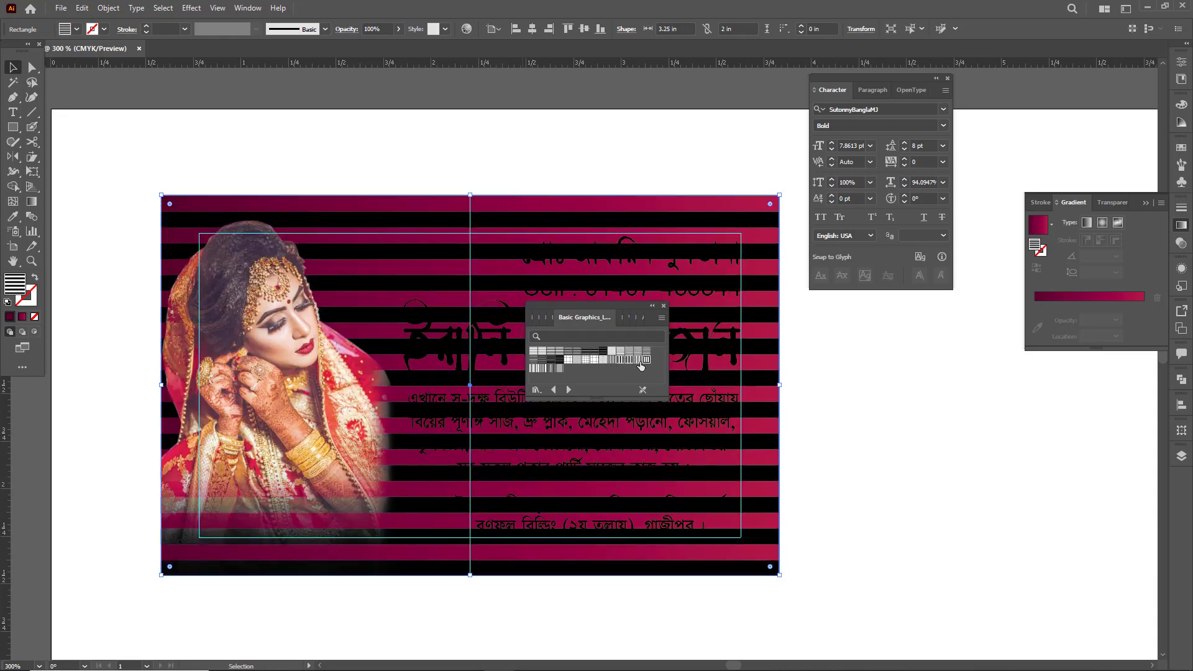
pyautogui.click(638, 361)
pyautogui.click(629, 361)
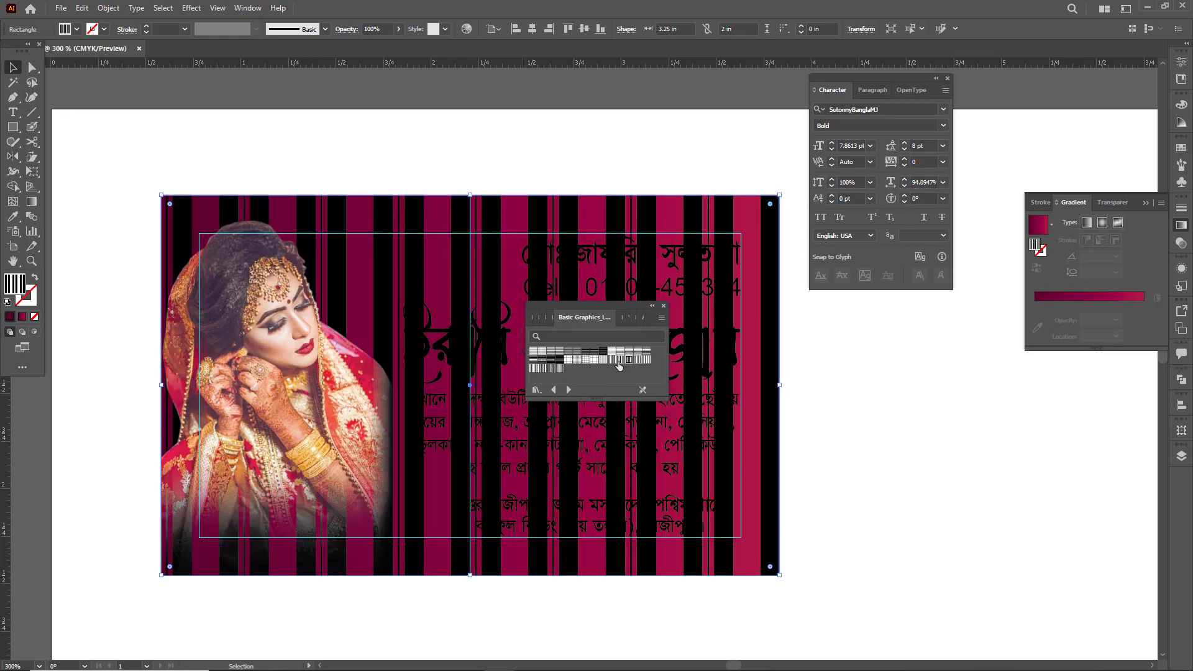
pyautogui.click(602, 360)
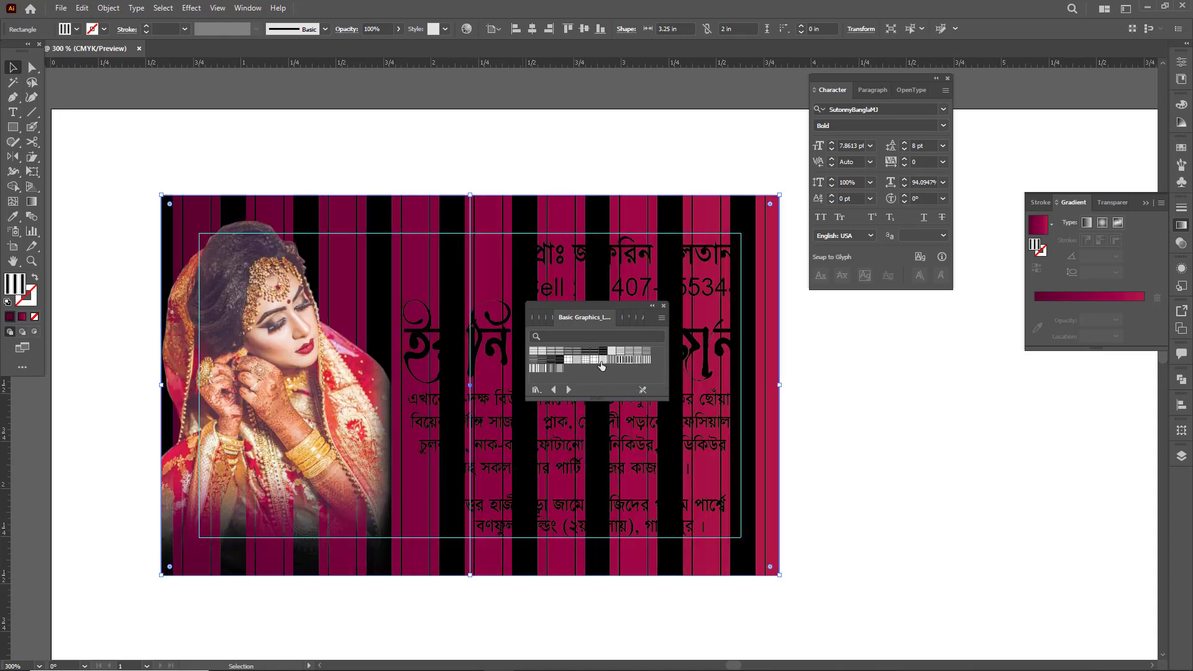
pyautogui.click(598, 360)
pyautogui.click(593, 360)
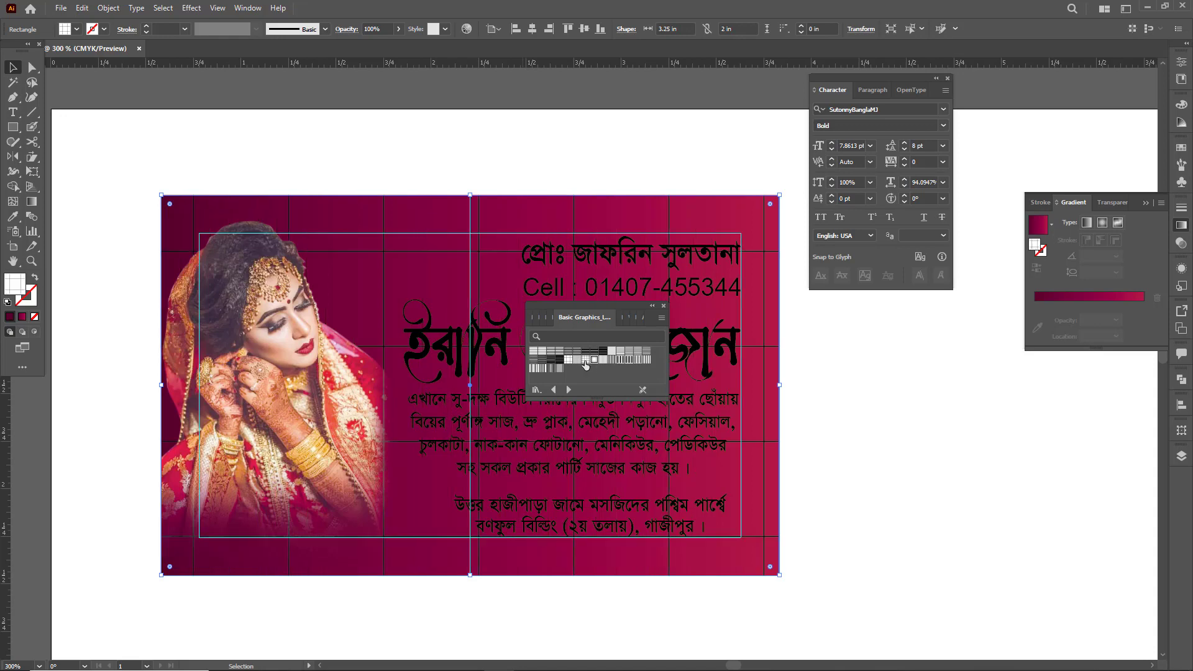
pyautogui.click(572, 360)
pyautogui.click(559, 361)
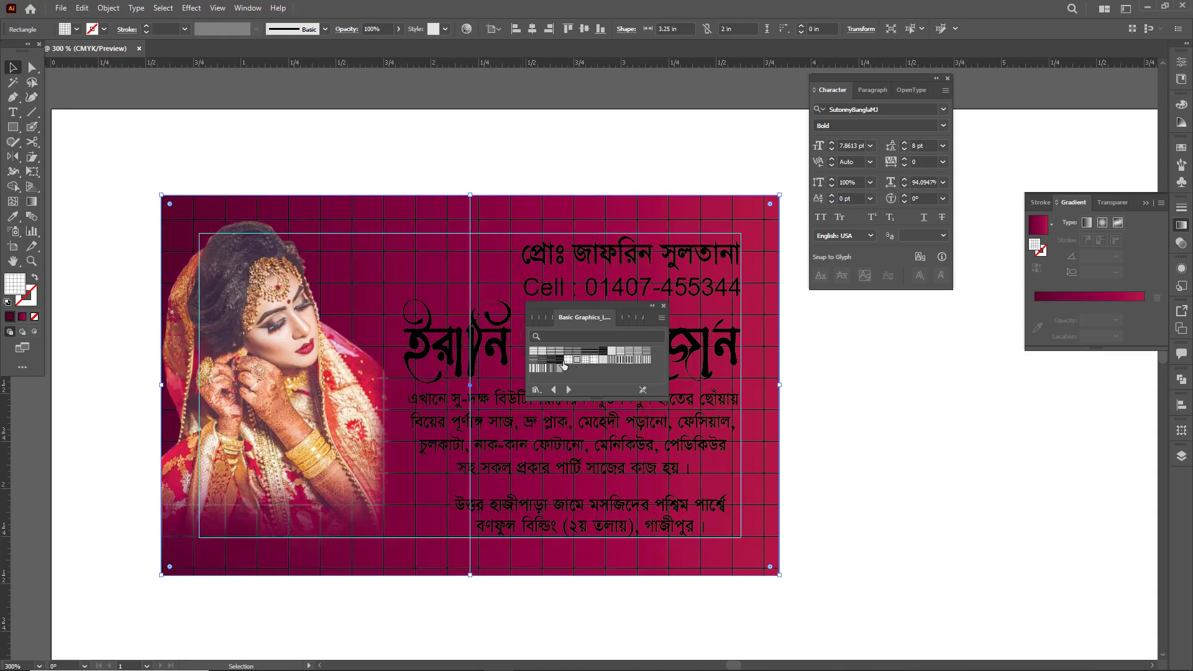
pyautogui.click(551, 361)
pyautogui.click(543, 360)
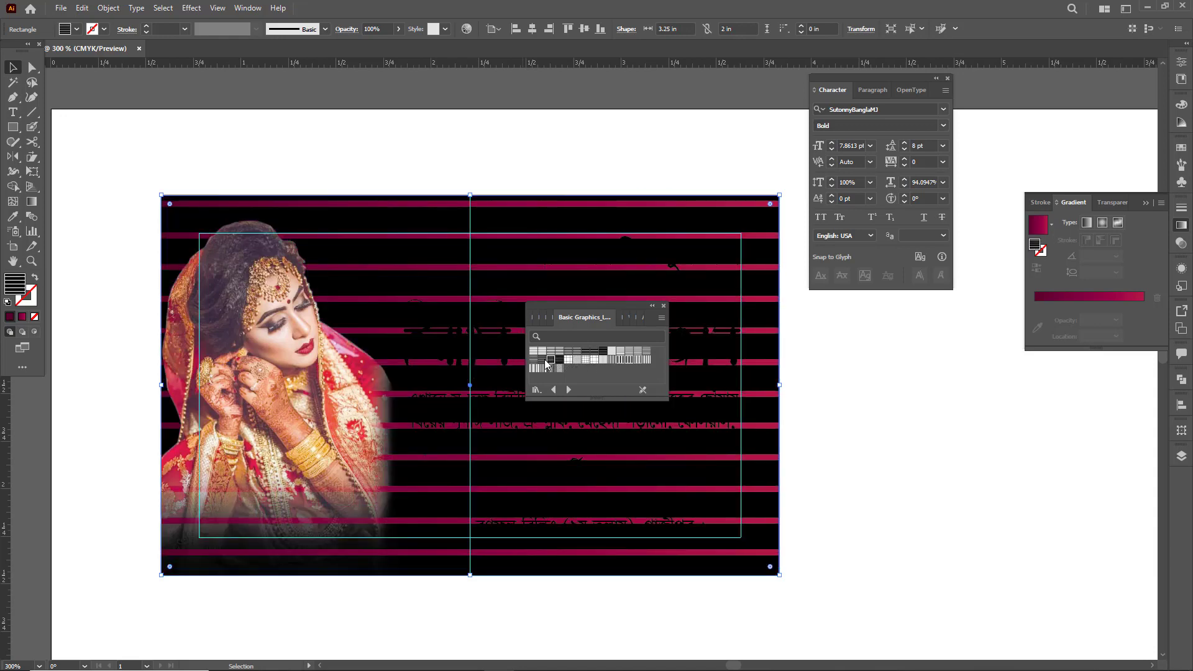
pyautogui.click(534, 361)
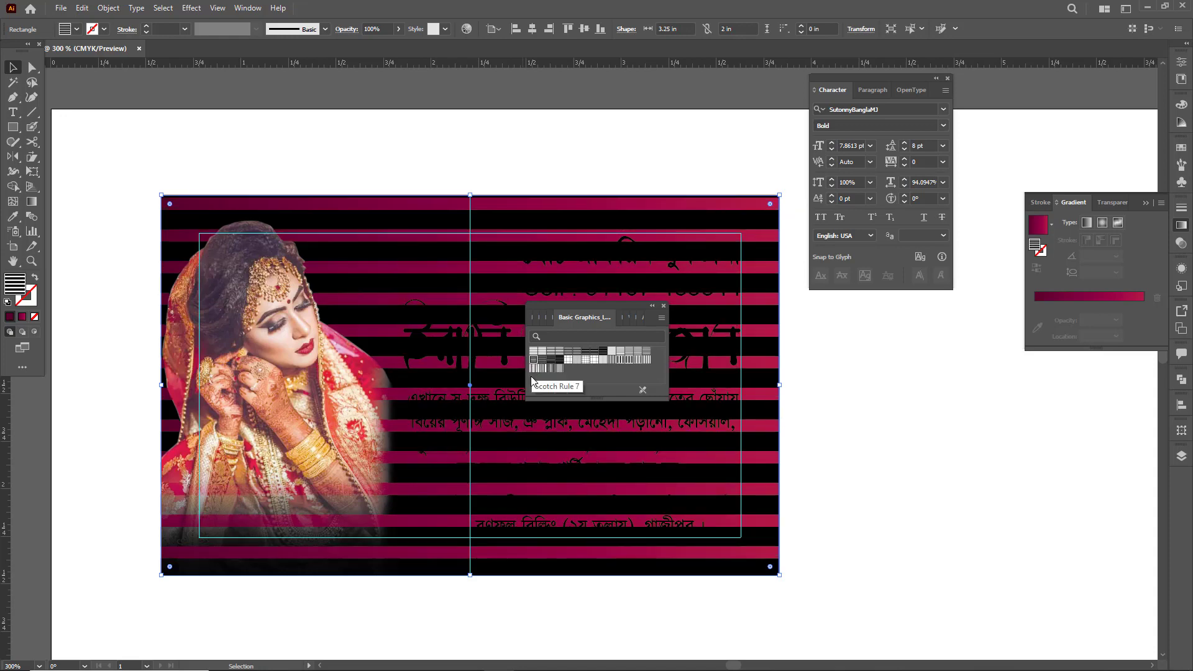
# - Compare the vertical line patterns in the library's final row and fill the duplicate rectangle with the last one
pyautogui.click(534, 369)
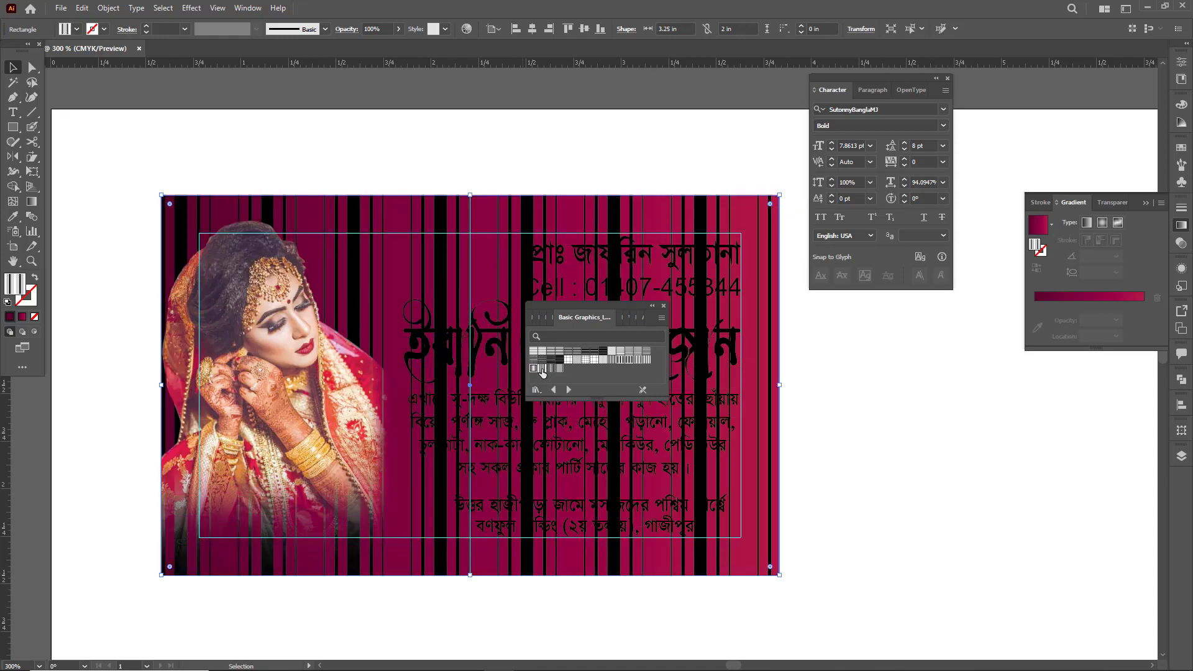
pyautogui.click(550, 369)
pyautogui.click(558, 369)
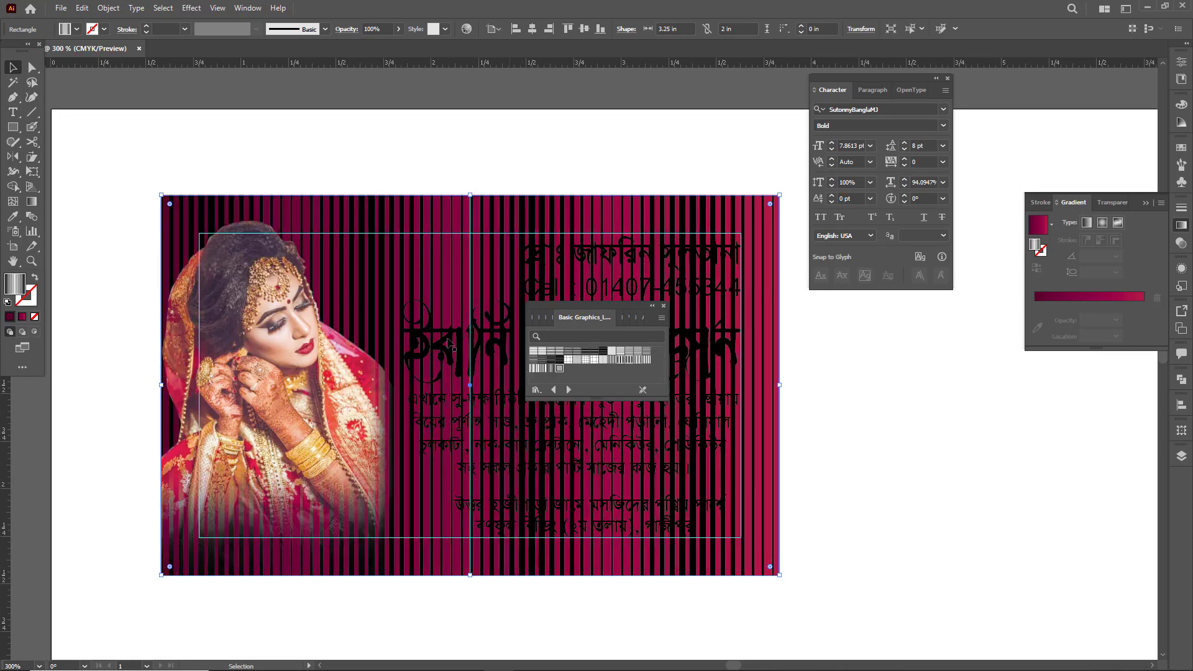
pyautogui.click(532, 353)
pyautogui.click(542, 370)
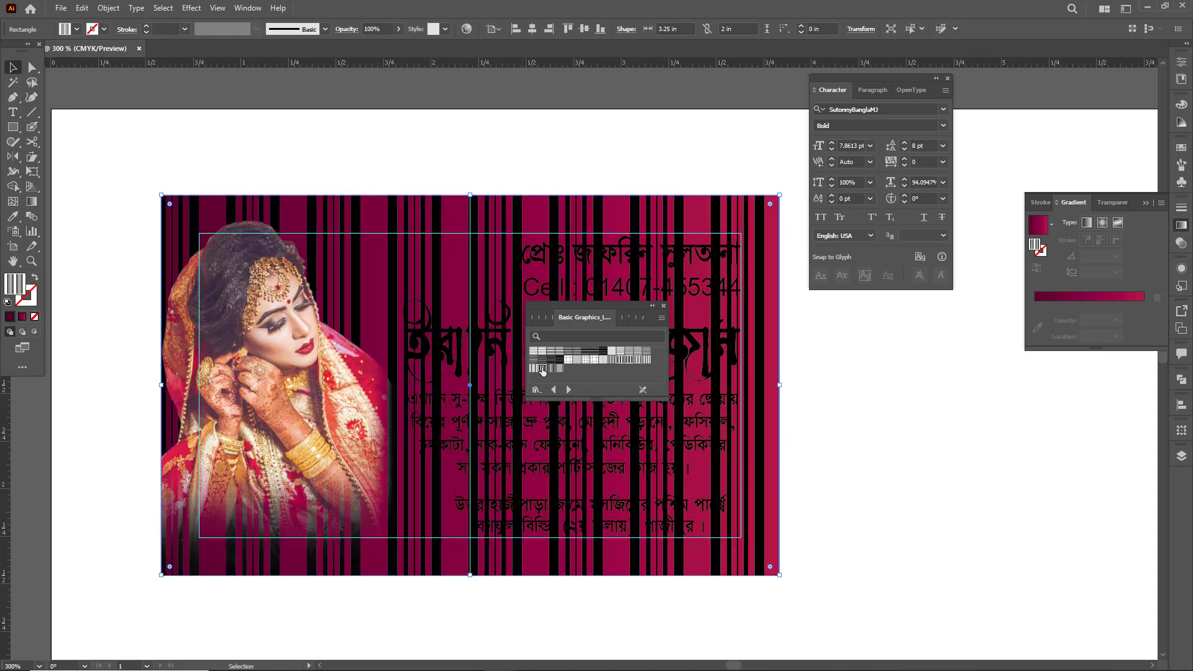
pyautogui.click(557, 370)
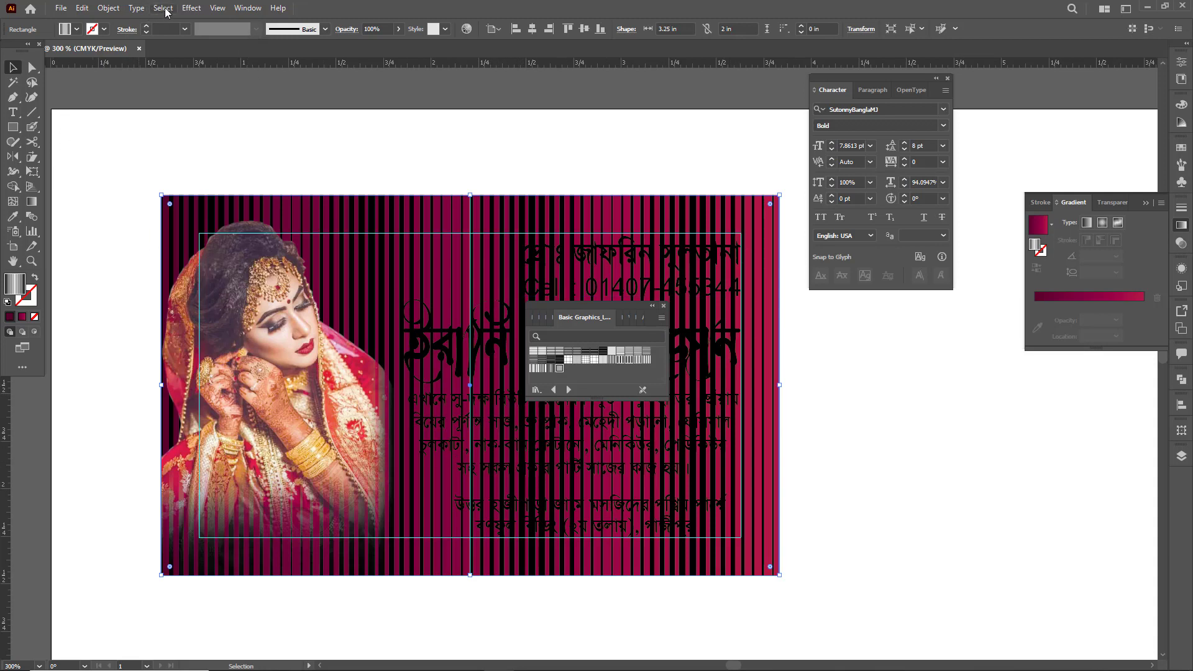
# - Start a Transform effect on the rectangle with Transform Objects off, scaling its pattern 88% horizontally and 120% vertically
pyautogui.click(191, 8)
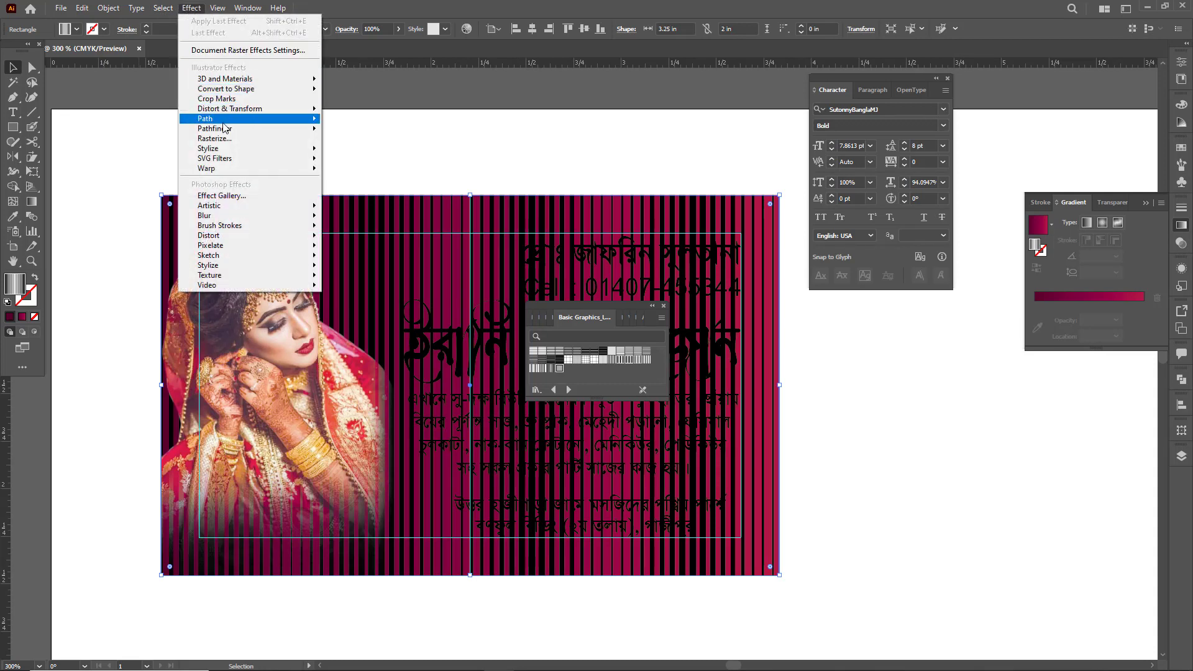
pyautogui.moveTo(221, 114)
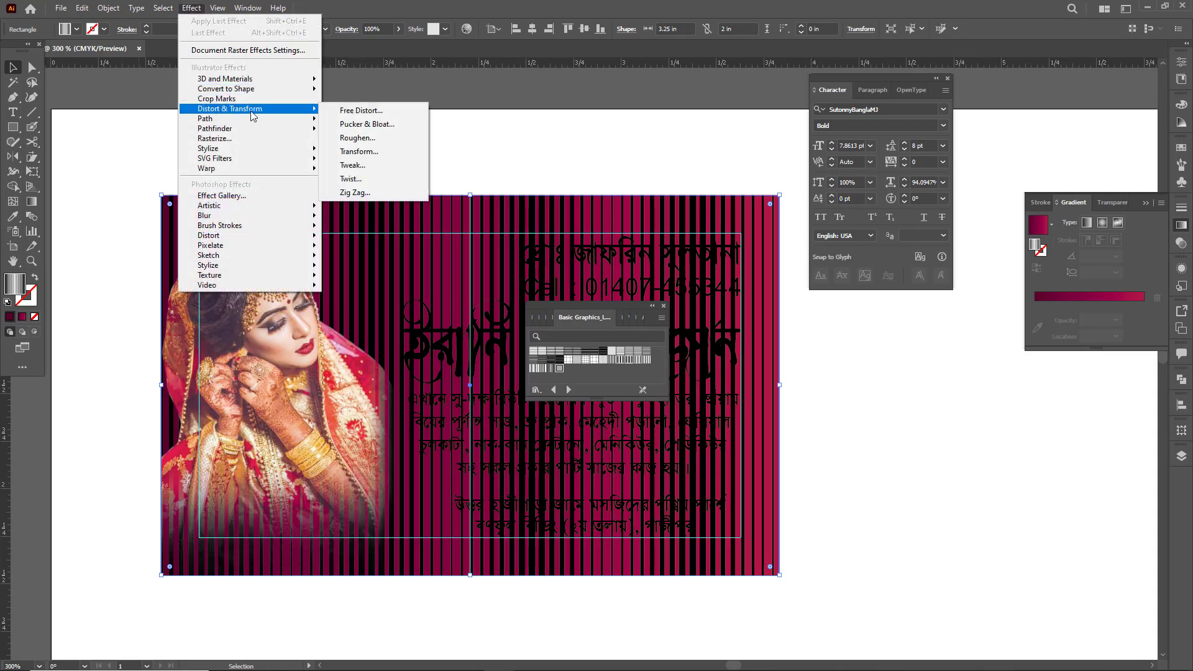
pyautogui.click(371, 152)
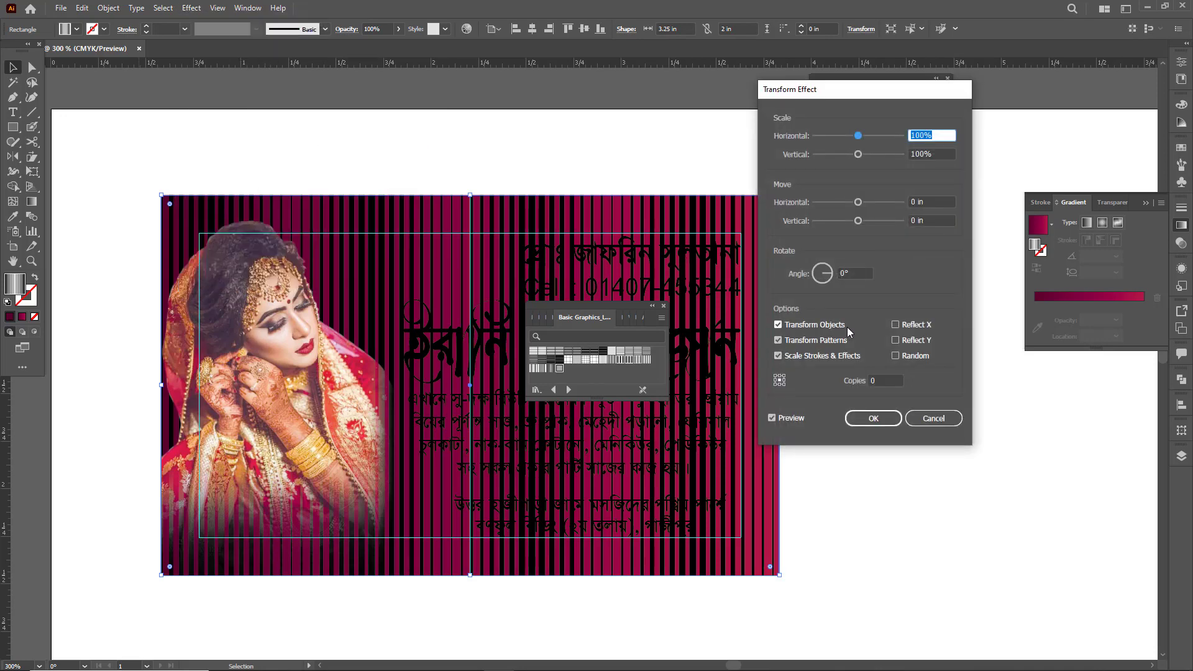
pyautogui.click(779, 325)
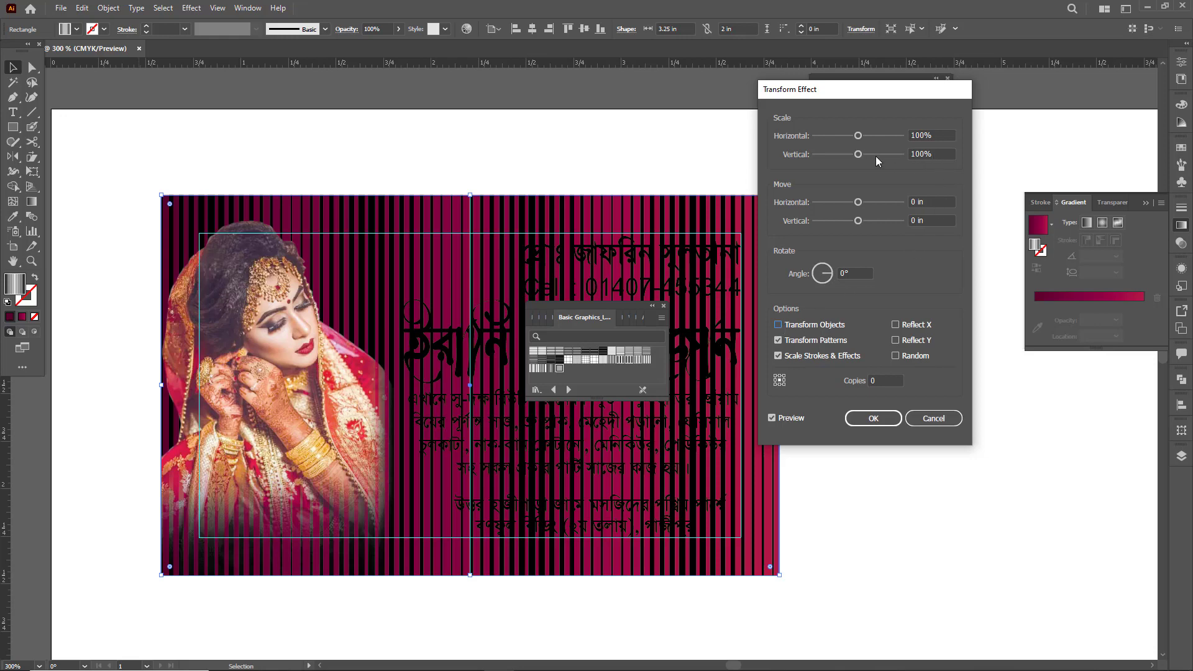
pyautogui.click(863, 137)
pyautogui.moveTo(863, 138)
pyautogui.mouseDown()
pyautogui.moveTo(875, 141)
pyautogui.moveTo(857, 141)
pyautogui.moveTo(868, 157)
pyautogui.mouseUp()
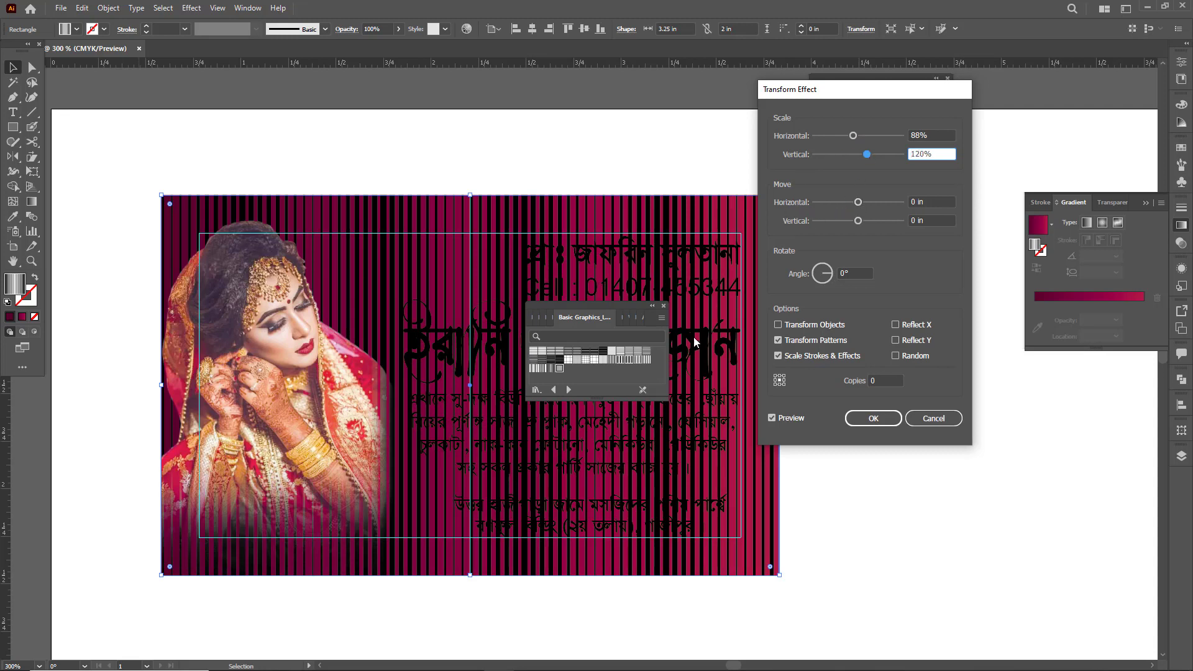
# - Offset the stripe pattern by -0.1944 in horizontally and -0.2917 in vertically in the Transform effect
pyautogui.moveTo(858, 202); pyautogui.dragTo(851, 226)
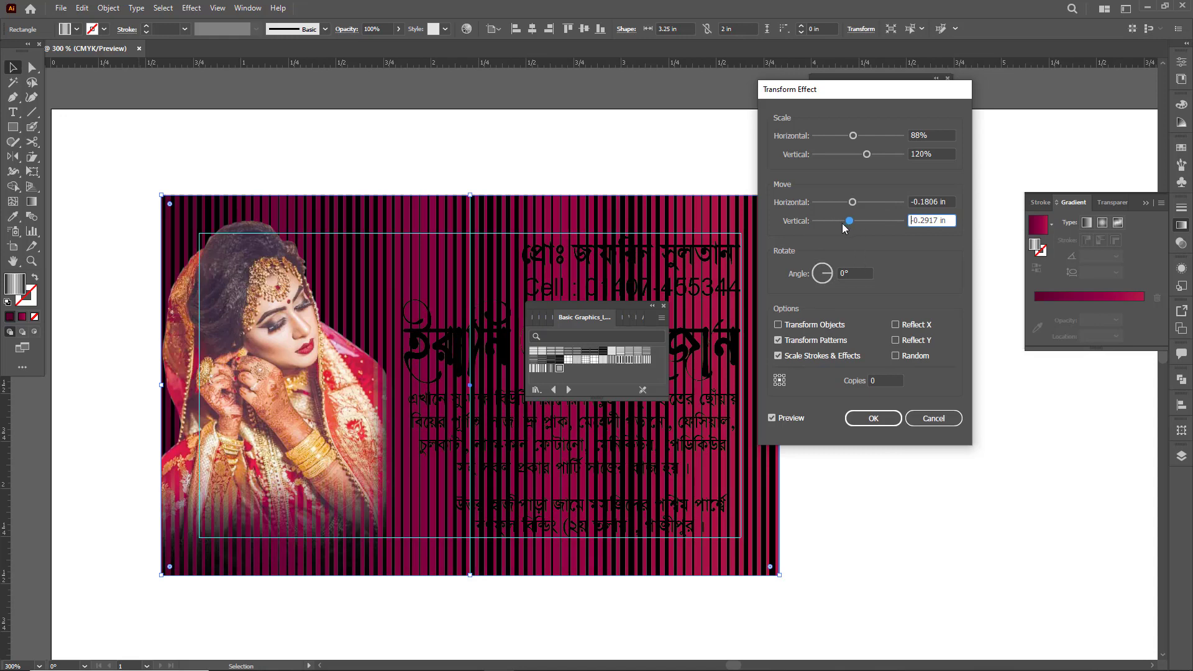
pyautogui.moveTo(852, 201)
pyautogui.mouseDown()
pyautogui.moveTo(870, 203)
pyautogui.moveTo(854, 212)
pyautogui.mouseUp()
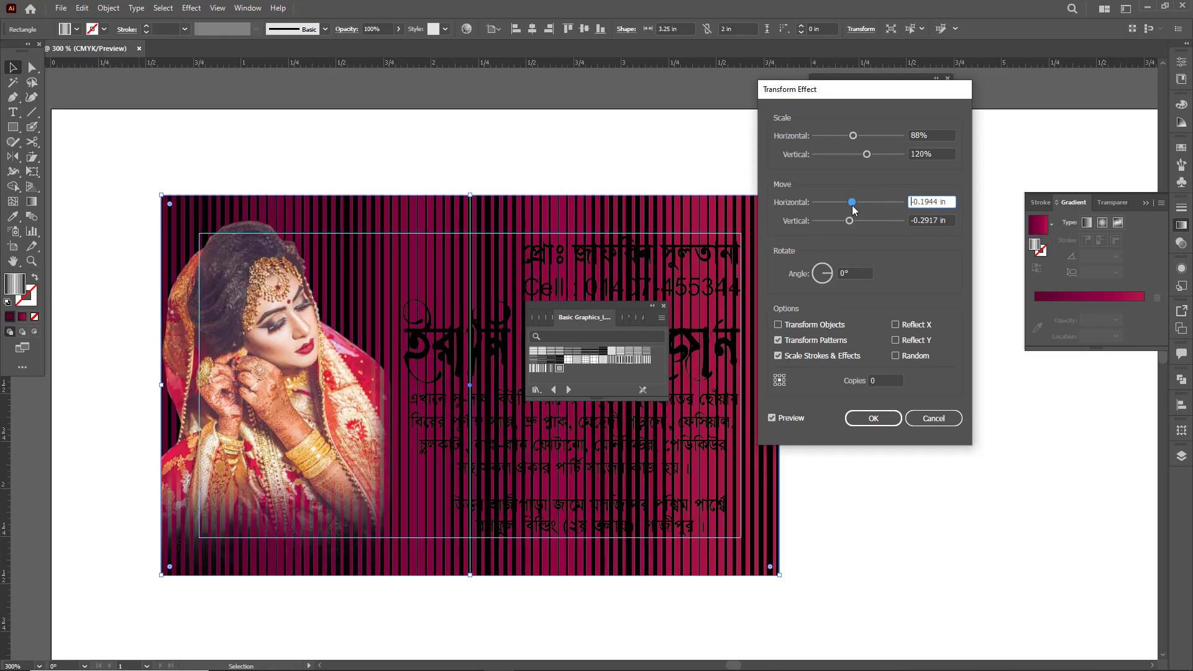
pyautogui.moveTo(852, 90); pyautogui.dragTo(903, 99)
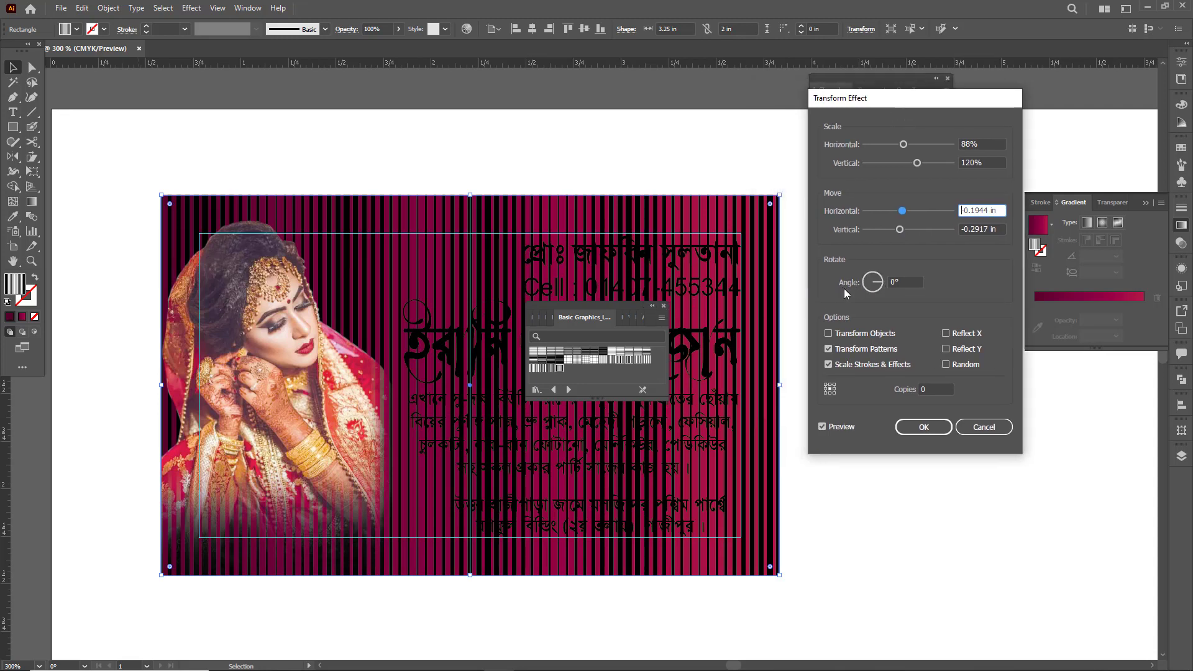
# - Rotate the stripe pattern to about -60° for diagonal lines rising to the right, and apply the Transform effect
pyautogui.doubleClick(898, 283)
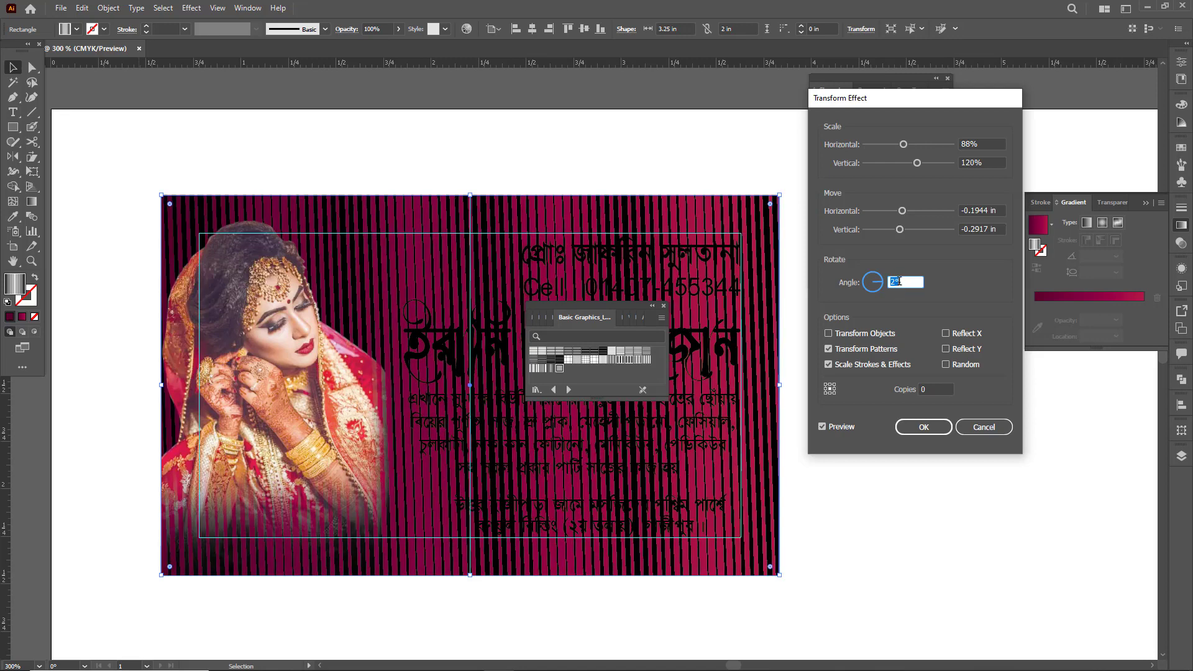
pyautogui.press('Down')
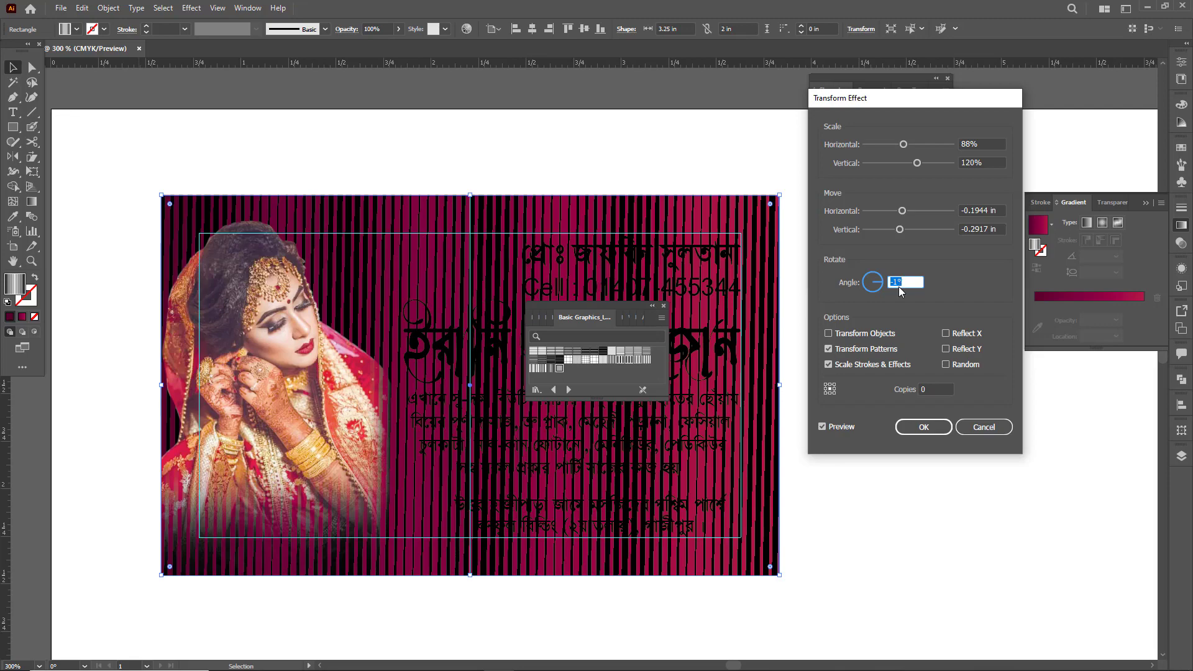
pyautogui.press('Up')
pyautogui.press('Up')
pyautogui.press('Up')
pyautogui.press('Up')
pyautogui.press('Up')
pyautogui.press('Up')
pyautogui.press('Up')
pyautogui.press('Up')
pyautogui.press('Up')
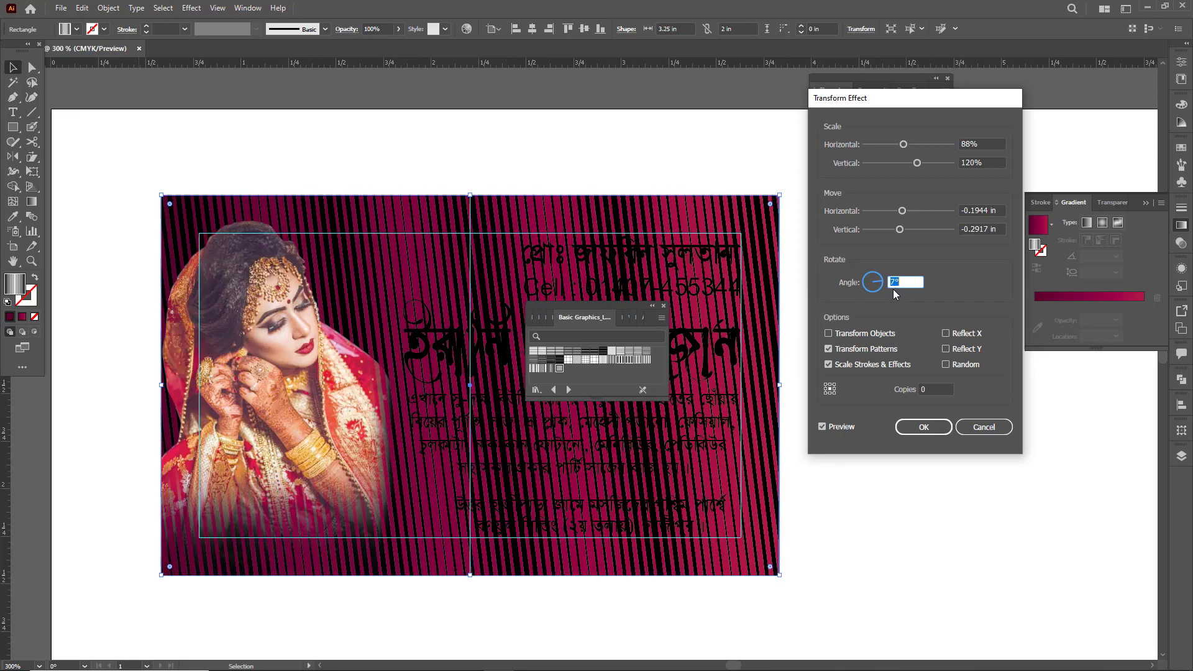
pyautogui.press('Up')
pyautogui.press('Up')
pyautogui.press('Up')
pyautogui.press('Up')
pyautogui.press('Up')
pyautogui.press('Up')
pyautogui.press('Up')
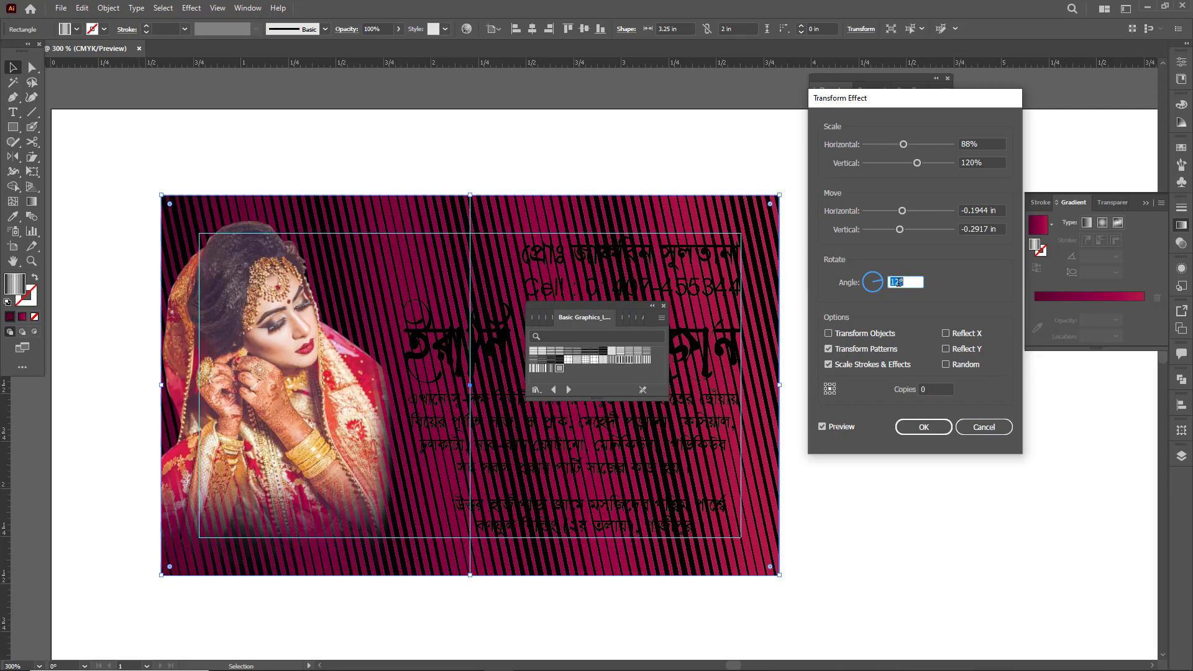
pyautogui.press('Down')
pyautogui.press('Down')
pyautogui.press('Down')
pyautogui.press('Down')
pyautogui.press('Down')
pyautogui.press('Down')
pyautogui.press('Down')
pyautogui.press('Down')
pyautogui.press('Down')
pyautogui.press('Down')
pyautogui.press('Down')
pyautogui.press('Down')
pyautogui.press('Down')
pyautogui.press('Down')
pyautogui.press('Down')
pyautogui.press('Down')
pyautogui.press('Down')
pyautogui.press('Down')
pyautogui.press('Down')
pyautogui.press('Down')
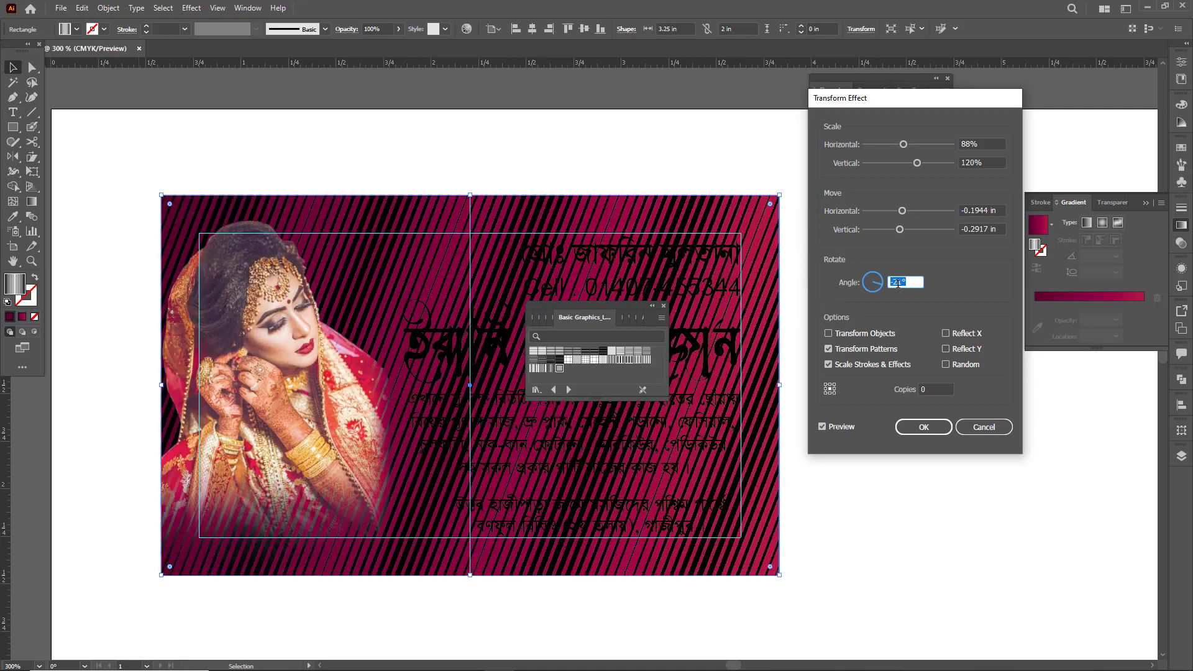
pyautogui.press('Down')
pyautogui.press('Down')
pyautogui.press('Down')
pyautogui.press('Down')
pyautogui.press('Down')
pyautogui.press('Down')
pyautogui.press('Down')
pyautogui.press('Down')
pyautogui.press('Down')
pyautogui.press('Down')
pyautogui.press('Down')
pyautogui.press('Down')
pyautogui.press('Down')
pyautogui.press('Down')
pyautogui.press('Down')
pyautogui.press('Down')
pyautogui.press('Down')
pyautogui.press('Down')
pyautogui.press('Down')
pyautogui.press('Down')
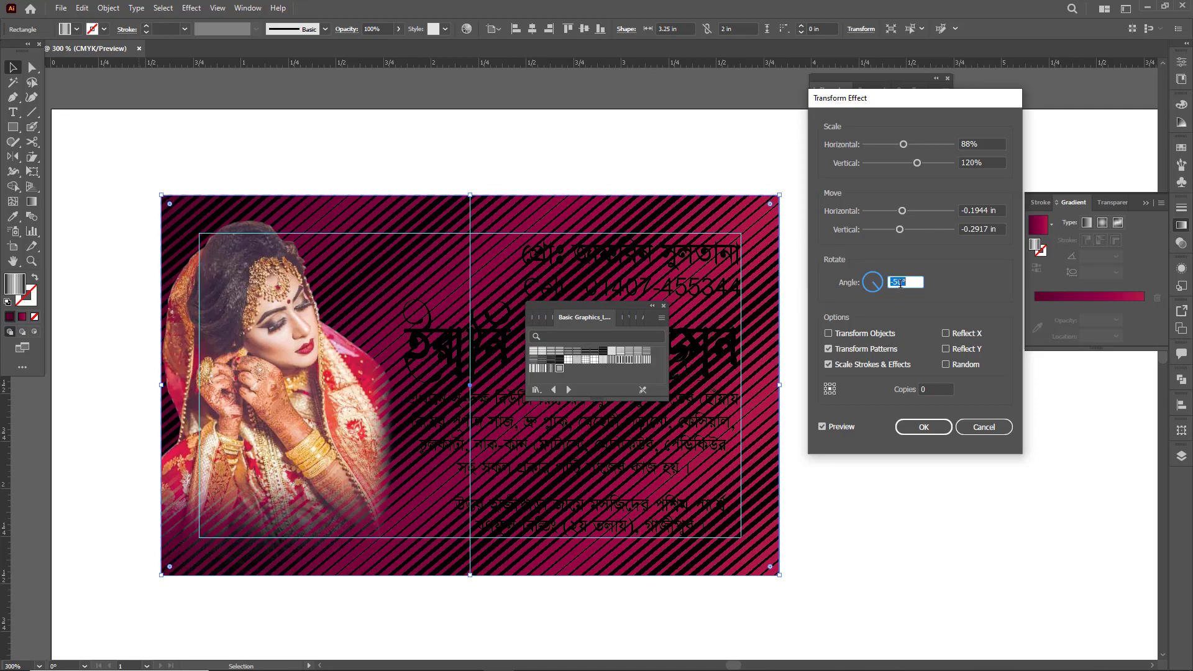
pyautogui.press('Down')
pyautogui.press('Down')
pyautogui.press('Down')
pyautogui.press('Down')
pyautogui.press('Down')
pyautogui.press('Down')
pyautogui.press('Down')
pyautogui.press('Down')
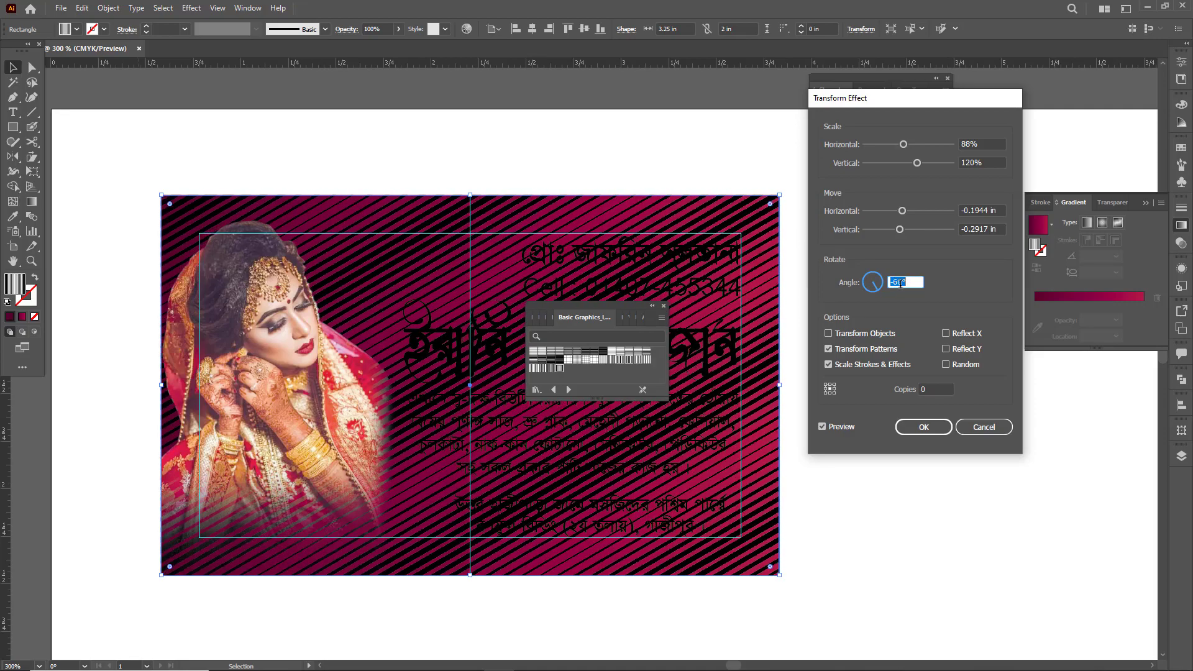
pyautogui.click(922, 427)
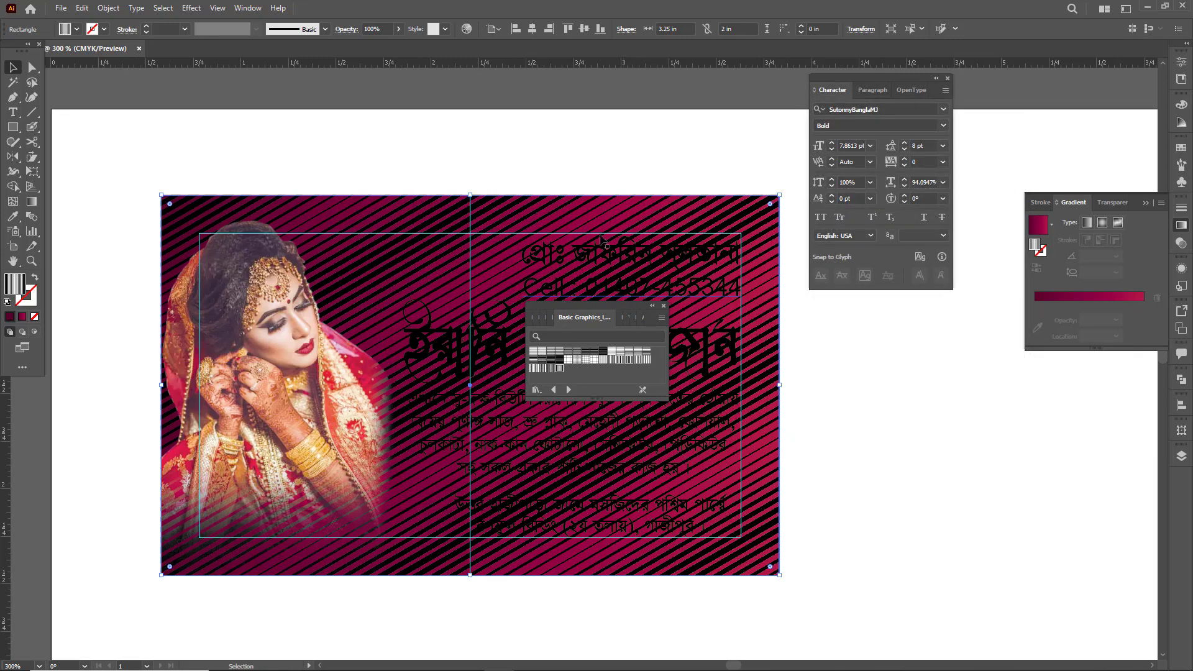
# - Start Recolor Artwork with advanced options on the overlay rectangle and recolour its black stripes to pure magenta (M 100, K 0)
pyautogui.click(467, 29)
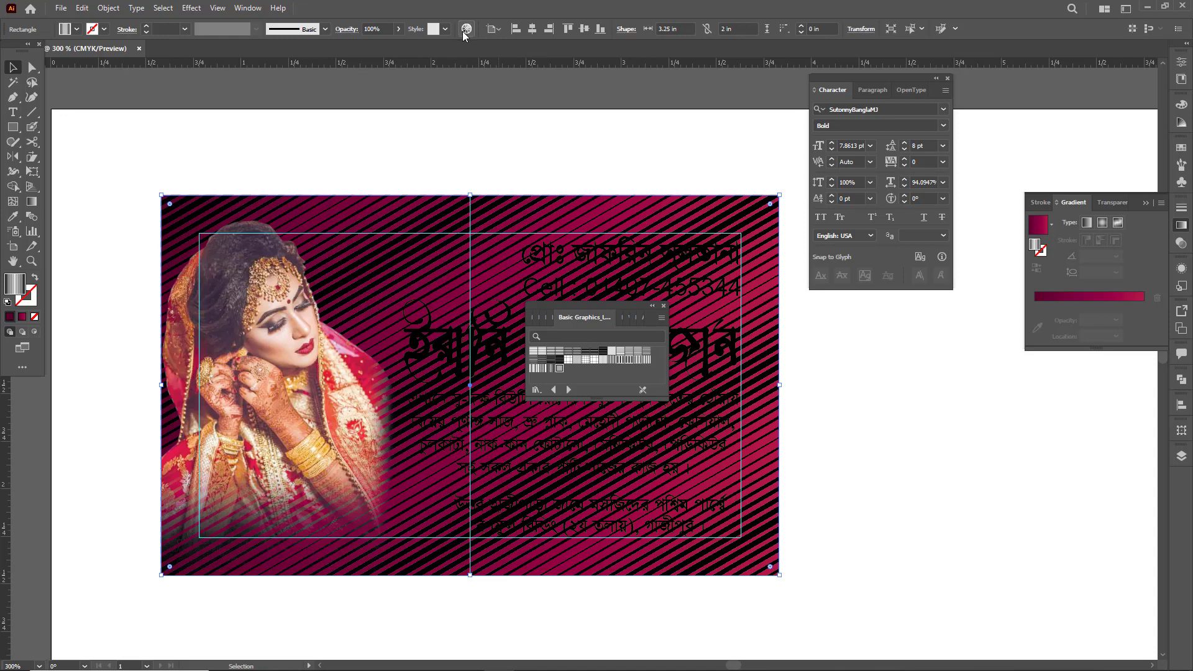
pyautogui.moveTo(491, 155); pyautogui.dragTo(346, 133)
pyautogui.click(664, 308)
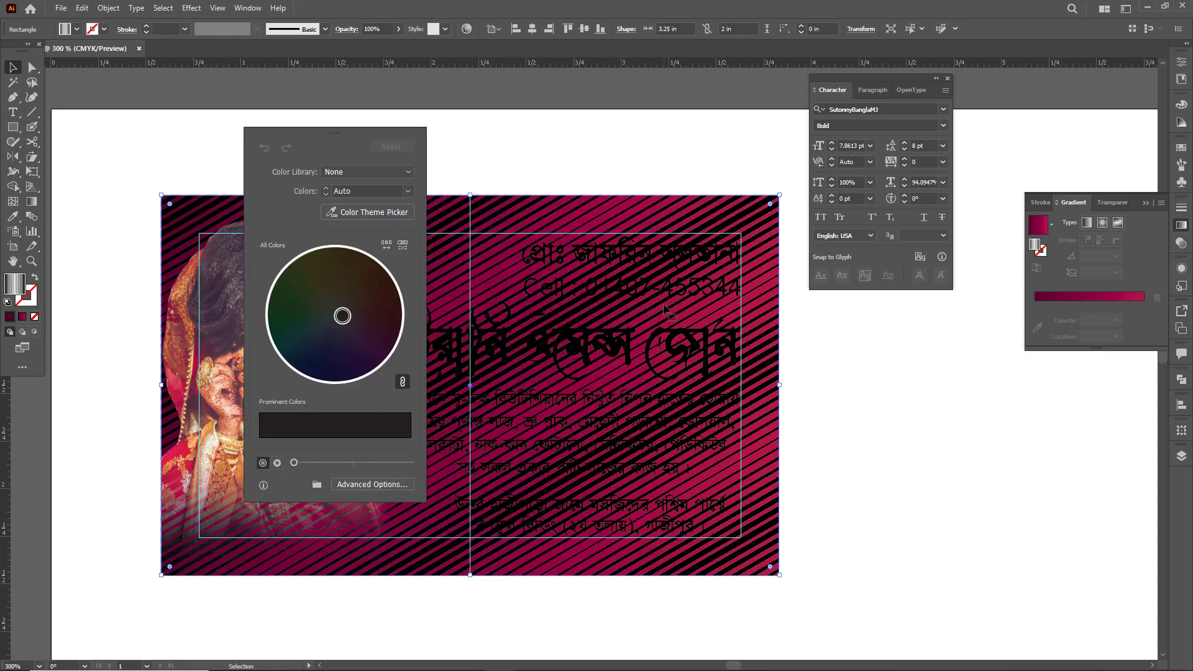
pyautogui.click(368, 485)
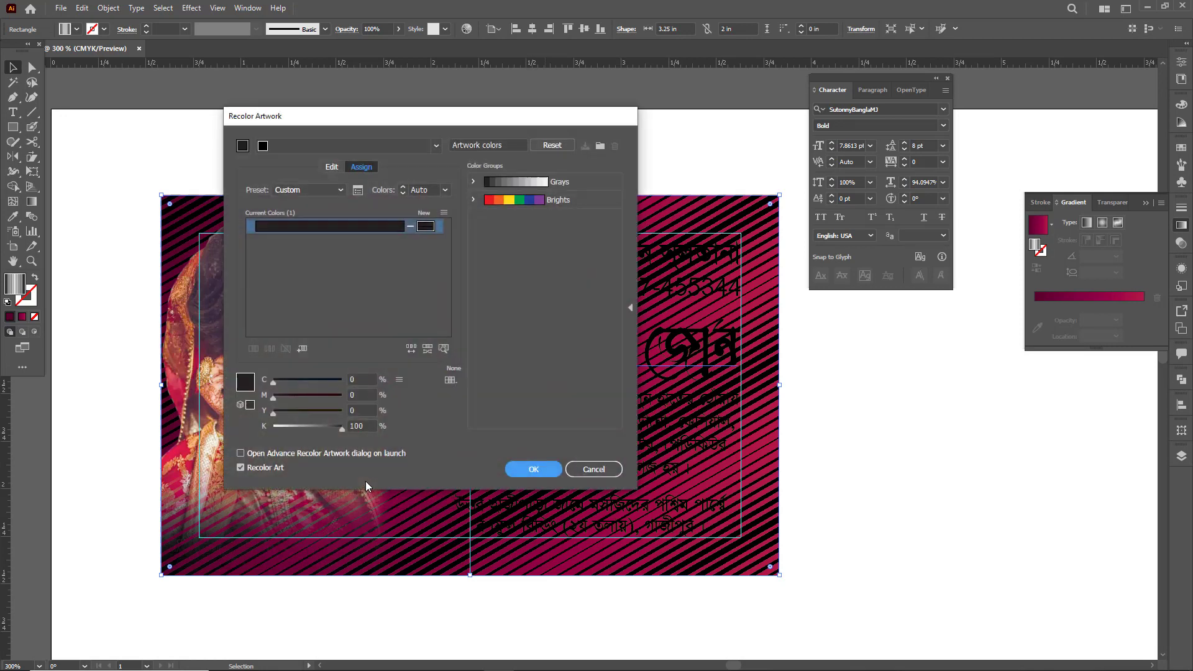
pyautogui.moveTo(394, 116); pyautogui.dragTo(711, 175)
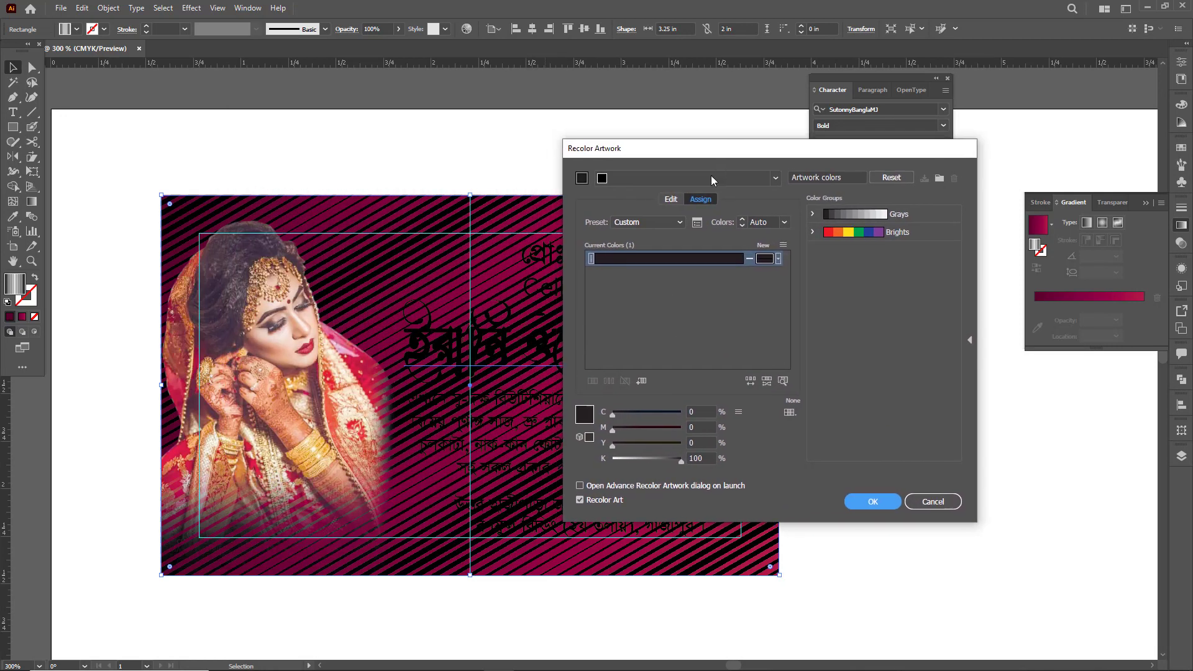
pyautogui.click(750, 261)
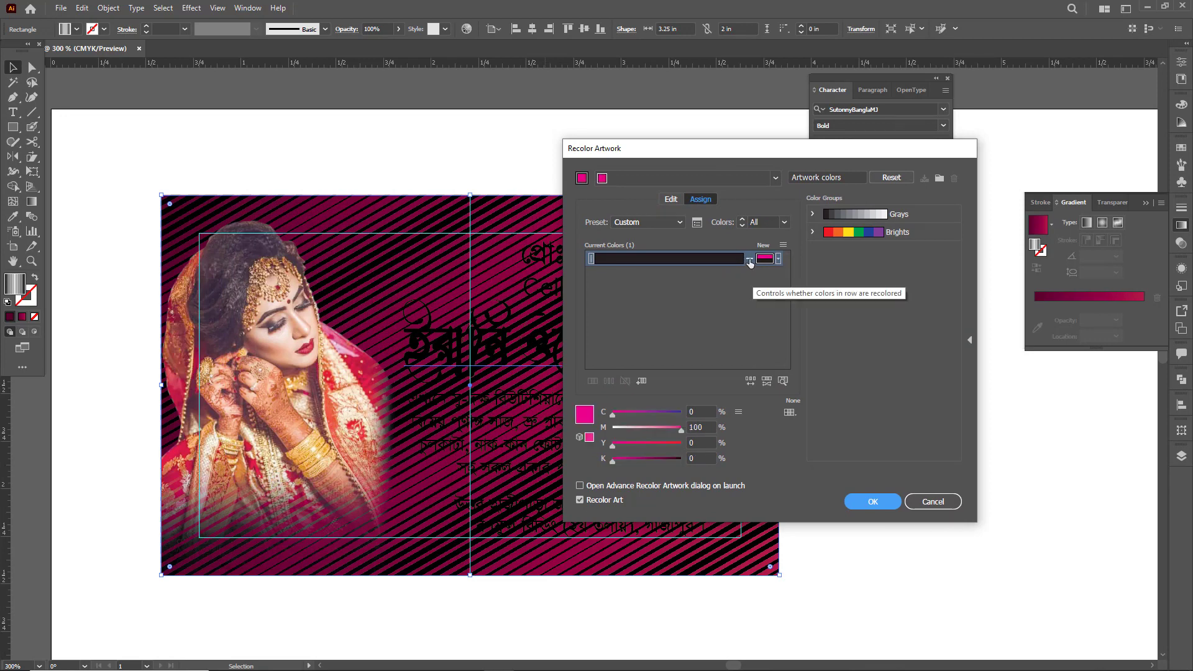
pyautogui.click(751, 261)
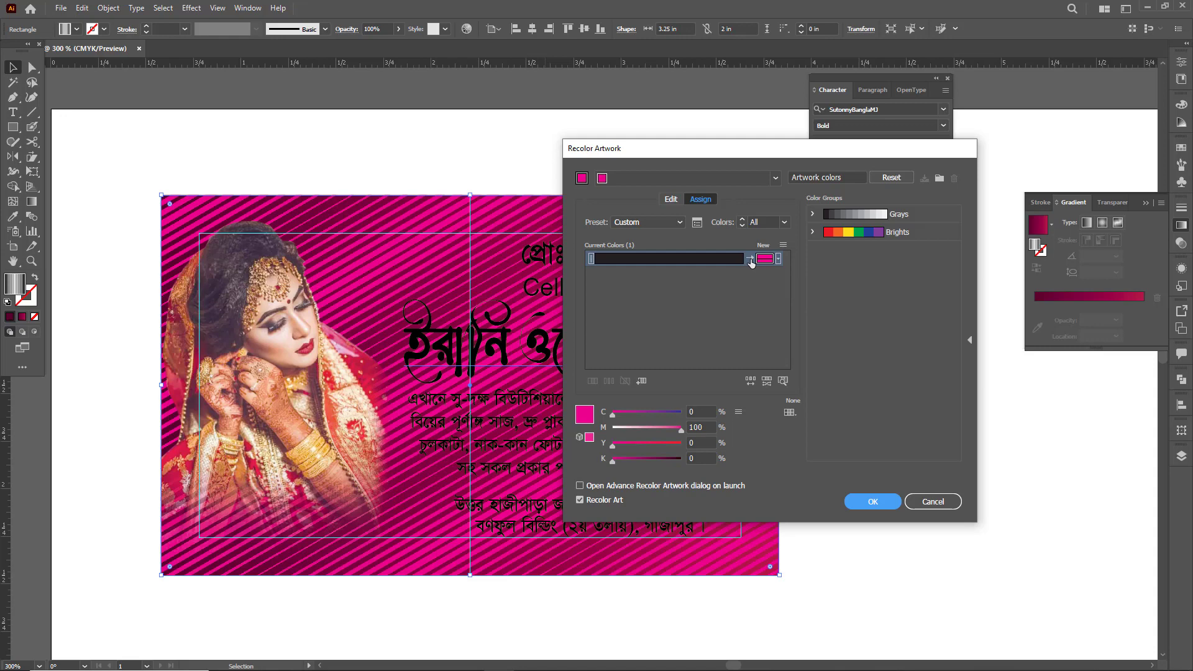
# - Darken the new stripe colour to M 100, K 50, apply the recolouring and preview the card deselected without panels
pyautogui.moveTo(714, 155); pyautogui.dragTo(926, 126)
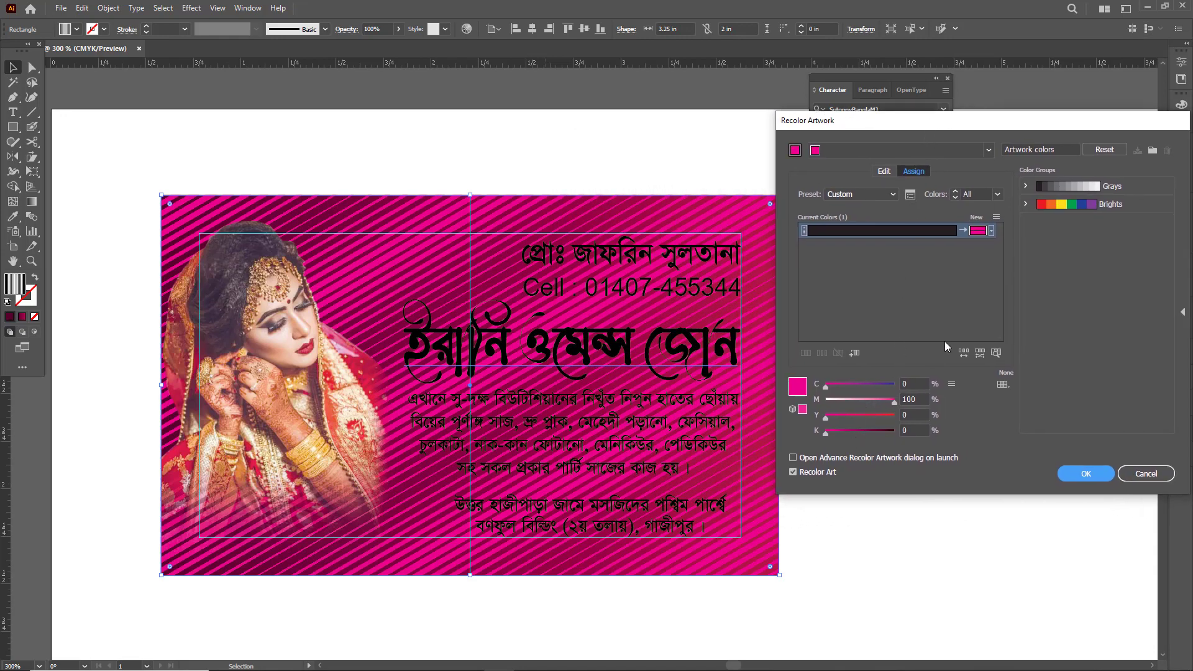
pyautogui.click(992, 231)
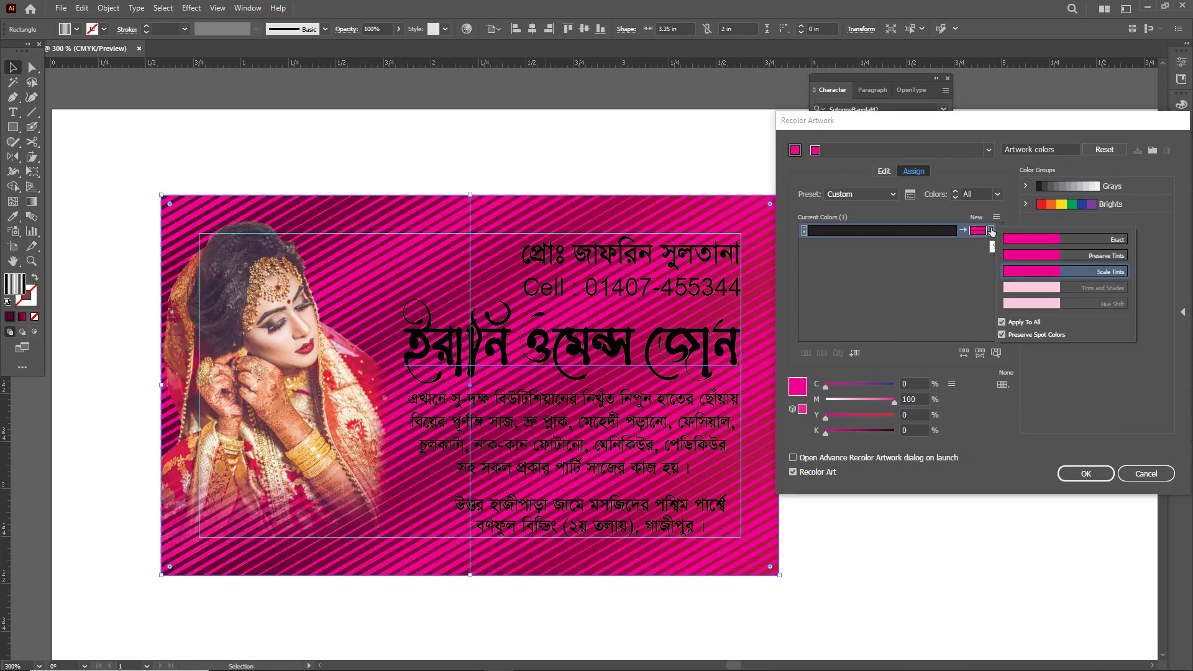
pyautogui.click(991, 230)
pyautogui.moveTo(844, 429); pyautogui.dragTo(860, 430)
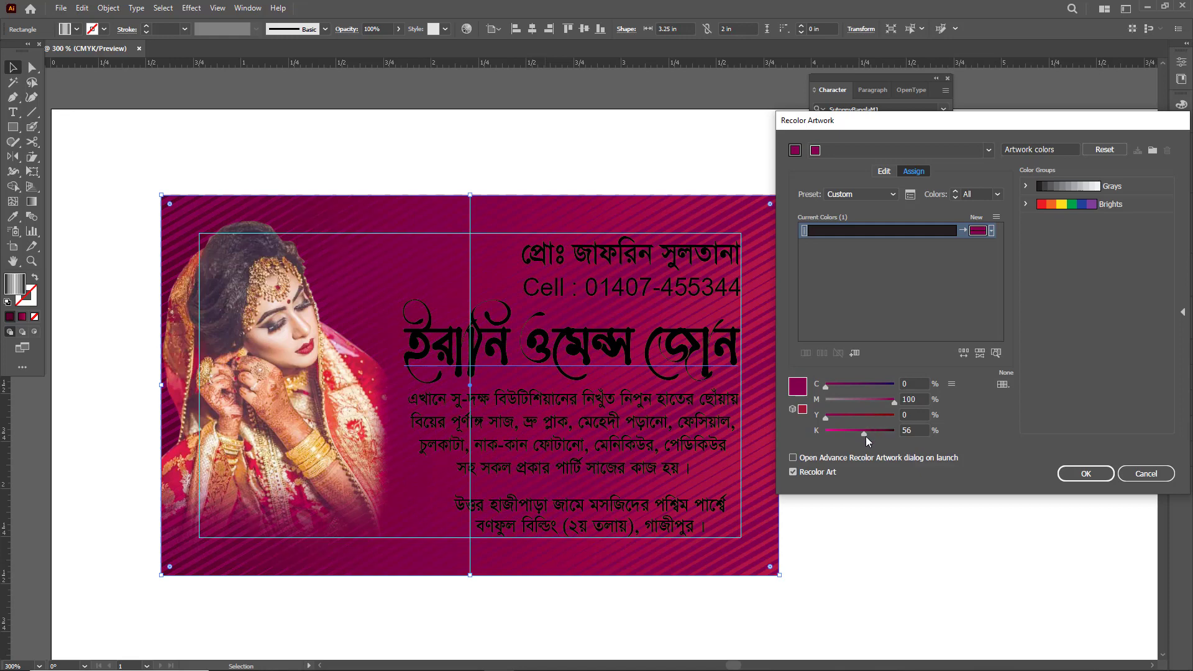
pyautogui.moveTo(866, 437)
pyautogui.mouseDown()
pyautogui.moveTo(888, 430)
pyautogui.moveTo(855, 430)
pyautogui.mouseUp()
pyautogui.click(1080, 472)
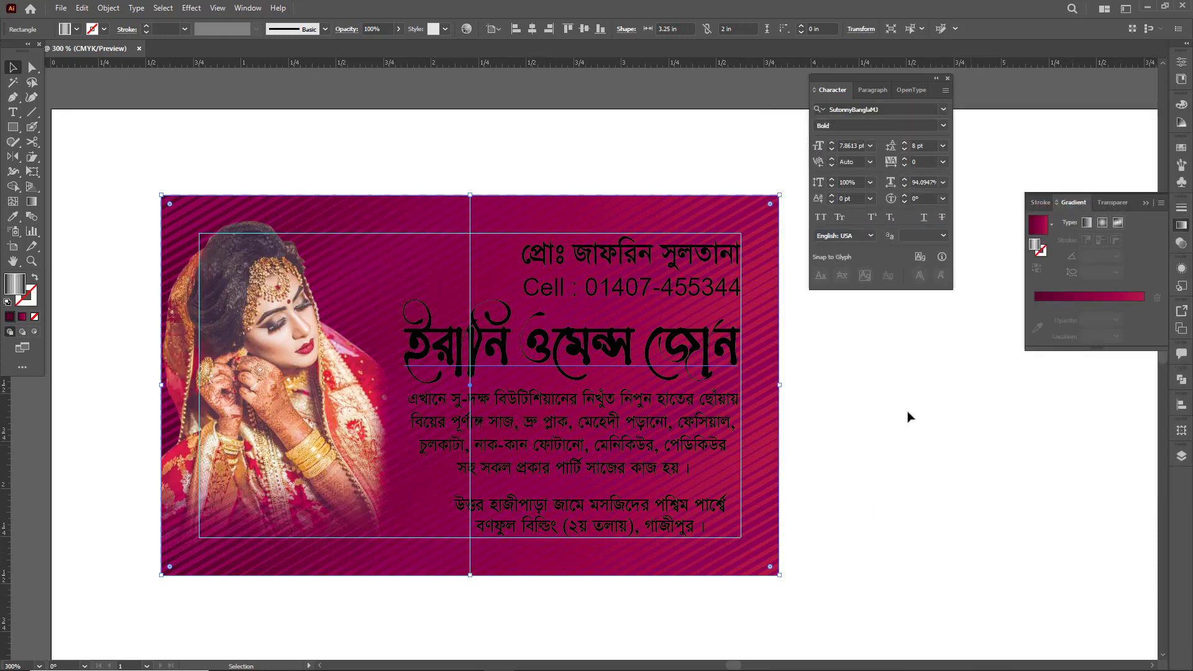
pyautogui.click(879, 408)
pyautogui.press('Tab')
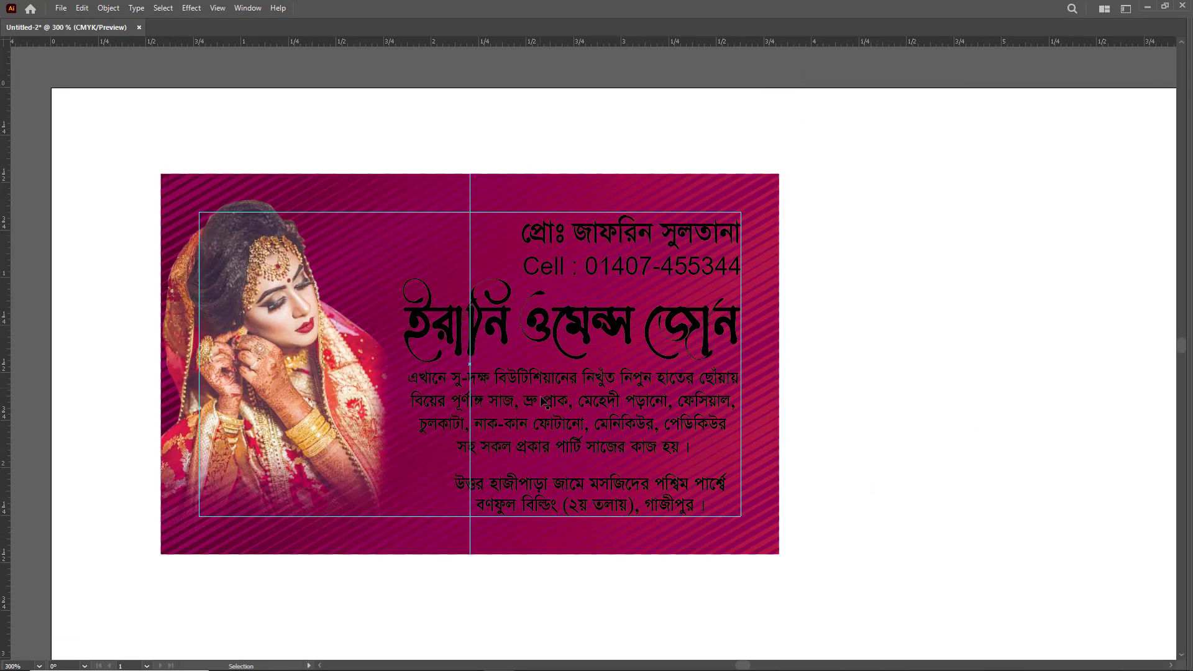
# - Fill the proprietor's name line and the cell number line with white
pyautogui.click(635, 237)
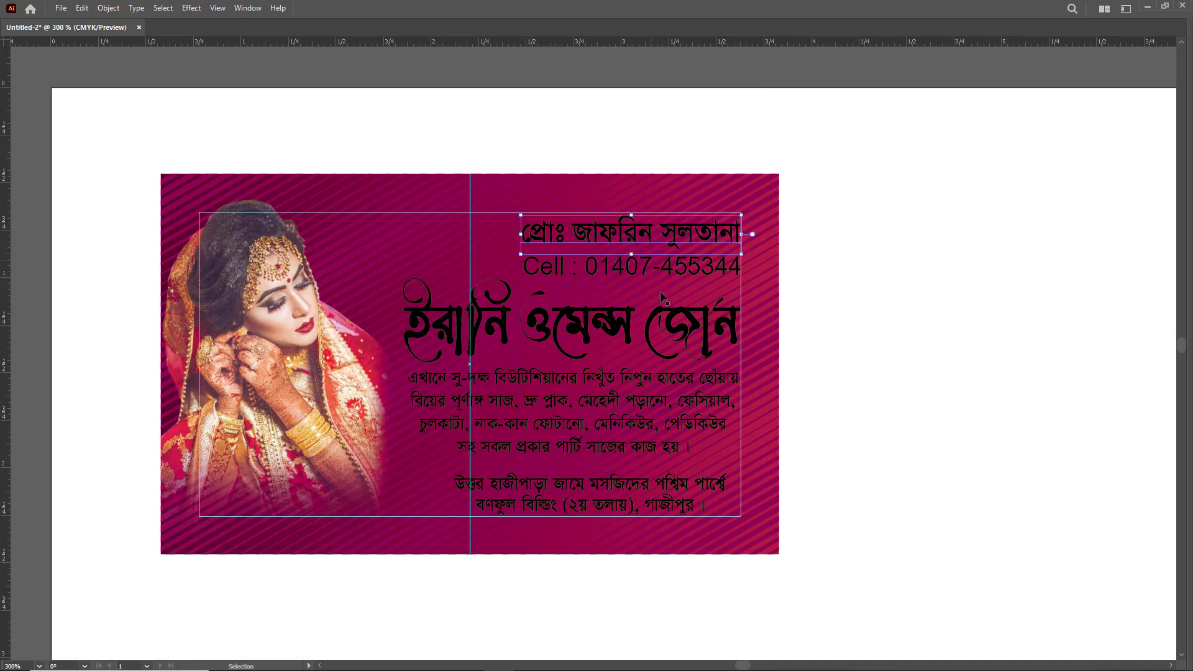
pyautogui.press('F6')
pyautogui.keyDown('shift'); pyautogui.click(653, 271); pyautogui.keyUp('shift')
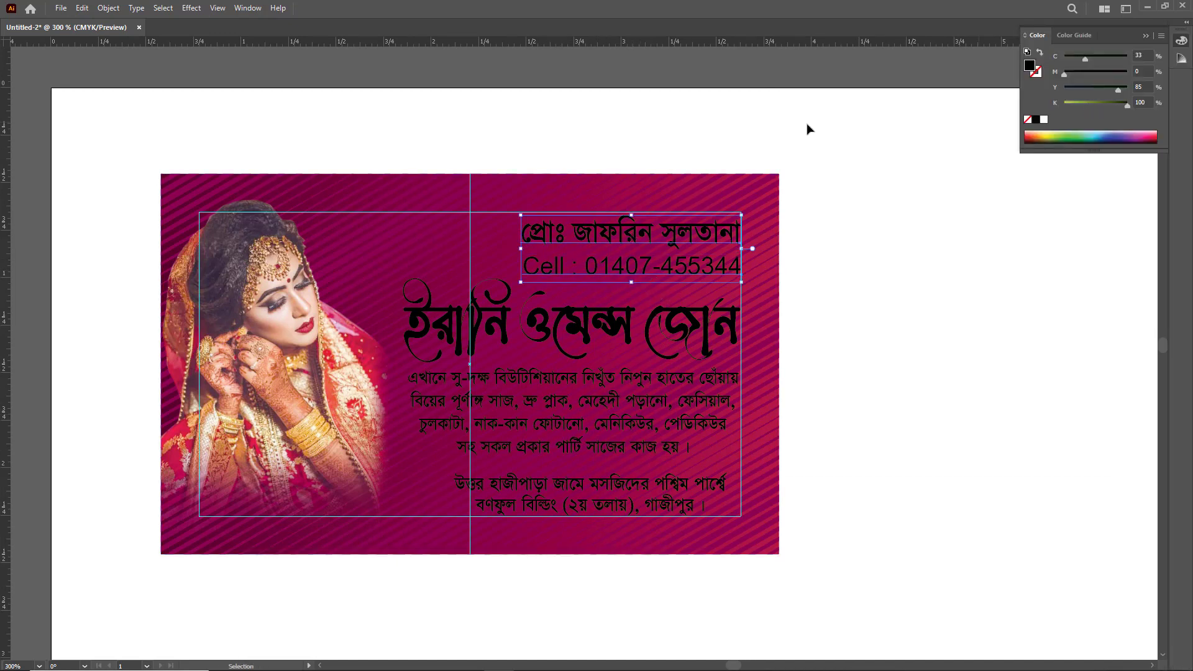
pyautogui.press('Tab')
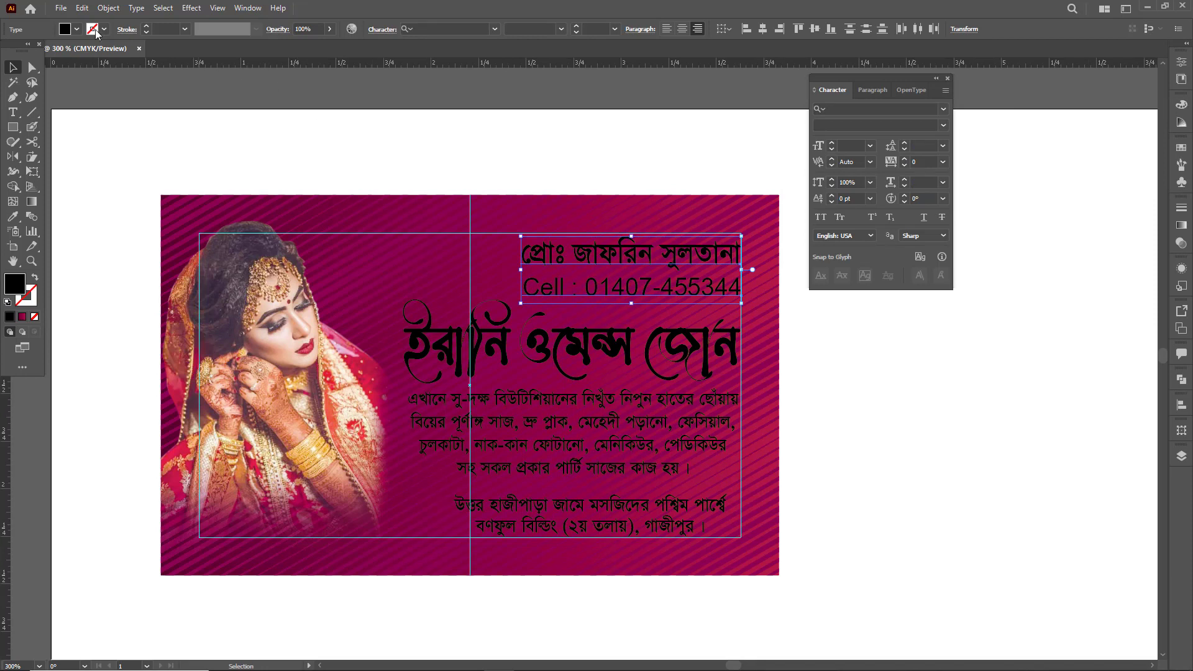
pyautogui.click(66, 29)
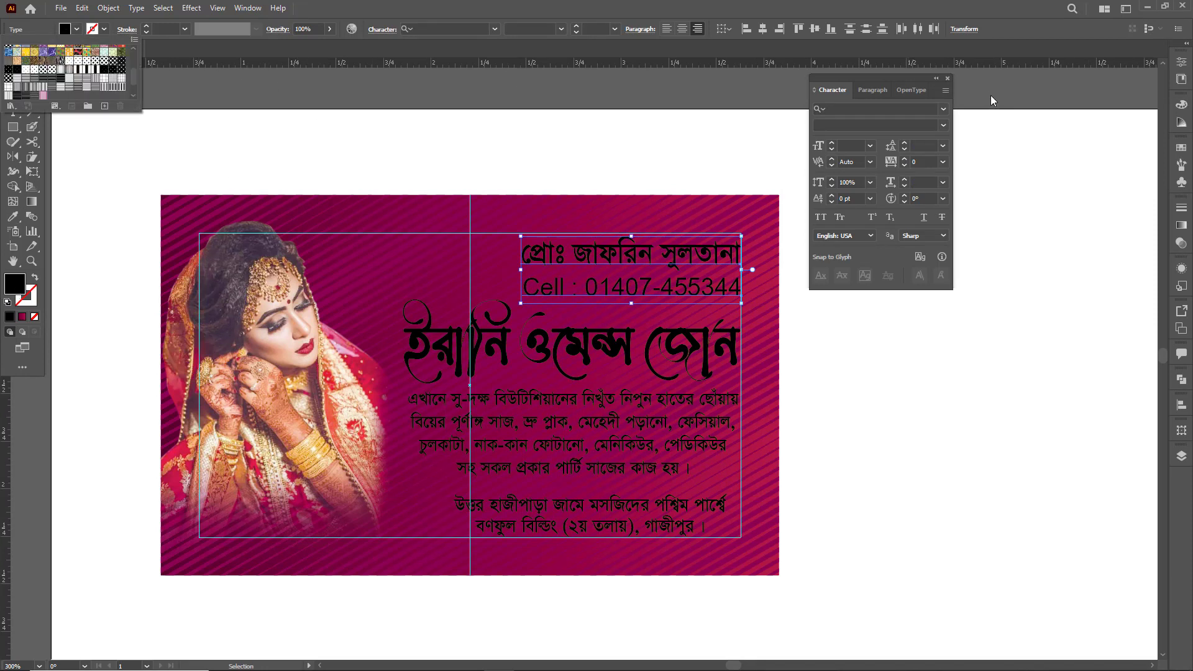
pyautogui.click(1181, 110)
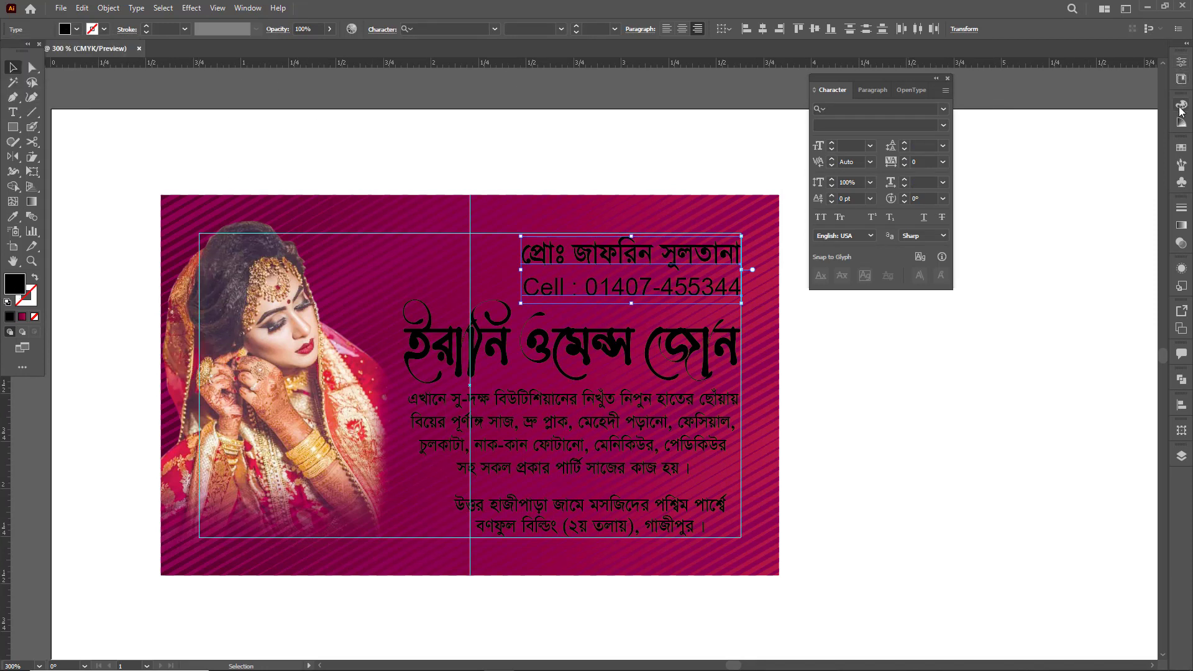
pyautogui.click(1182, 109)
pyautogui.click(1076, 166)
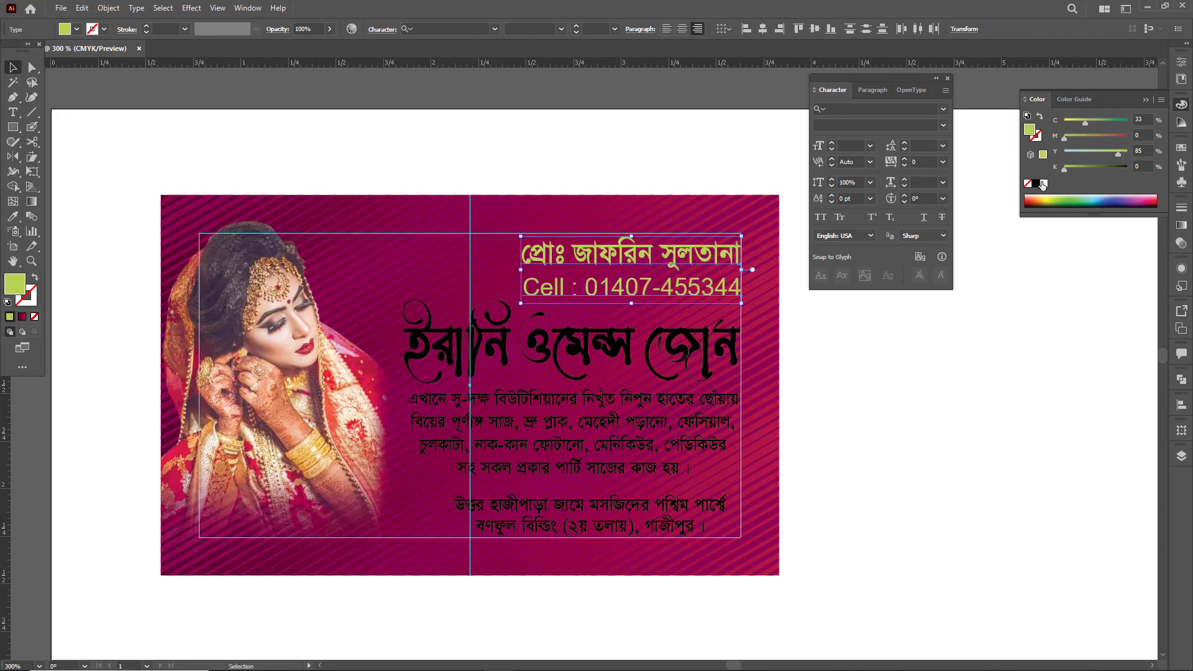
pyautogui.click(1044, 184)
# - Fill the large Bengali parlour name with golden yellow, C 0, M 17, Y 100, K 0
pyautogui.click(684, 350)
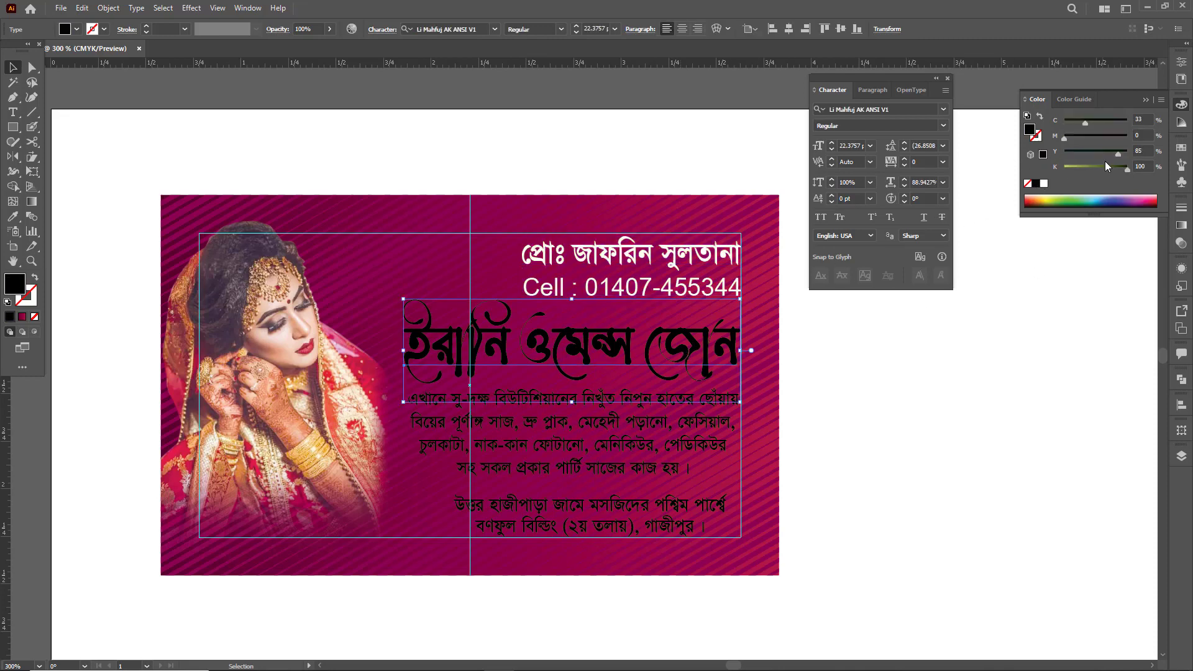
pyautogui.moveTo(1126, 168); pyautogui.dragTo(1063, 169)
pyautogui.moveTo(1085, 122); pyautogui.dragTo(1064, 122)
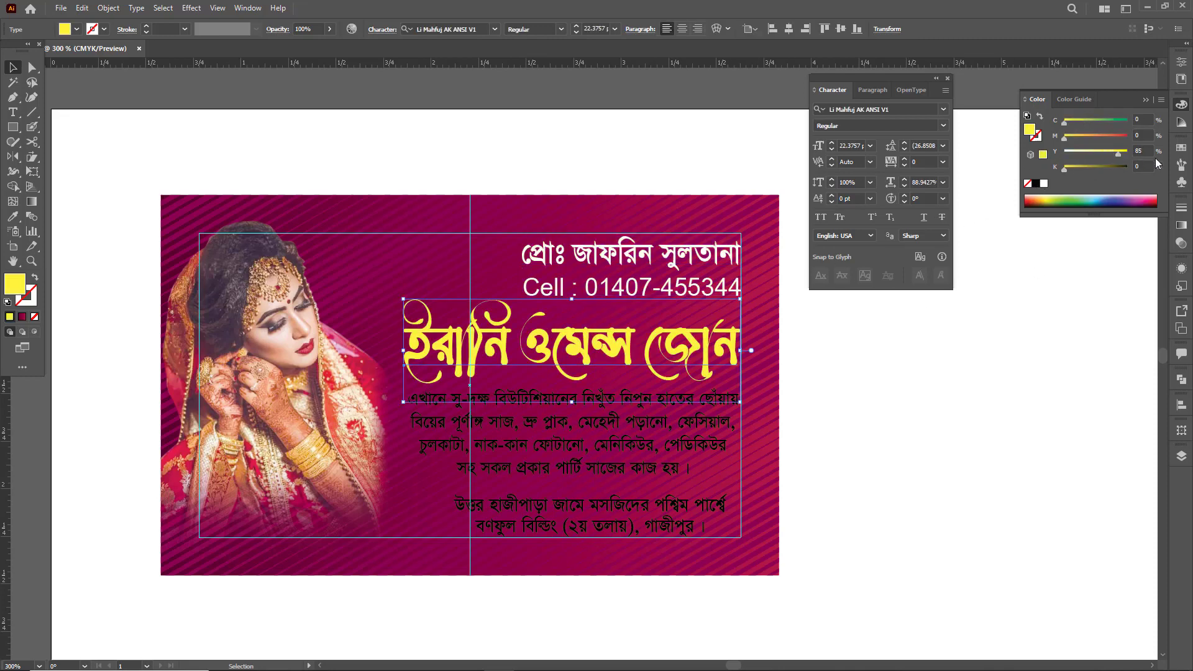
pyautogui.click(1073, 137)
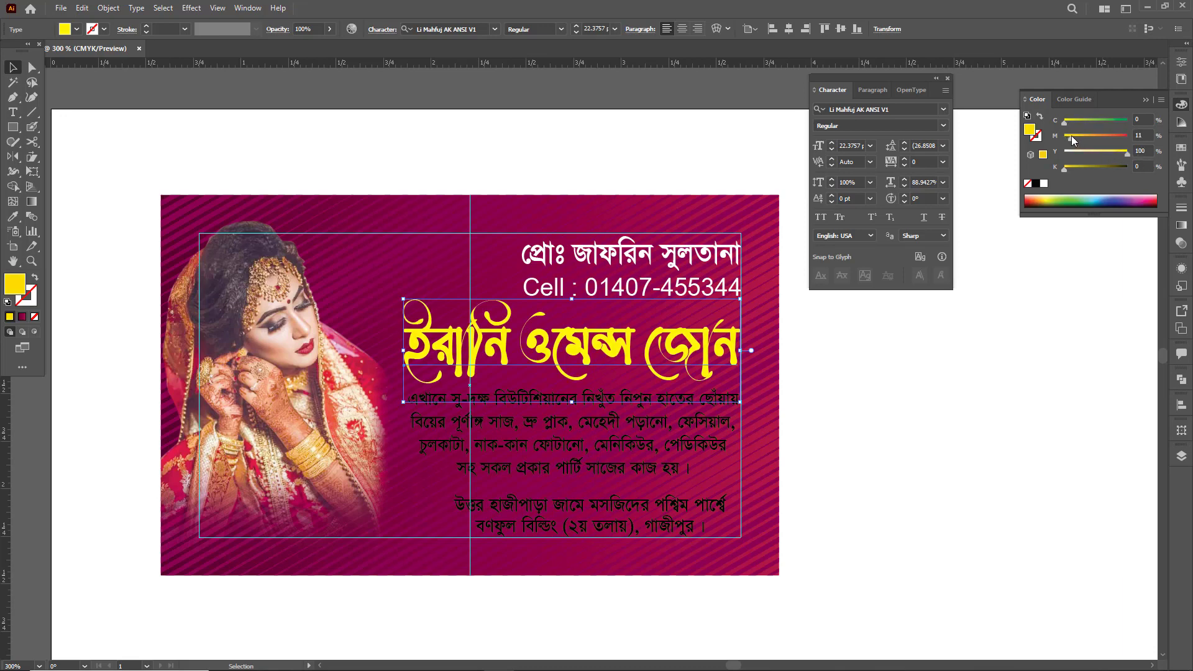
# - Add a 1 pt black stroke around the yellow parlour name
pyautogui.hotkey('ctrl', 'space')
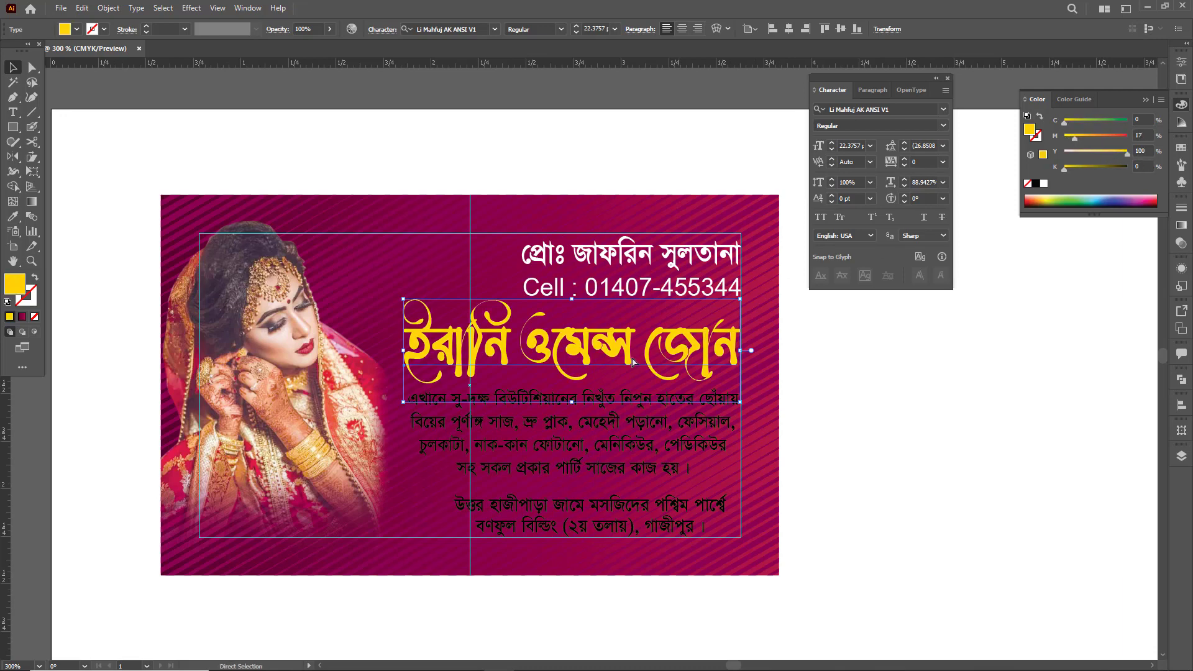
pyautogui.moveTo(633, 358); pyautogui.dragTo(796, 436)
pyautogui.moveTo(748, 404); pyautogui.dragTo(844, 475)
pyautogui.press('v')
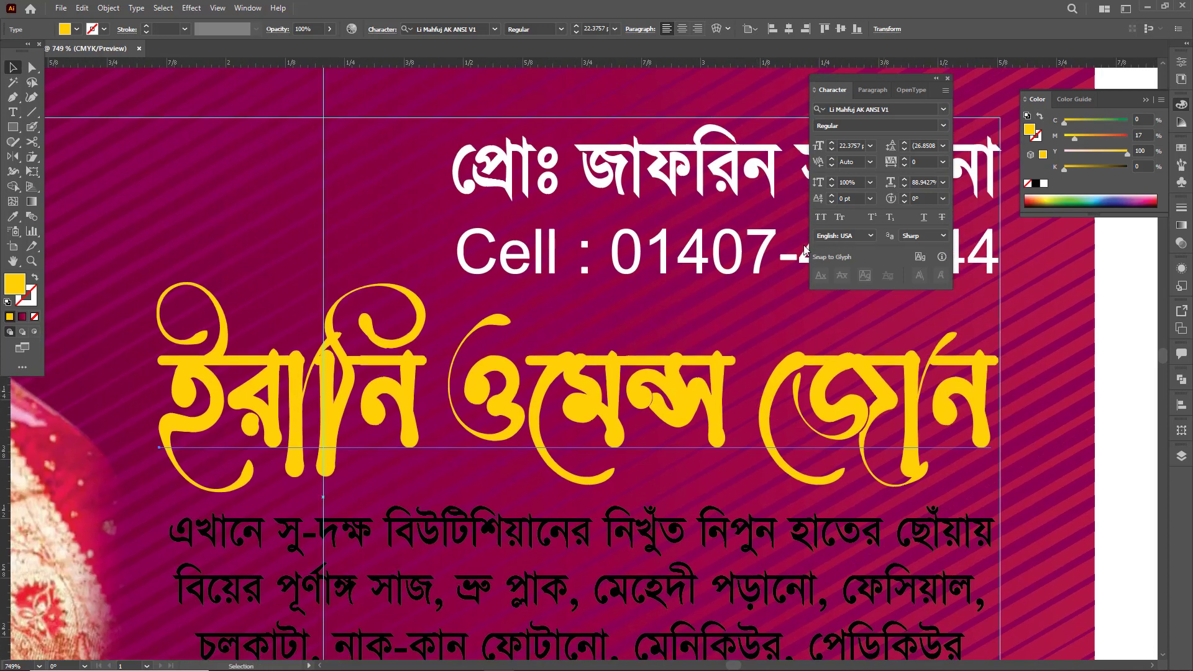
pyautogui.click(1036, 138)
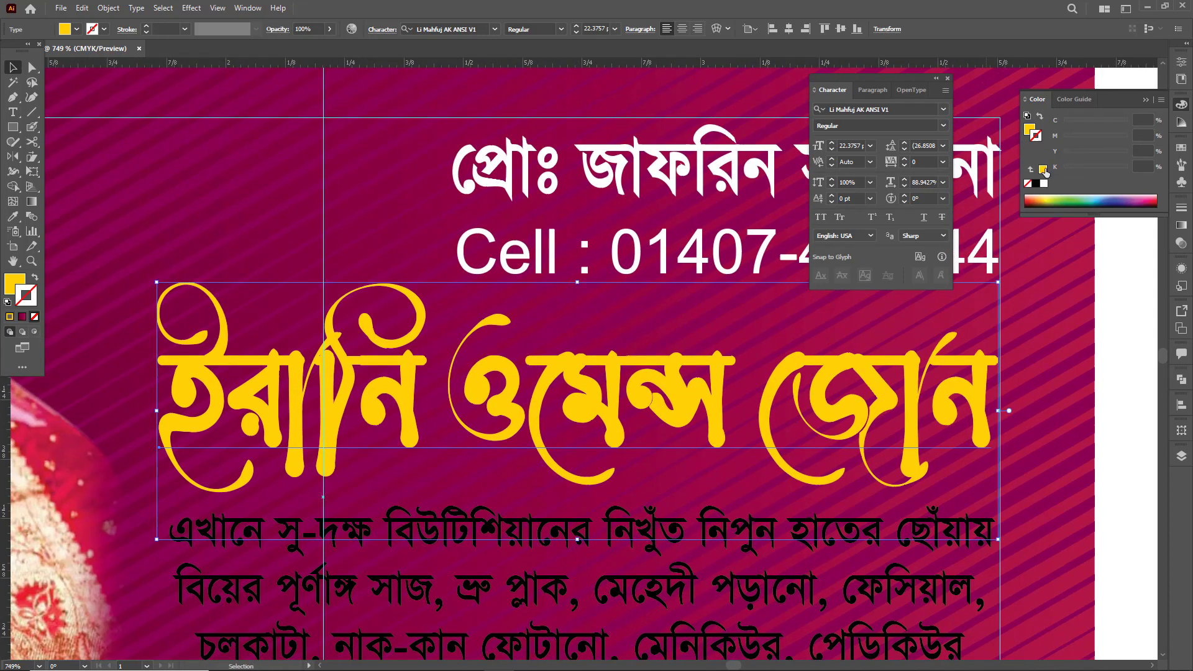
pyautogui.click(1037, 184)
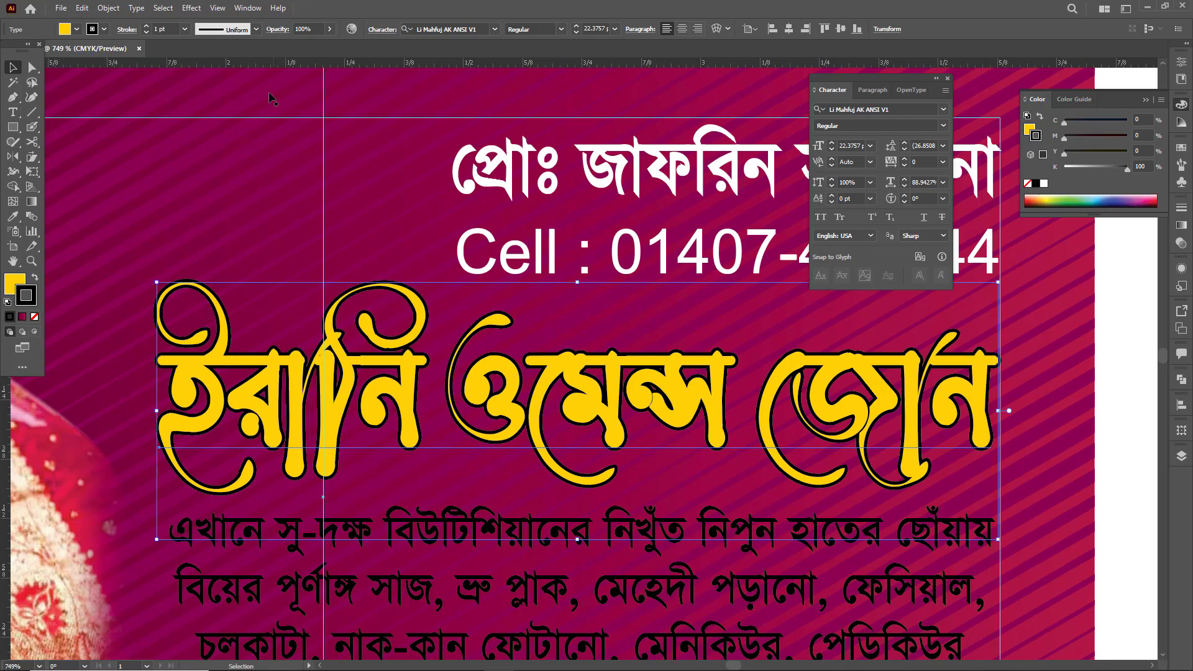
# - Set the stroke weight of the yellow parlour name to 0.75 pt
pyautogui.click(1182, 207)
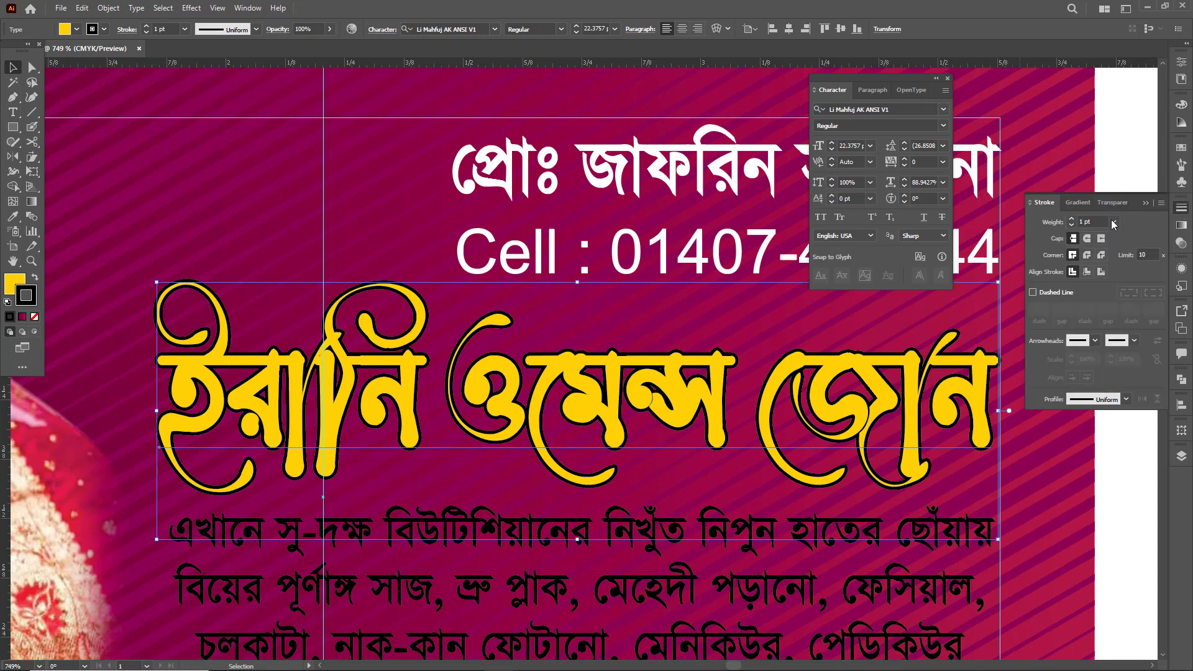
pyautogui.click(1100, 223)
pyautogui.press('Return')
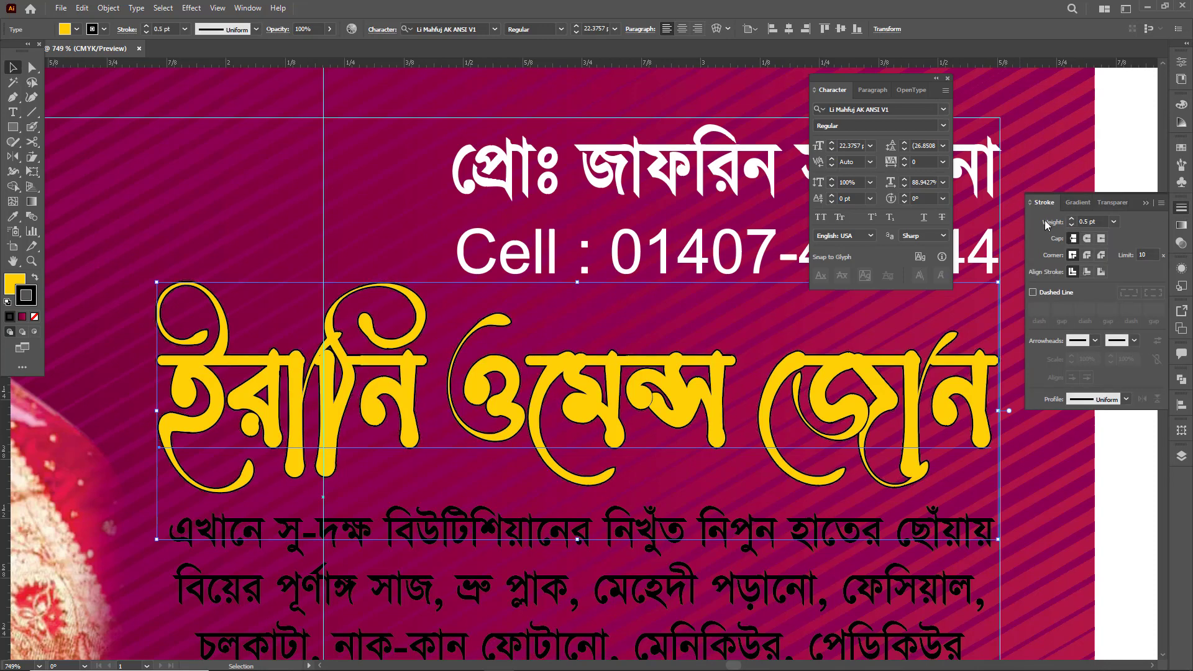
pyautogui.write('.75')
pyautogui.press('Return')
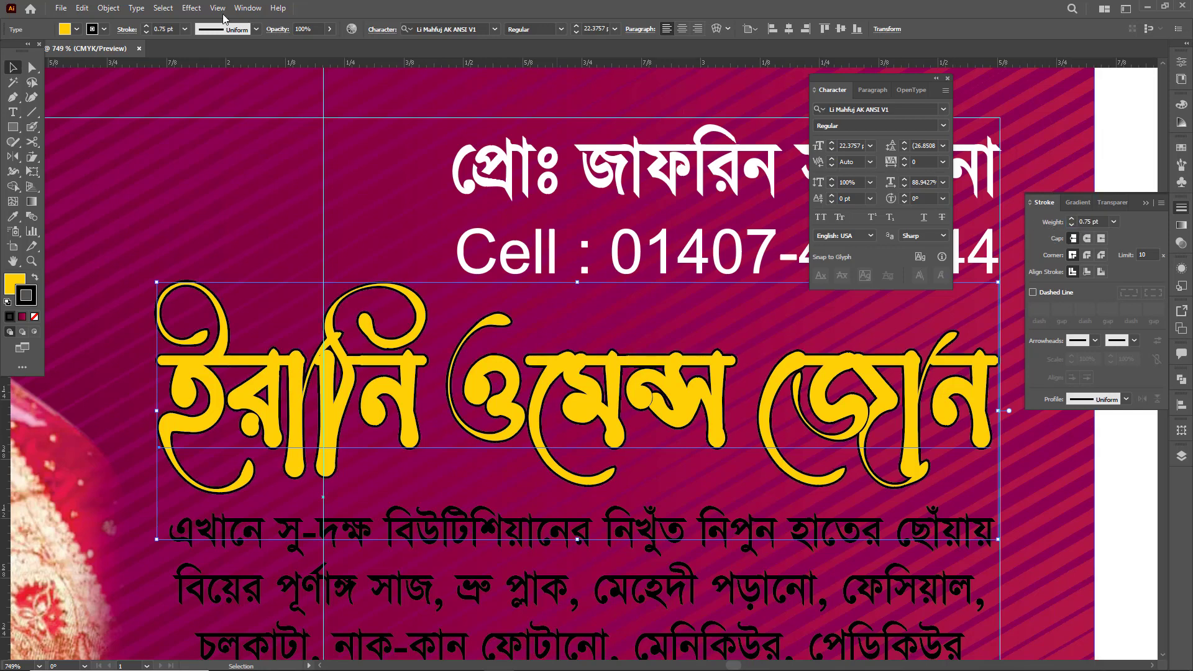
# - Start a Multiply drop shadow at 75% opacity on the parlour name, with a 0.01 in blur and live preview on
pyautogui.click(192, 8)
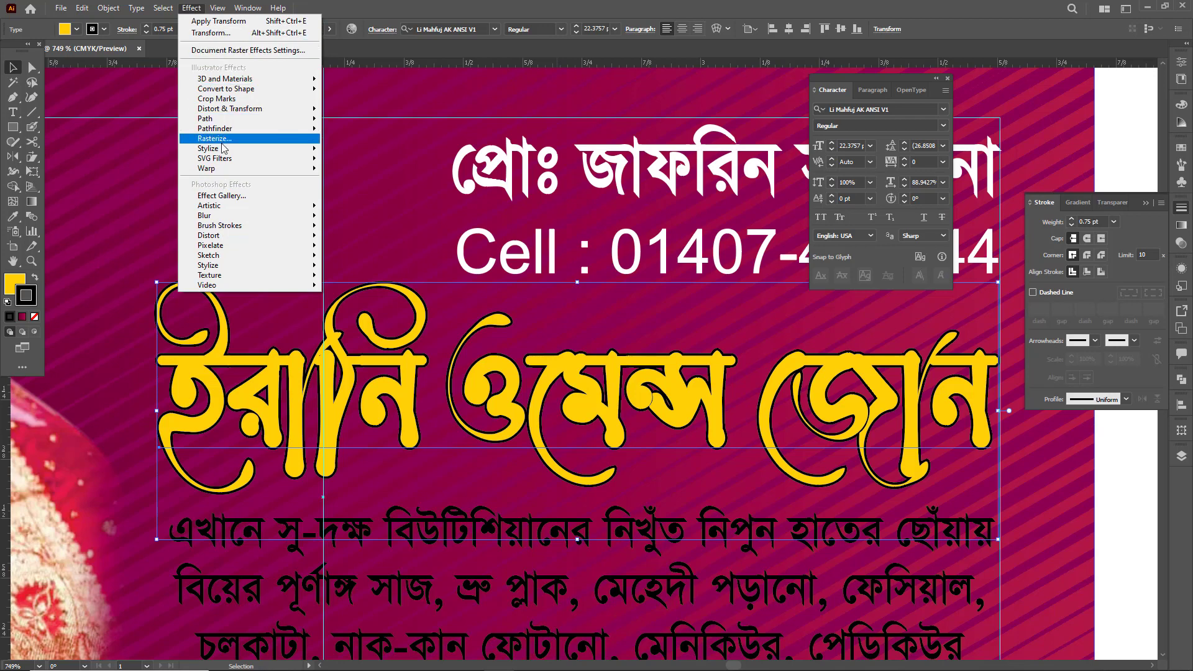
pyautogui.moveTo(202, 151)
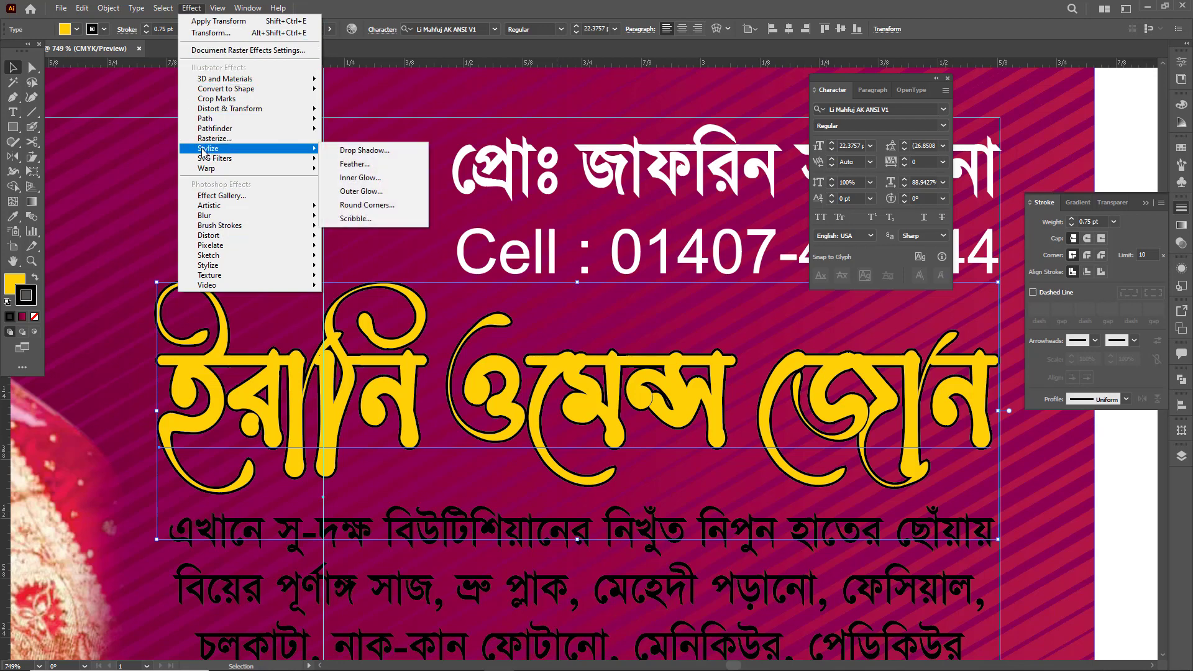
pyautogui.click(365, 150)
pyautogui.moveTo(495, 340); pyautogui.dragTo(569, 86)
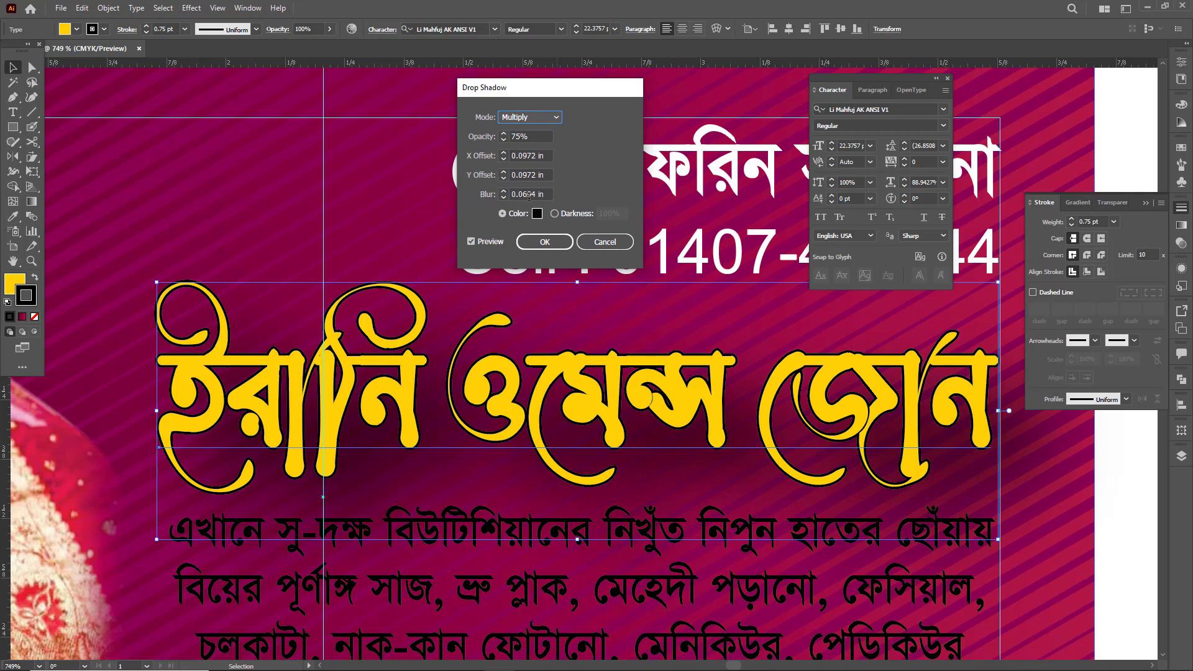
pyautogui.moveTo(535, 194); pyautogui.dragTo(524, 195)
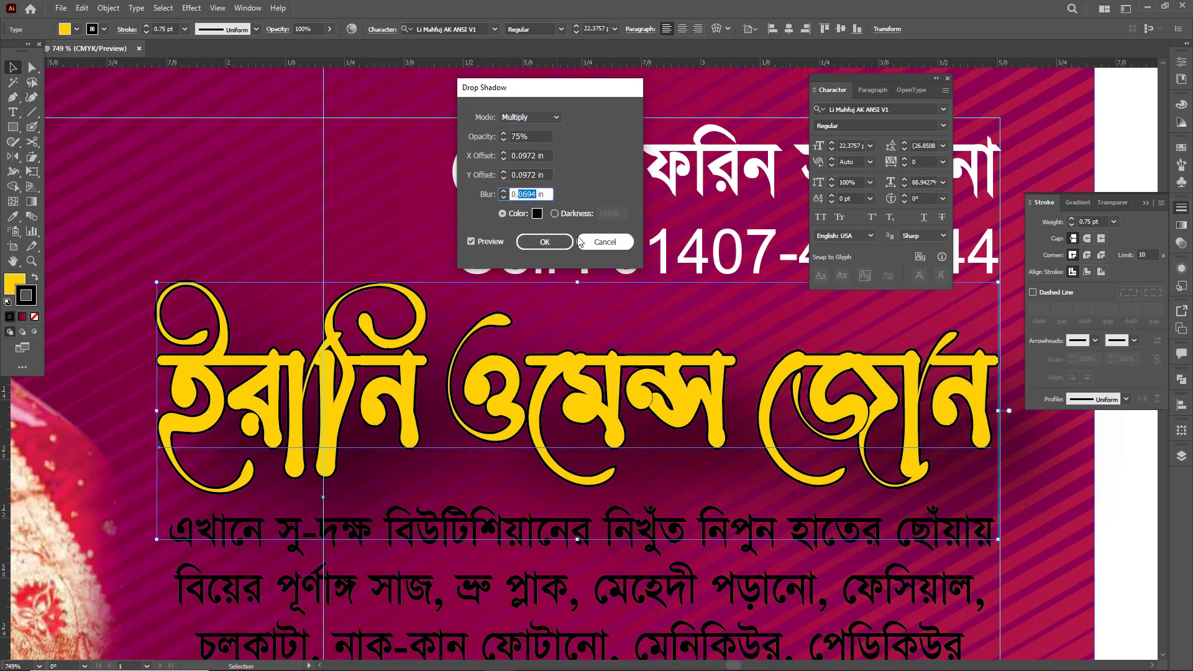
pyautogui.write('1')
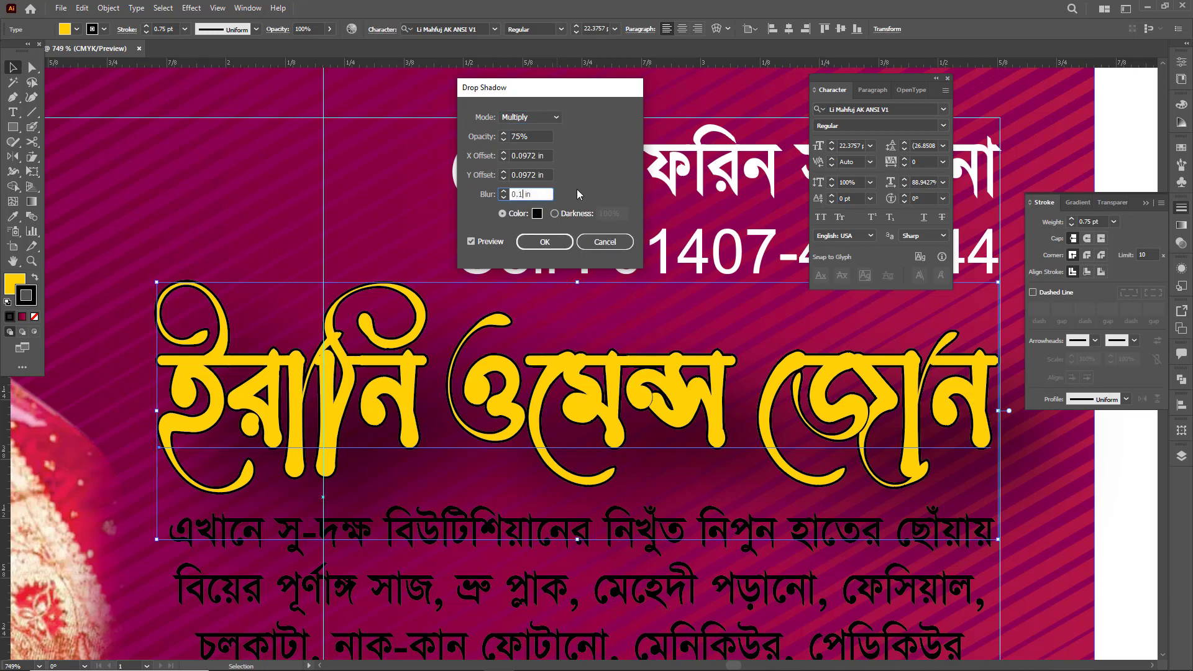
pyautogui.click(489, 242)
pyautogui.click(489, 243)
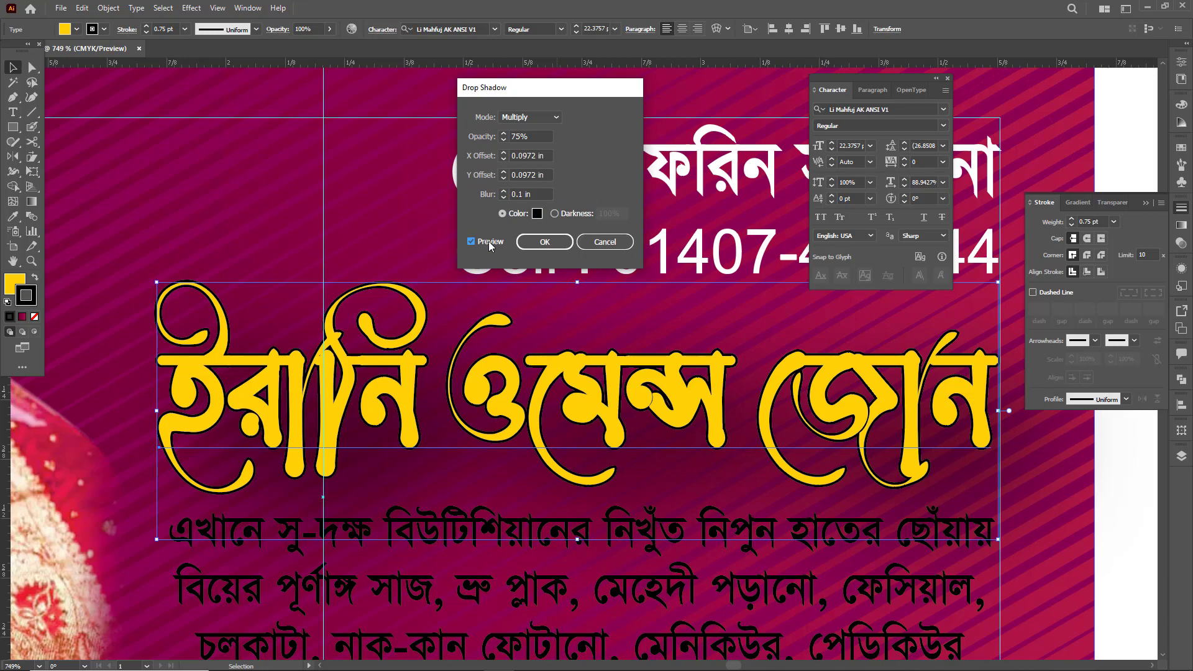
pyautogui.click(517, 194)
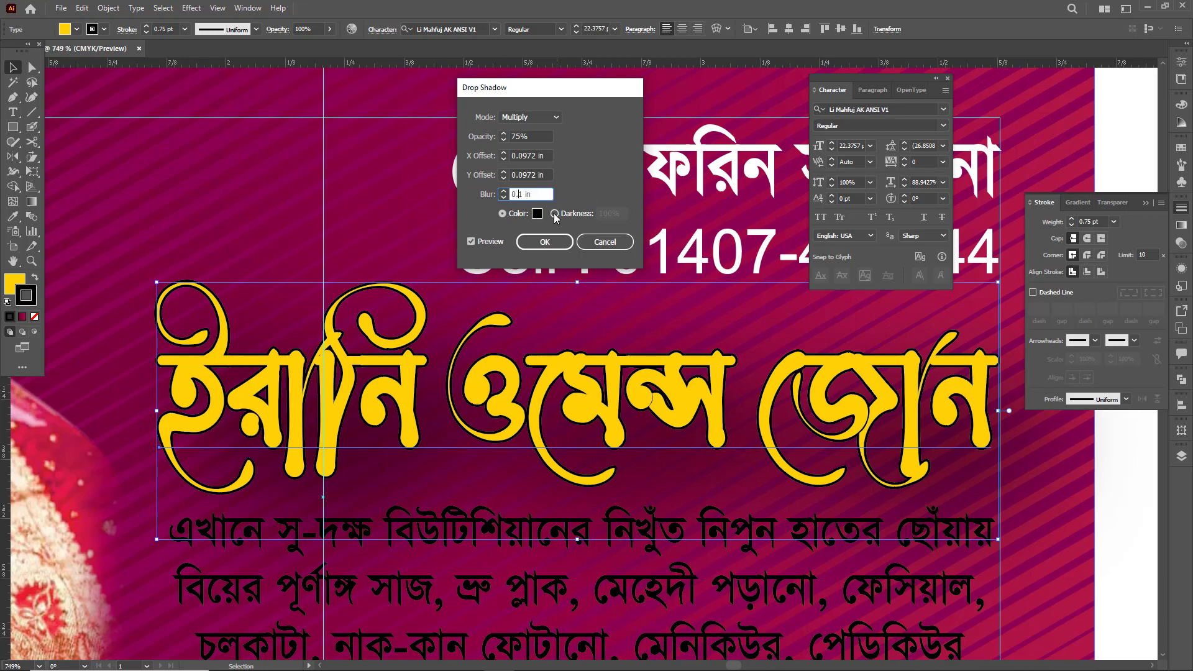
pyautogui.write('0')
pyautogui.click(491, 241)
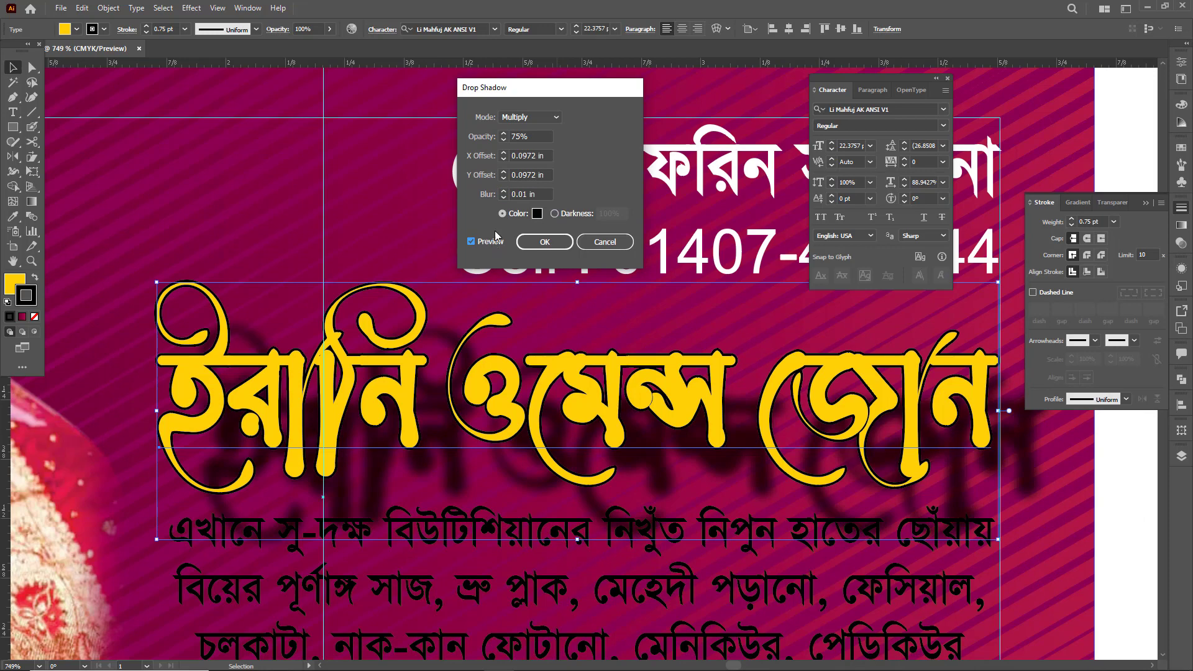
# - Set the drop shadow's X and Y offsets to 0.01 in
pyautogui.moveTo(536, 155); pyautogui.dragTo(524, 157)
pyautogui.write('1')
pyautogui.click(490, 241)
pyautogui.click(519, 158)
pyautogui.write('0')
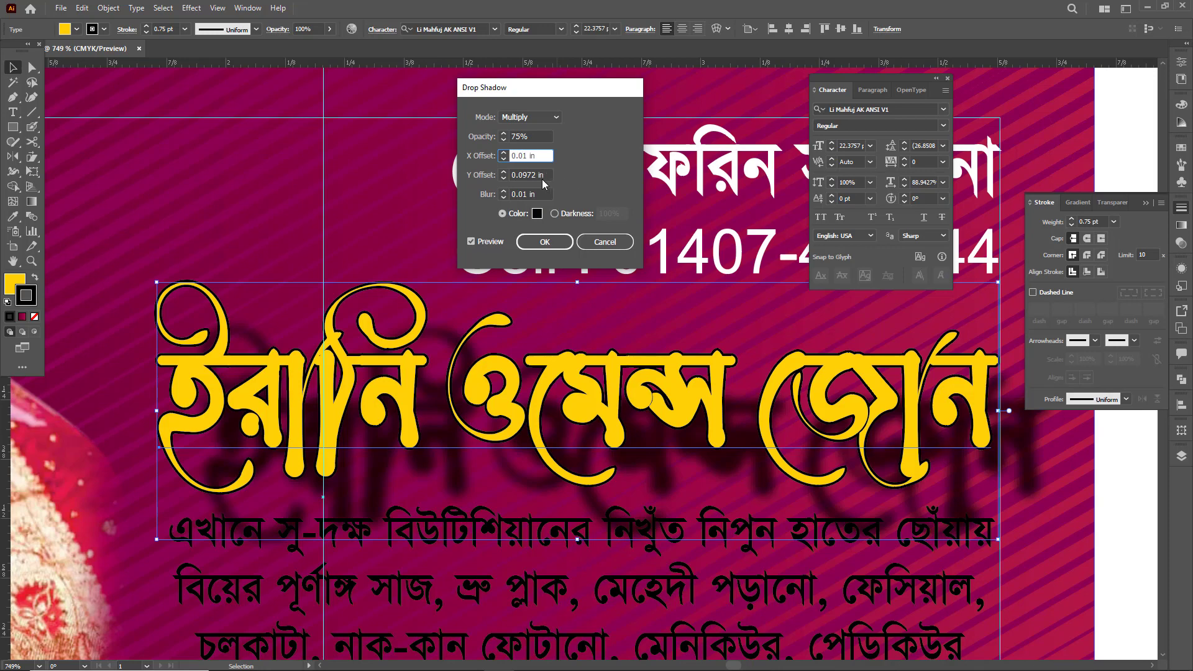
pyautogui.click(539, 175)
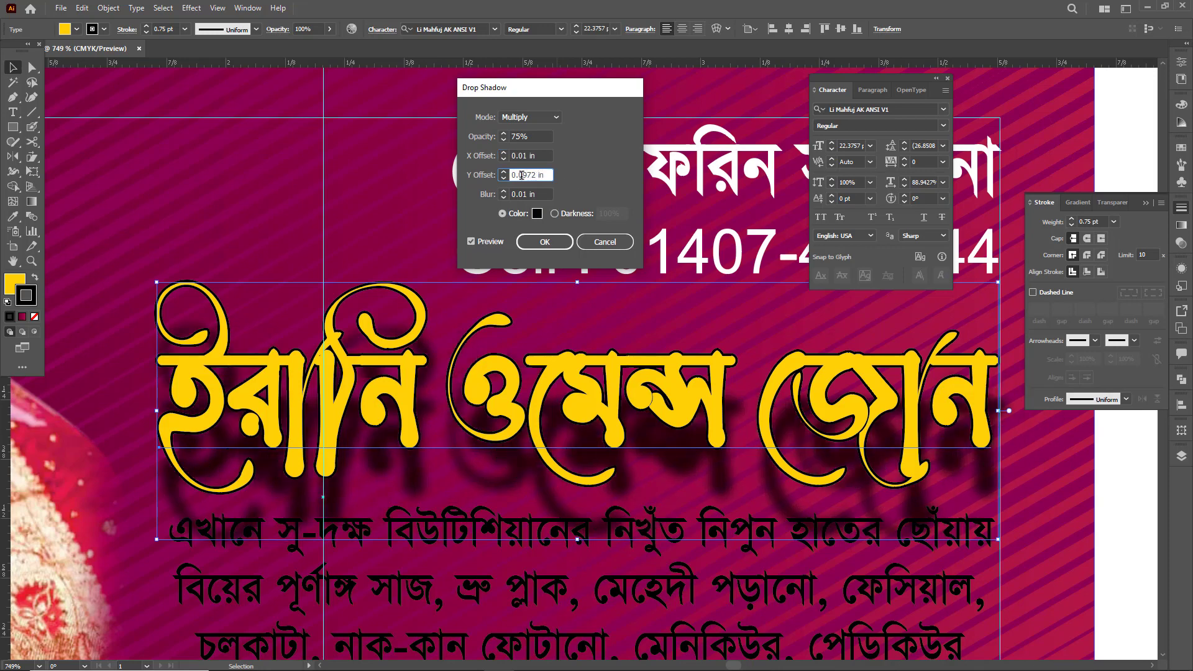
pyautogui.moveTo(536, 174); pyautogui.dragTo(527, 176)
pyautogui.write('1')
# - Increase the drop shadow's X and Y offsets to 0.02 in
pyautogui.click(540, 155)
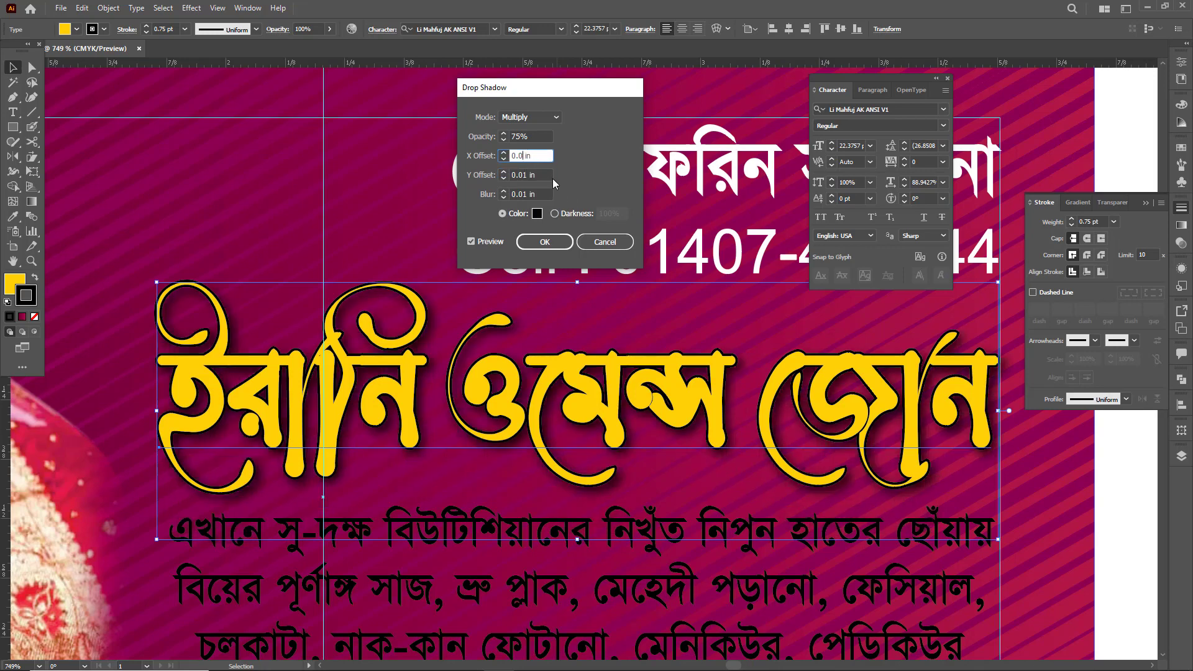
pyautogui.write('2')
pyautogui.click(532, 176)
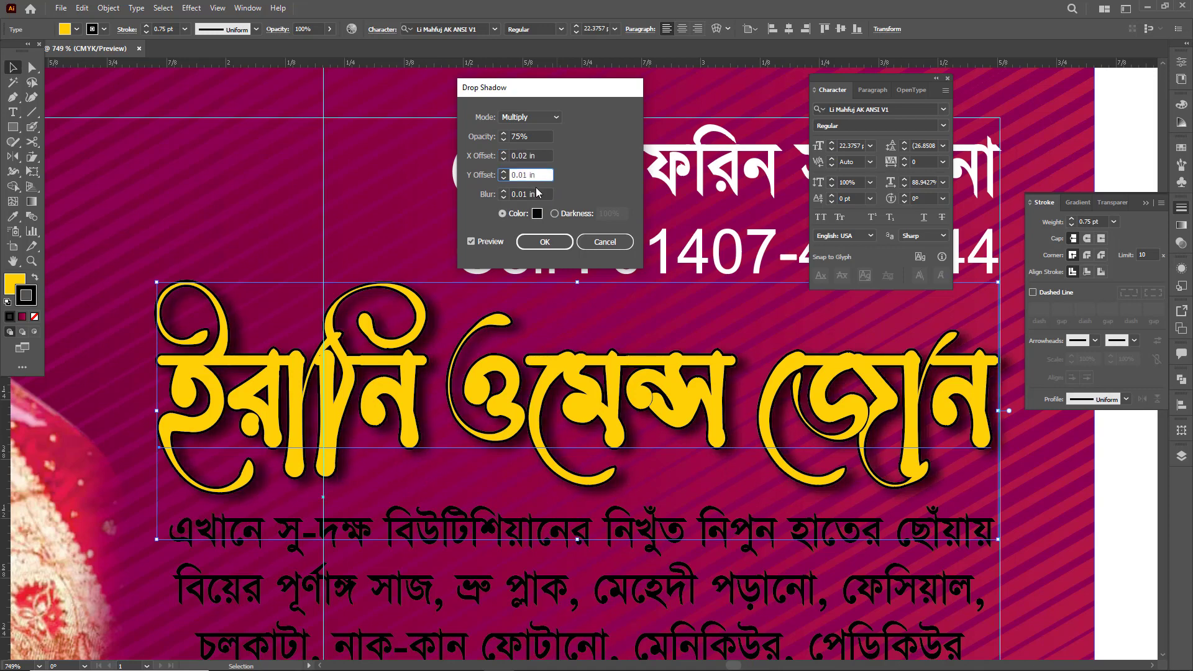
pyautogui.press('BackSpace')
pyautogui.write('2')
pyautogui.click(542, 158)
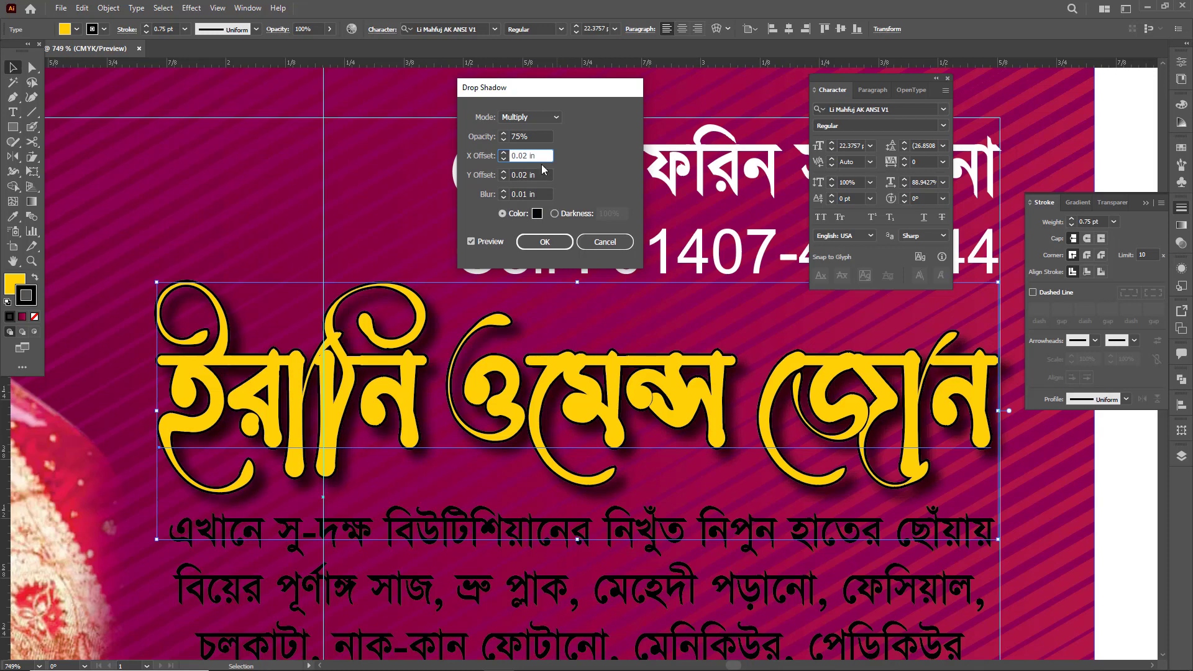
# - Set the drop shadow's blur to 0.02 in, apply the effect and deselect the parlour name
pyautogui.click(524, 194)
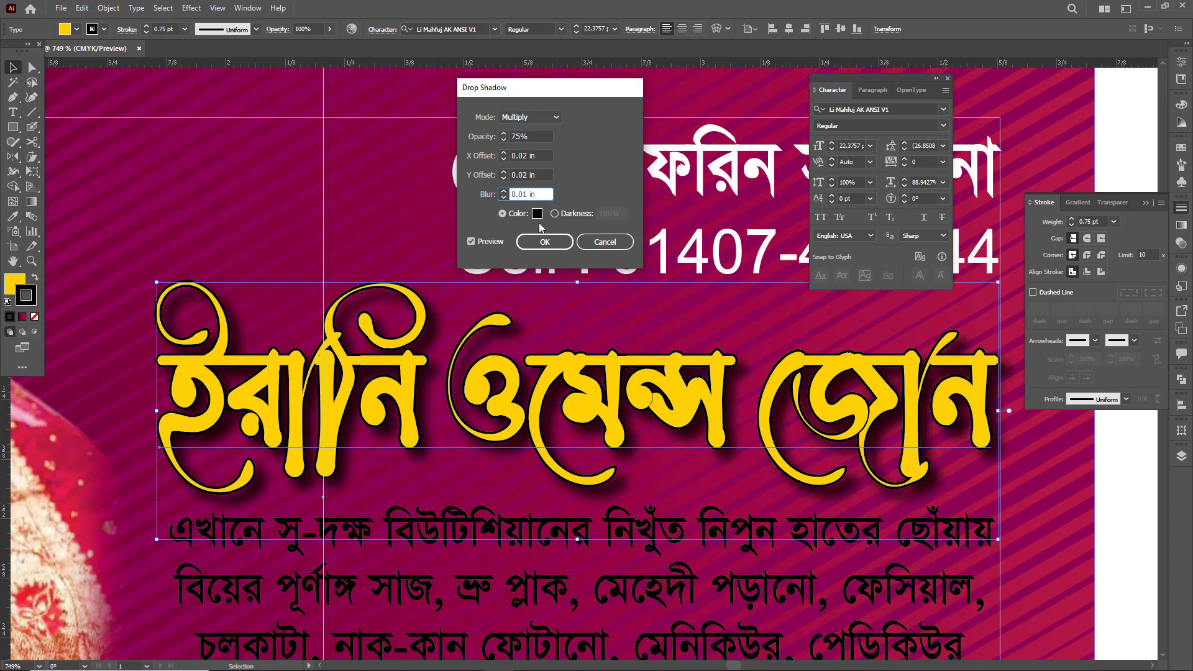
pyautogui.press('Delete')
pyautogui.write('2')
pyautogui.click(529, 174)
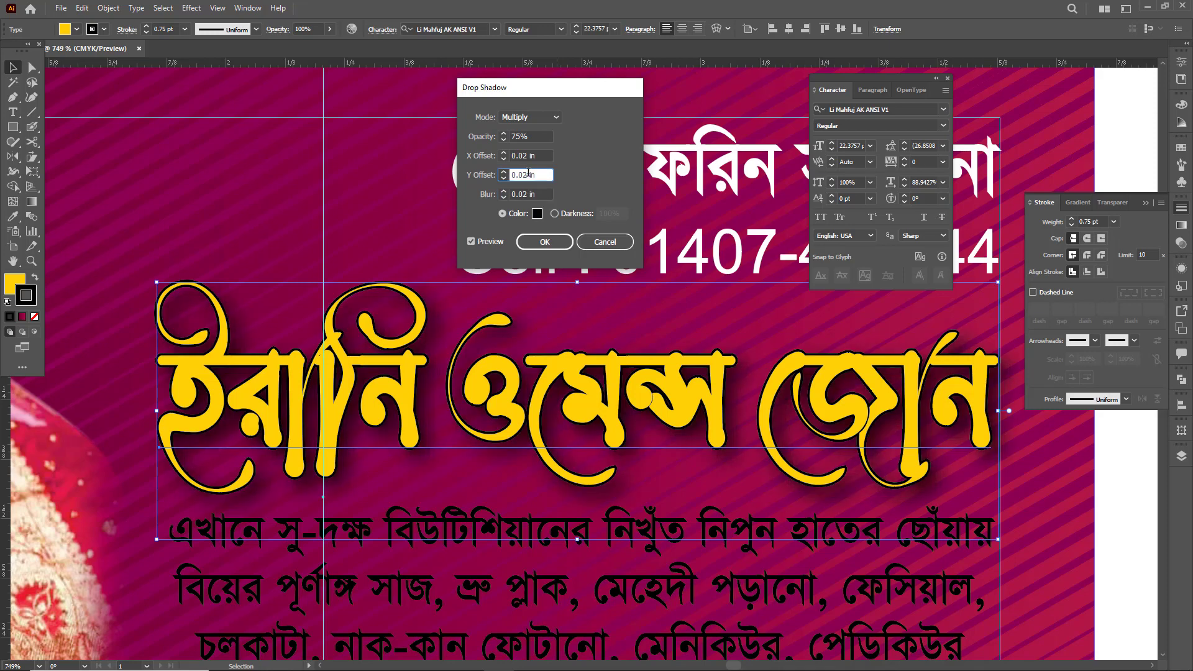
pyautogui.click(549, 242)
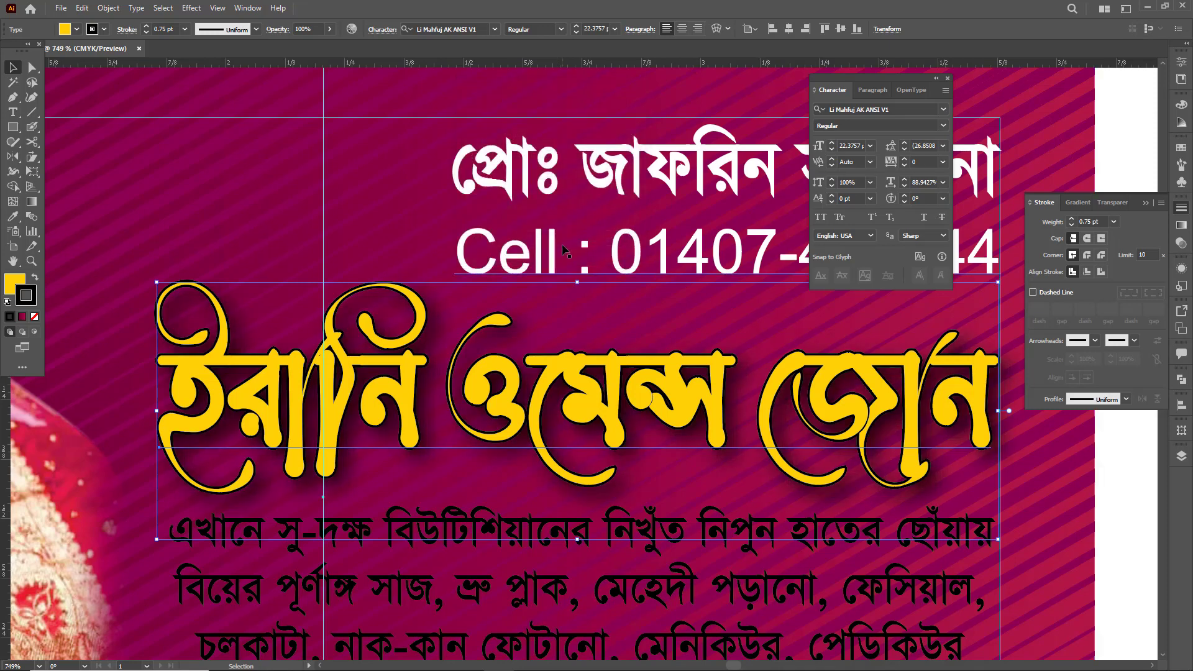
pyautogui.hotkey('ctrl', '0')
pyautogui.hotkey('ctrl', '-')
pyautogui.click(849, 474)
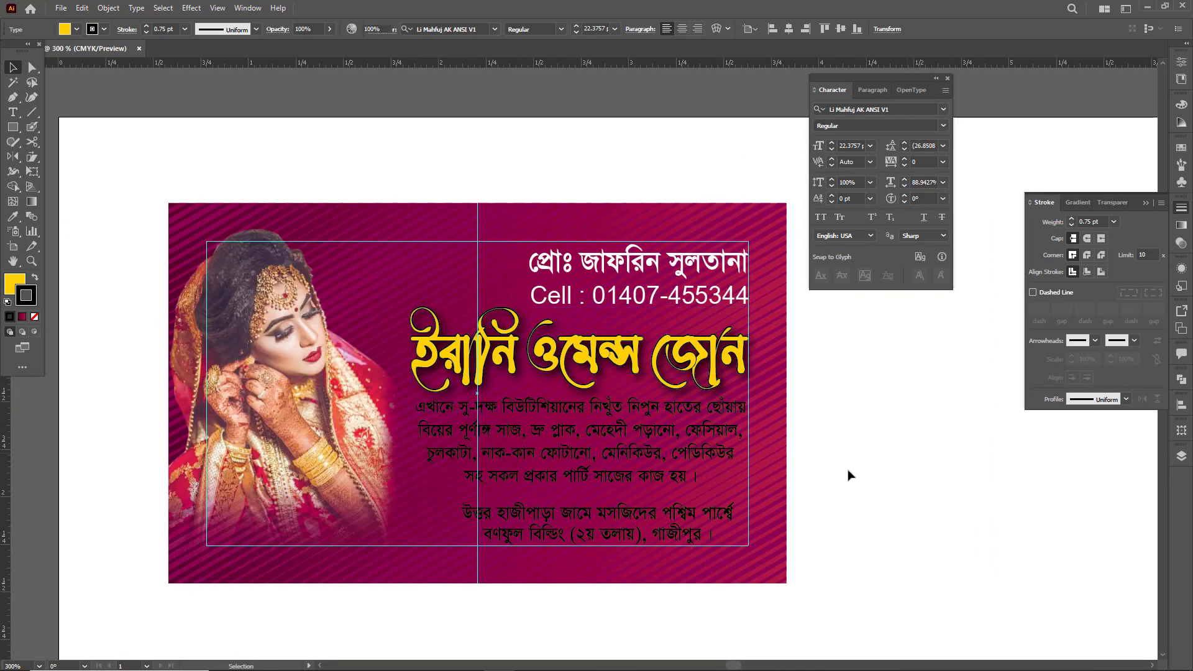
# - Fill the four-line services paragraph below the parlour name with white
pyautogui.scroll(-1, 713, 442)
pyautogui.click(644, 417)
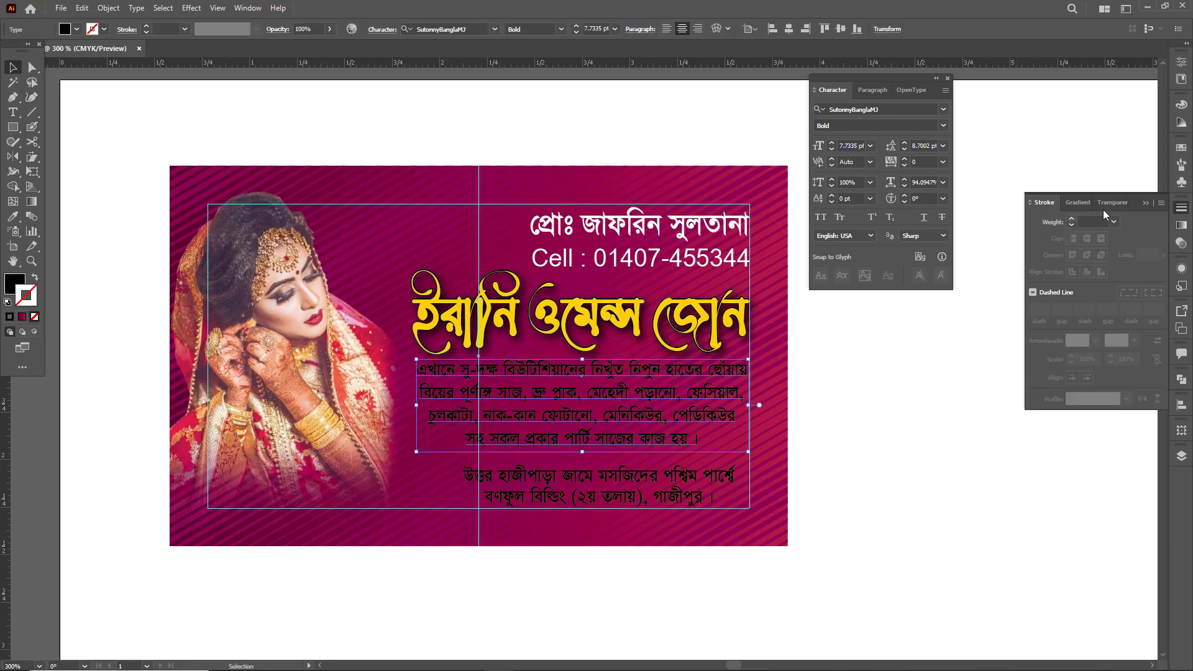
pyautogui.click(1187, 105)
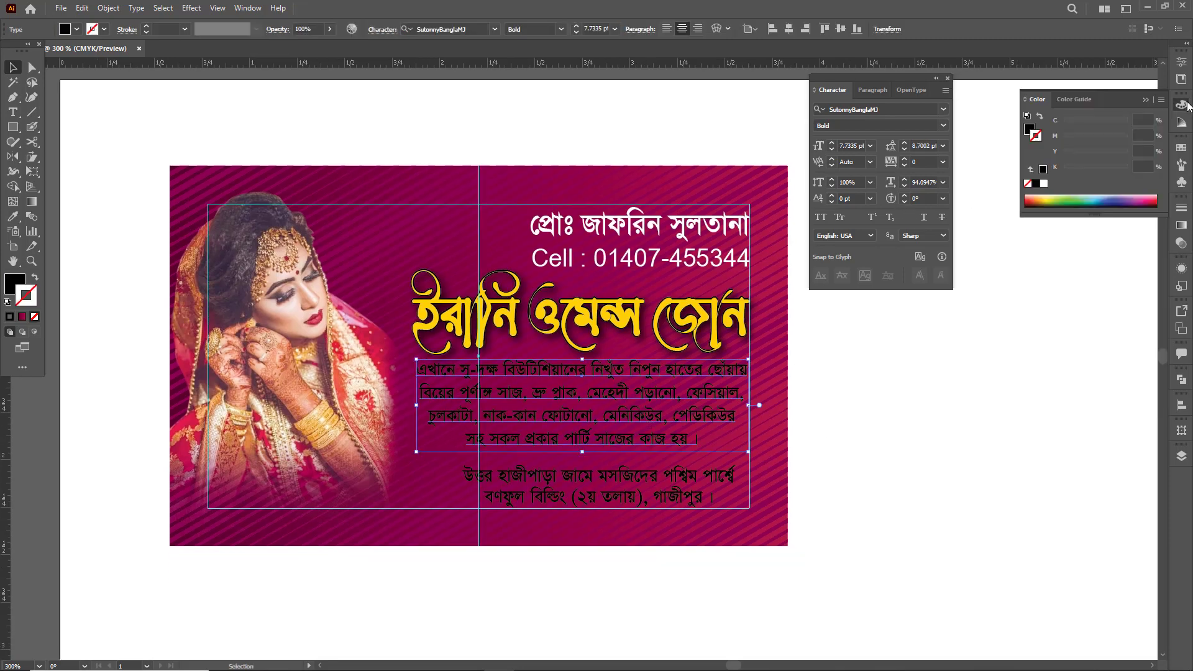
pyautogui.click(1030, 130)
pyautogui.moveTo(1086, 169); pyautogui.dragTo(1046, 126)
pyautogui.click(964, 344)
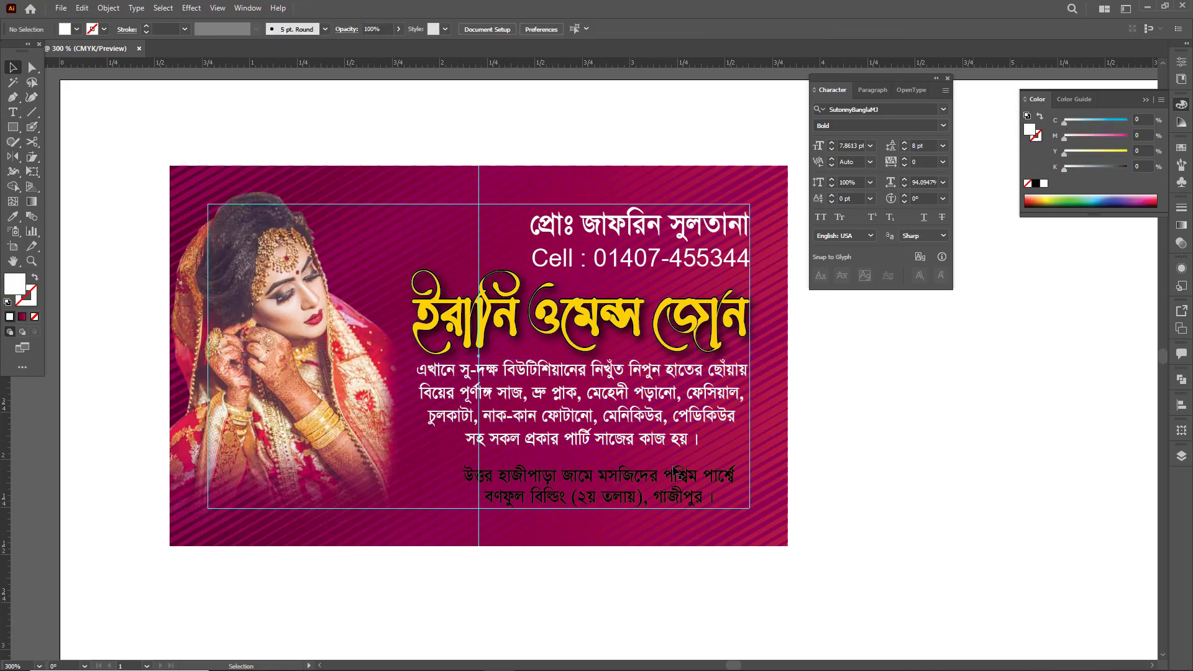
# - Shift the two-line address text slightly to the left
pyautogui.click(663, 492)
pyautogui.moveTo(664, 493); pyautogui.dragTo(682, 494)
pyautogui.click(868, 478)
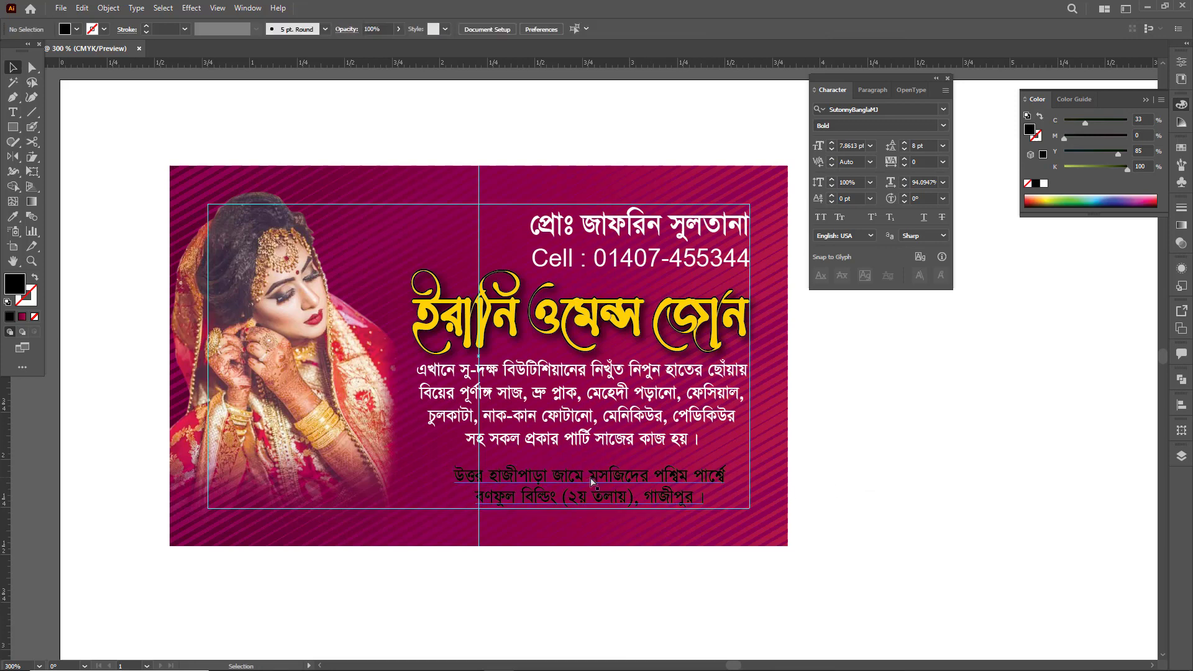
# - Draw a thin divider rectangle about 1.6 × 0.005 in between the services paragraph and the address
pyautogui.hotkey('ctrl', 'space')
pyautogui.moveTo(591, 479); pyautogui.dragTo(708, 524)
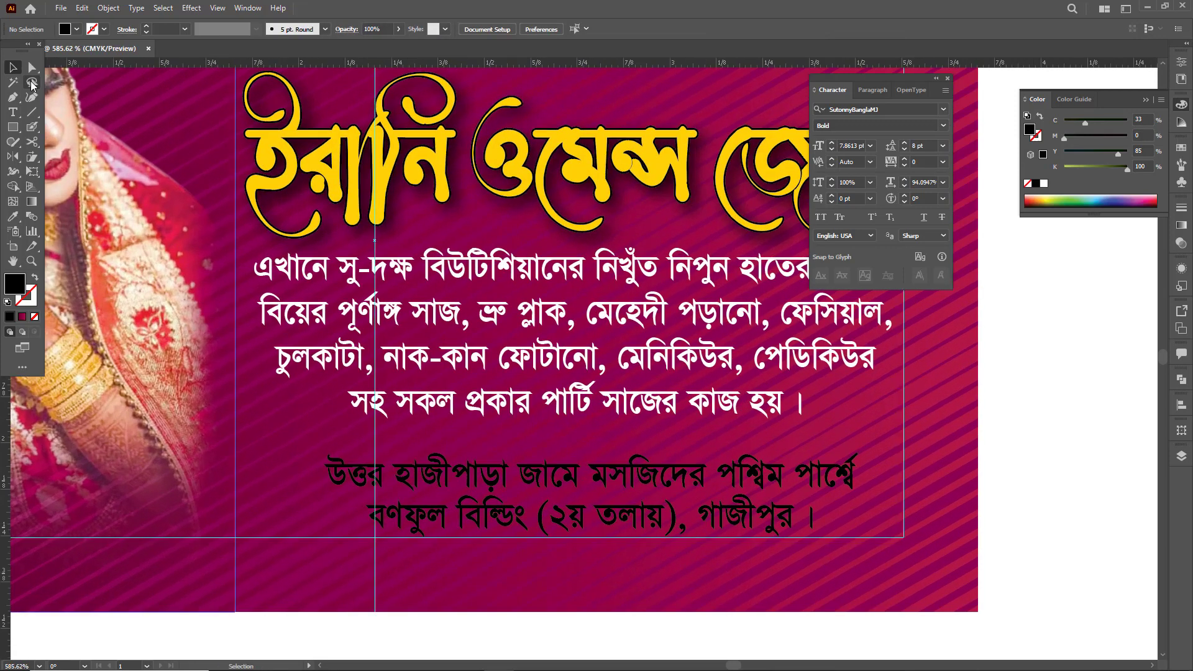
pyautogui.click(13, 127)
pyautogui.moveTo(299, 433); pyautogui.dragTo(890, 437)
pyautogui.press('v')
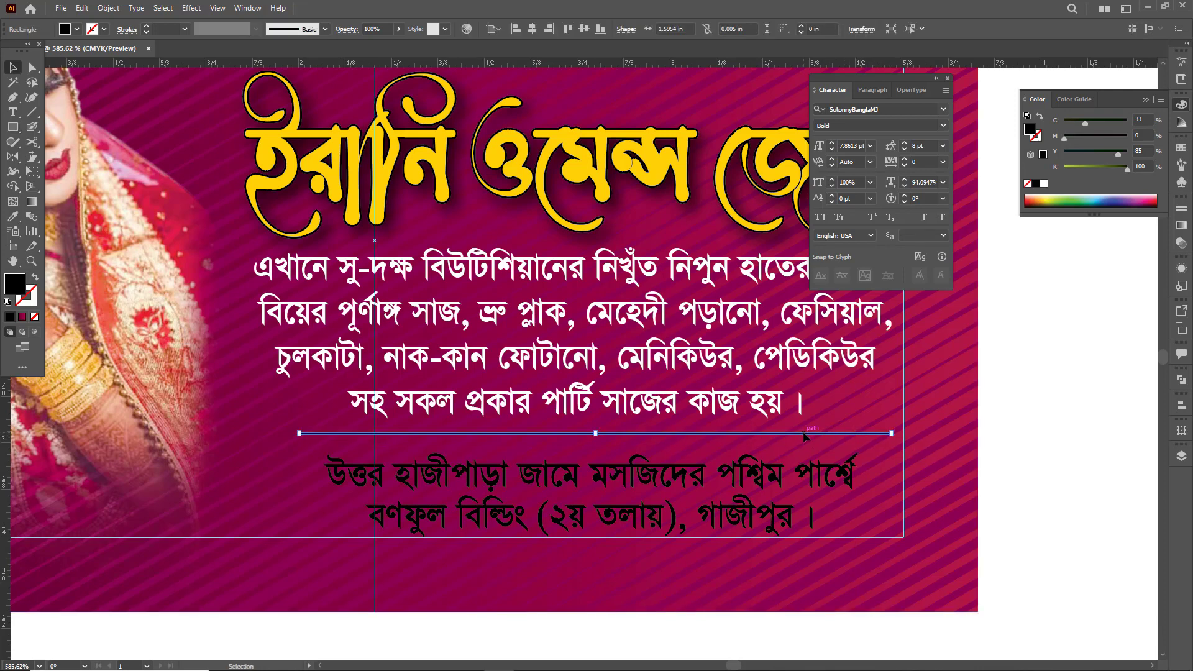
# - Lower the divider bar slightly and select it together with the address and services text
pyautogui.moveTo(804, 435); pyautogui.dragTo(792, 443)
pyautogui.keyDown('shift'); pyautogui.click(701, 459); pyautogui.keyUp('shift')
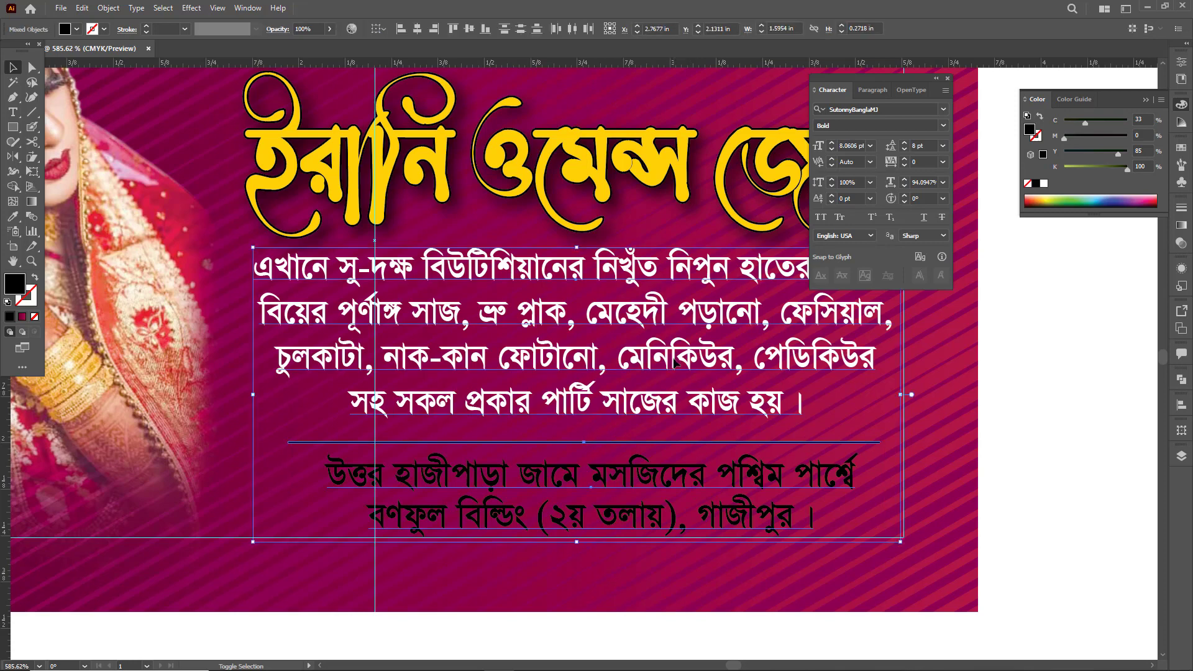
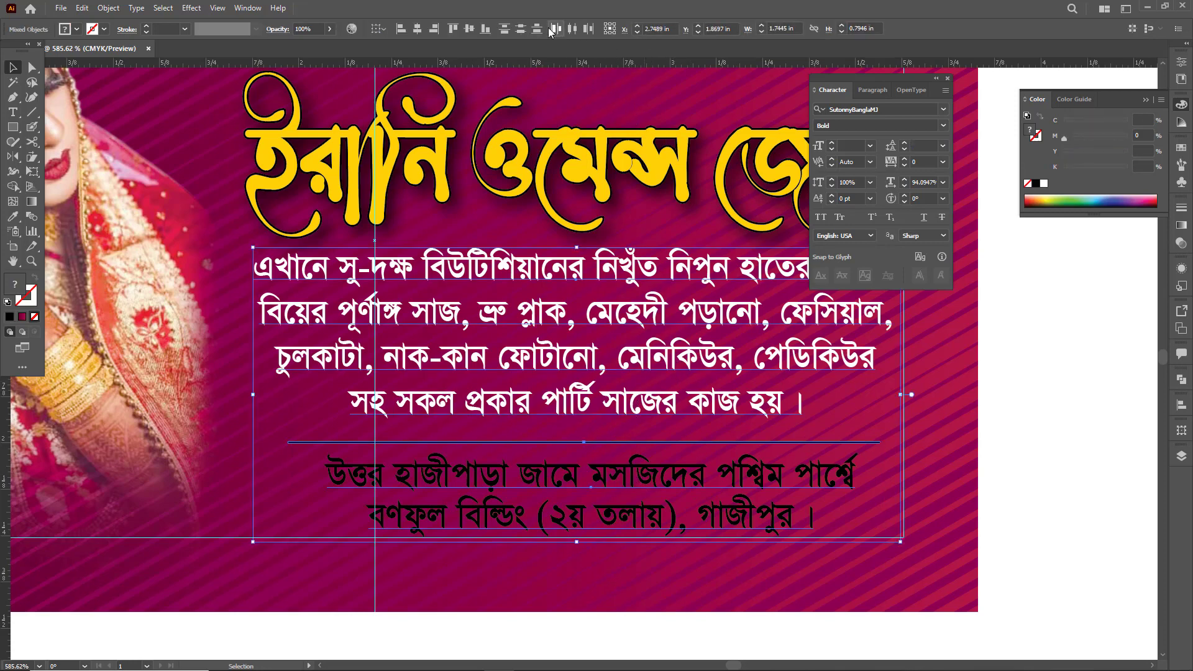
# - Center the services paragraph, divider bar and address horizontally on each other and shift them slightly to the left
pyautogui.click(417, 29)
pyautogui.moveTo(686, 346); pyautogui.dragTo(672, 346)
pyautogui.press('Tab')
pyautogui.click(998, 450)
# - Select the address text with the divider bar and set the font style to Regular
pyautogui.click(784, 469)
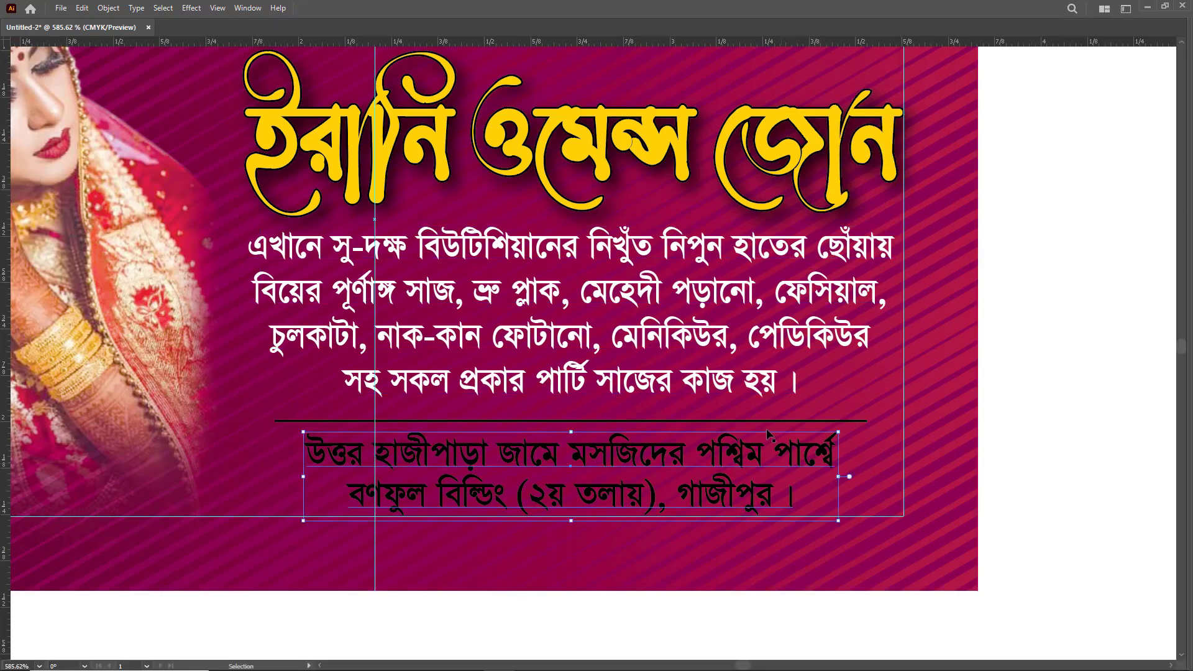
pyautogui.press('a')
pyautogui.keyDown('shift'); pyautogui.click(774, 421); pyautogui.keyUp('shift')
pyautogui.hotkey('ctrl', 't')
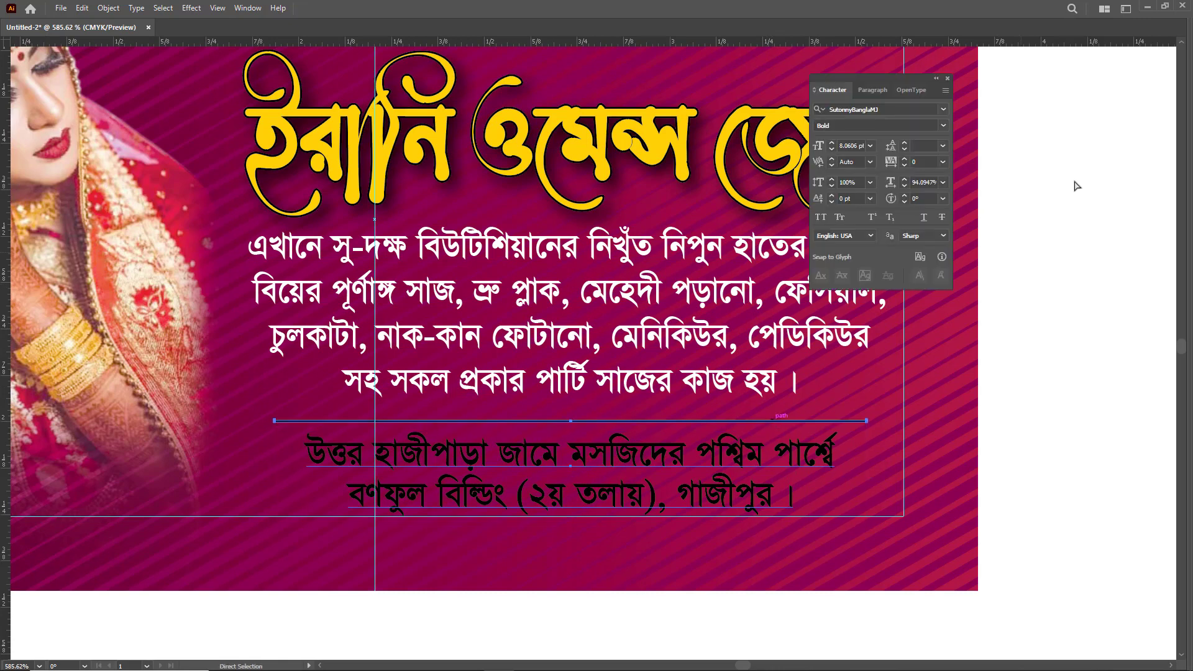
pyautogui.press('v')
pyautogui.click(944, 125)
pyautogui.click(894, 142)
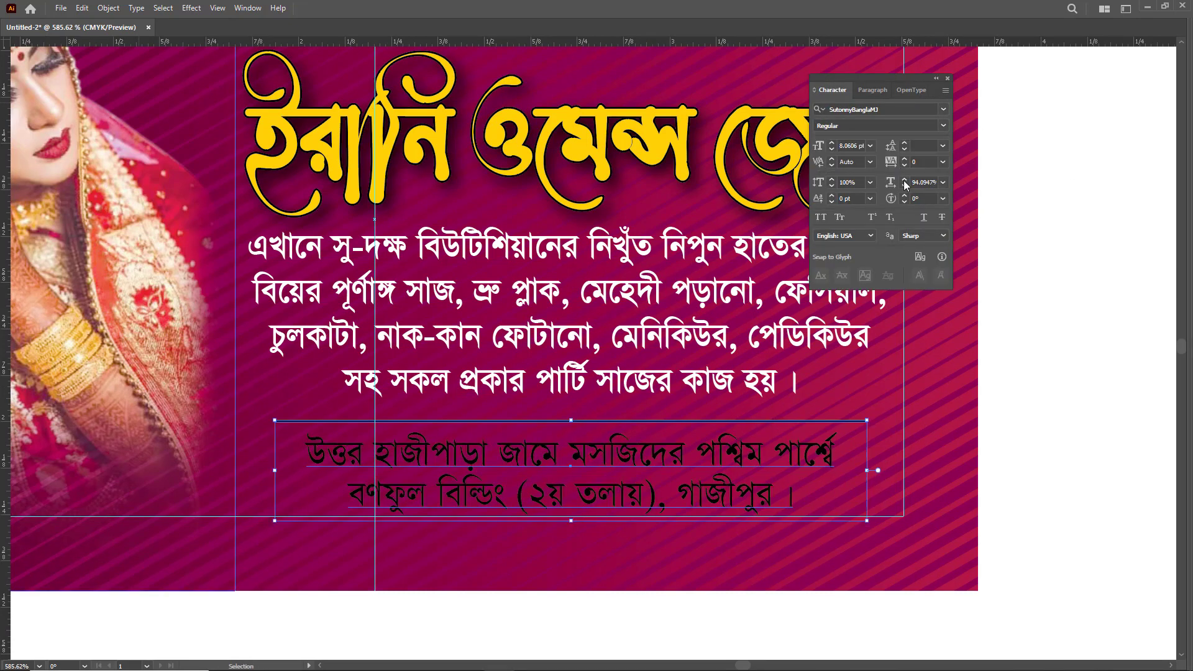
# - Fill the address text and divider bar with yellow-green, C 26, M 0, Y 100, K 0
pyautogui.press('Tab')
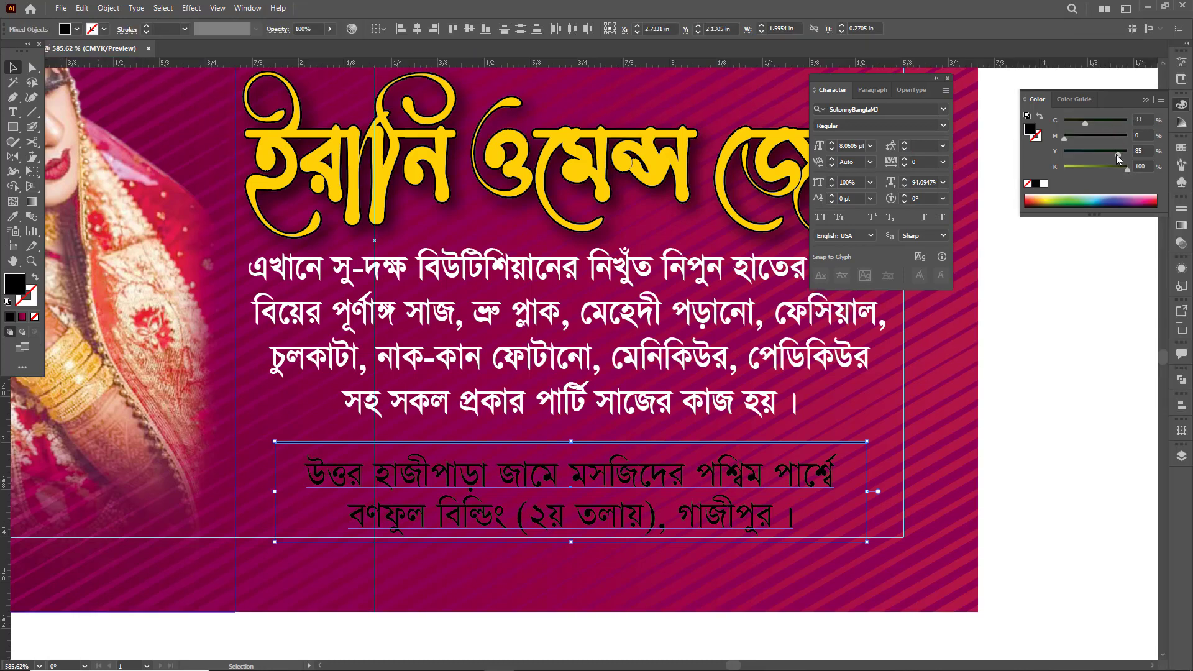
pyautogui.moveTo(1126, 168); pyautogui.dragTo(1028, 153)
pyautogui.moveTo(1082, 124)
pyautogui.mouseDown()
pyautogui.moveTo(1029, 128)
pyautogui.moveTo(1136, 179)
pyautogui.moveTo(1082, 124)
pyautogui.mouseUp()
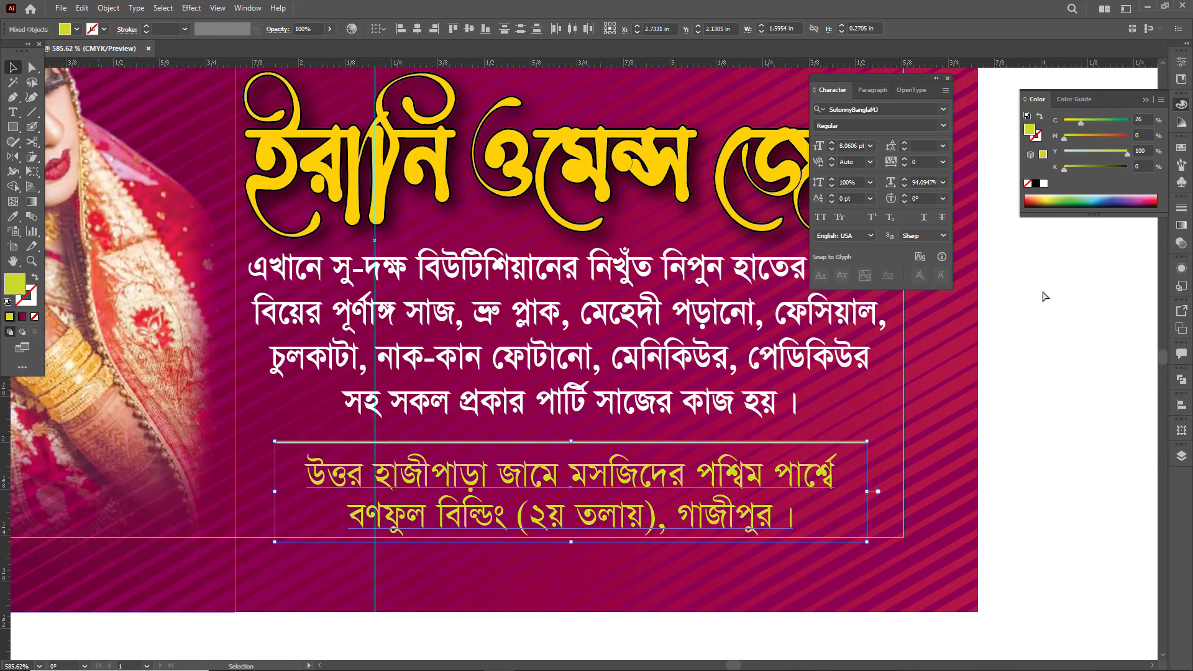
pyautogui.click(1030, 353)
# - Hide the guides over the business card
pyautogui.hotkey('ctrl', '0')
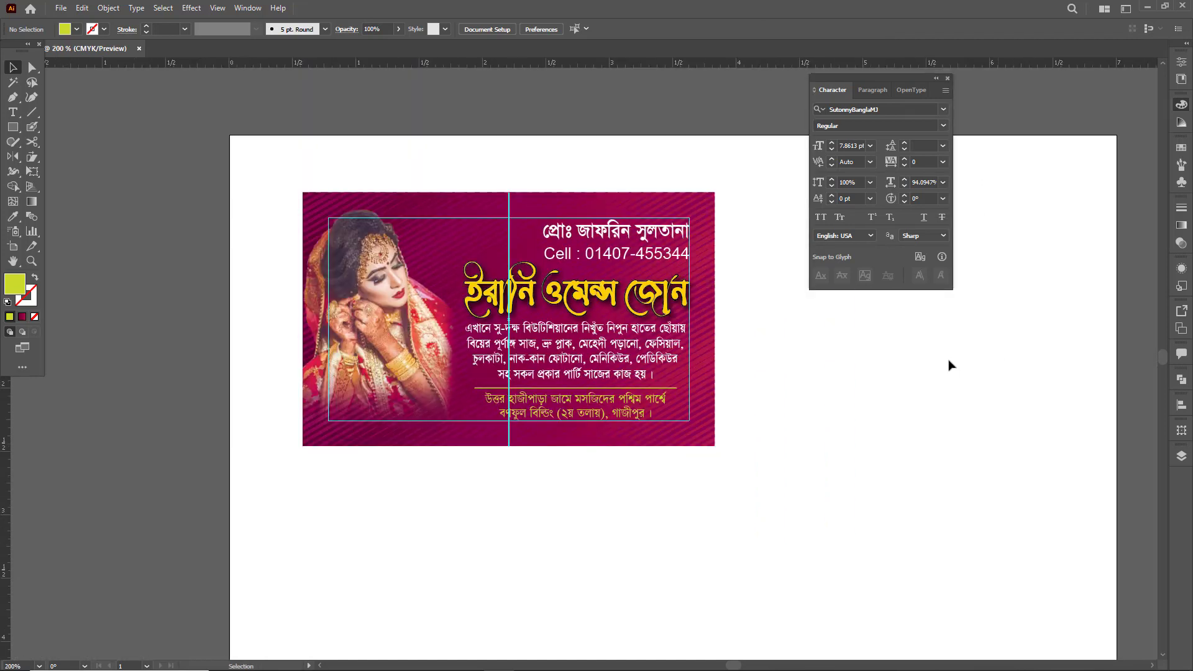
pyautogui.press('Tab')
pyautogui.scroll(3, 626, 404)
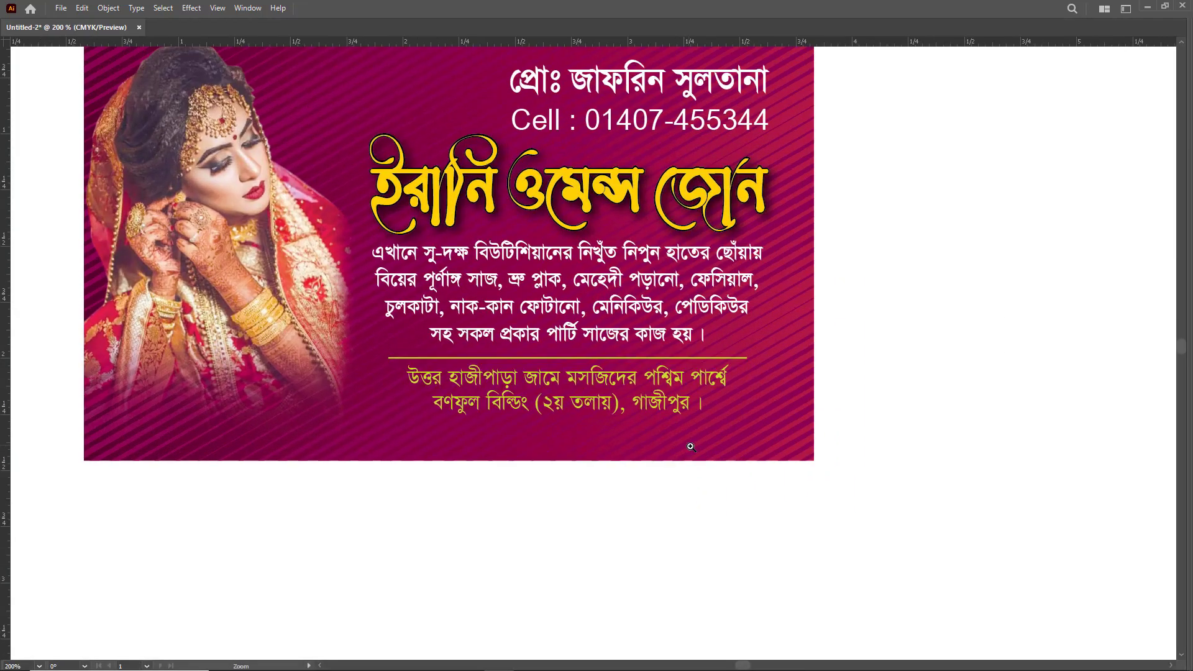
pyautogui.moveTo(634, 418); pyautogui.dragTo(762, 489)
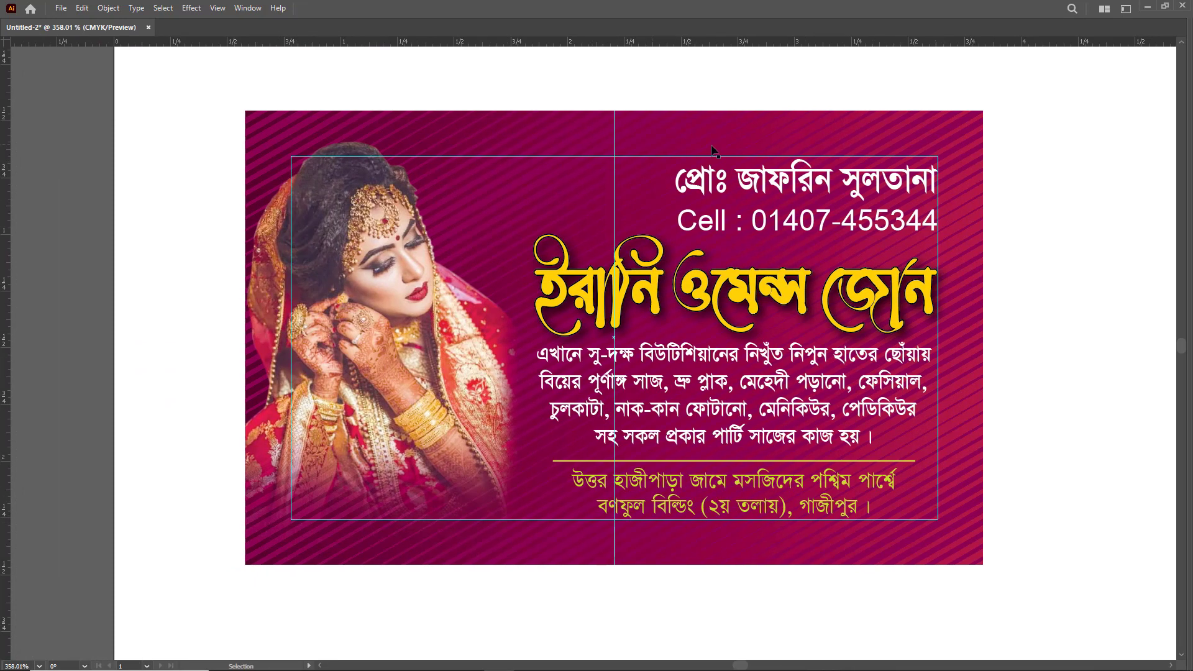
pyautogui.scroll(2, 689, 292)
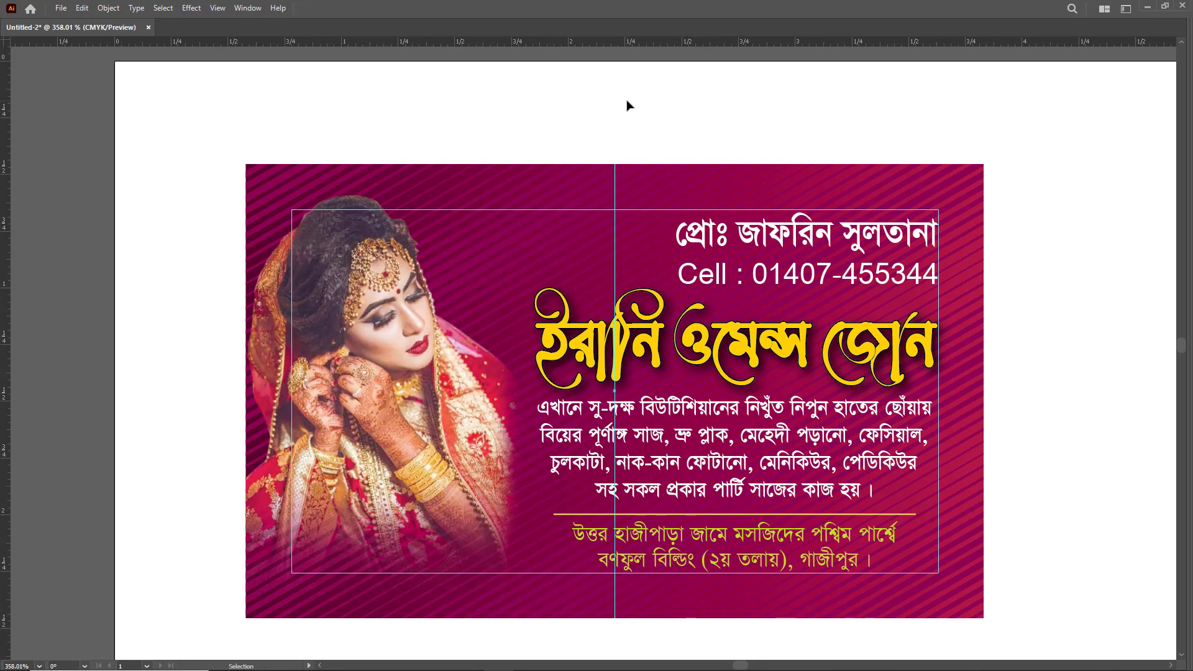
pyautogui.rightClick(628, 105)
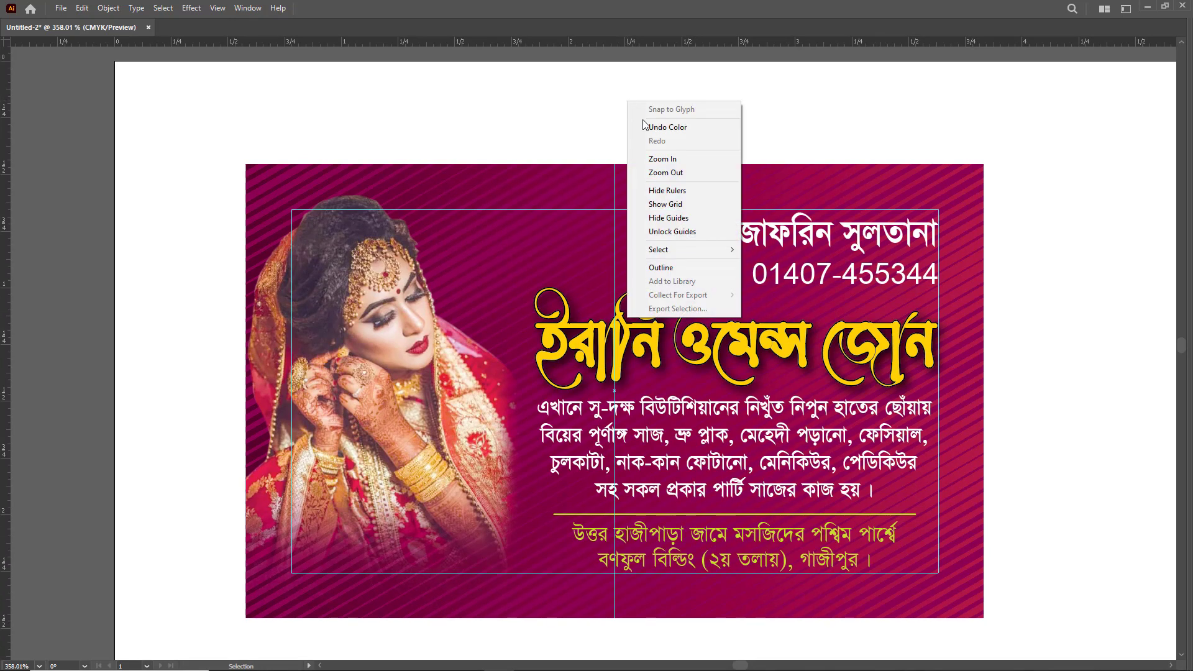
pyautogui.click(683, 220)
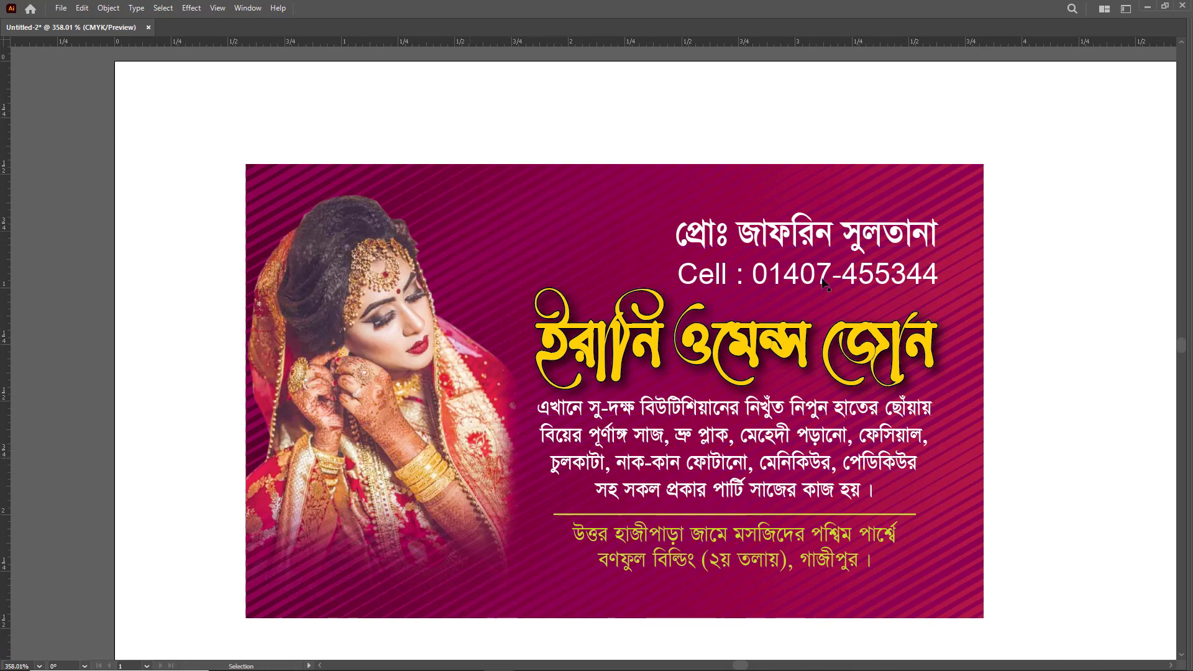
# - Adjust the bride photo's color balance with magenta at 20% and yellow at 15%, with preview on
pyautogui.moveTo(410, 407)
pyautogui.mouseDown()
pyautogui.moveTo(344, 363)
pyautogui.moveTo(407, 415)
pyautogui.mouseUp()
pyautogui.click(322, 250)
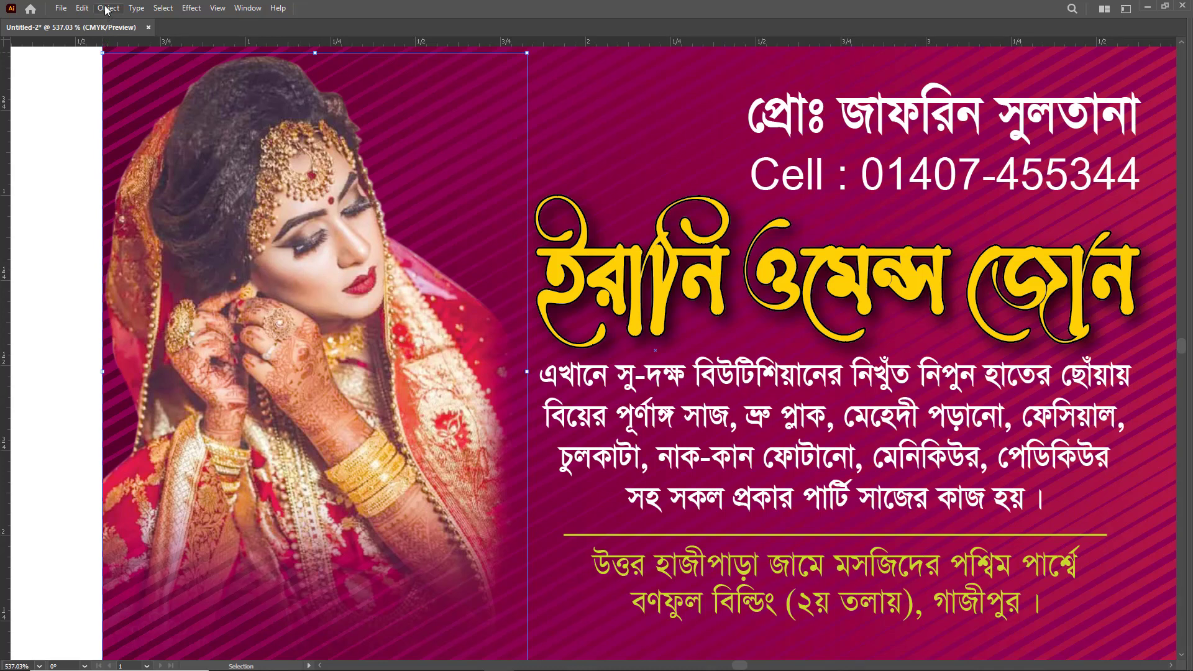
pyautogui.click(78, 10)
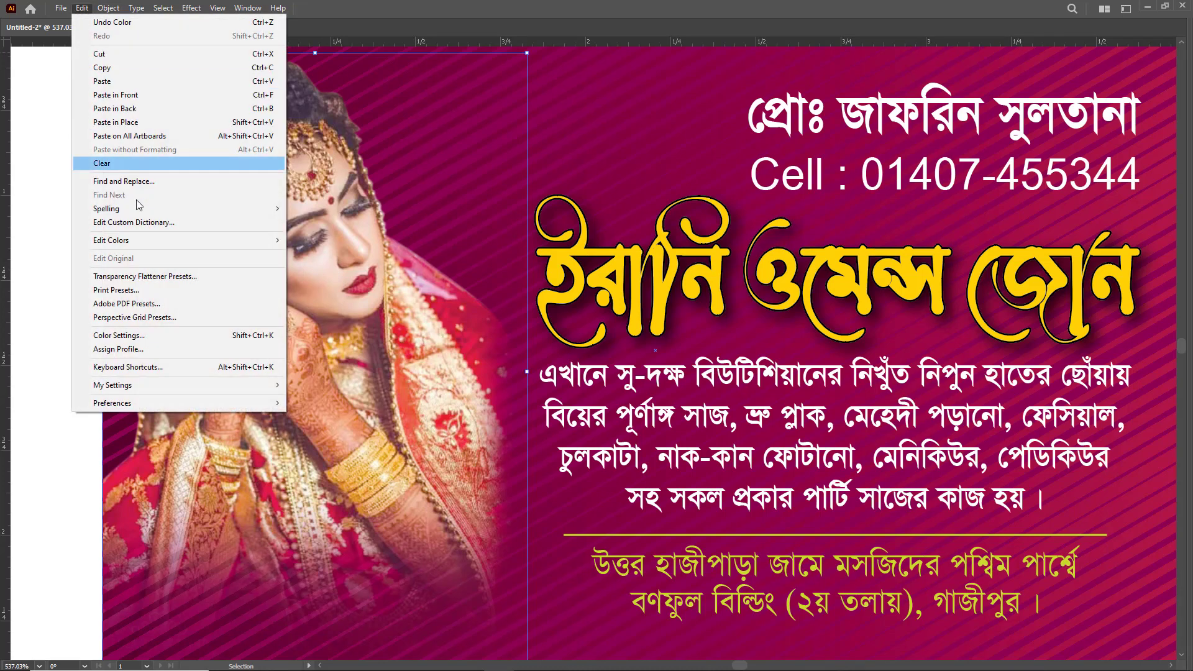
pyautogui.moveTo(121, 246)
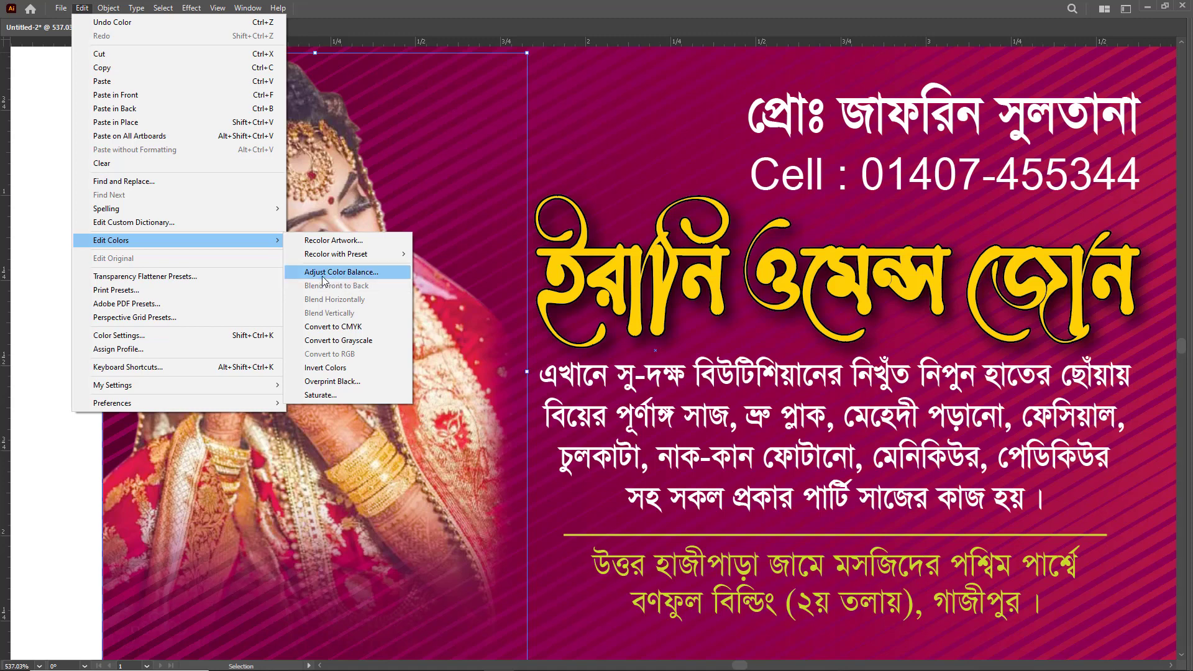
pyautogui.click(373, 275)
pyautogui.moveTo(412, 230); pyautogui.dragTo(721, 171)
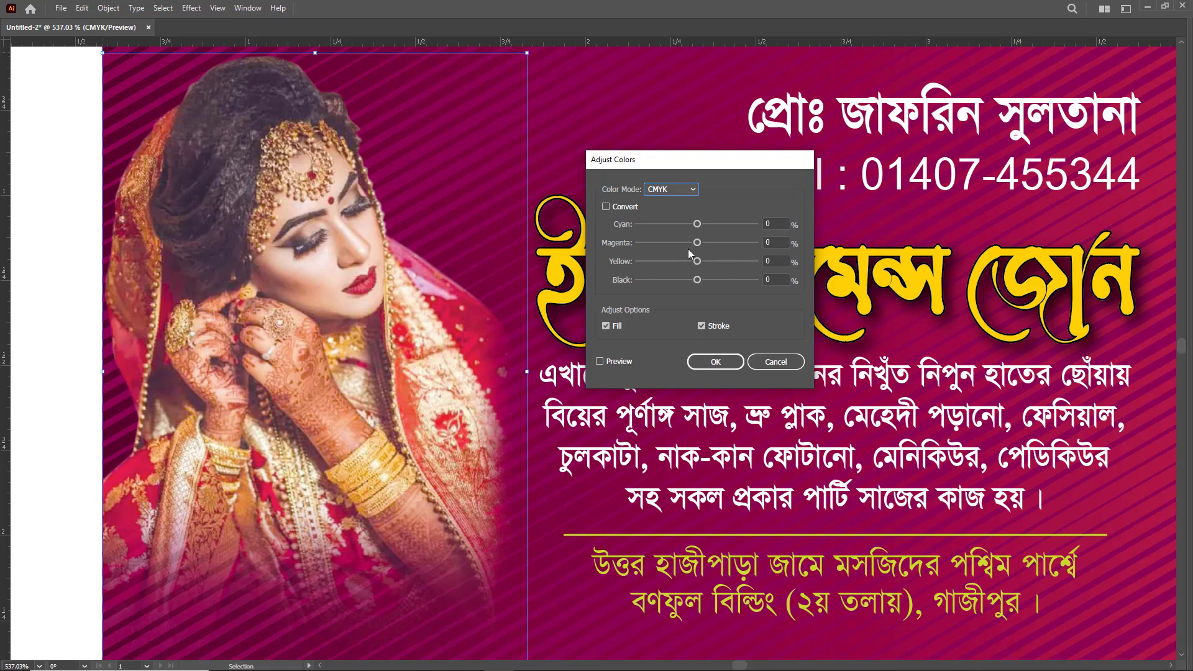
pyautogui.moveTo(698, 245); pyautogui.dragTo(705, 244)
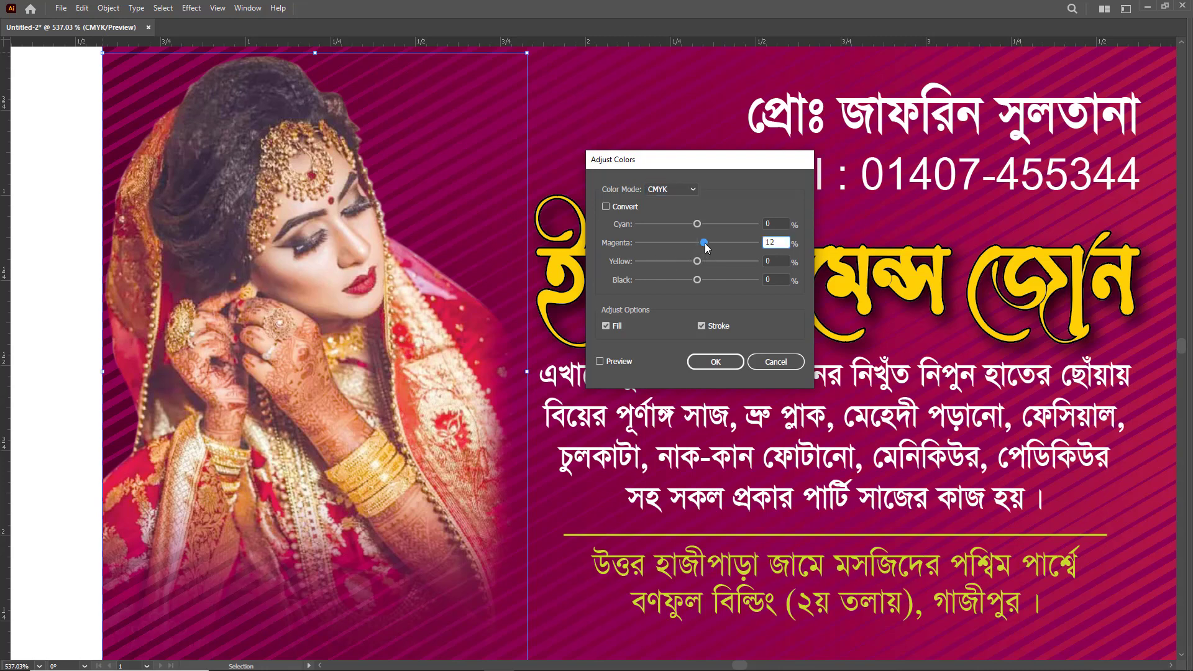
pyautogui.click(614, 361)
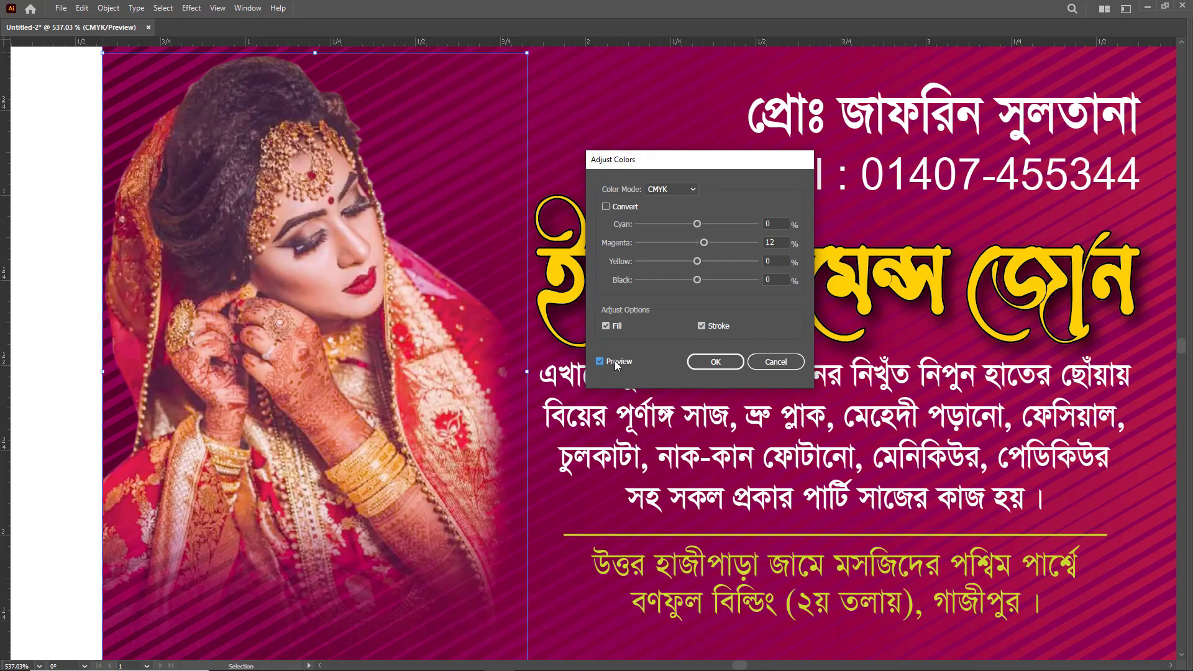
pyautogui.moveTo(703, 244); pyautogui.dragTo(705, 266)
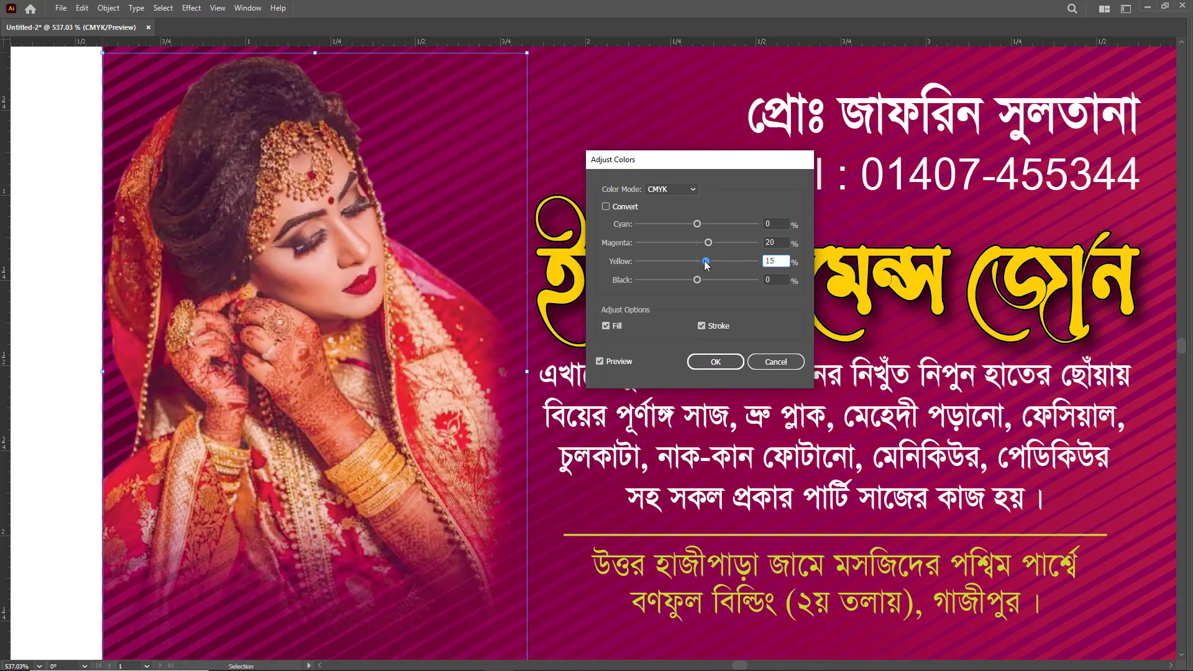
pyautogui.click(716, 361)
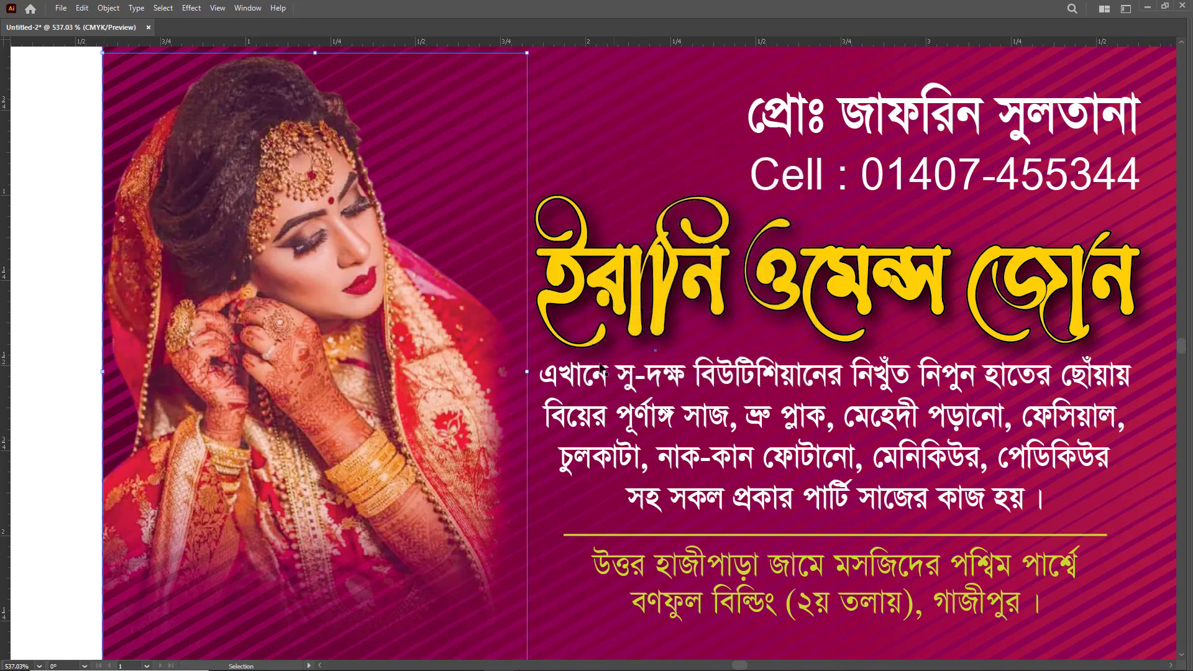
# - Apply a second color balance adjustment to the bride photo with magenta 1%, yellow 4% and black 10%
pyautogui.hotkey('ctrl', '-')
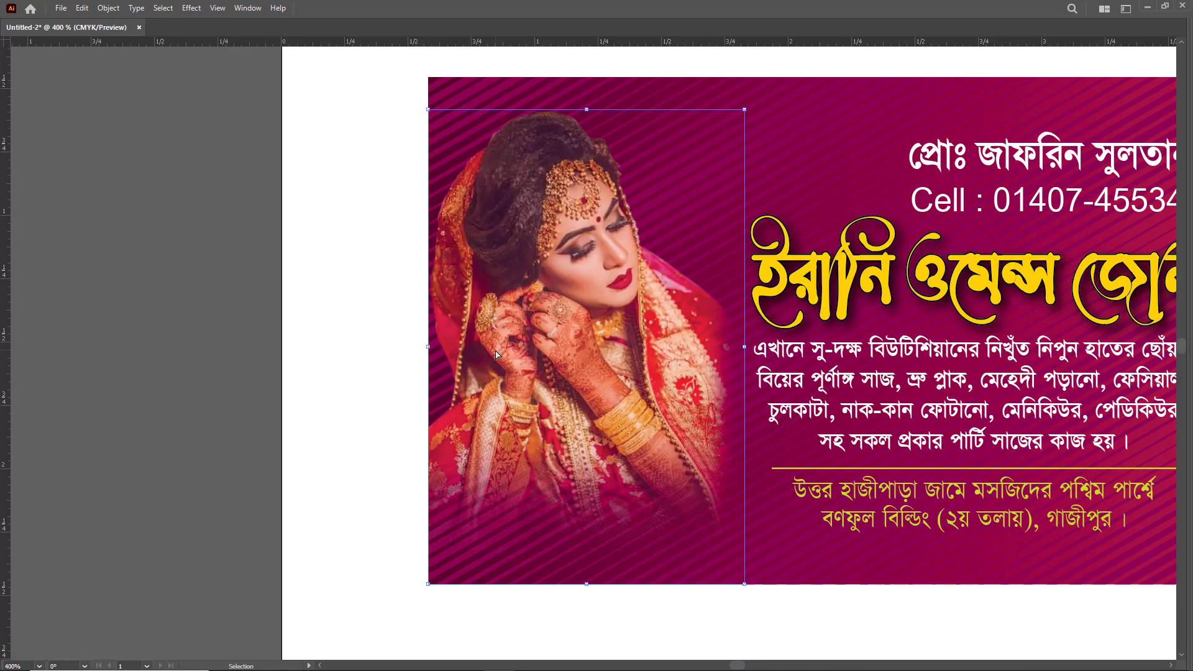
pyautogui.moveTo(622, 309); pyautogui.dragTo(453, 329)
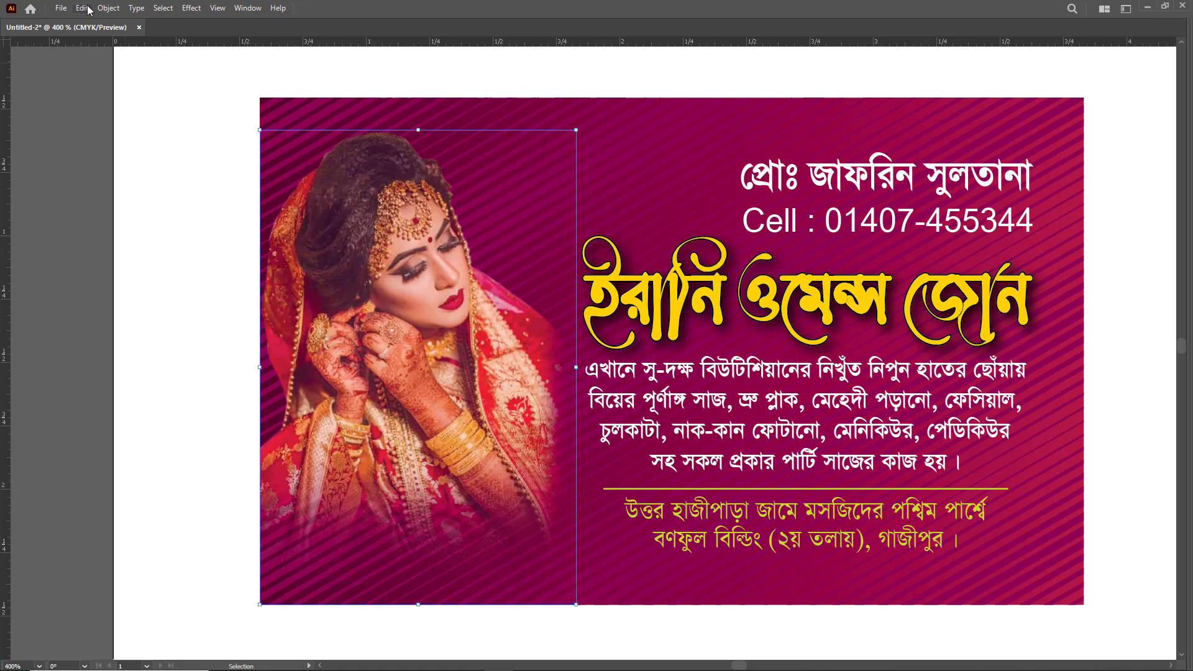
pyautogui.click(108, 8)
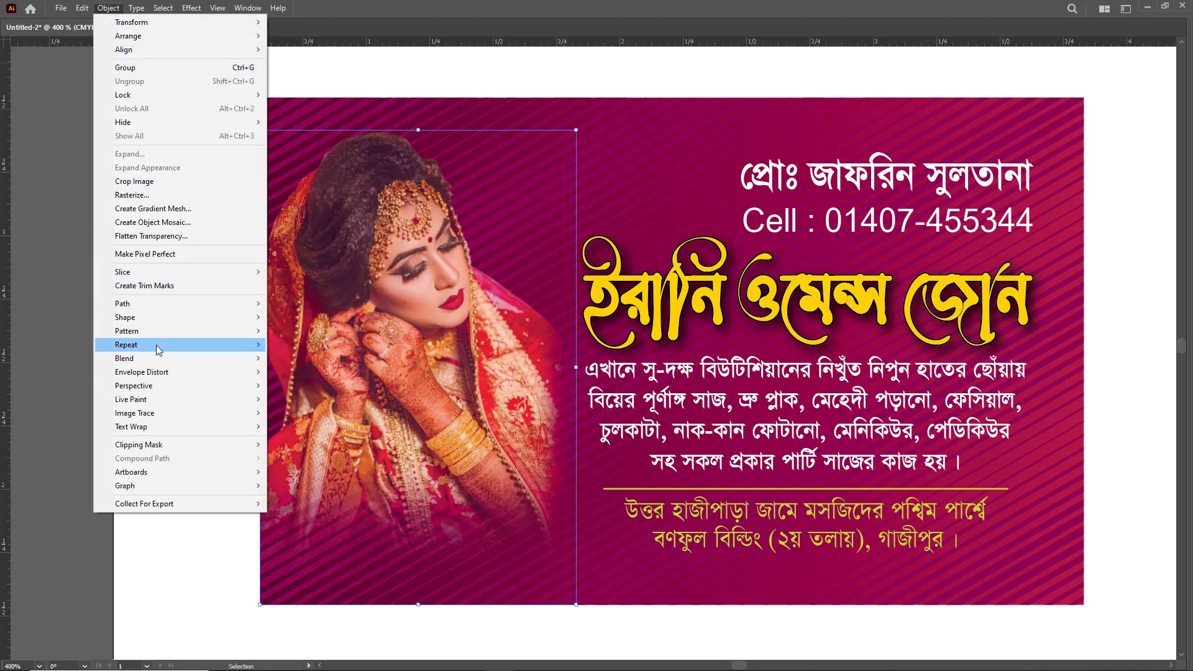
pyautogui.moveTo(95, 10)
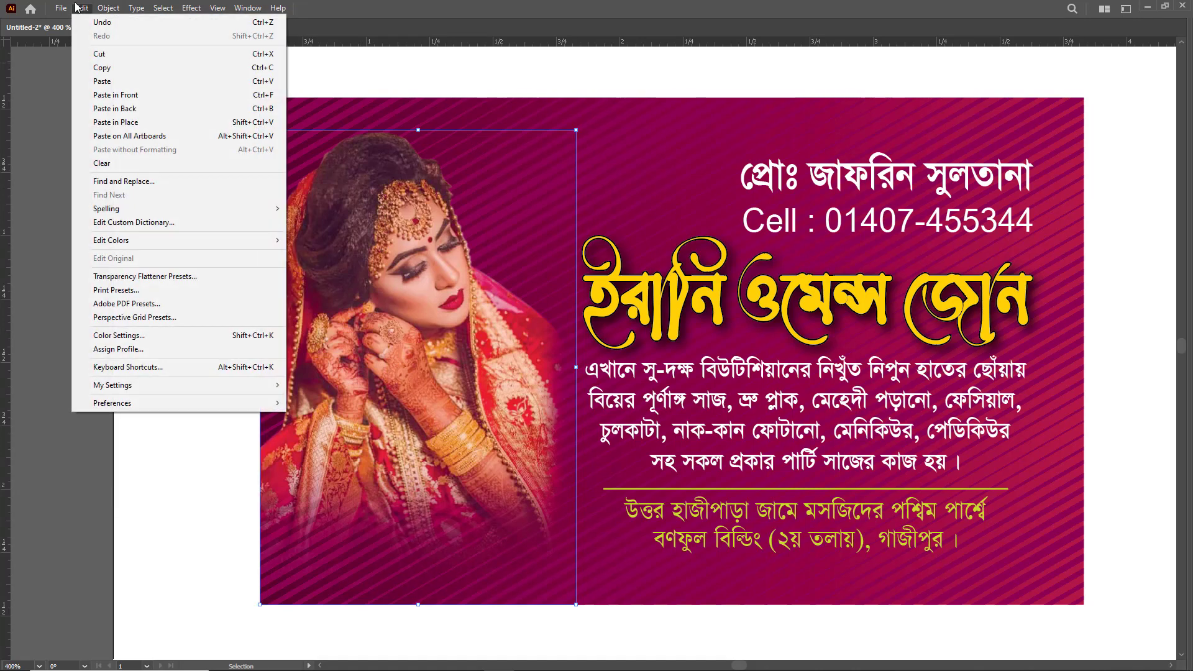
pyautogui.moveTo(115, 241)
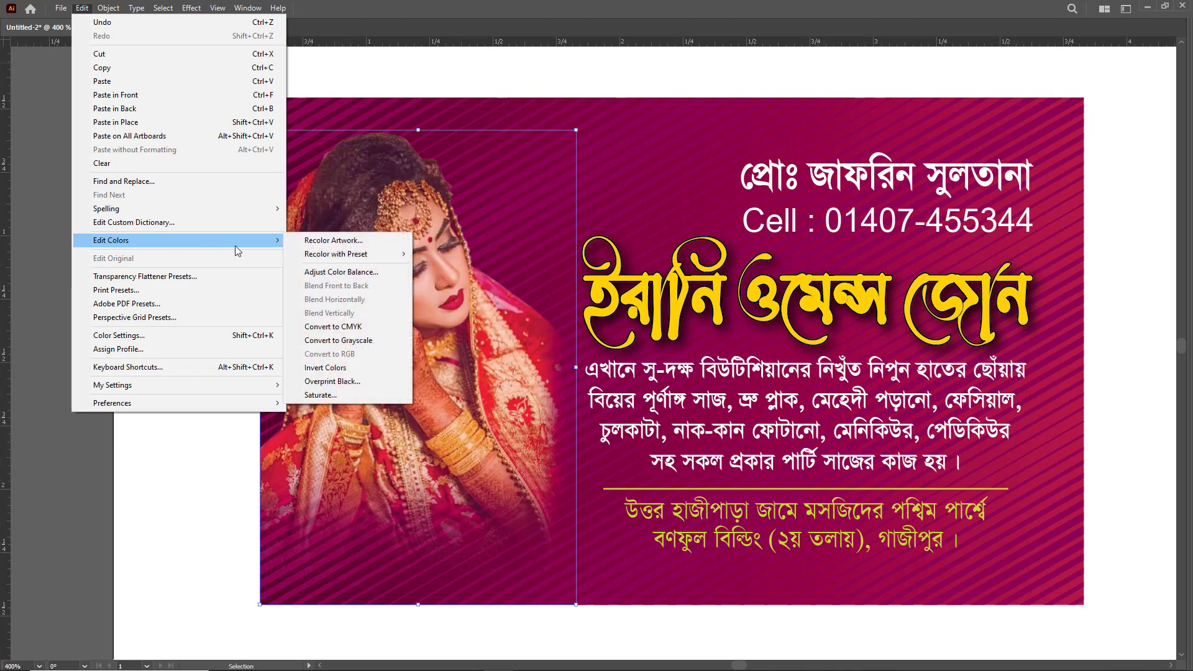
pyautogui.click(362, 274)
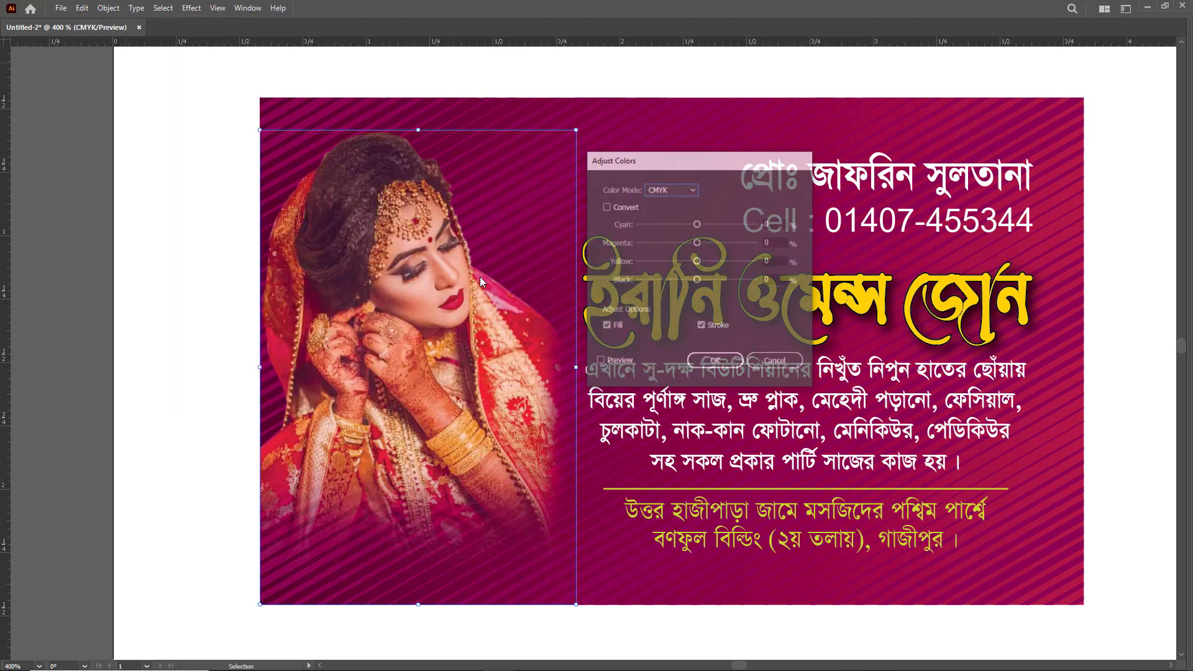
pyautogui.click(661, 345)
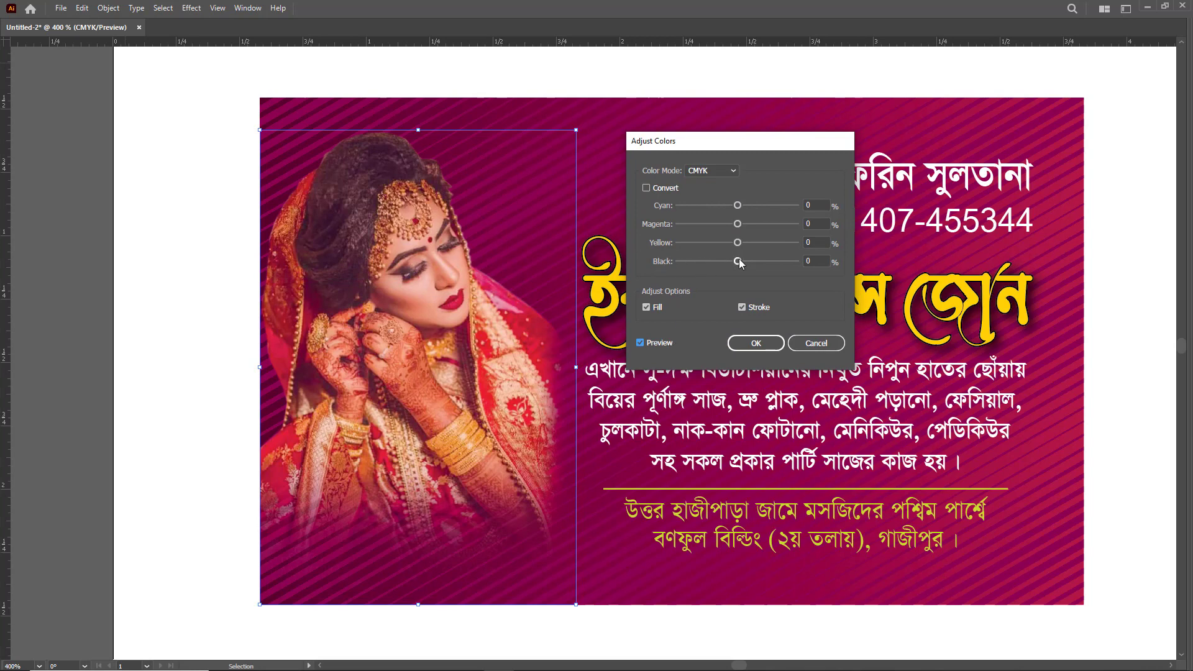
pyautogui.moveTo(740, 258)
pyautogui.mouseDown()
pyautogui.moveTo(737, 226)
pyautogui.moveTo(746, 248)
pyautogui.mouseUp()
pyautogui.moveTo(745, 260); pyautogui.dragTo(745, 264)
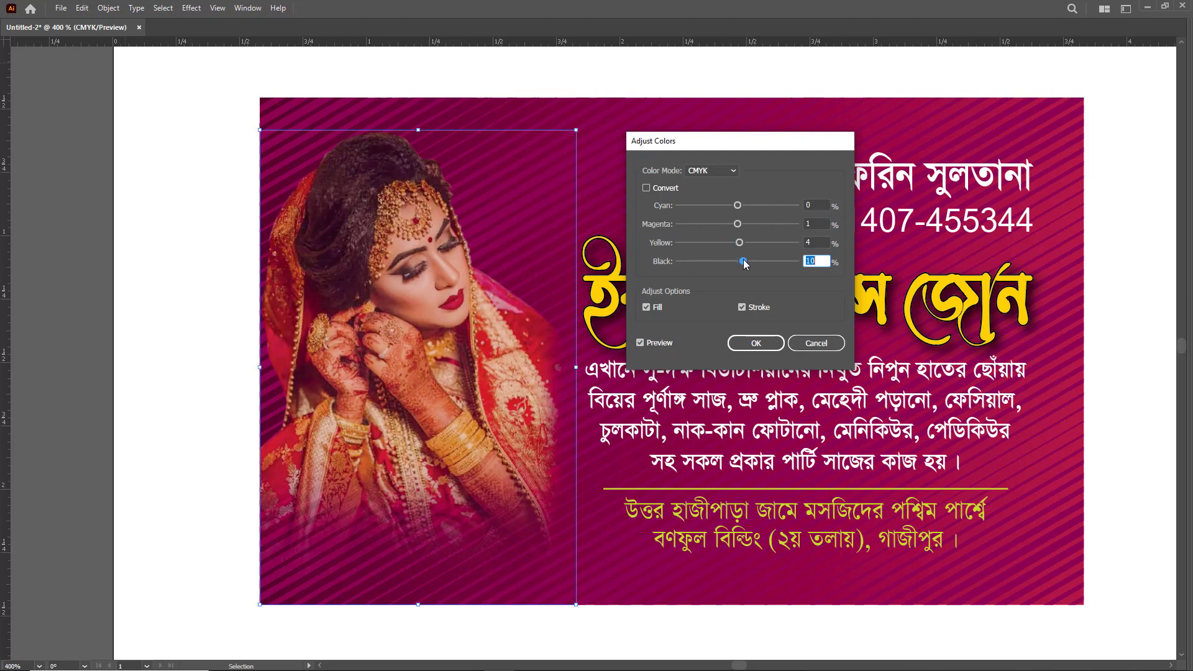
pyautogui.click(756, 343)
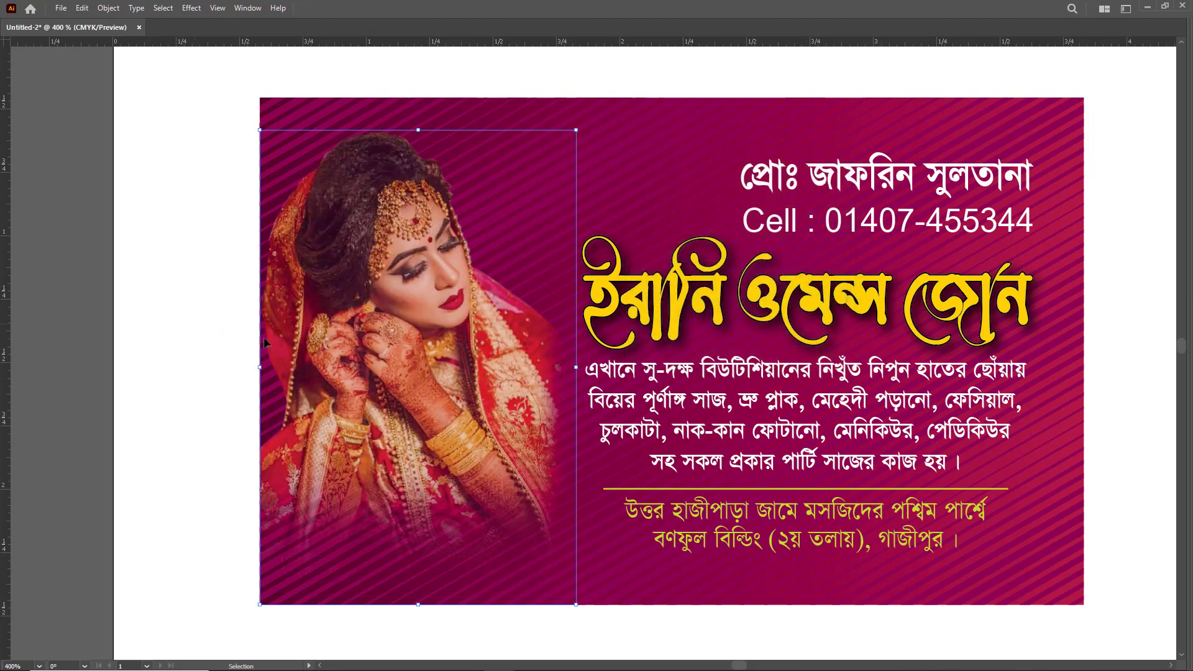
pyautogui.hotkey('ctrl', 'space')
pyautogui.moveTo(486, 386); pyautogui.dragTo(557, 449)
pyautogui.hotkey('ctrl', '0')
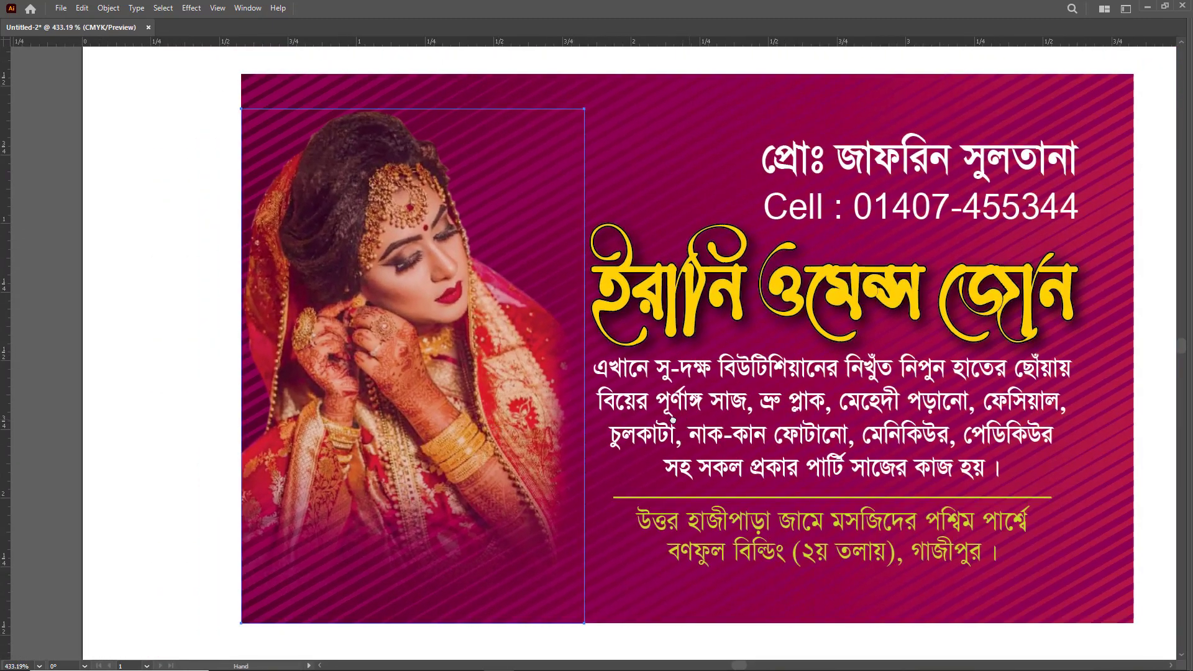
pyautogui.moveTo(673, 421); pyautogui.dragTo(571, 417)
pyautogui.click(1084, 288)
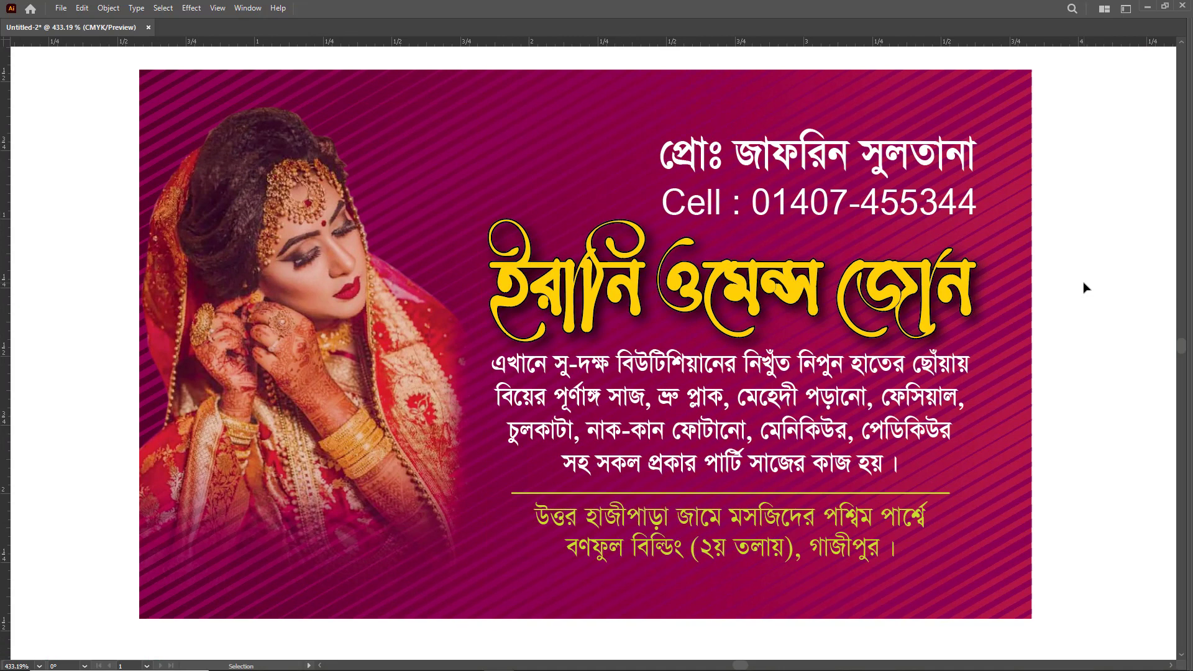